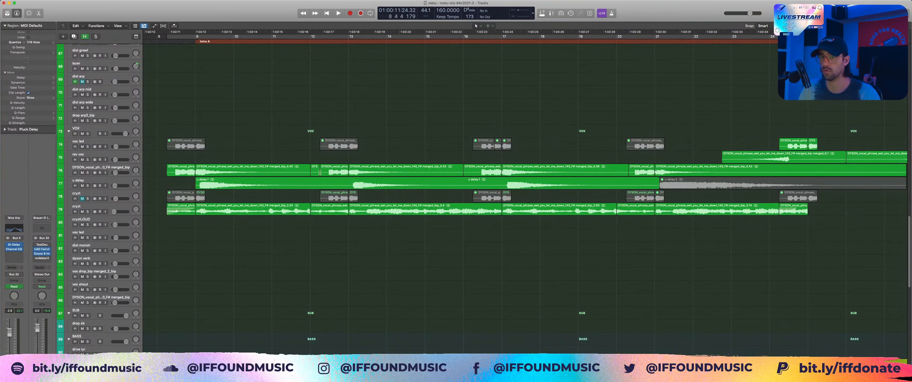
Step: Play the full arrangement, collapse the DRUMS stack and mute the CYMBALS, DRUMS and PERCUSSION stacks
key("z")
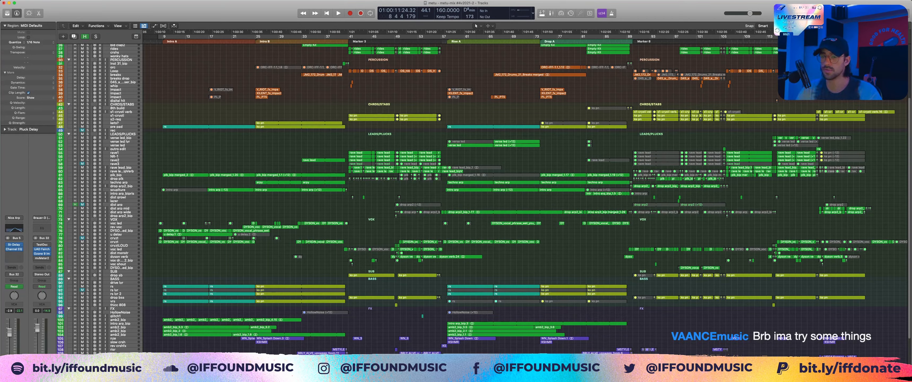
key("space")
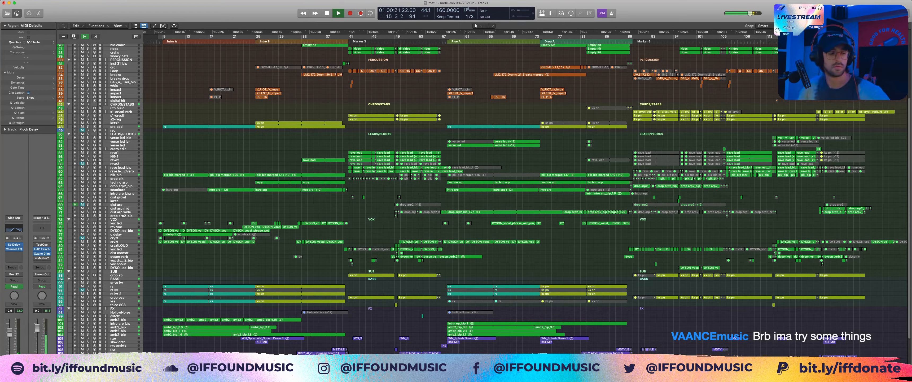
scroll(85, 142, "up", 5)
left_click(68, 72)
left_click(82, 67)
left_click(82, 72)
left_click(82, 75)
key("space")
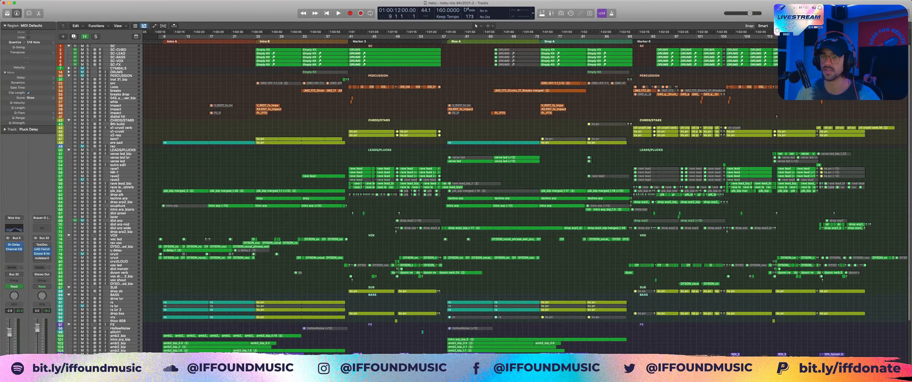
Step: Play the intro from bar 9 and collapse all remaining track stacks
key("space")
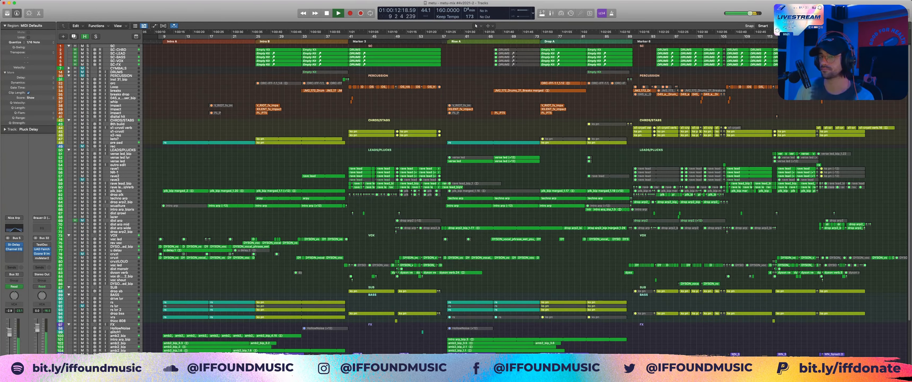
left_click(68, 75, "alt")
key("space")
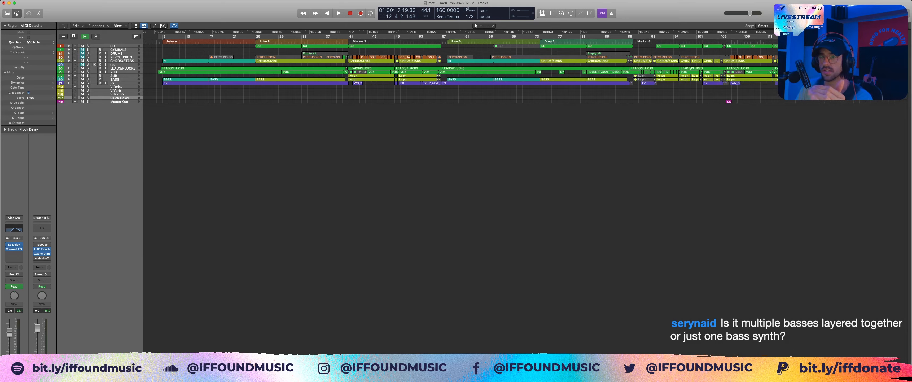
Step: Check the PERCUSSION and CHRDS/STABS stacks, briefly unfolding CHRDS/STABS to view its tracks
left_click(121, 57)
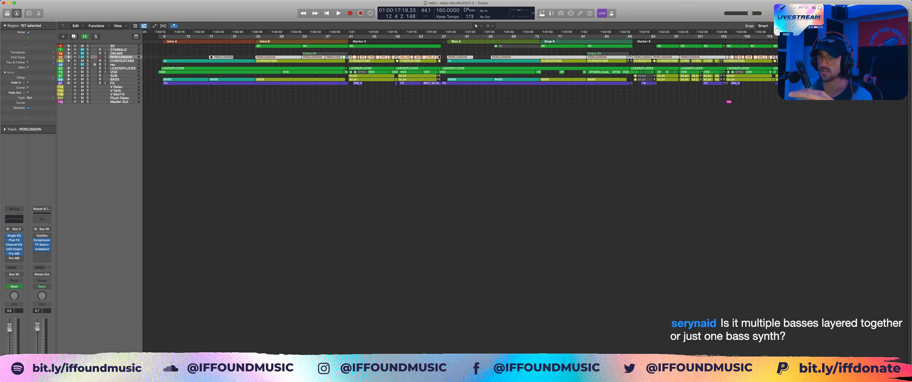
left_click(122, 61)
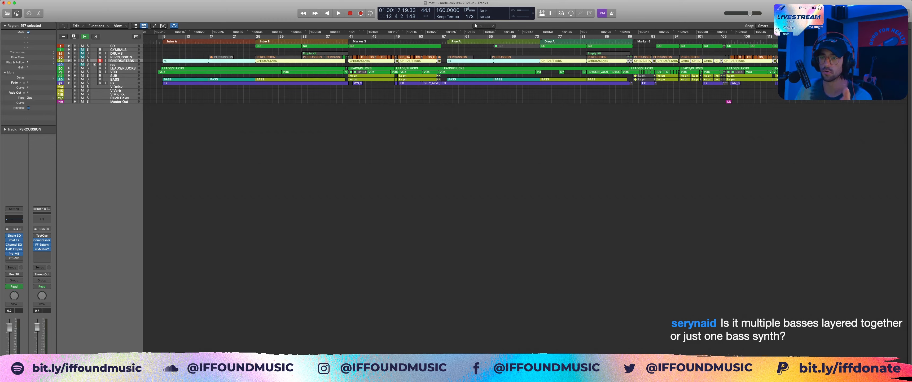
left_click(69, 61)
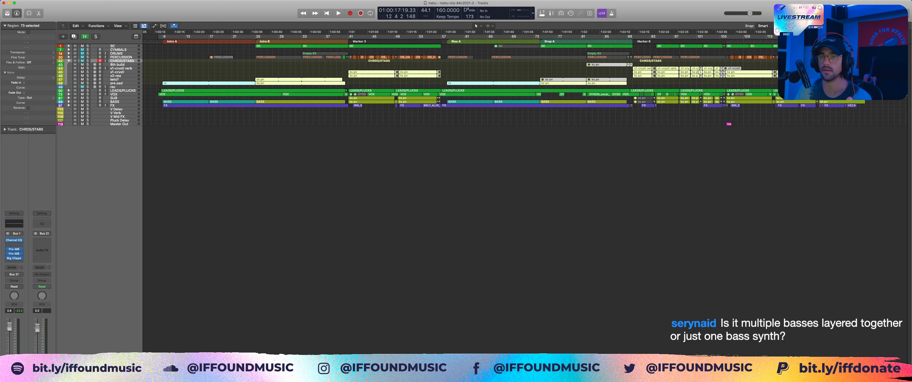
left_click(69, 61)
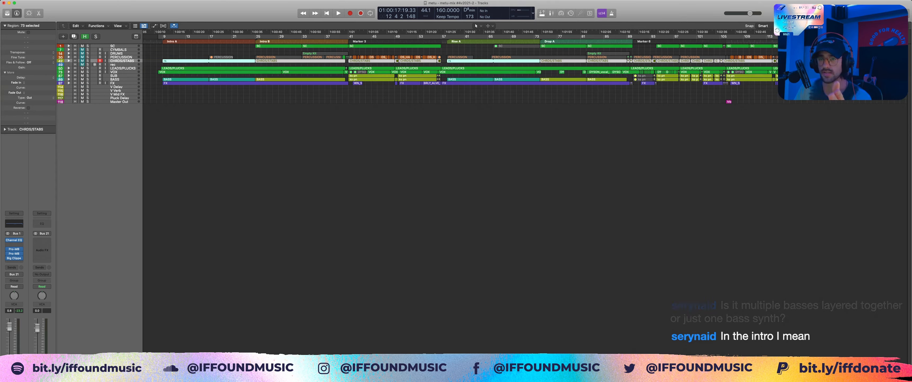
Step: Mute the LEADS/PLUCKS, VOX and FX stacks while playing the intro, leaving the BASS stack audible
left_click(82, 68)
left_click(82, 72)
left_click(82, 72)
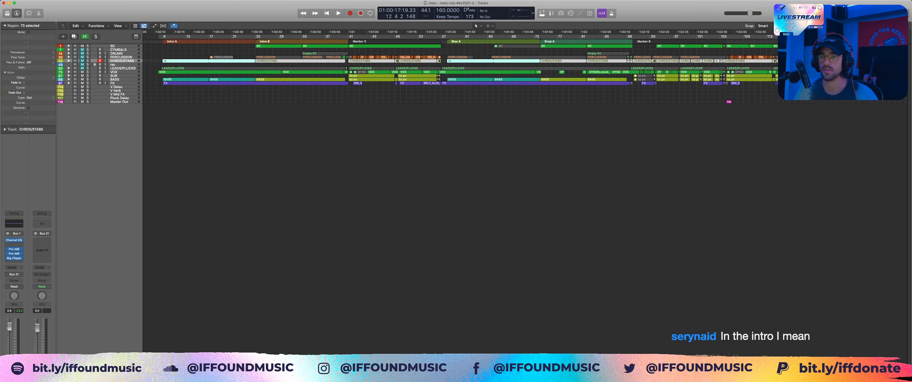
key("Return")
left_click(247, 91)
key("space")
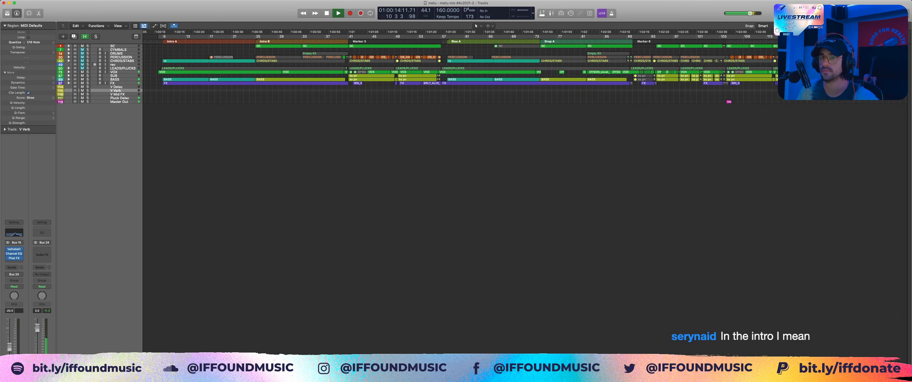
left_click(82, 72)
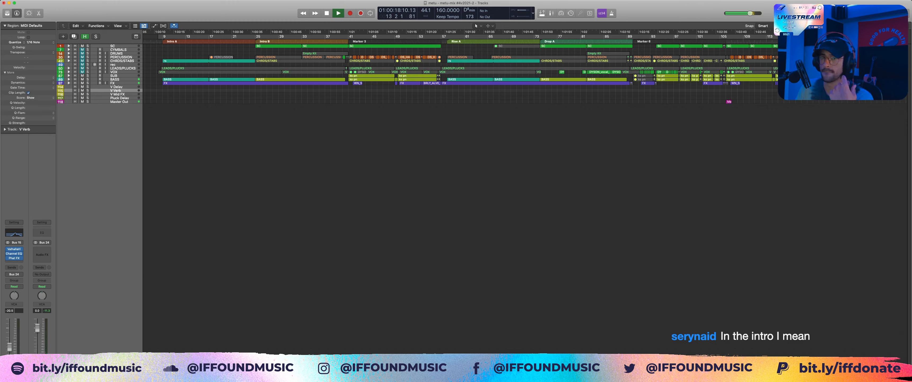
left_click(82, 83)
Step: Expand the BASS stack, enlarge its intro regions in the arrangement and stop playback
left_click(69, 80)
left_click_drag(151, 75, 343, 111)
scroll(496, 198, "right", 5)
scroll(496, 198, "left", 4)
scroll(496, 198, "up", 1)
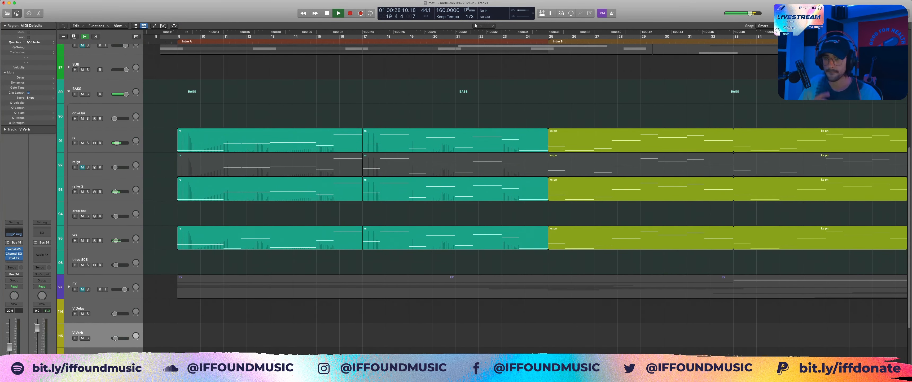
key("space")
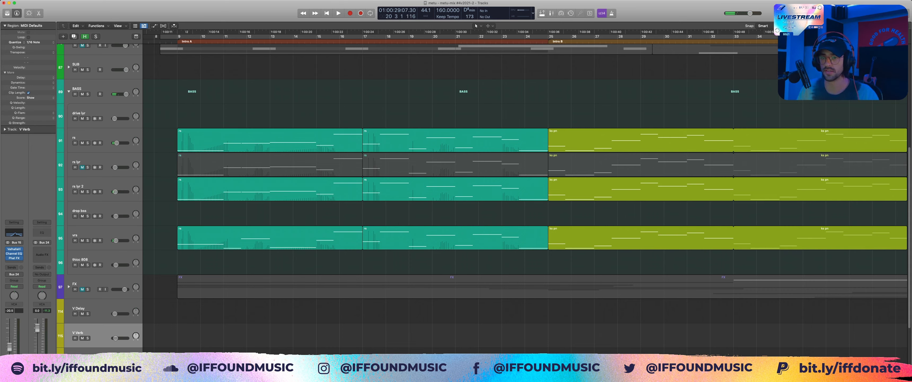
Step: Solo the rs bass track and audition it on its own in the intro
left_click(270, 141)
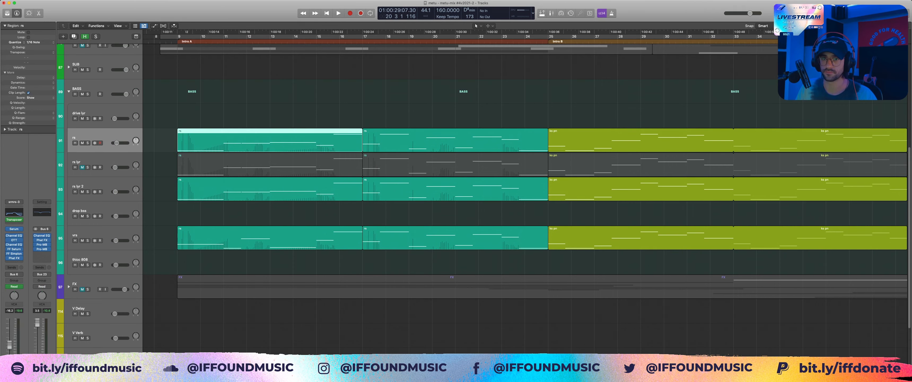
key("s")
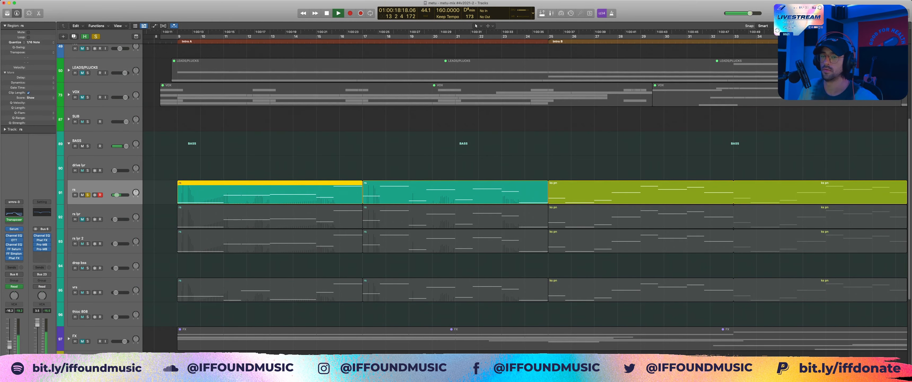
key("alt+shift+d")
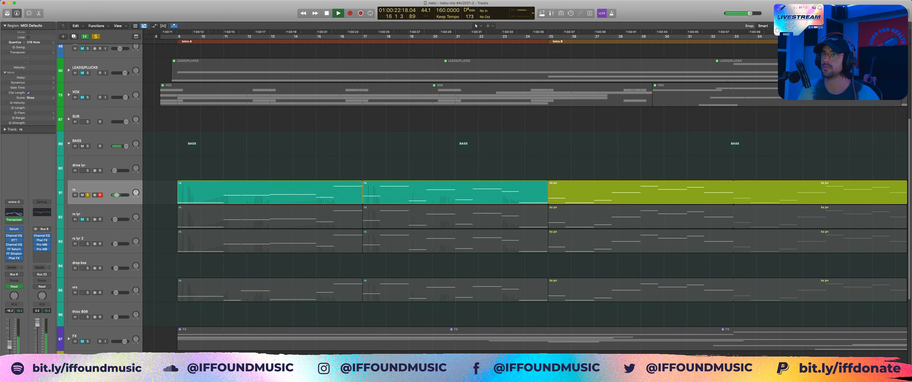
key("space")
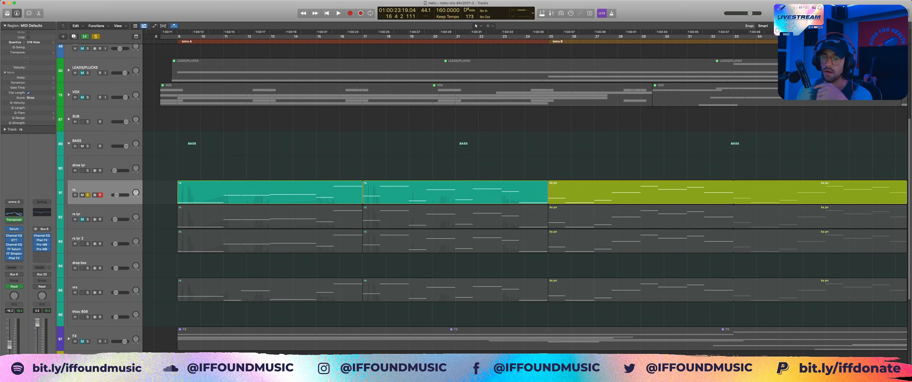
Step: Solo the rs lyr 2 track, take rs out of solo during playback and audition the layer alone
left_click(87, 243)
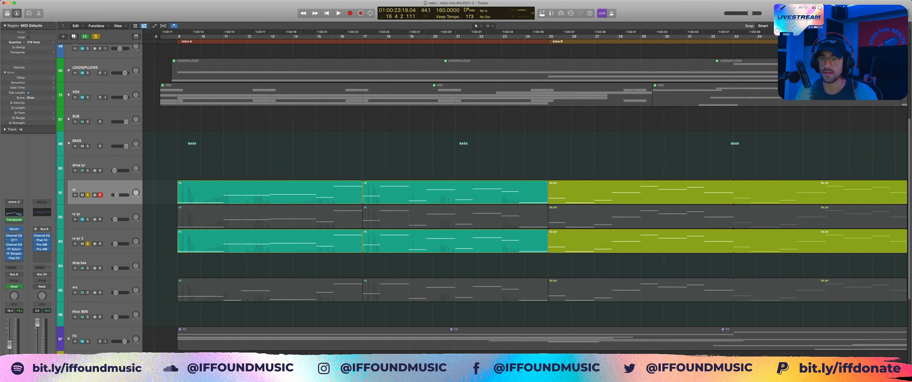
left_click(227, 243)
key("space")
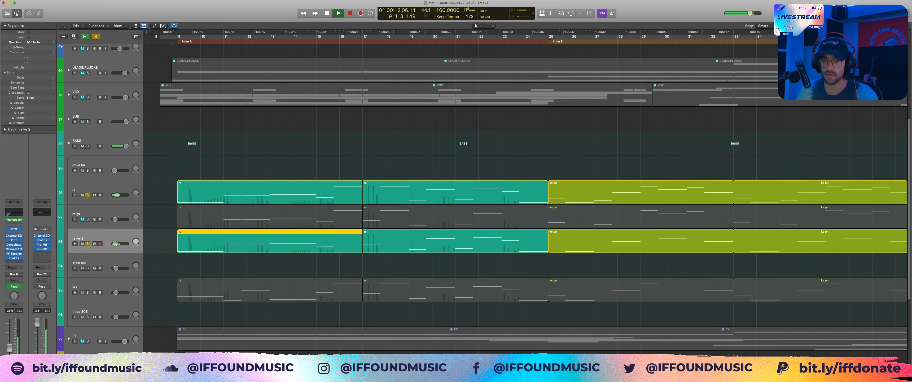
left_click(87, 195)
left_click(159, 216)
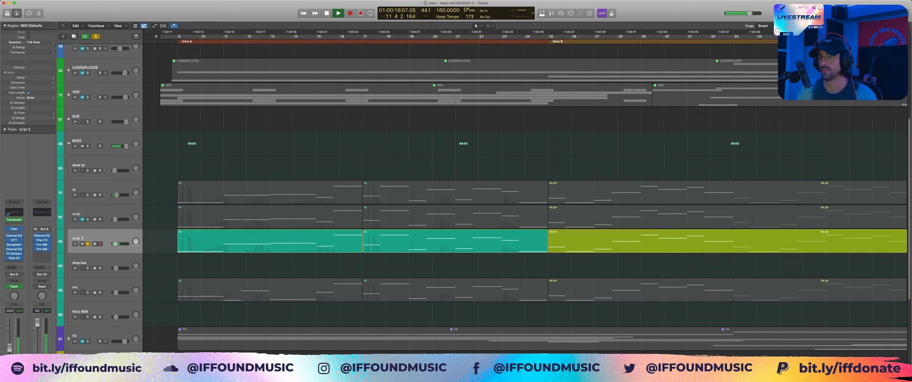
key("space")
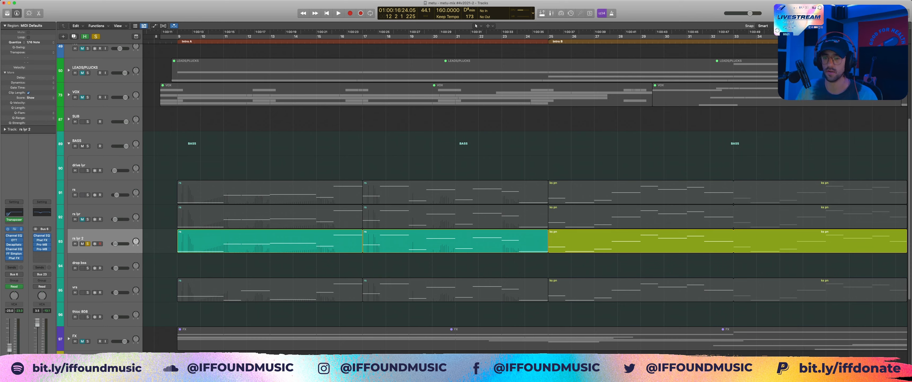
Step: Replay the rs lyr 2 layer from bar 9 and bring rs back into solo to hear both together
key("space")
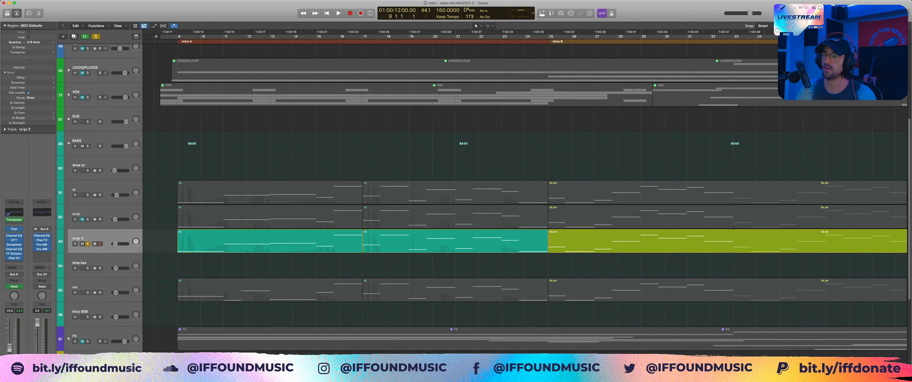
key("space")
left_click(88, 195)
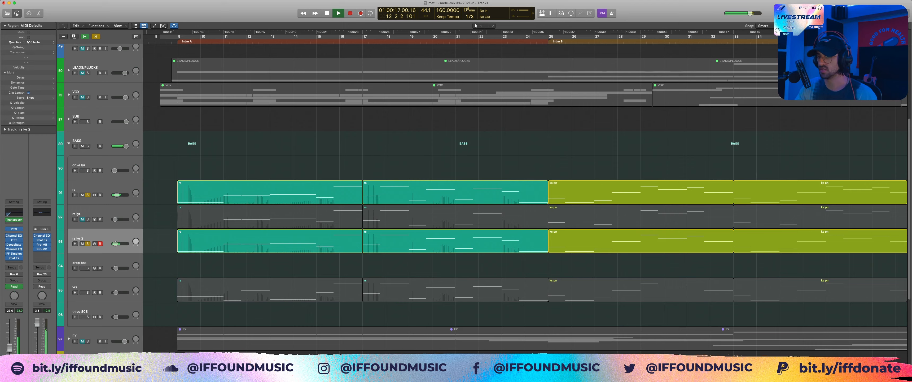
key("space")
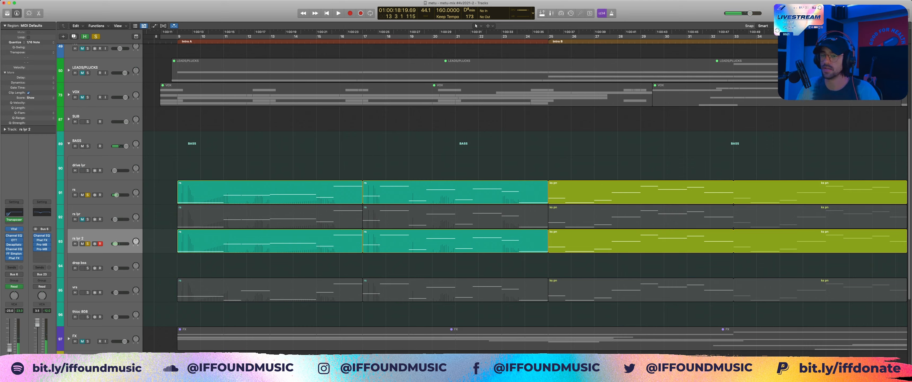
Step: Solo the vrs track, take rs lyr 2 and rs out of solo and audition vrs alone from bar 9
scroll(460, 195, "down", 3)
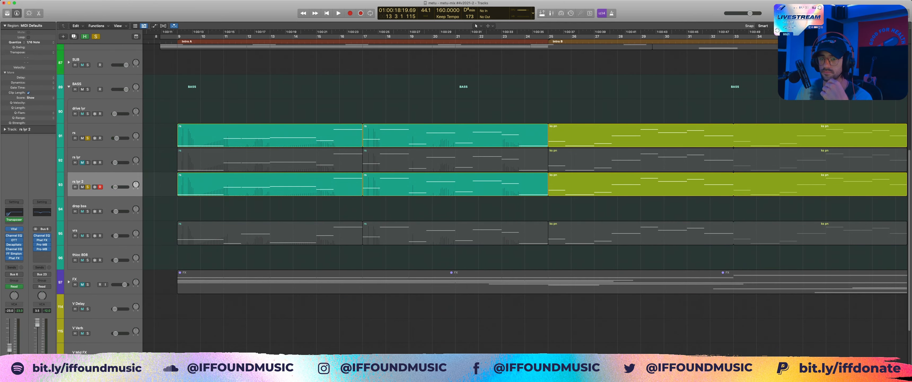
left_click(88, 235)
key("Return")
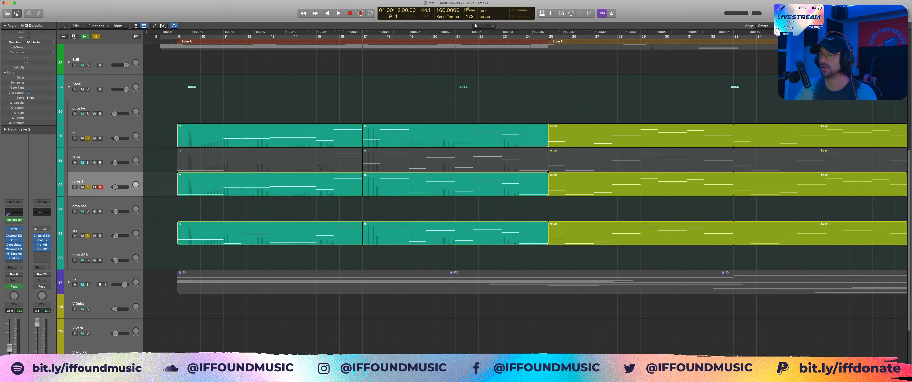
key("space")
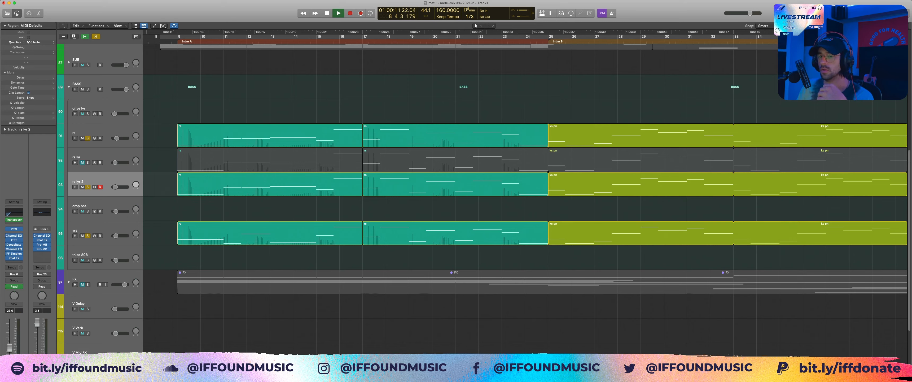
key("s")
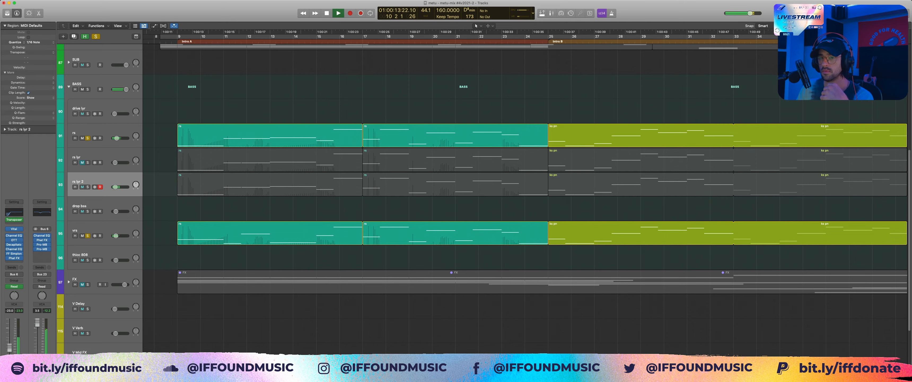
left_click(87, 138)
left_click(99, 230)
key("space")
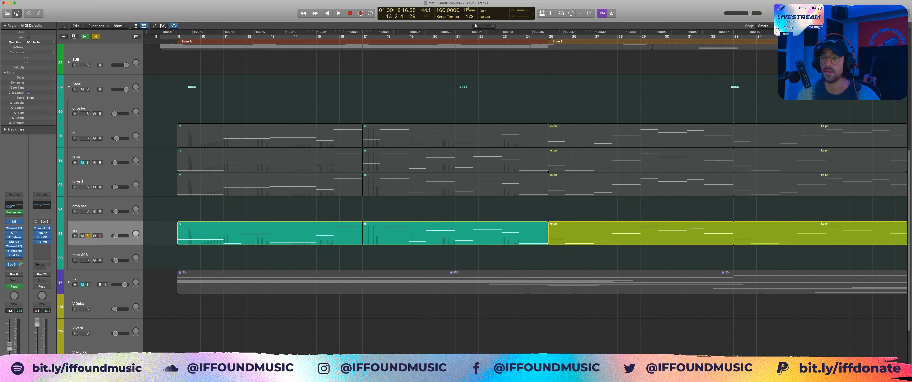
Step: Solo the whole BASS stack, leave rs without its own solo and play all the intro bass layers together
left_click(87, 138)
left_click(88, 89)
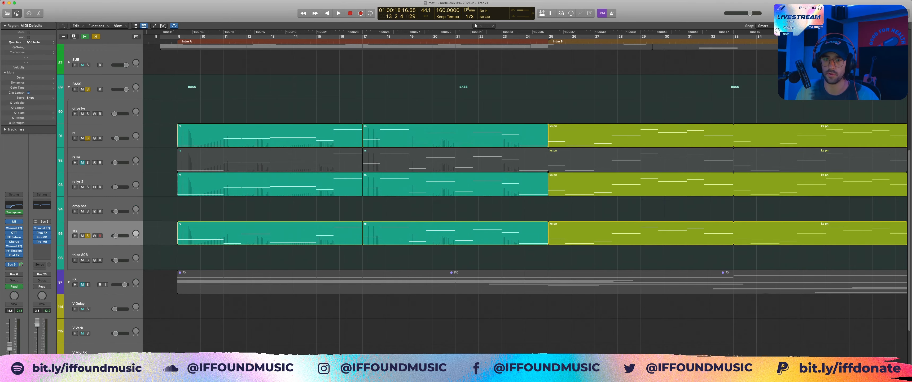
left_click(87, 138)
key("space")
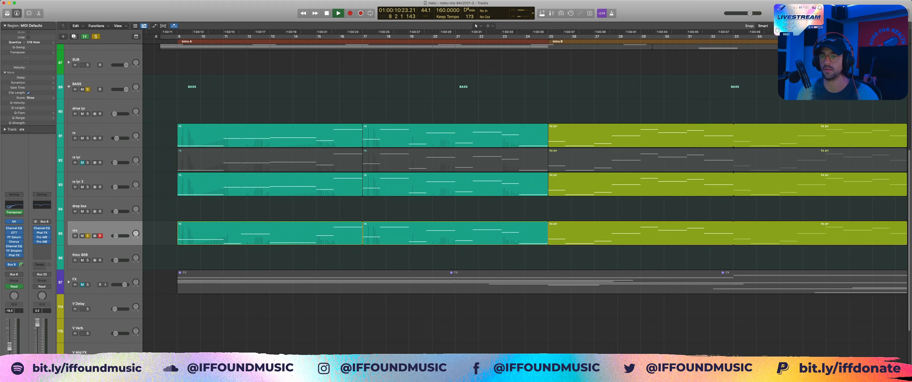
Step: Select the rs, rs lyr 2 and vrs tracks in turn during playback to examine their channel strips and plugins
left_click(248, 136)
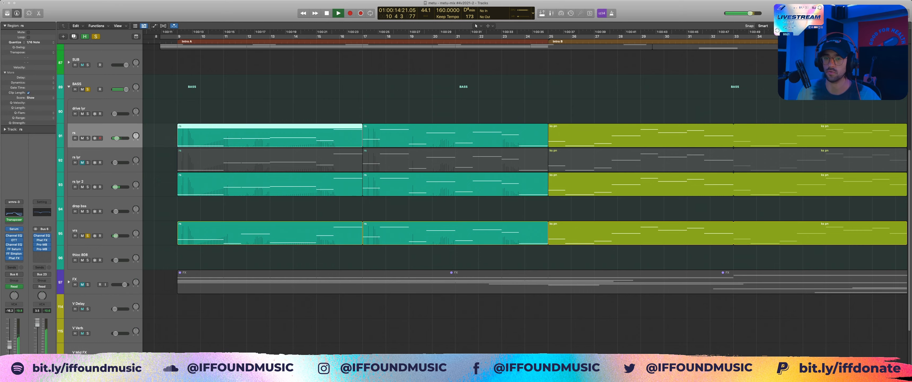
left_click(94, 181)
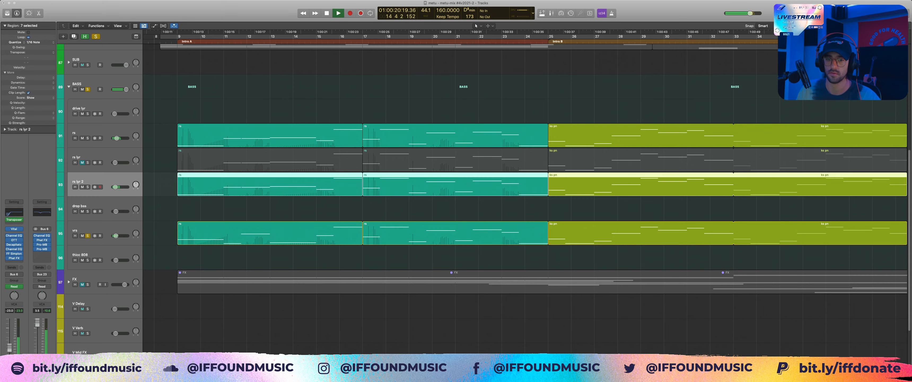
left_click(93, 230)
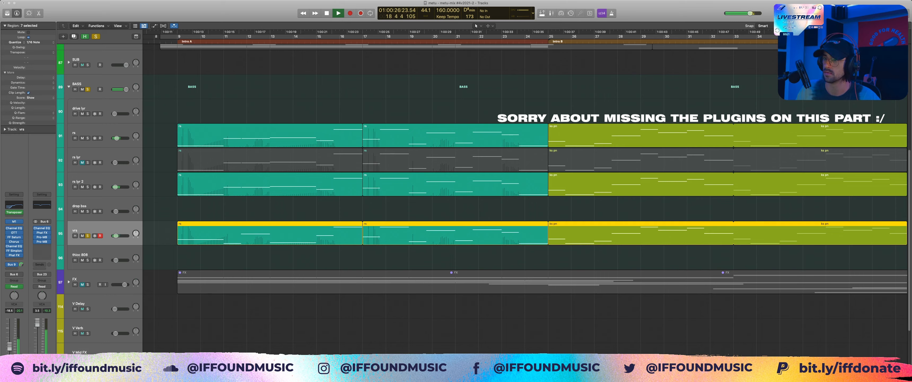
Step: Stop playback, then replay the soloed BASS stack from bar 9 to hear the intro layers together
key("space")
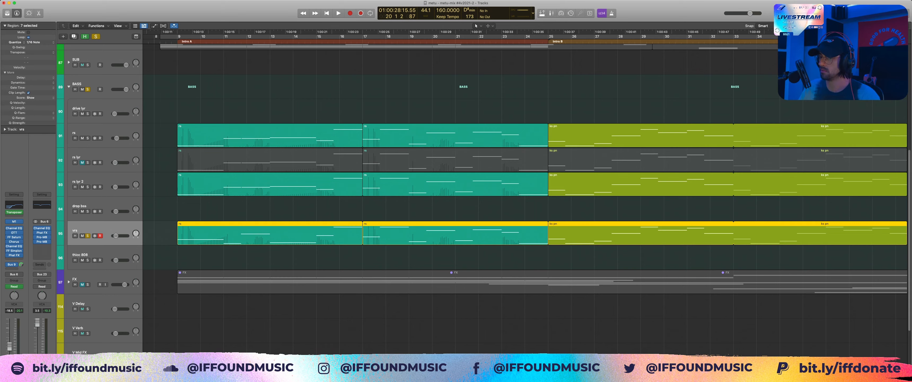
key("space")
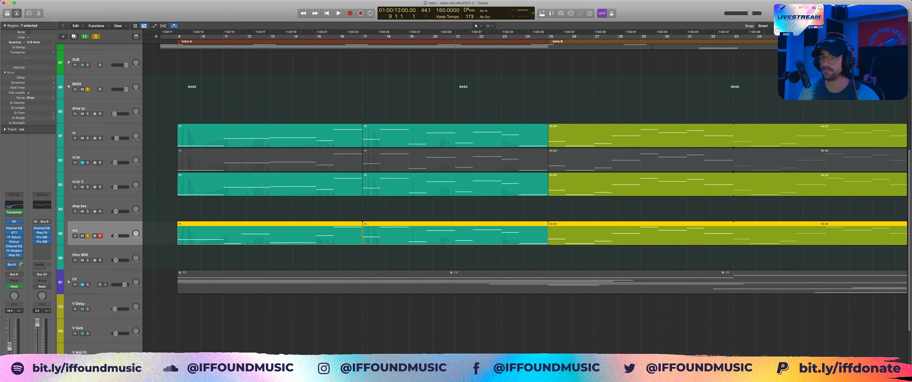
key("space")
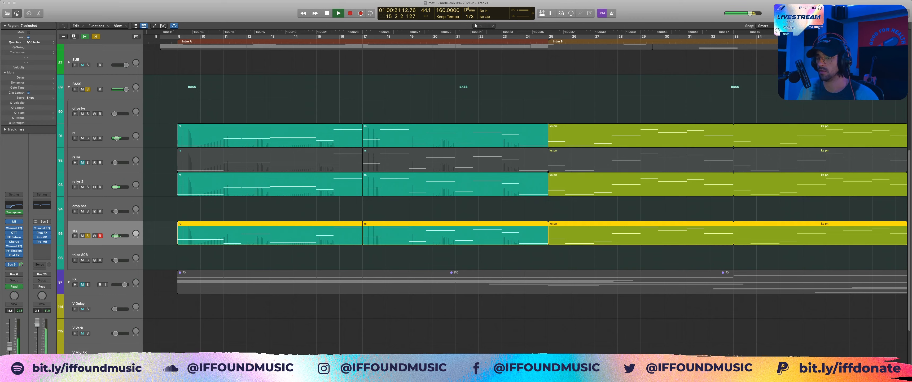
key("space")
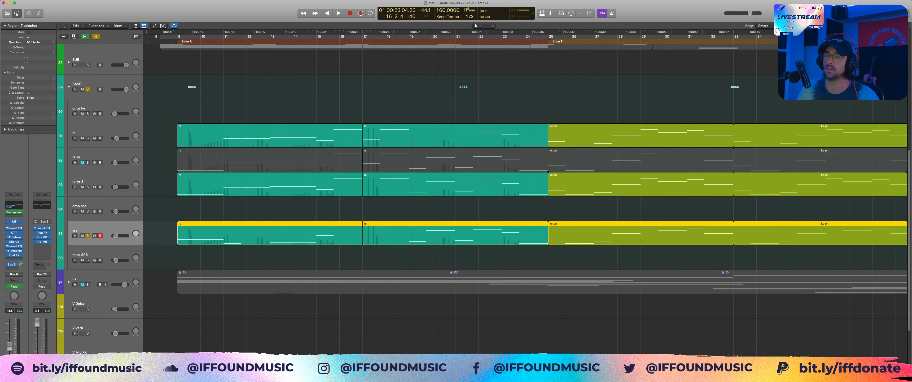
Step: Select the rs track and examine the plugins on its channel strip
left_click(460, 209)
left_click(89, 132)
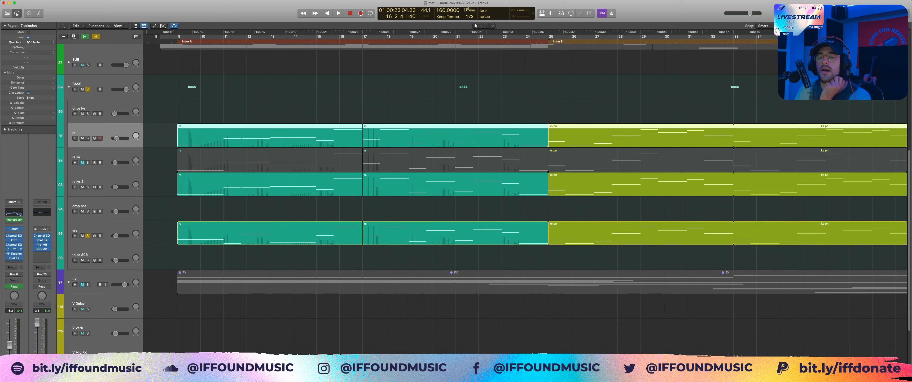
left_click(14, 240)
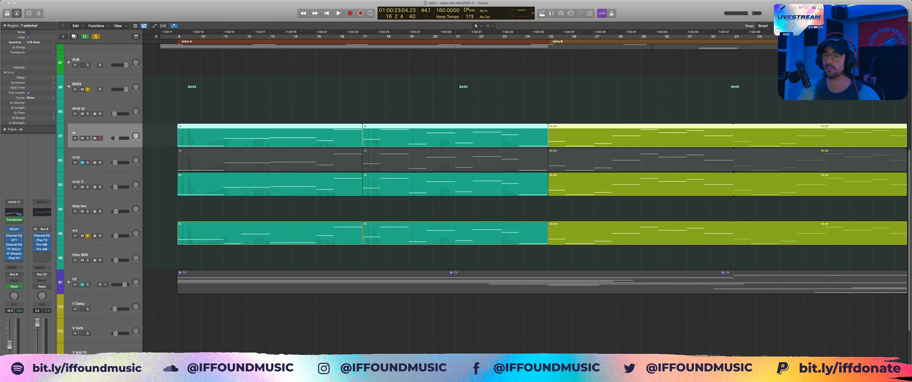
Step: Solo the rs track, take vrs and the BASS stack out of solo and audition rs alone
left_click(88, 236)
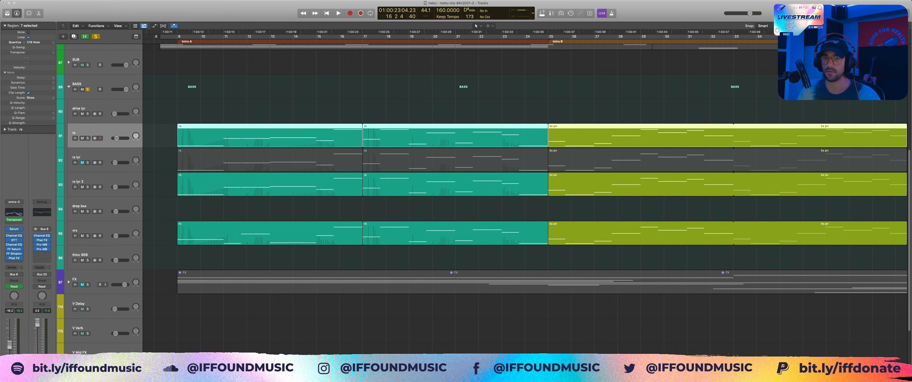
key("s")
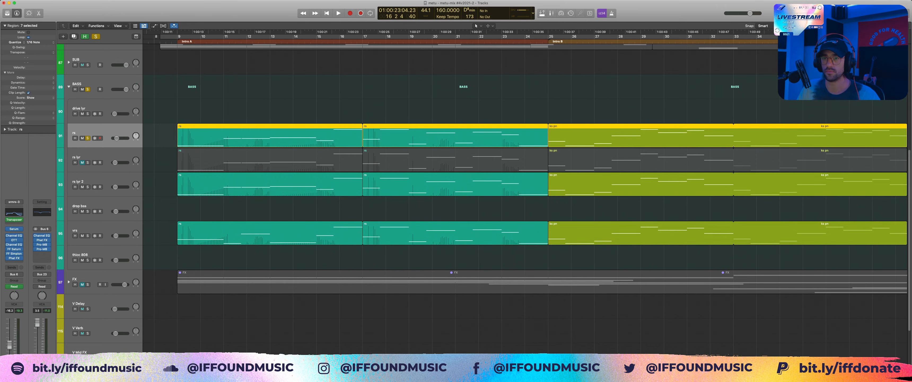
left_click(87, 89)
key("shift+space")
key("space")
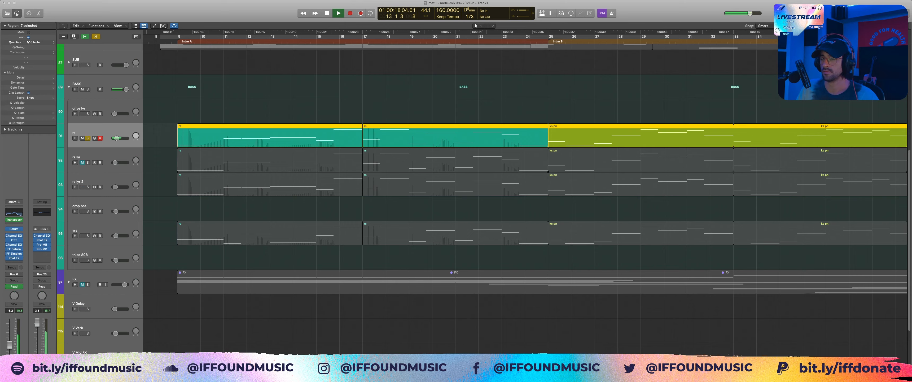
key("space")
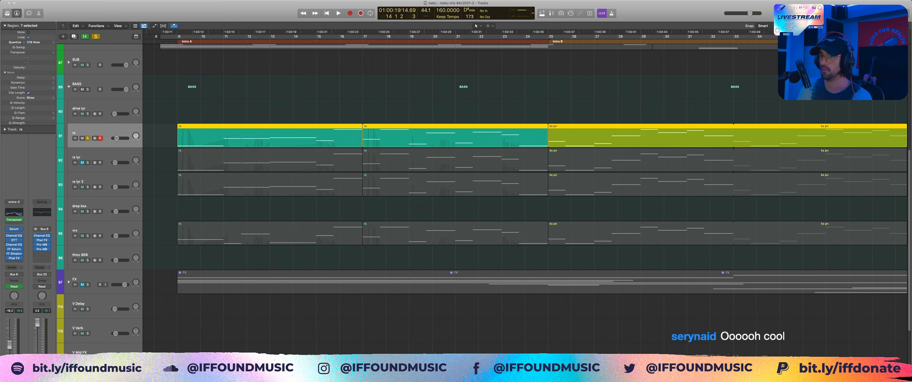
Step: Select and solo the rs lyr 2 track, clear the region selection and take rs out of solo
left_click(159, 209)
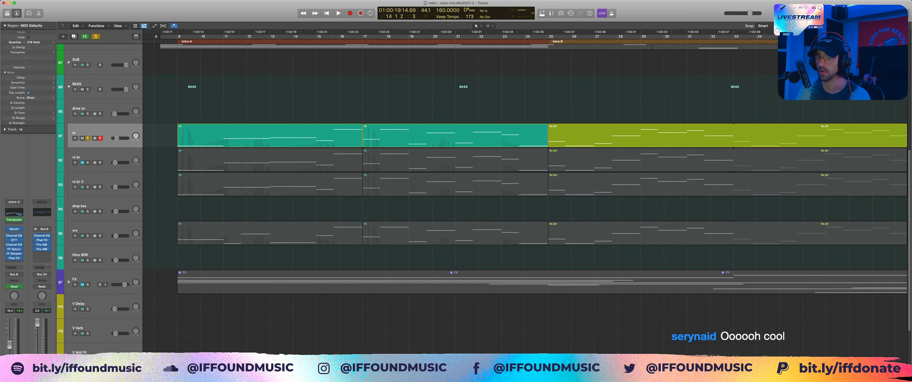
left_click(96, 181)
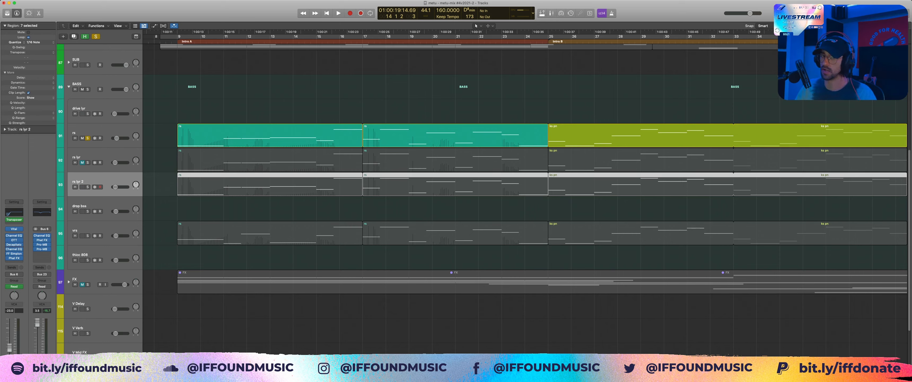
left_click(159, 209)
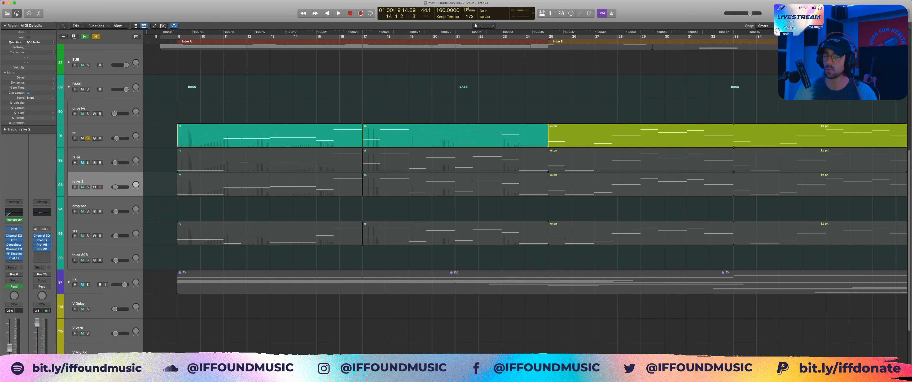
key("ctrl+s")
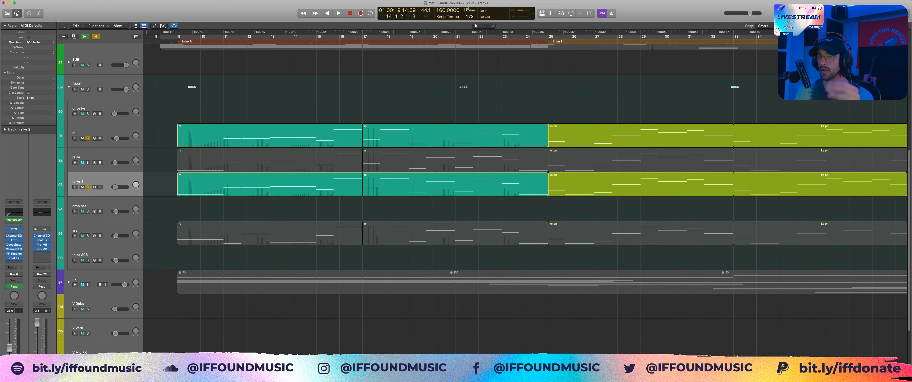
left_click(88, 139)
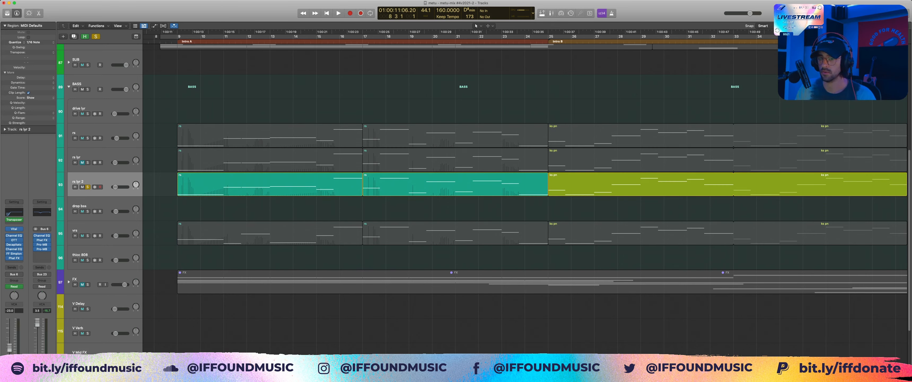
Step: Audition the rs lyr 2 layer alone twice, starting just before bar 9
key("space")
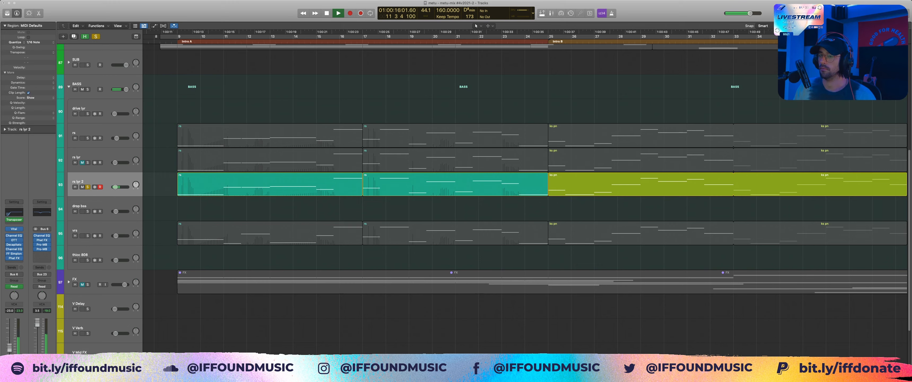
key("space")
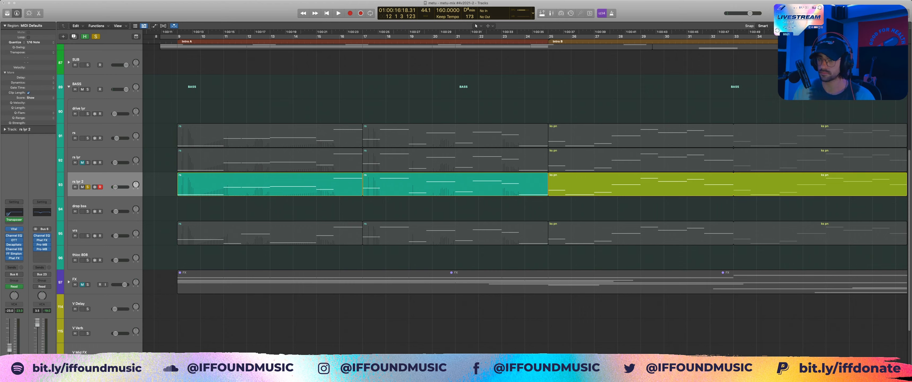
key("space")
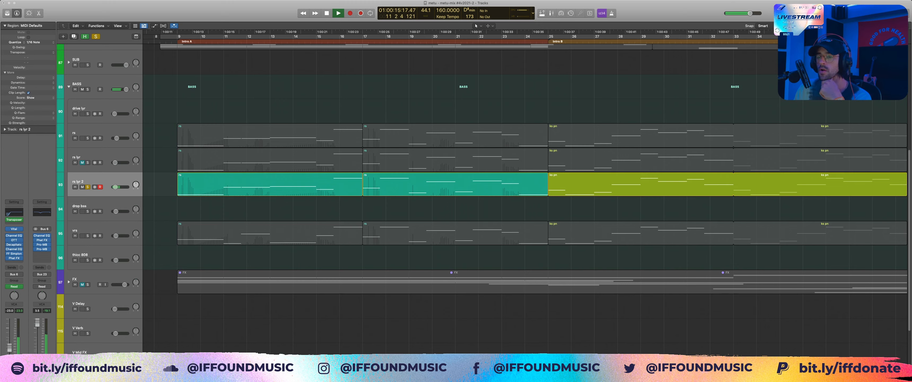
key("space")
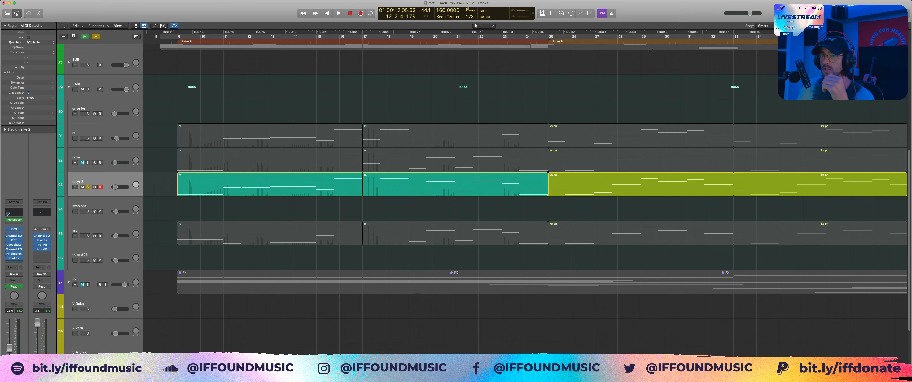
key("space")
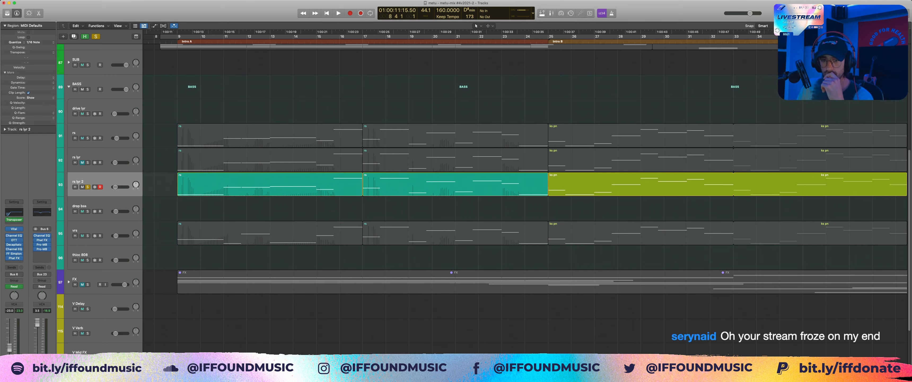
Step: Solo the vrs track in place of rs lyr 2, select it and audition it alone
left_click(87, 235)
left_click(88, 187)
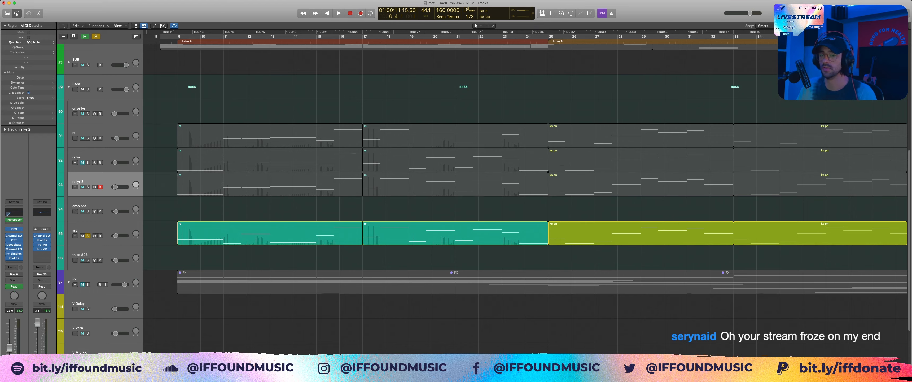
key("space")
left_click(93, 230)
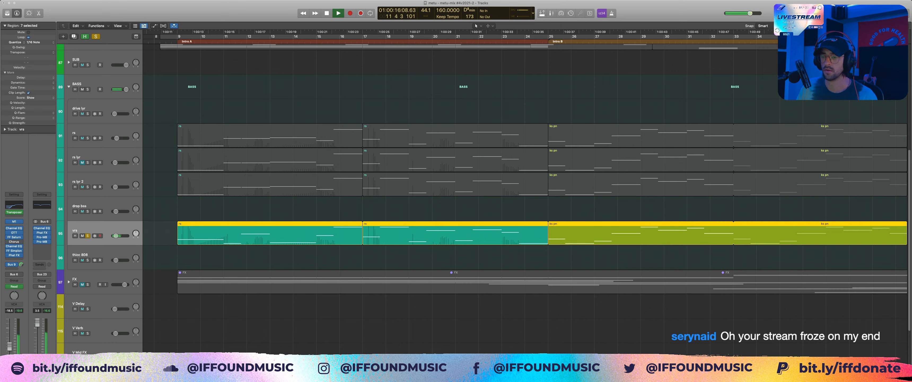
key("space")
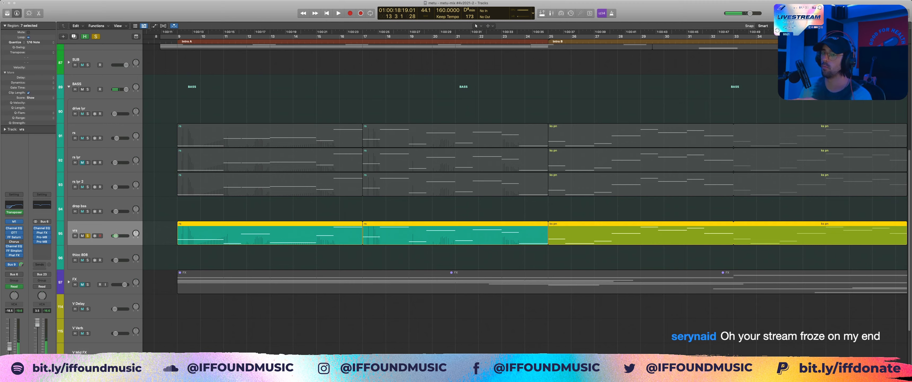
Step: Replay the soloed vrs layer twice from the start of the intro bass part, with its regions deselected
key("Return")
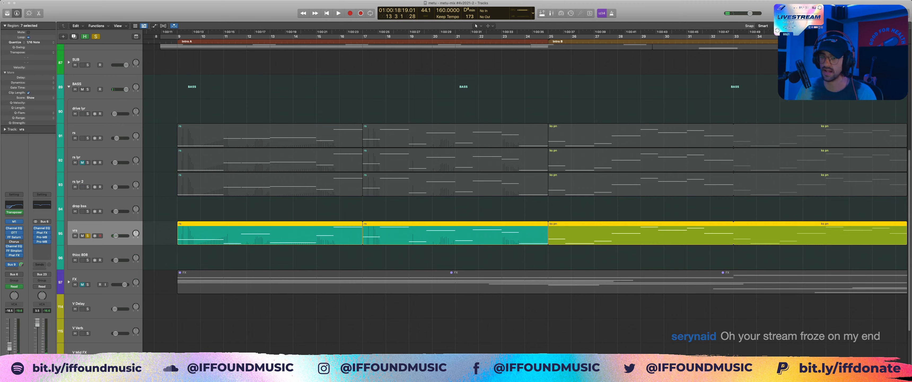
key("space")
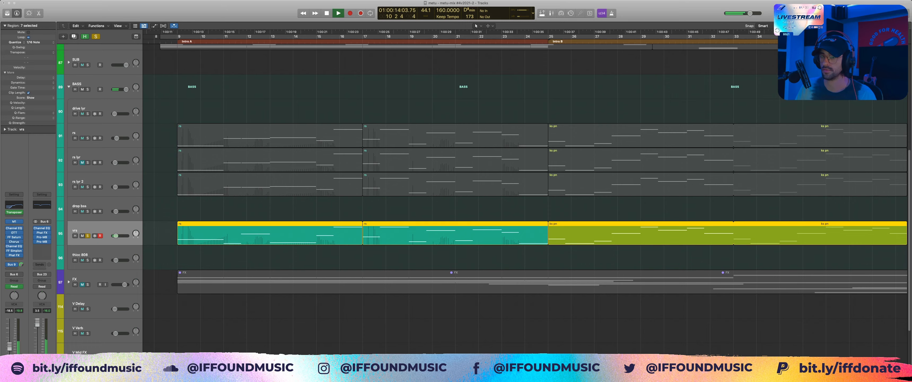
key("space")
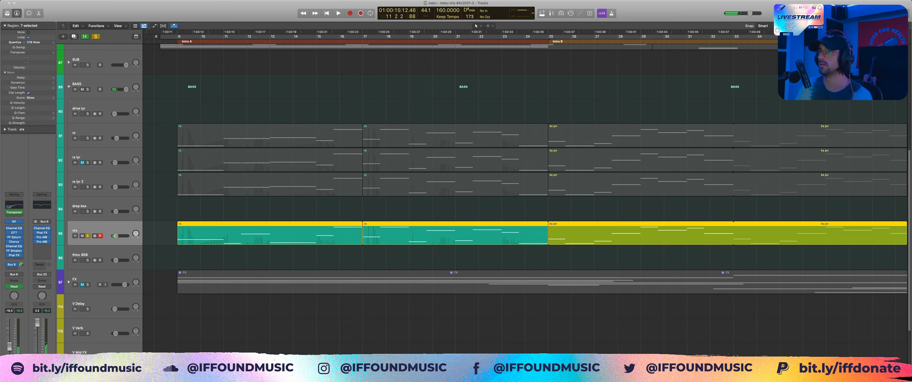
left_click(172, 233)
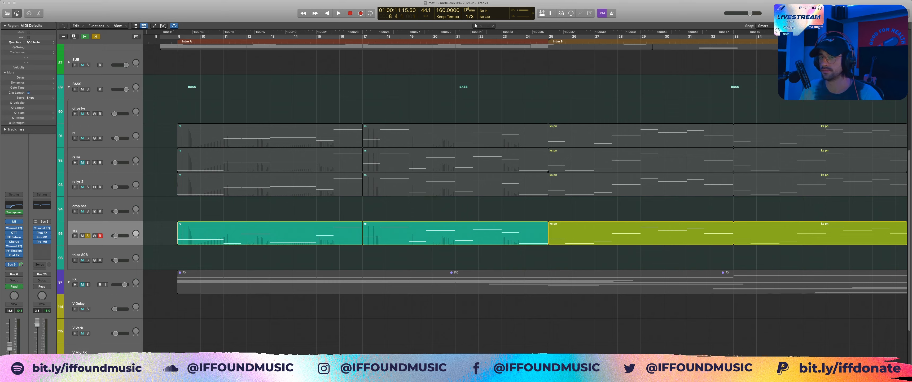
key("space")
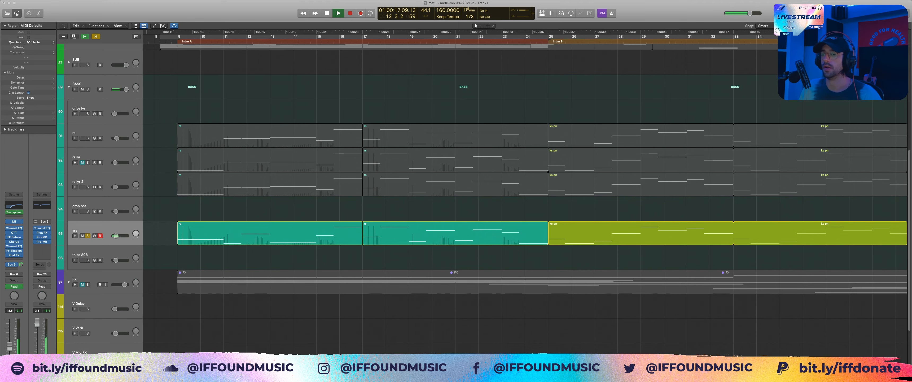
key("space")
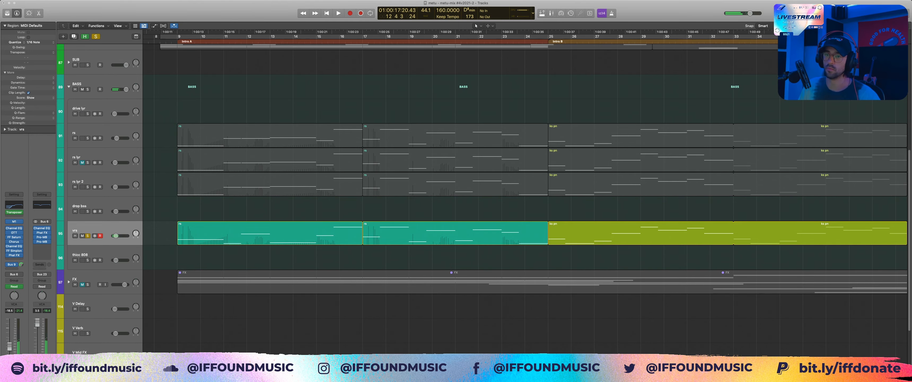
Step: Solo the whole BASS stack and play all its intro layers together from bar 9
left_click(88, 90)
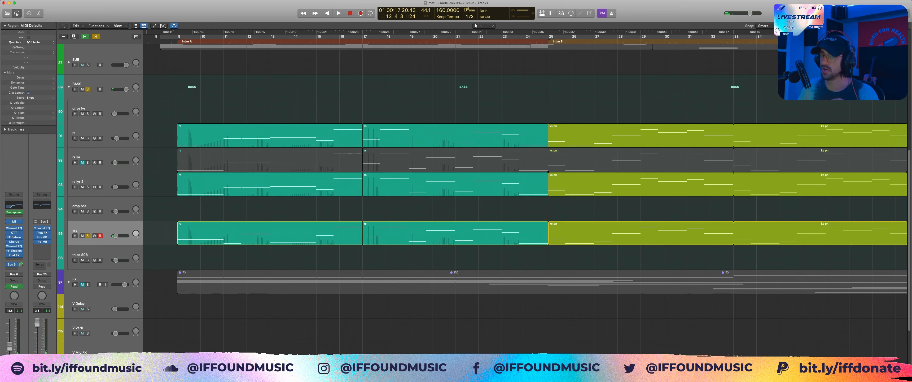
key("Return")
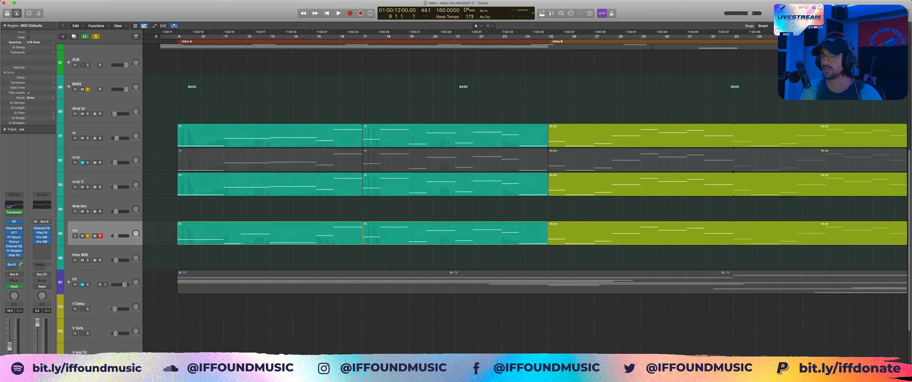
key("space")
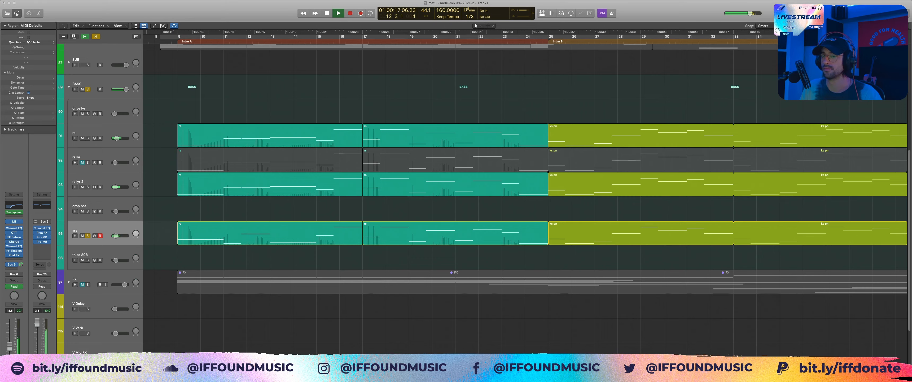
key("space")
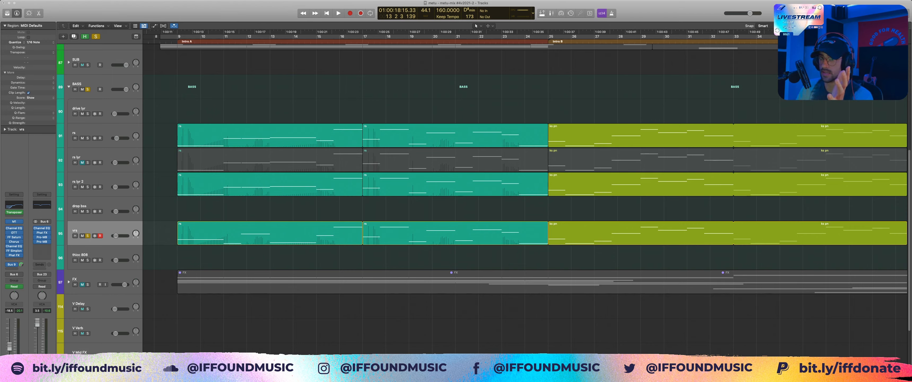
Step: Add the SUB stack above BASS to the solo and expand it to reveal its tracks
scroll(524, 198, "down", 2)
scroll(524, 198, "up", 5)
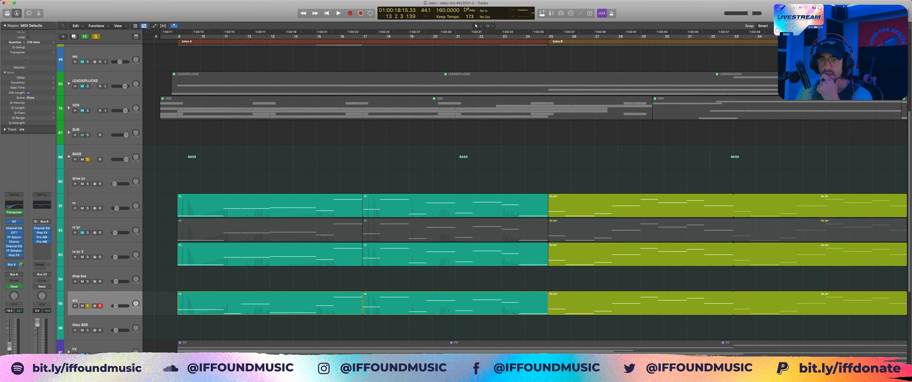
left_click(88, 135)
left_click(69, 132)
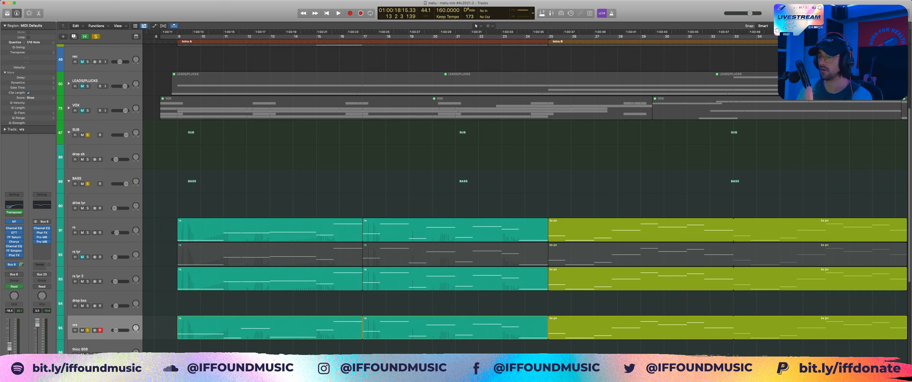
Step: Take the SUB and BASS stacks and the vrs track out of solo and collapse the BASS stack
left_click(270, 230)
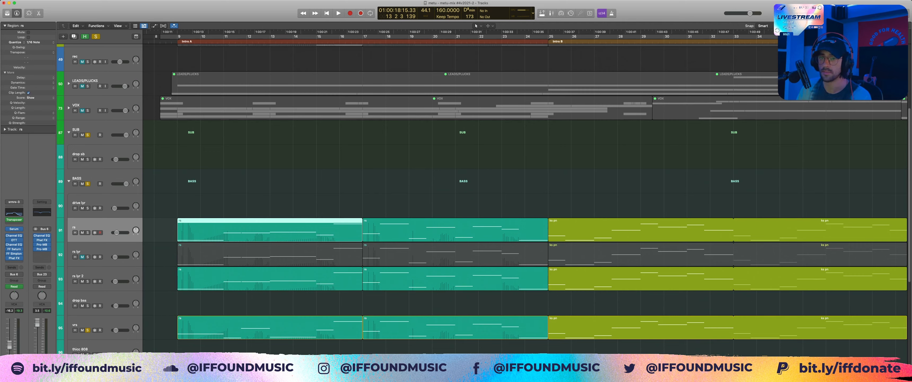
left_click(88, 184)
scroll(483, 199, "down", 6)
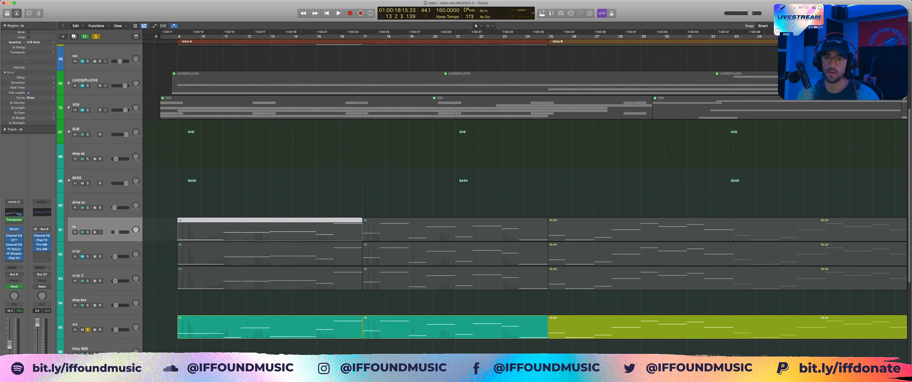
left_click(88, 213)
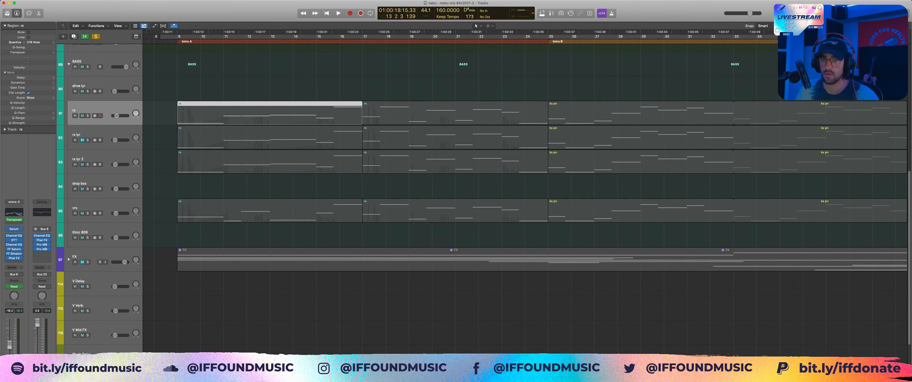
left_click(69, 64)
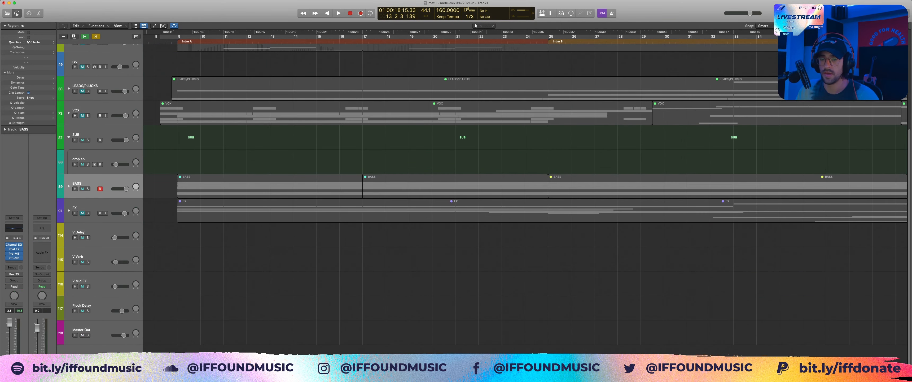
Step: Solo the FX stack and expand it to reveal its tracks, leaving its regions deselected
left_click(87, 213)
left_click(92, 208)
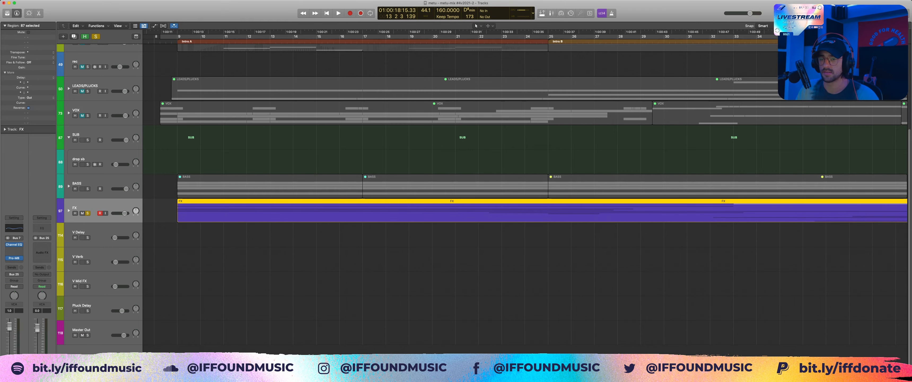
left_click(69, 211)
left_click(161, 234)
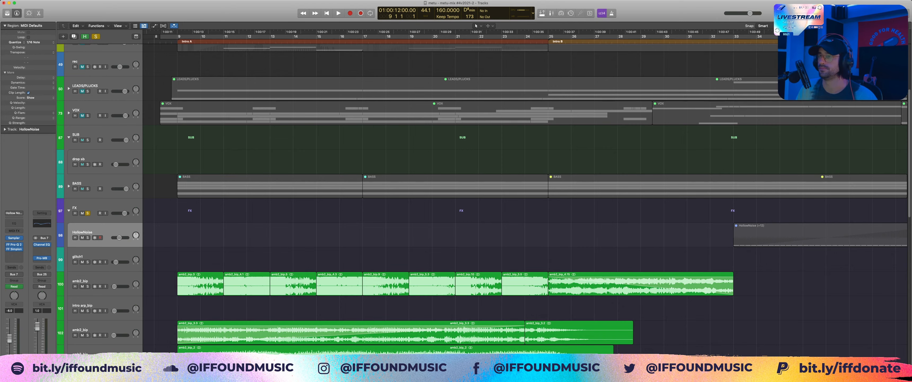
Step: Audition the soloed FX layers from bar 9, stop playback and return the playhead to bar 9
key("space")
scroll(461, 212, "down", 5)
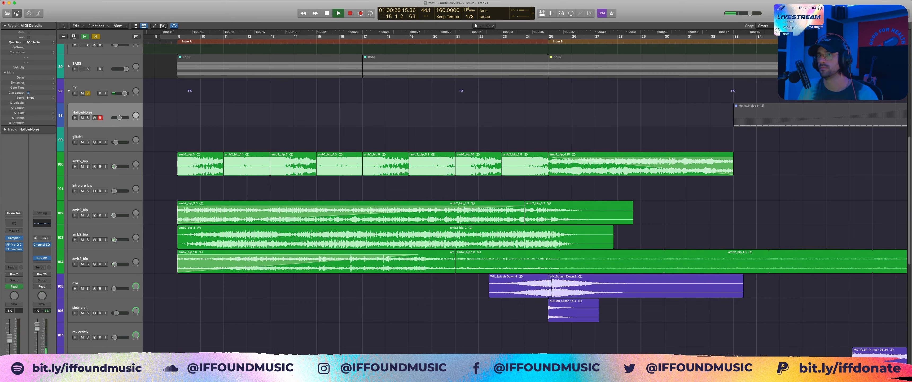
key("space")
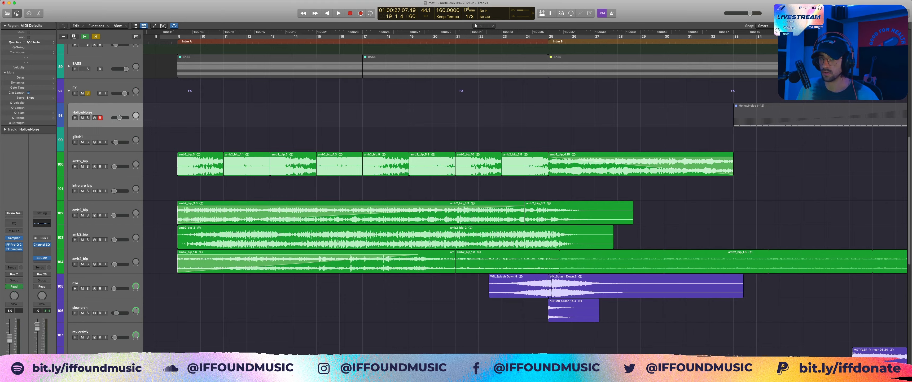
key("Return")
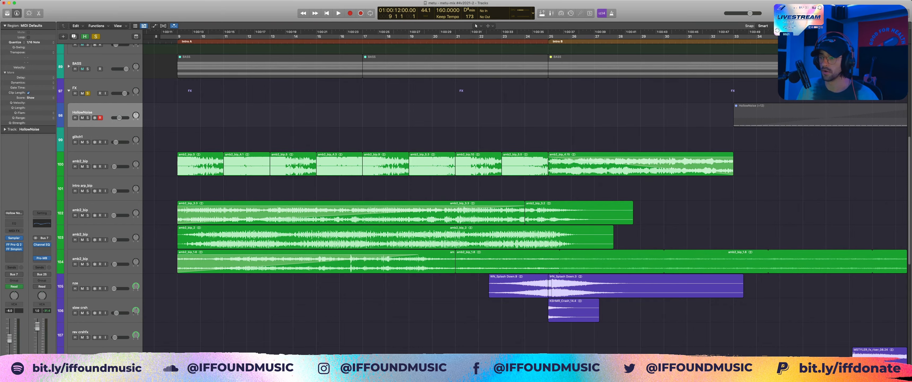
Step: Add the BASS stack to the solo and play it together with the FX layers from bar 9
scroll(483, 203, "down", 3)
scroll(483, 203, "up", 6)
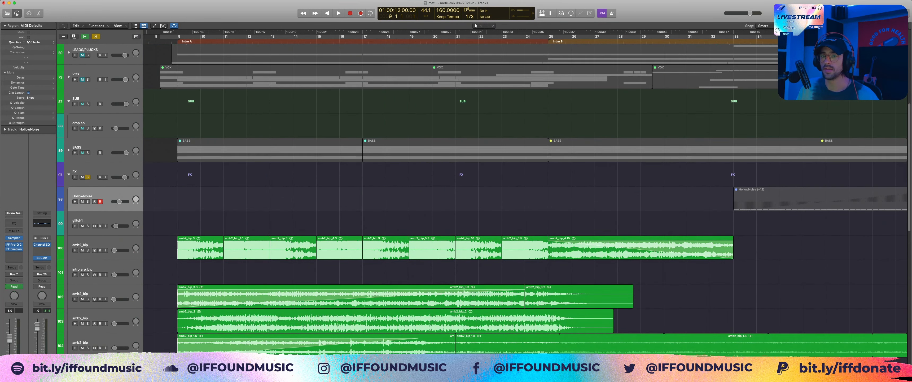
left_click(88, 153)
key("space")
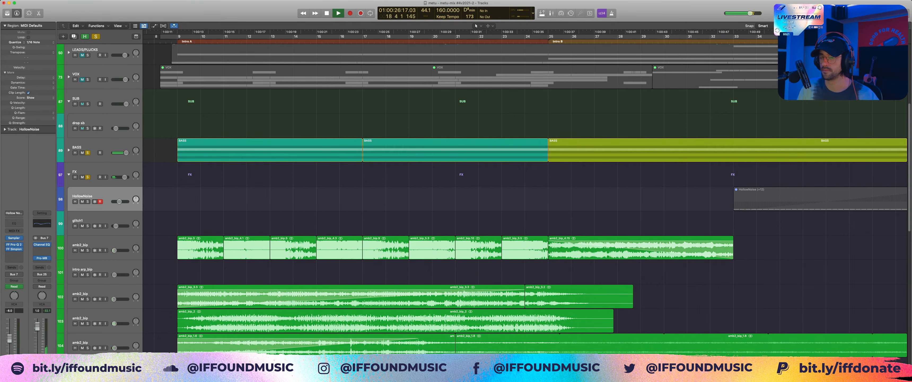
left_click(247, 249)
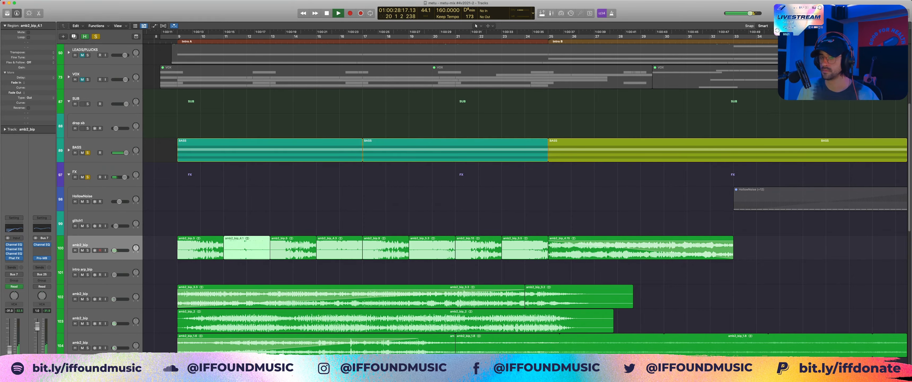
scroll(247, 248, "down", 3)
left_click(247, 220)
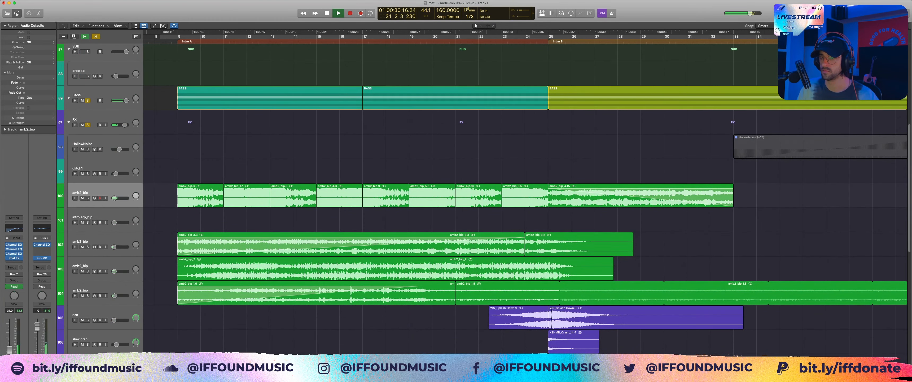
key("space")
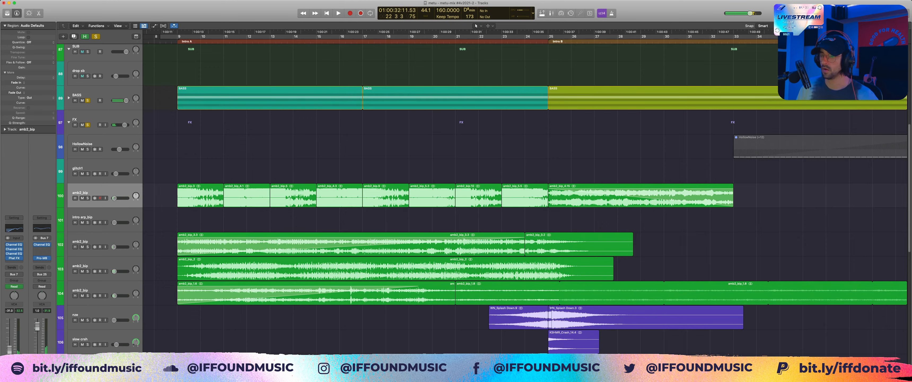
Step: Point out the long amb2_bip regions on tracks 103 and 102 and two chopped ones on track 100
left_click(248, 269)
left_click(247, 244)
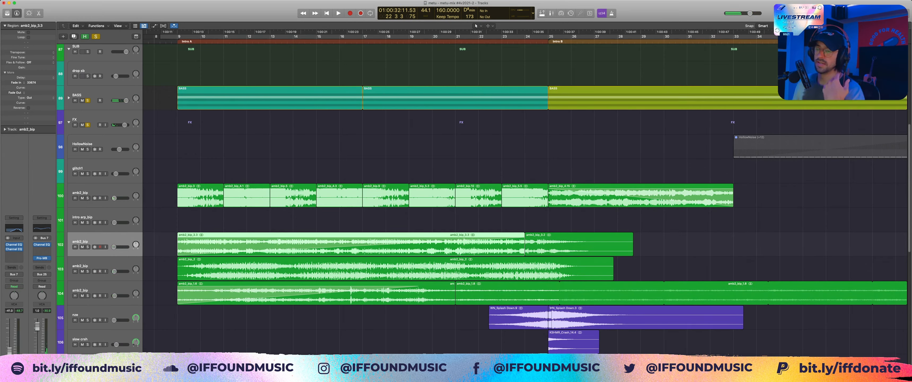
left_click(247, 195)
left_click_drag(249, 166, 281, 194)
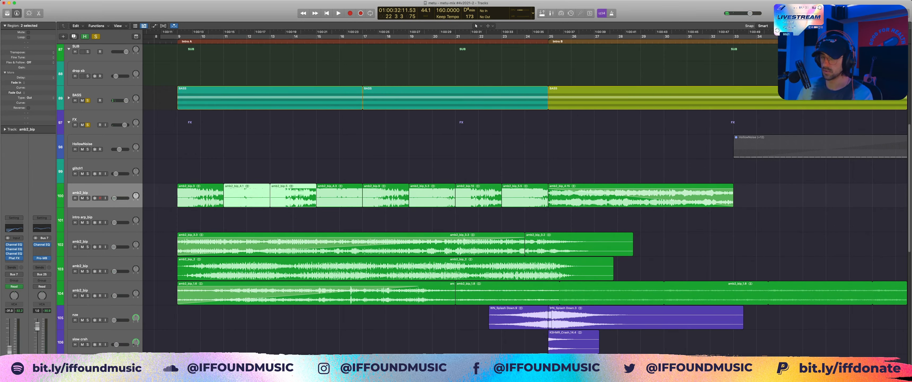
left_click(280, 170)
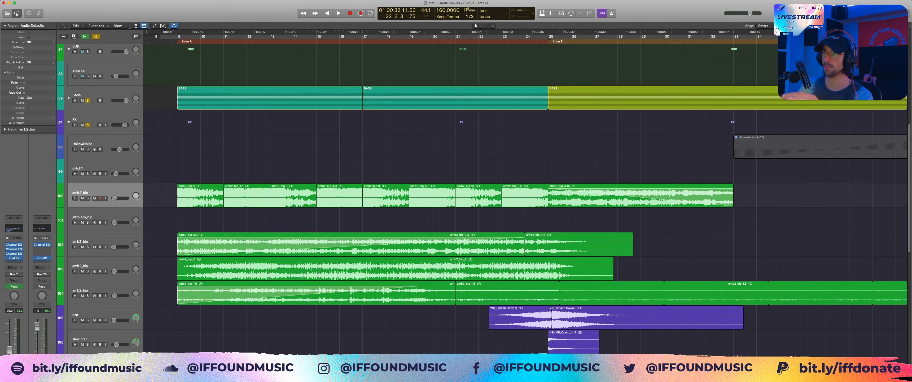
Step: Highlight the chopped amb2_bip regions on track 100 in pairs and briefly display the automation
left_click_drag(427, 166, 545, 188)
left_click_drag(208, 169, 248, 193)
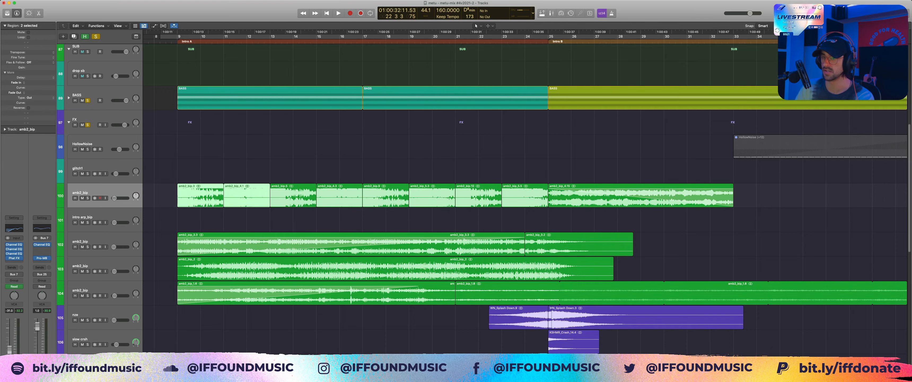
left_click_drag(292, 173, 337, 195)
left_click_drag(385, 174, 445, 205)
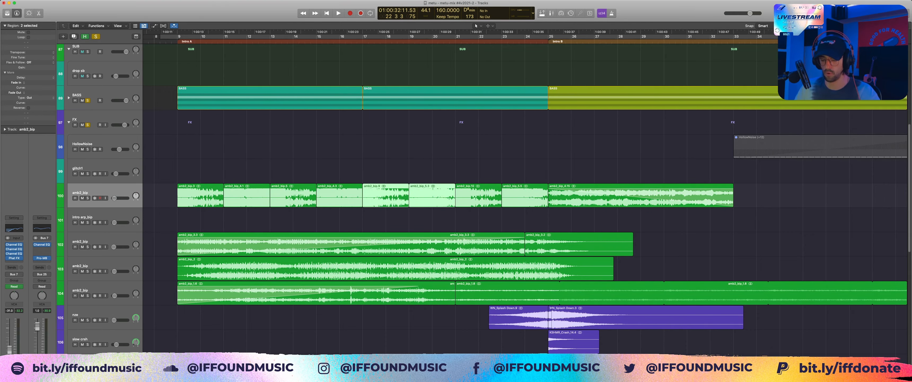
key("a")
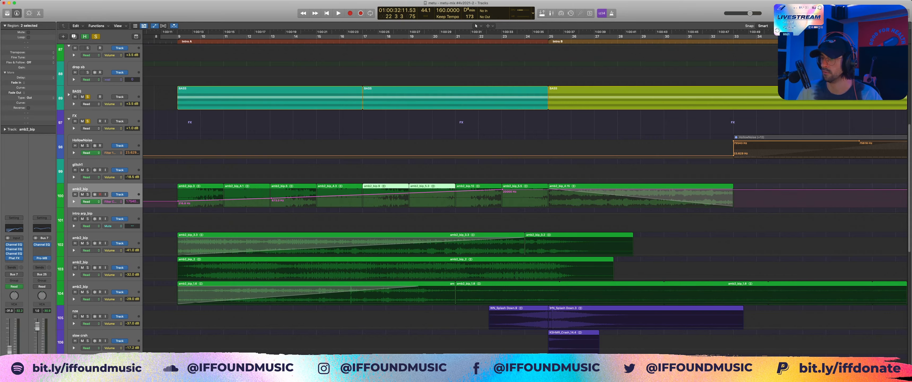
key("a")
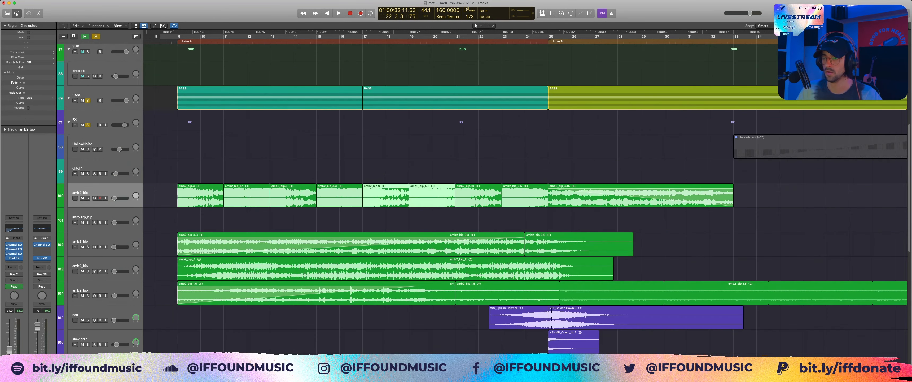
Step: Examine the sustained amb2_bip layers on tracks 102, 103 and 104 by selecting their intro regions in turn
left_click(424, 241)
scroll(425, 241, "down", 3)
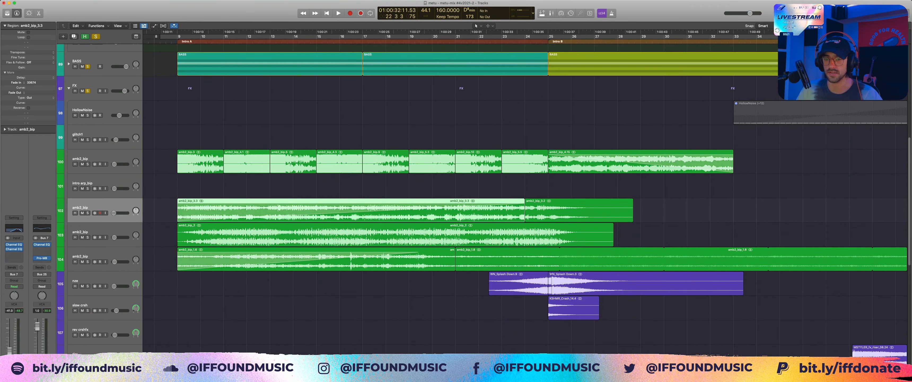
left_click(389, 234)
left_click(389, 259)
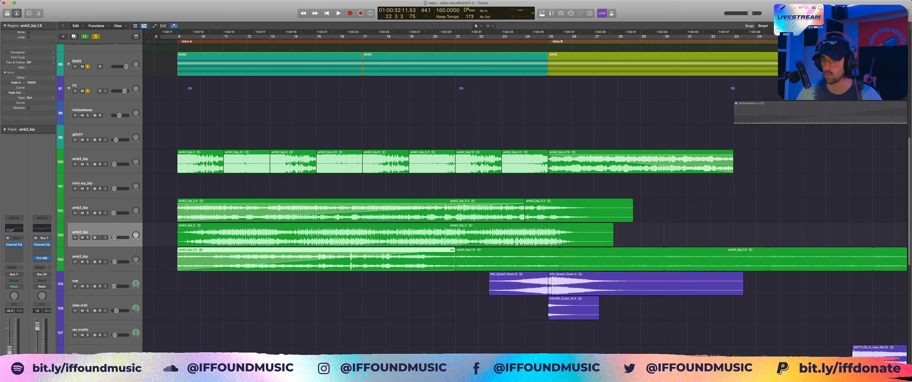
left_click(389, 234)
left_click(390, 210)
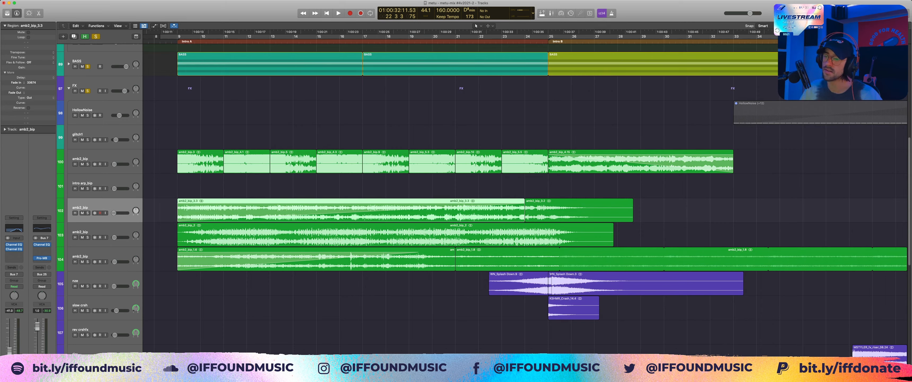
left_click(389, 186)
left_click(376, 234)
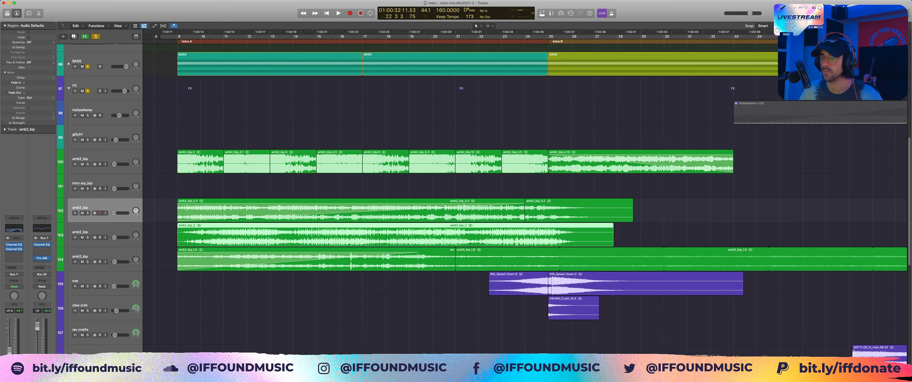
left_click(375, 259)
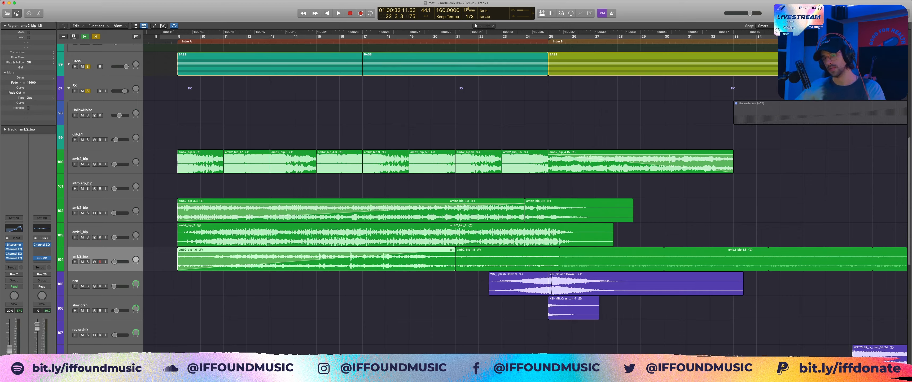
left_click(375, 235)
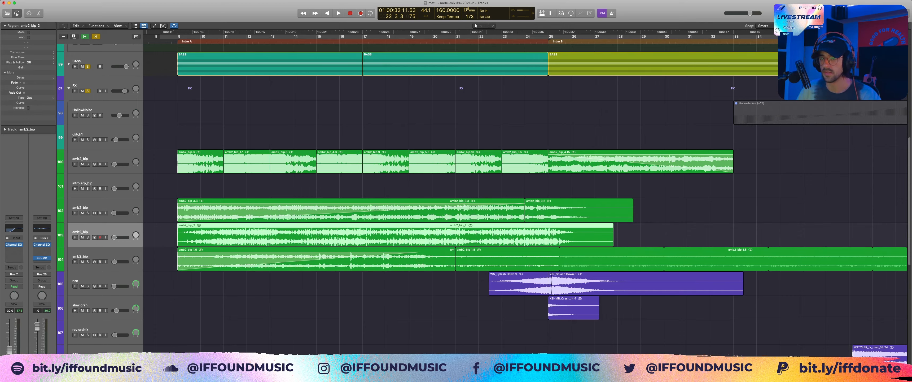
Step: Solo the amb2_bip layer on track 104, mute tracks 100 to 103 above it and take BASS out of solo
left_click(375, 259)
key("s")
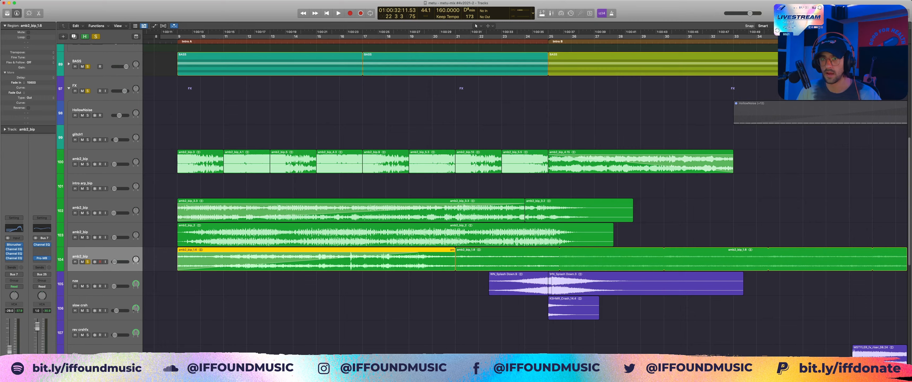
left_click_drag(82, 238, 82, 164)
left_click(87, 66)
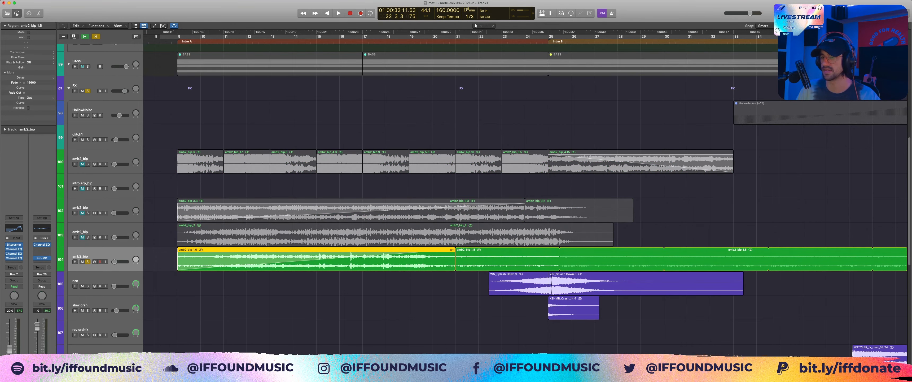
Step: Audition the isolated amb2_bip layer on track 104 from bar 18 and deselect its regions
left_click(392, 37)
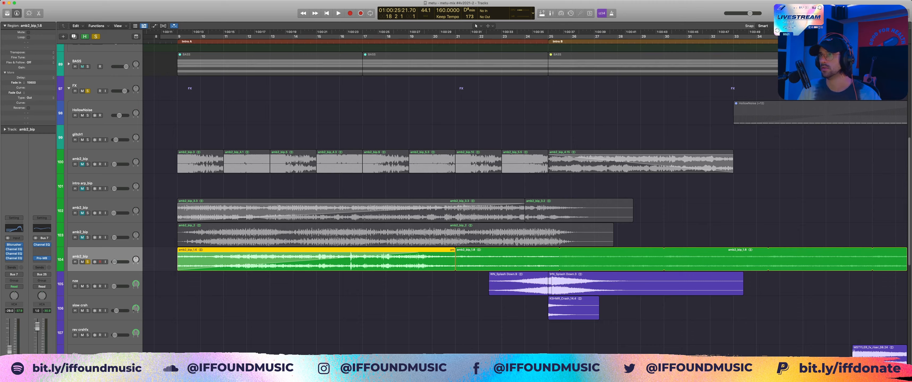
key("space")
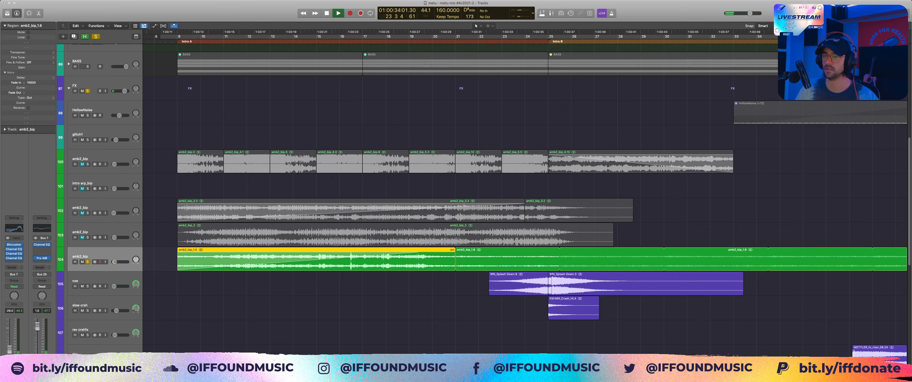
key("space")
key("alt+shift+d")
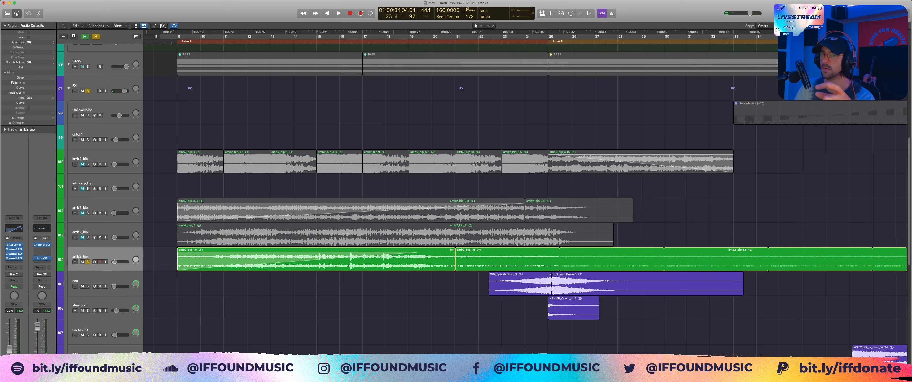
Step: Clear the solos and unmute tracks 100 to 103 in the FX stack
key("s")
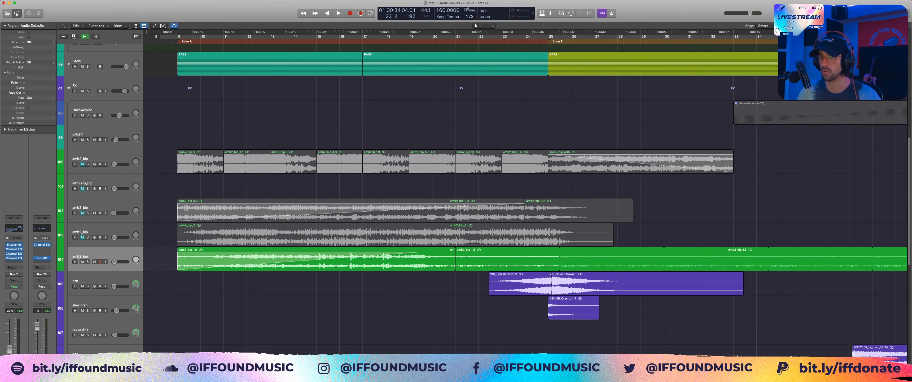
scroll(523, 199, "down", 5)
scroll(524, 198, "up", 2)
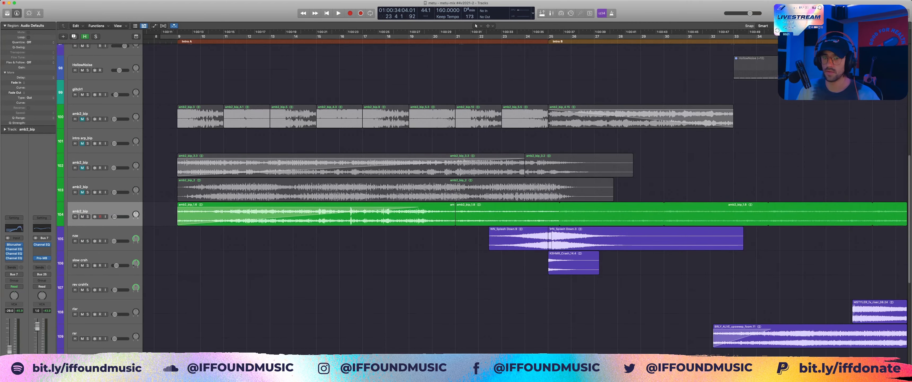
left_click_drag(83, 193, 83, 119)
scroll(524, 198, "up", 1)
scroll(524, 198, "left", 4)
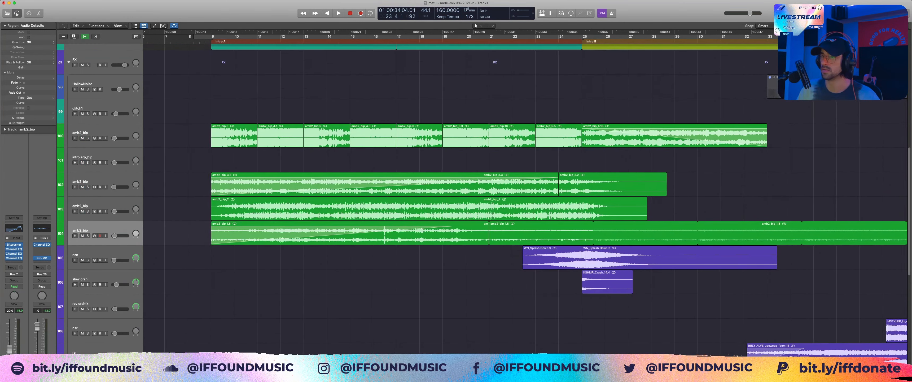
Step: Unmute the VOX stack, start playback just before bar 8 and collapse the SUB stack
scroll(524, 199, "up", 10)
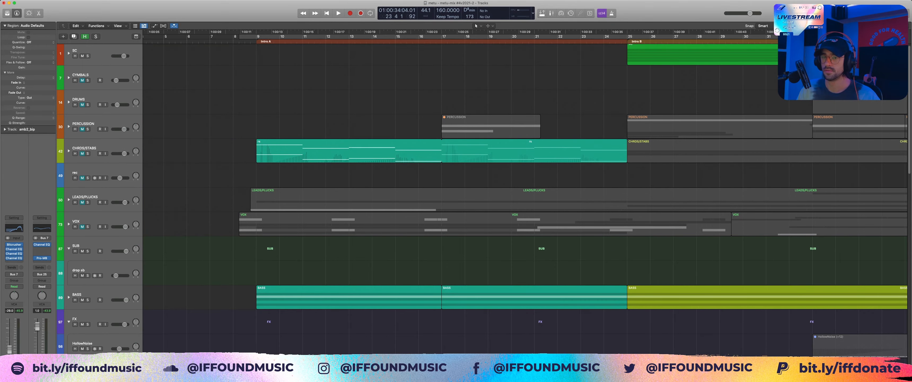
left_click(82, 227)
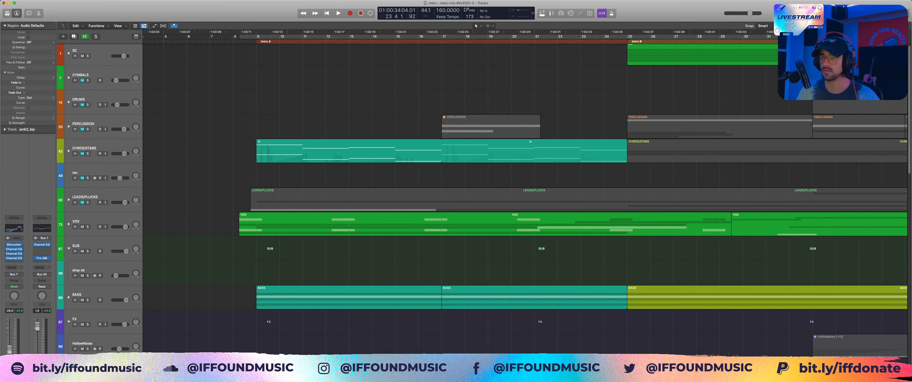
left_click(234, 37)
key("space")
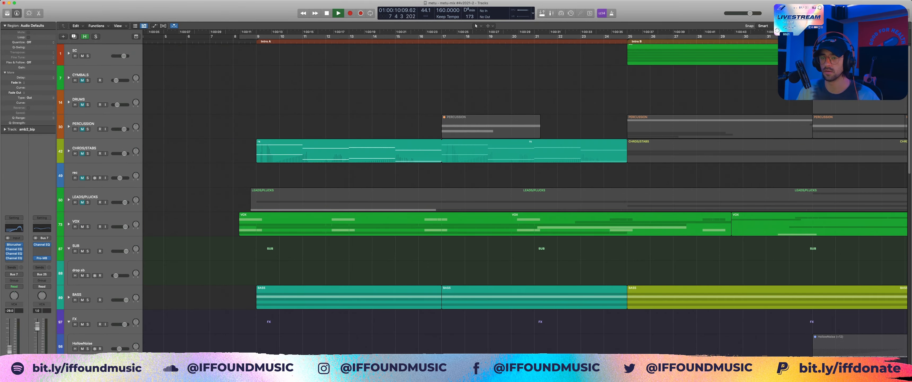
left_click(68, 248)
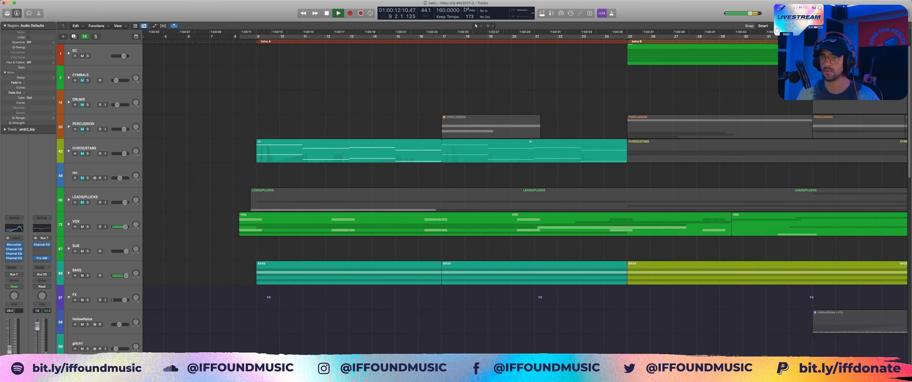
Step: Solo the VOX stack and the track 1 stack, expand VOX to audition its intro vocal layers, and stop playback
left_click(88, 227)
left_click(87, 56)
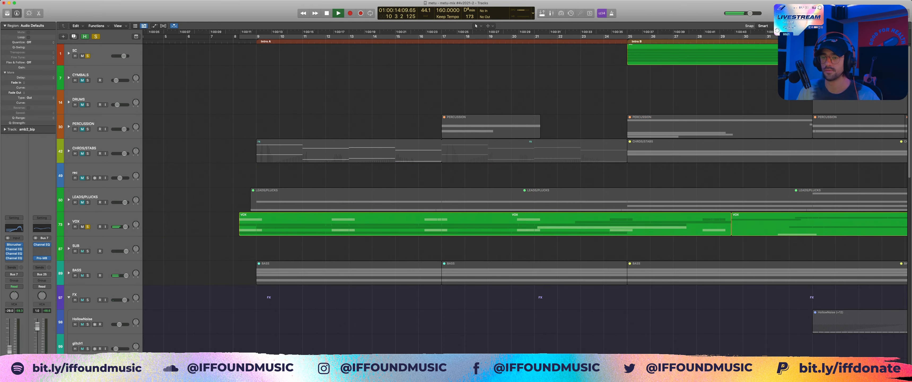
left_click(68, 224)
scroll(69, 225, "down", 5)
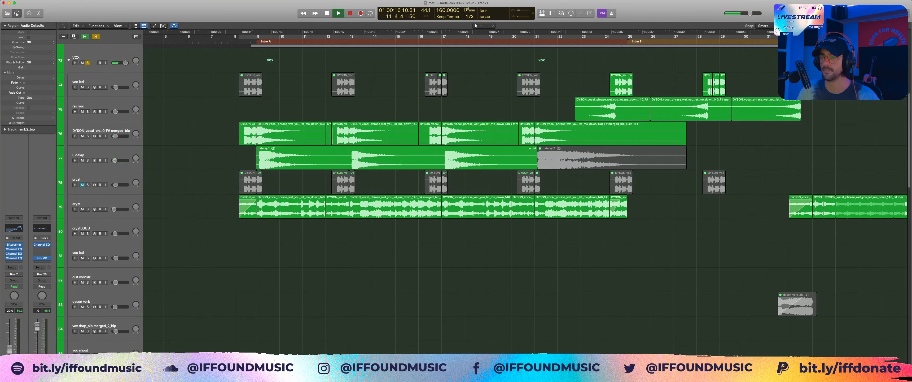
scroll(461, 177, "up", 2)
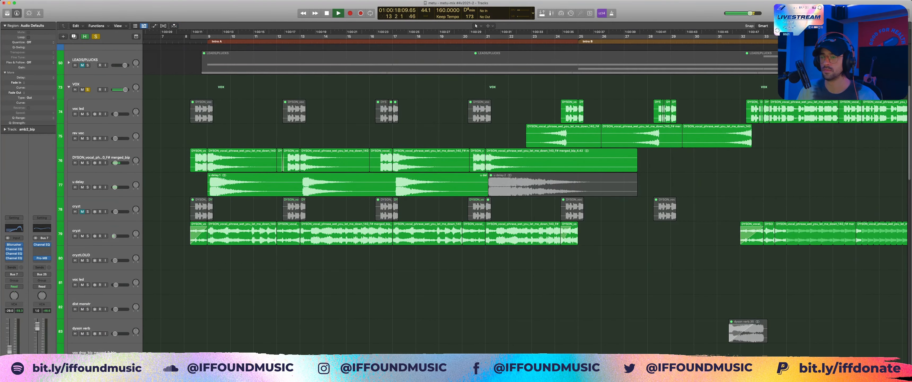
left_click_drag(174, 101, 690, 281)
key("space")
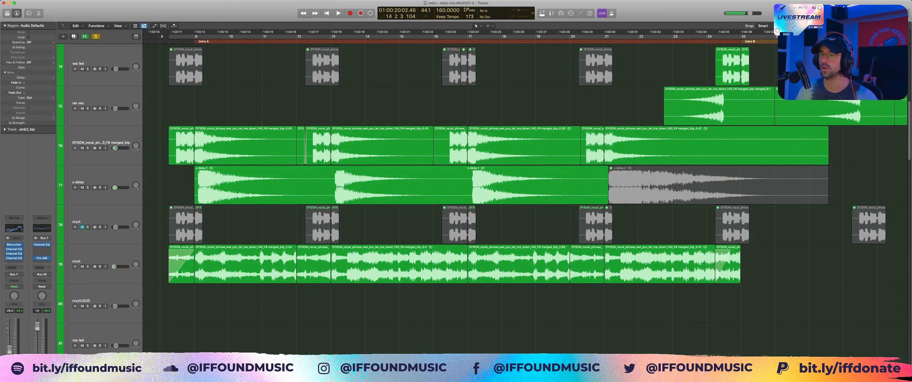
Step: Select the first two muted intro regions on the voc led track, open the file browser and deselect the regions
left_click(322, 67)
scroll(322, 67, "up", 2)
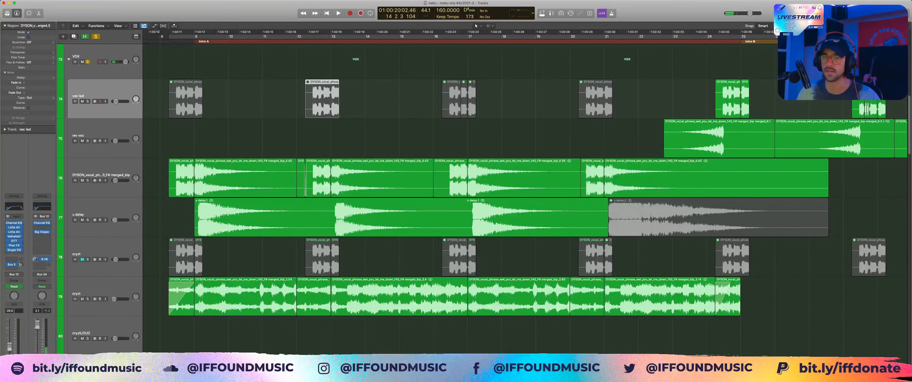
left_click(186, 97, "shift")
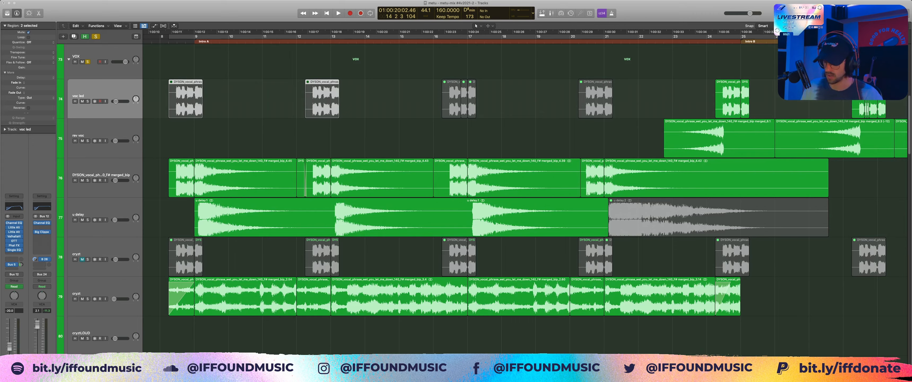
key("f")
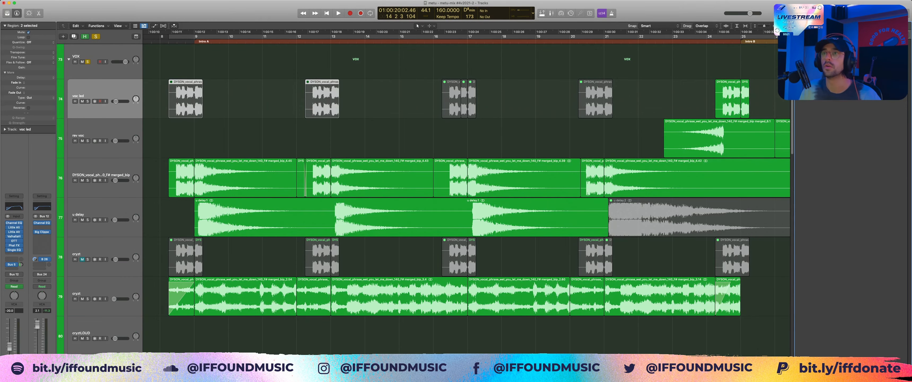
left_click(386, 135)
Step: Show track automation and display the Mix automation curve on the voc led track
key("a")
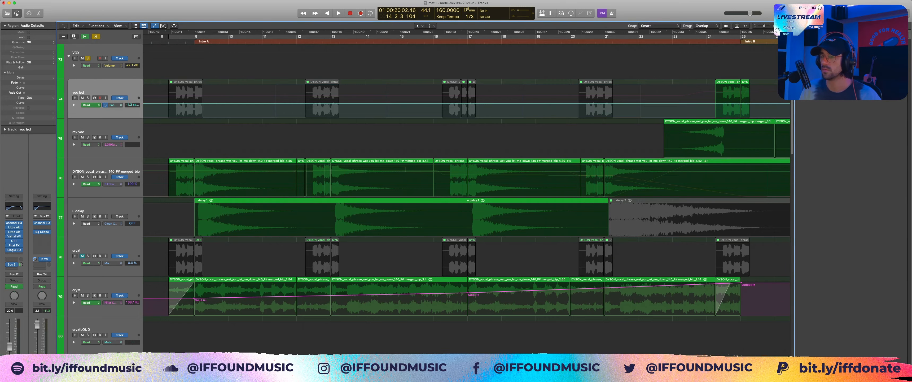
scroll(429, 200, "down", 4)
scroll(430, 201, "up", 5)
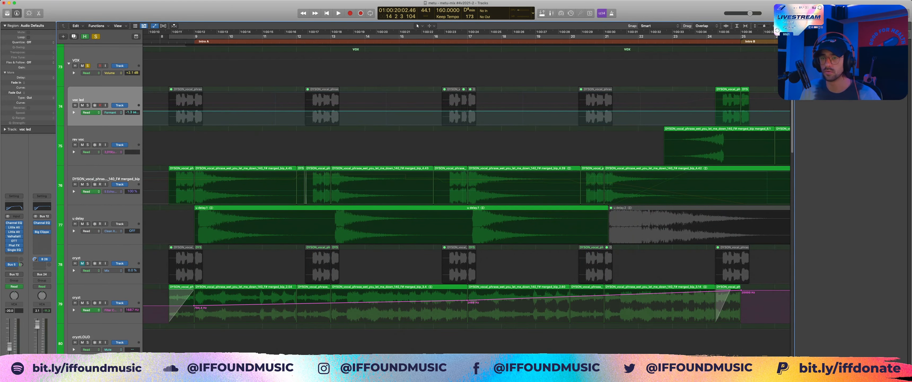
left_click(112, 112)
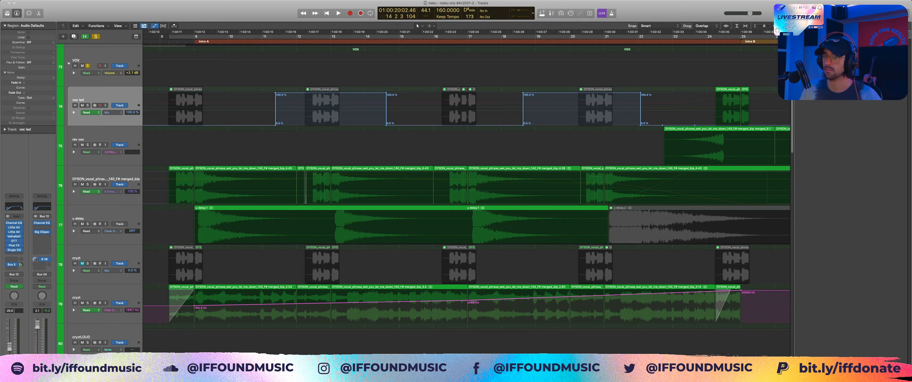
key("super+Tab")
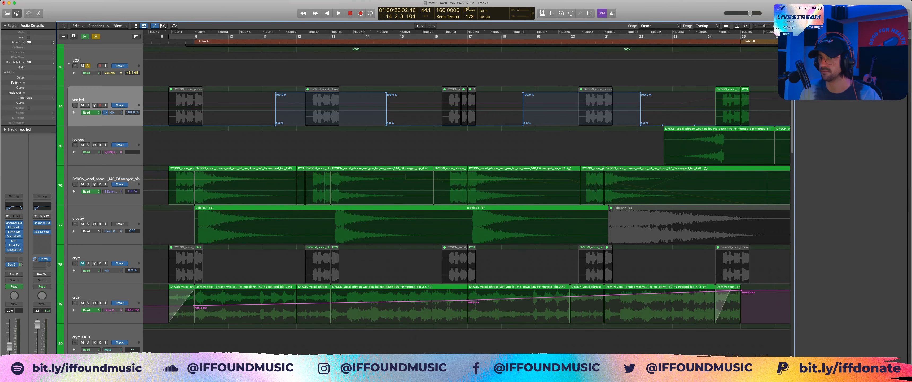
Step: Display the voc led track's filter frequency automation through the intro and hide the automation
left_click(114, 112)
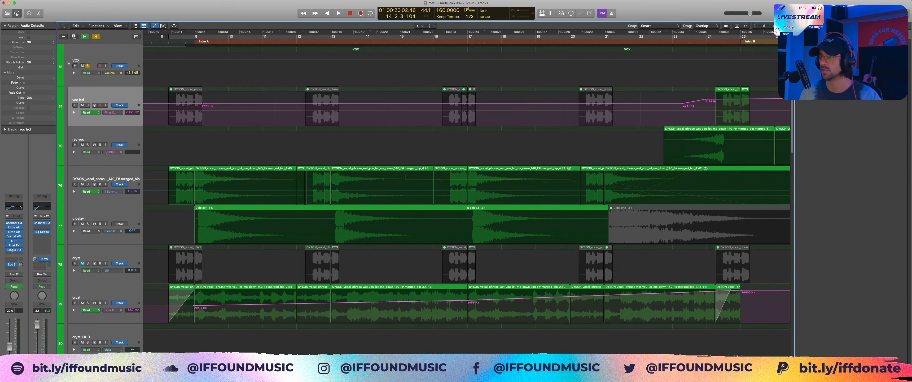
scroll(467, 177, "right", 6)
scroll(466, 177, "left", 3)
key("a")
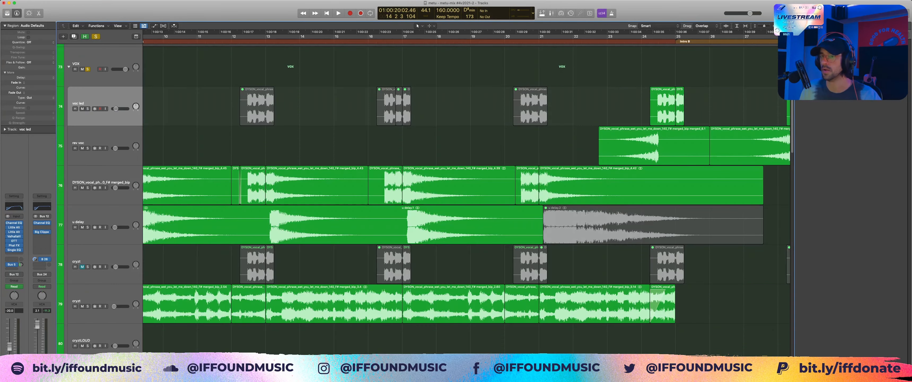
Step: Examine the merged DYSON vocal phrase regions on track 76, ending with only the short region before bar 13 selected
left_click_drag(222, 105, 373, 99)
left_click_drag(322, 157, 422, 194)
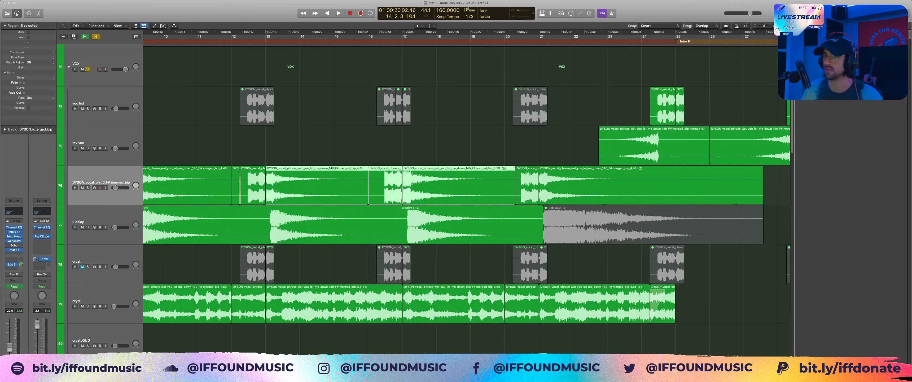
scroll(466, 204, "left", 3)
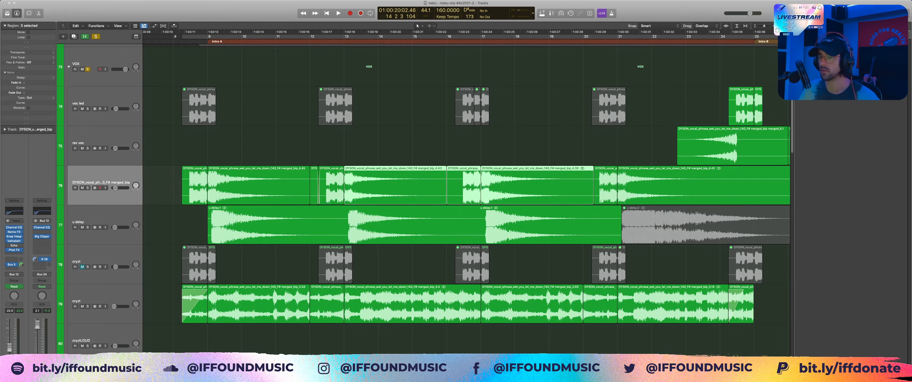
left_click(467, 146)
left_click(331, 179)
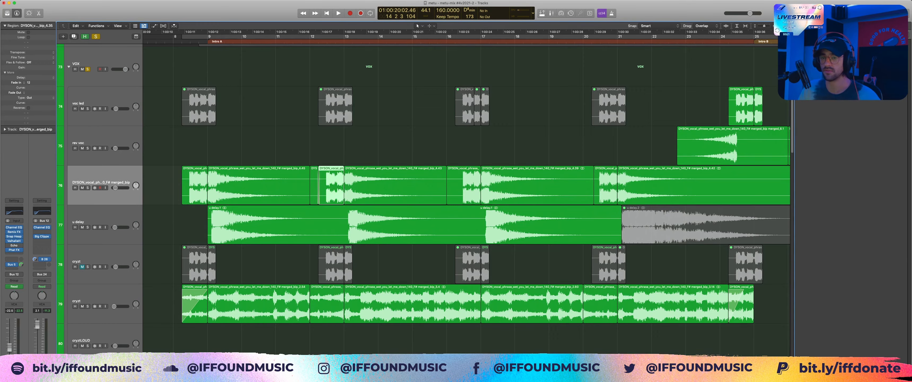
Step: Show automation, display track 76's curve that falls to 0.000 near bar 25, and play the vocals from late bar 11
key("a")
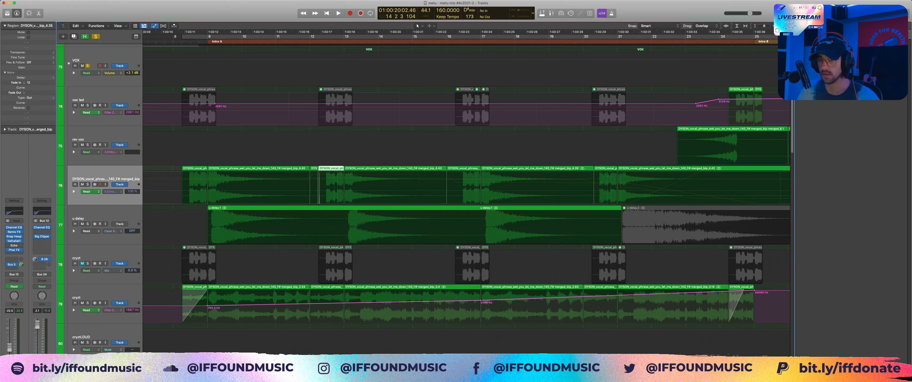
left_click(112, 192)
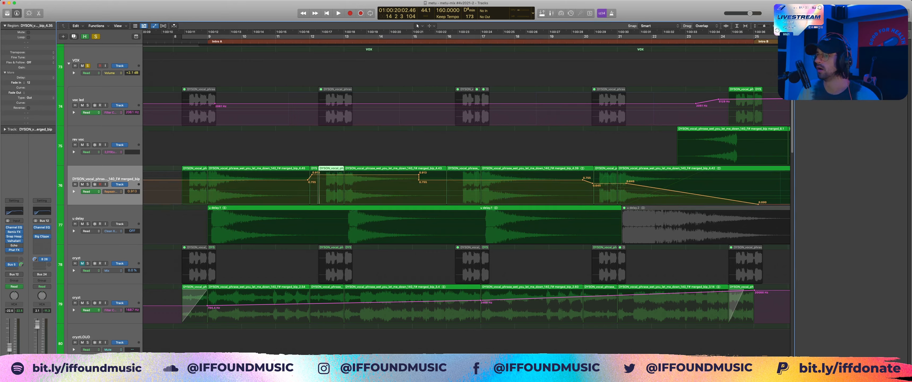
key("space")
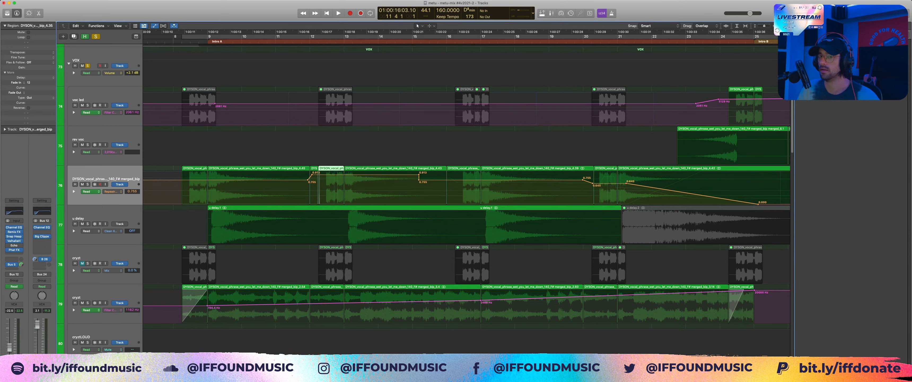
key("space")
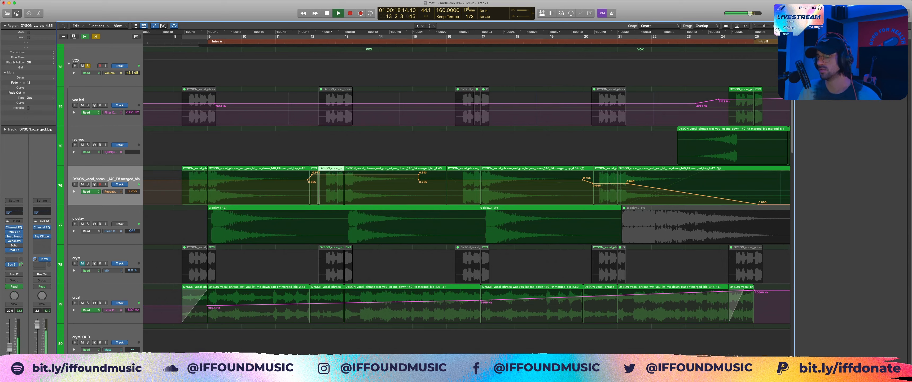
key("space")
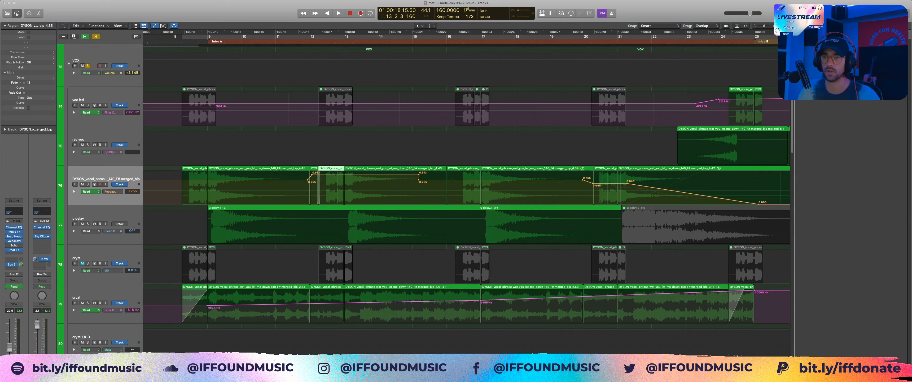
Step: Solo the DYSON vocal phrase layer on track 76 and audition it from about bar 9
left_click(208, 36)
key("space")
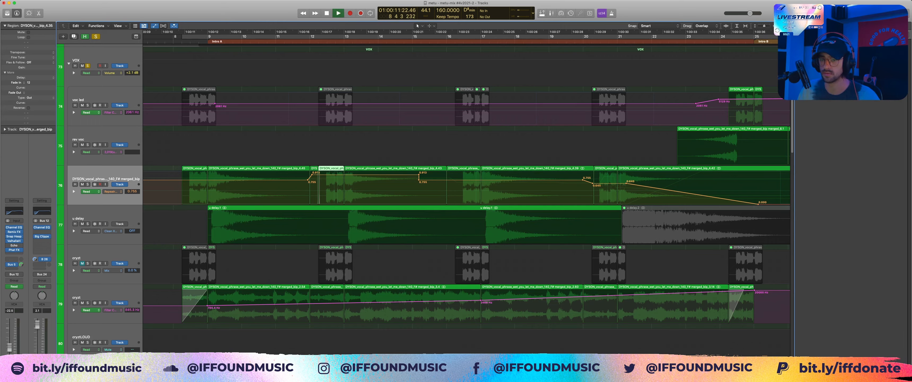
key("space")
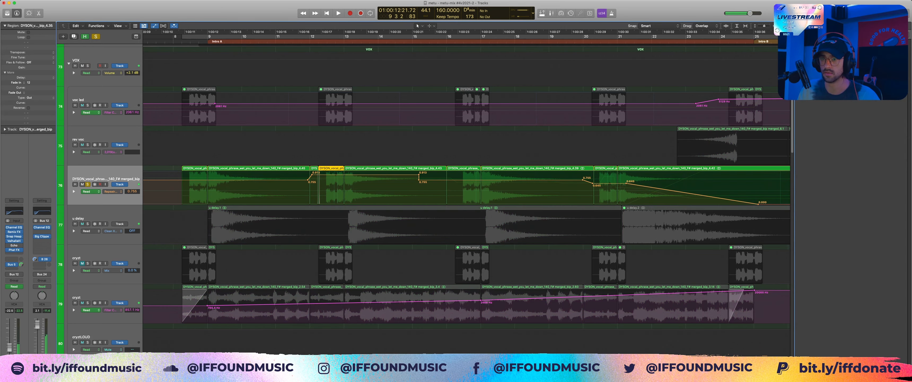
key("space")
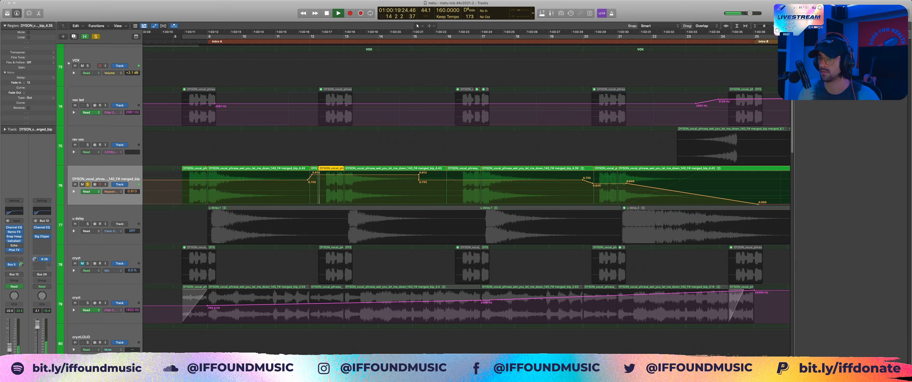
Step: Replay the soloed track 76 vocal layer from about bar 13 and stop playback
left_click(347, 37)
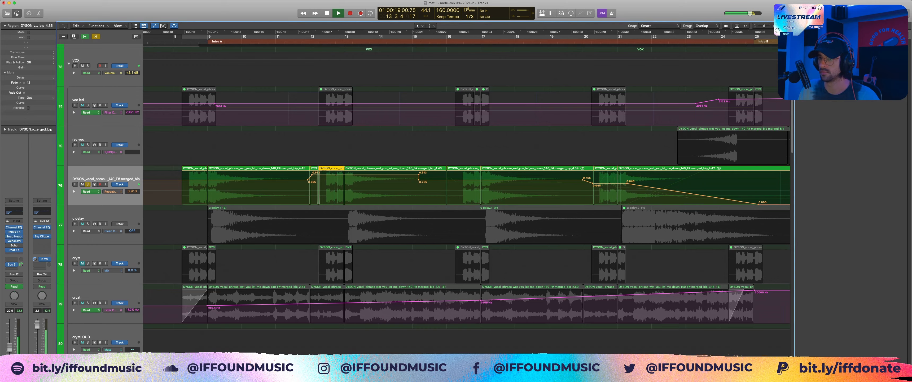
key("space")
key("space")
key("space")
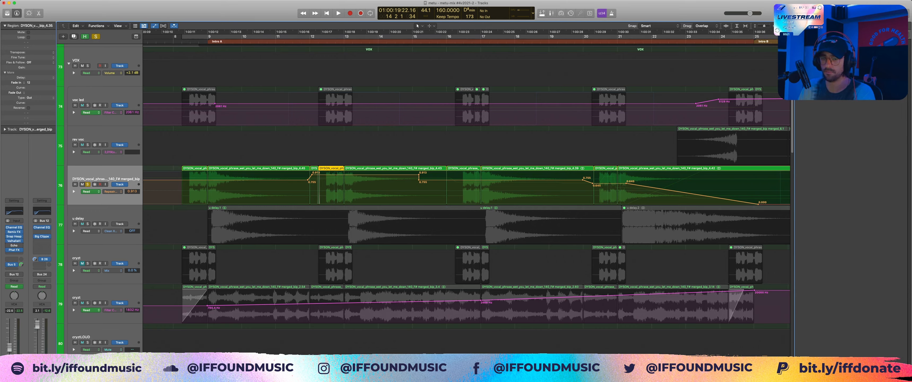
Step: Inspect the Valhalla and Phat FX inserts in the track 76 channel strip
left_click(14, 240)
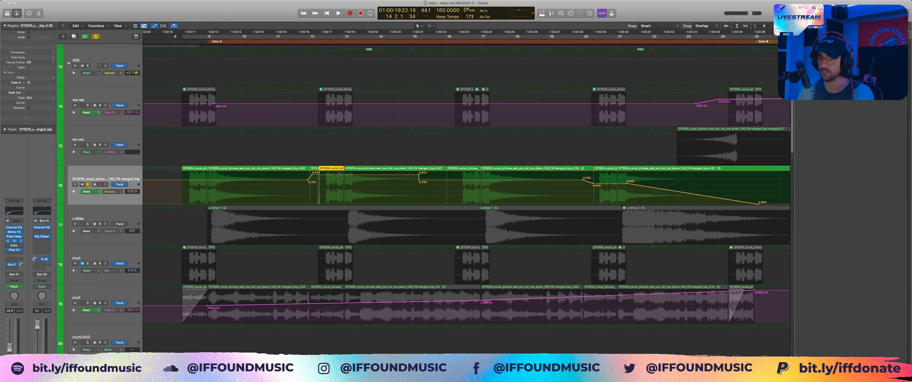
left_click(14, 241)
left_click(14, 250)
left_click(14, 250)
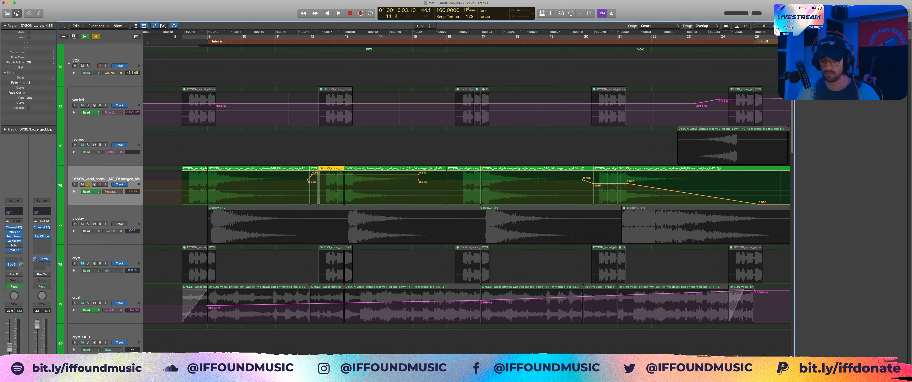
Step: Take track 76 out of solo, solo the u delay track and play it from late bar 8
key("space")
key("s")
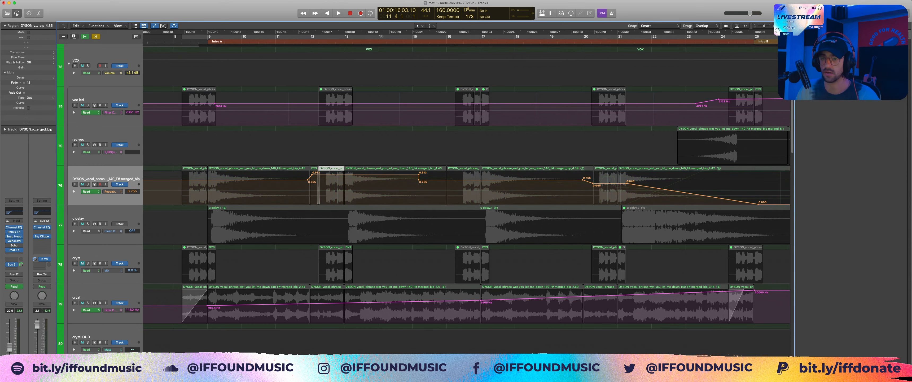
left_click(88, 224)
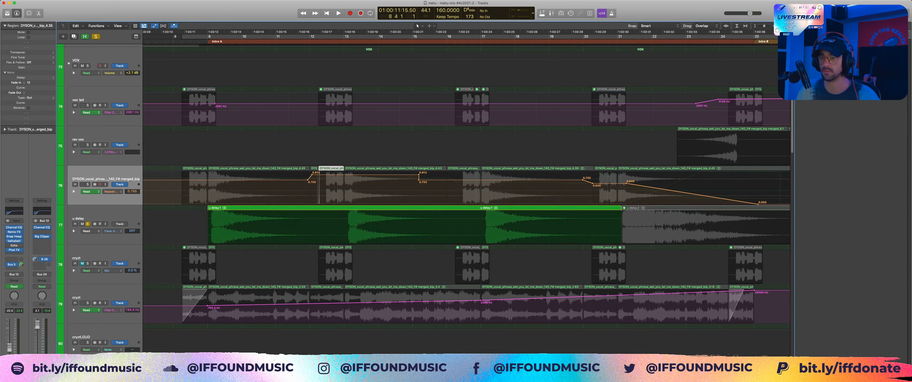
key("space")
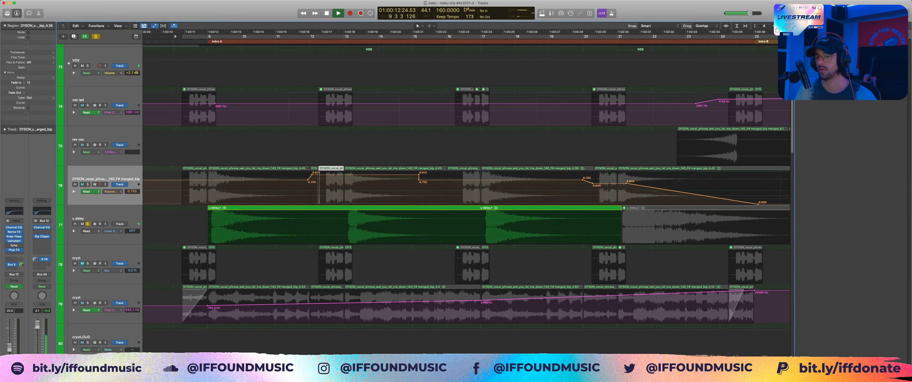
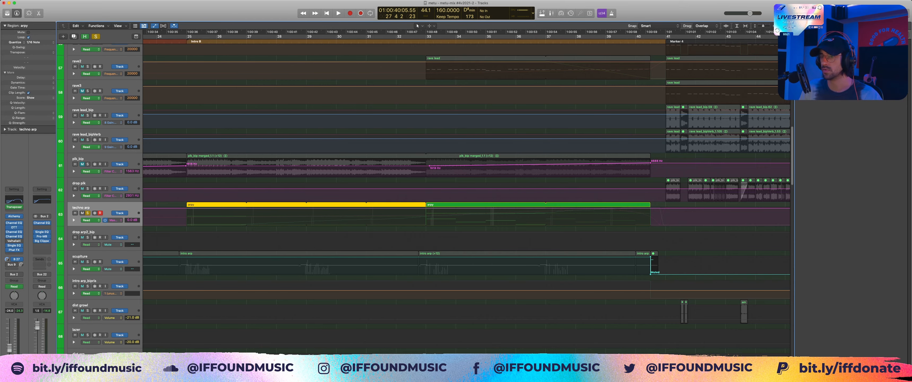
Step: Hide the track automation, reduce the track height and clear the region selection, placing the playhead late in bar 24
left_click(113, 220)
key("a")
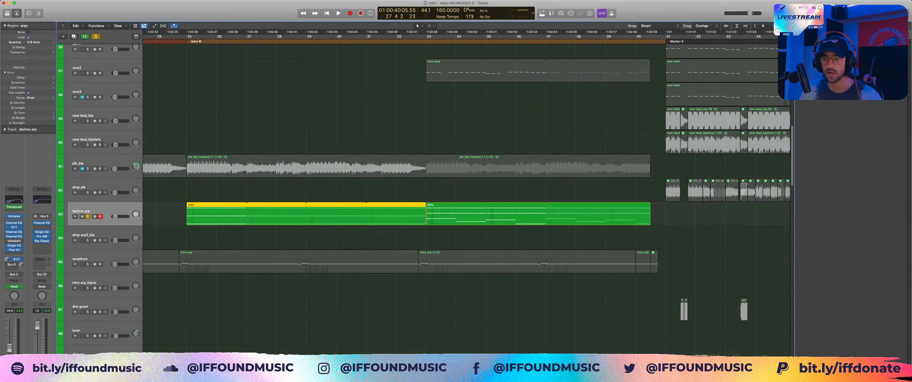
key("super+Up")
left_click(179, 227)
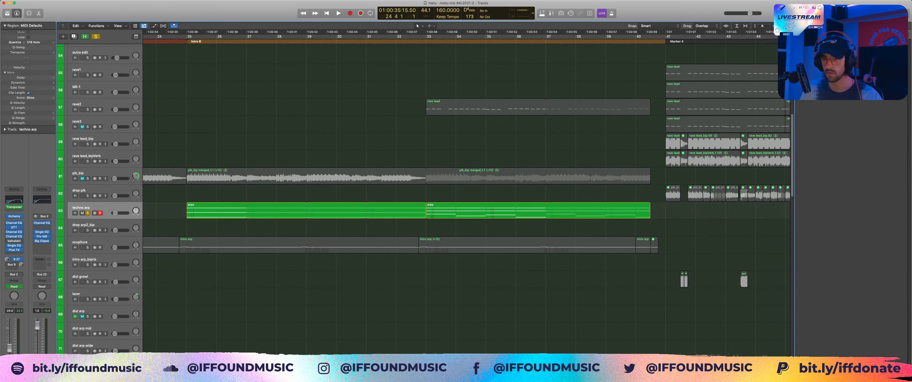
Step: Play the soloed techno arp track from late bar 24, stop it and take the track out of solo
scroll(466, 198, "down", 1)
scroll(466, 198, "down", 2)
key("space")
key("space")
key("s")
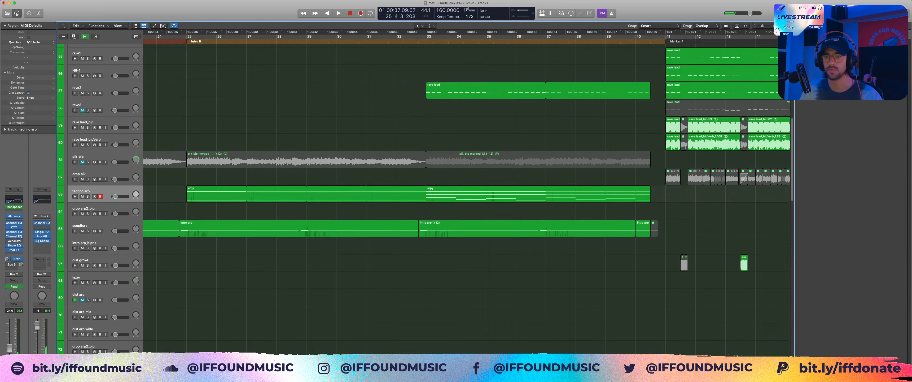
Step: Select the track 47 regions, start playback from late bar 24 and solo the CHRDS/STABS stack
scroll(467, 198, "up", 12)
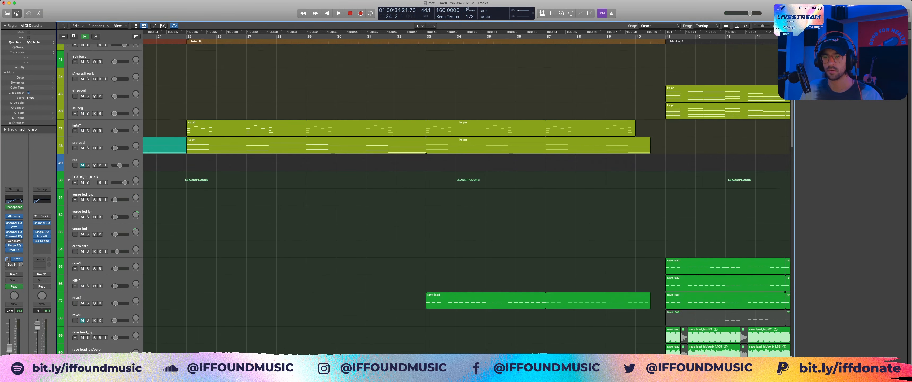
left_click(247, 173)
key("space")
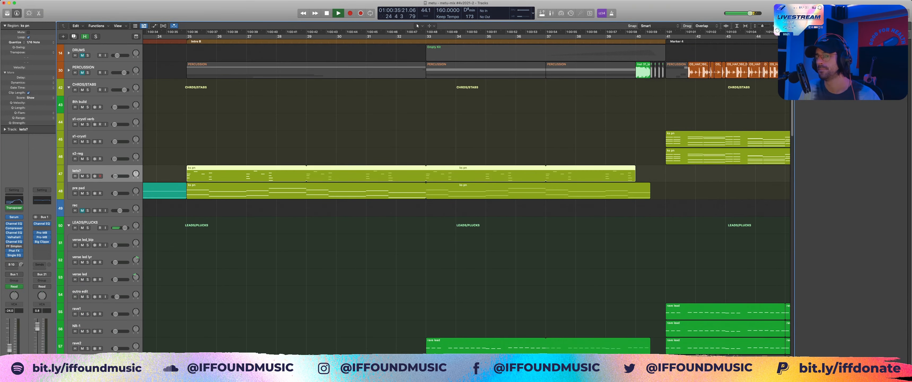
left_click(269, 149)
left_click(88, 90)
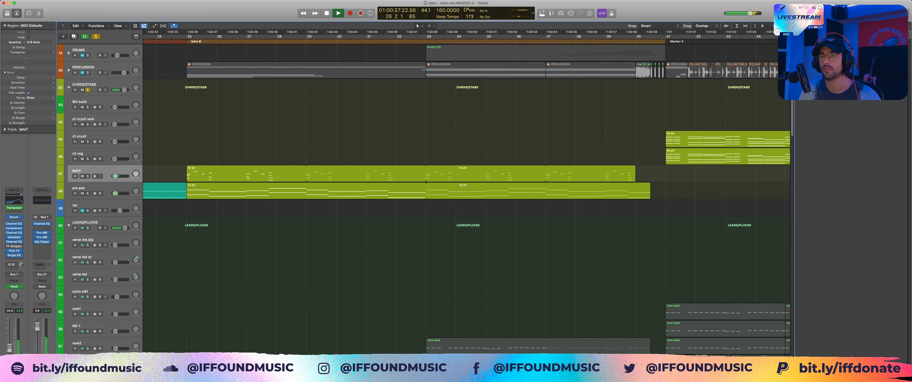
Step: Add the SC track to the solo and audition it together with the CHRDS/STABS stack
scroll(87, 90, "up", 3)
key("space")
left_click(87, 55)
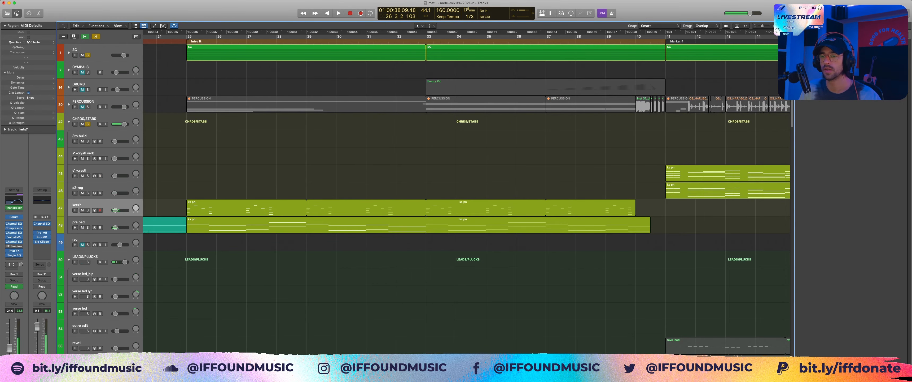
key("space")
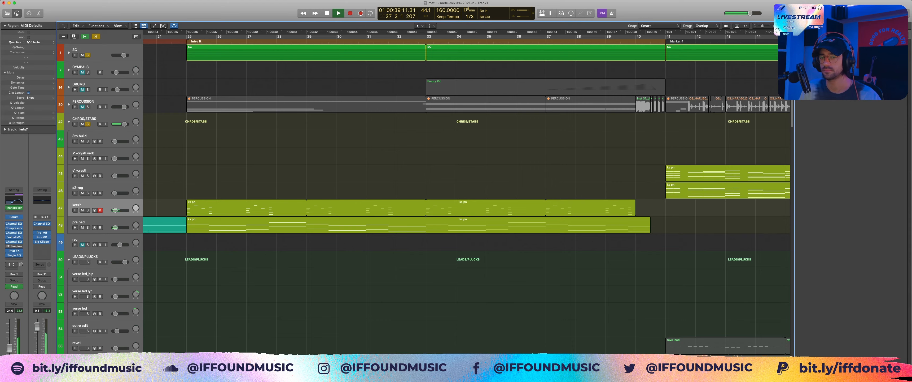
key("space")
Step: Solo track 47 in place of the whole CHRDS/STABS stack and play it from late bar 24
key("s")
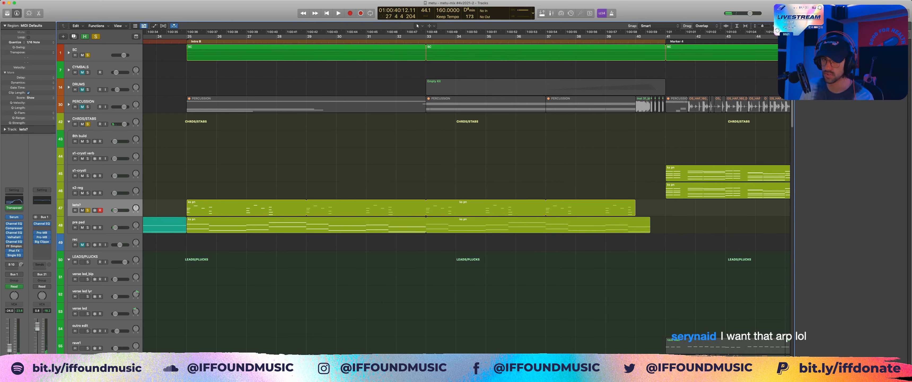
left_click(88, 124)
key("space")
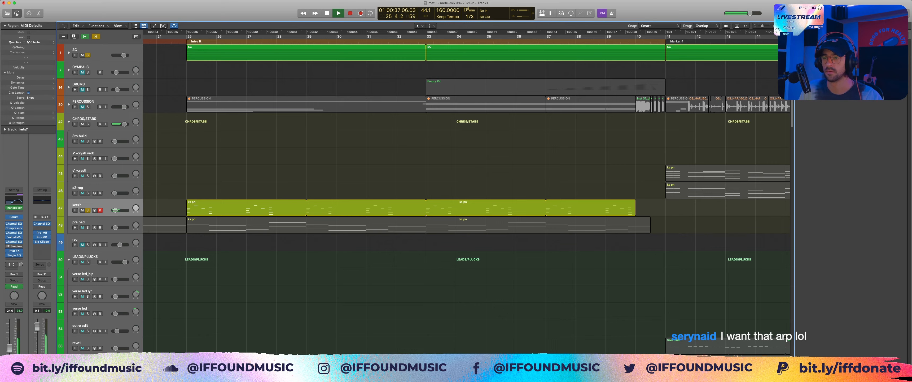
Step: Open the track 47 region in the Piano Roll, zoom out to its full chord pattern and replay it
double_click(248, 208)
scroll(236, 254, "down", 3)
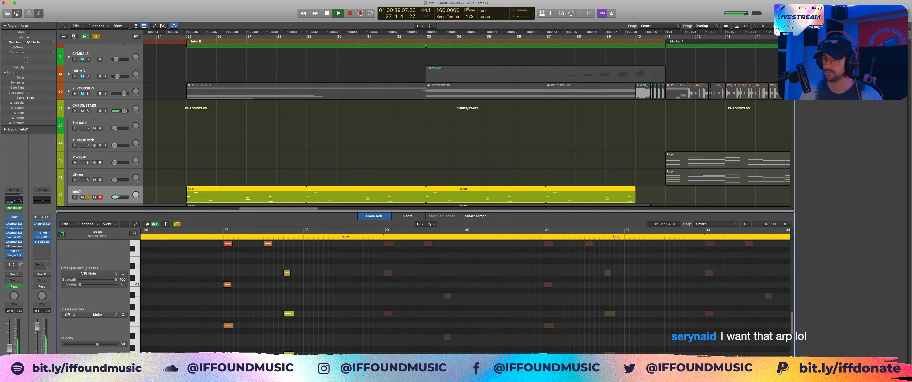
key("super+Left")
key("super+Up")
key("super+Up")
key("space")
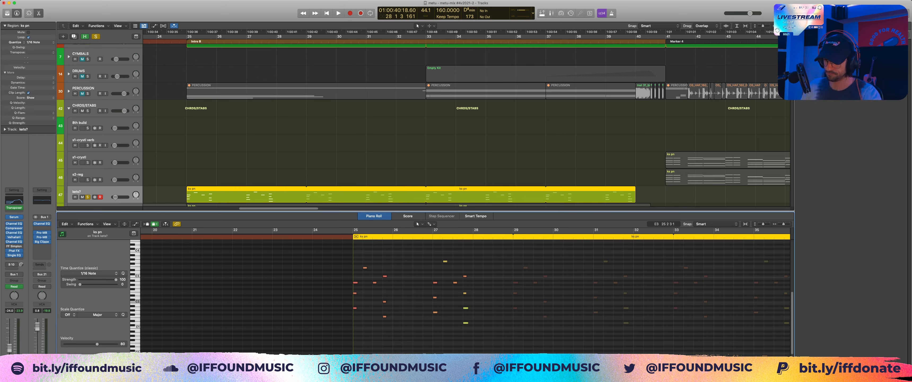
key("space")
key("space")
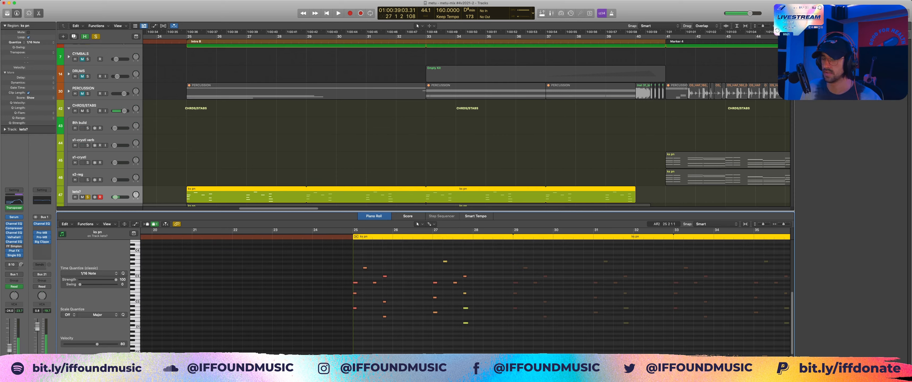
Step: Highlight the chords at the start of bar 25, late in bar 25 and late in bar 27, and clear the selection
left_click_drag(361, 280, 351, 322)
left_click_drag(388, 273, 382, 325)
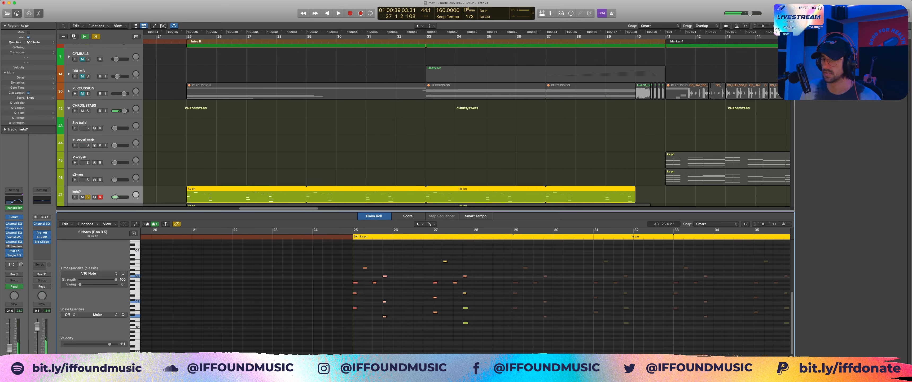
left_click_drag(438, 267, 470, 275)
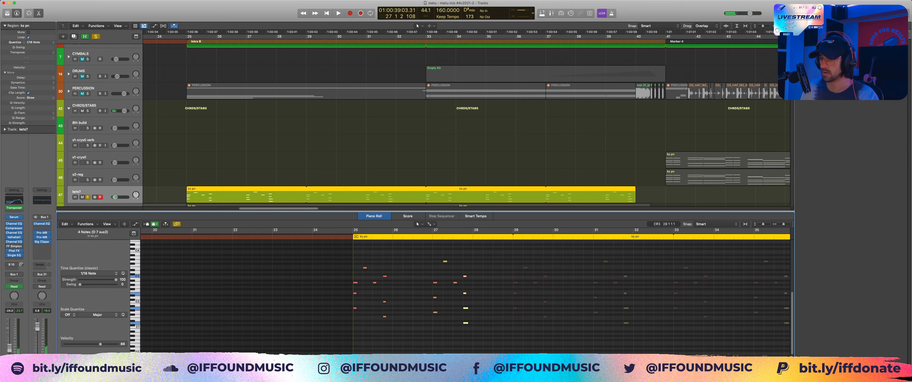
left_click(459, 270)
key("p")
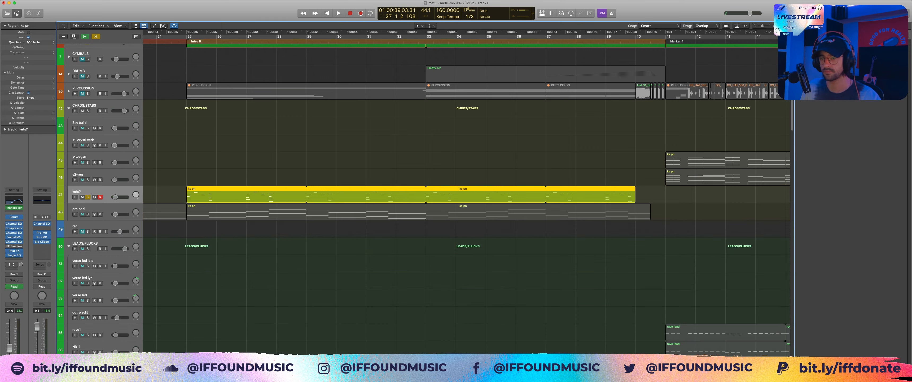
left_click(458, 269)
double_click(305, 194)
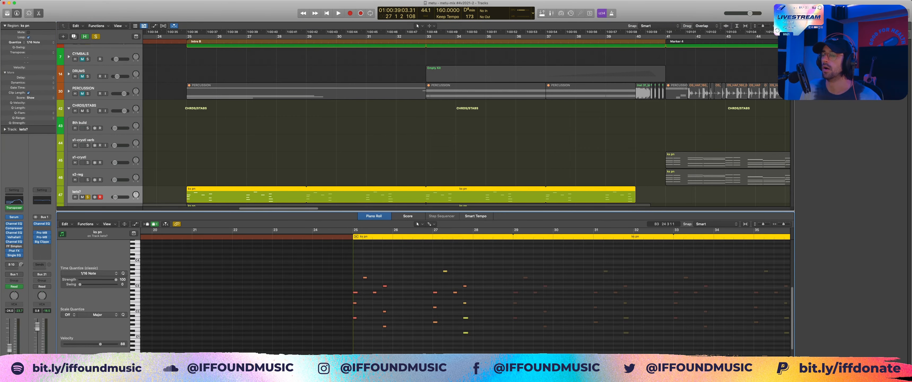
Step: Highlight the opening chord of bar 25 several times, and highlight the chord at the start of bar 27
left_click_drag(333, 265, 358, 339)
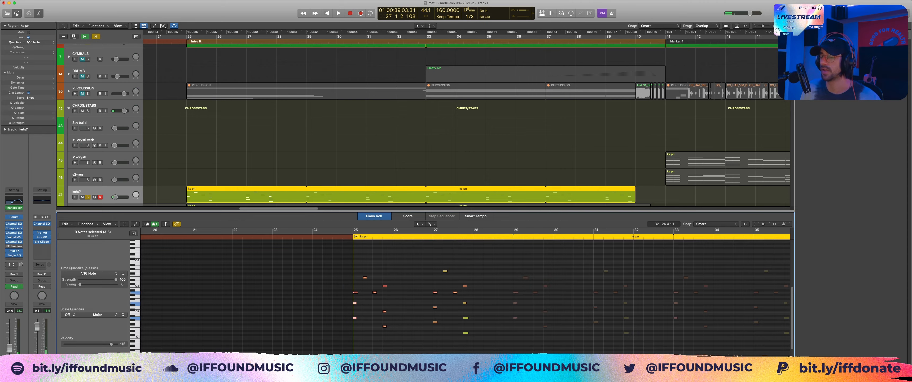
left_click_drag(343, 281, 358, 324)
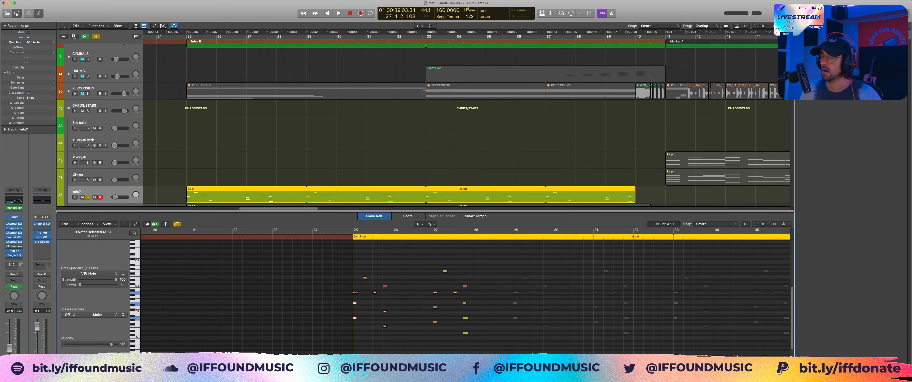
left_click_drag(363, 323, 338, 291)
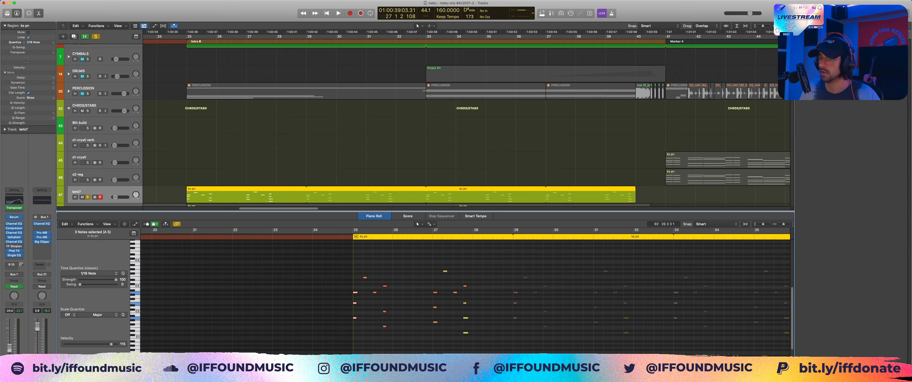
left_click_drag(420, 281, 446, 342)
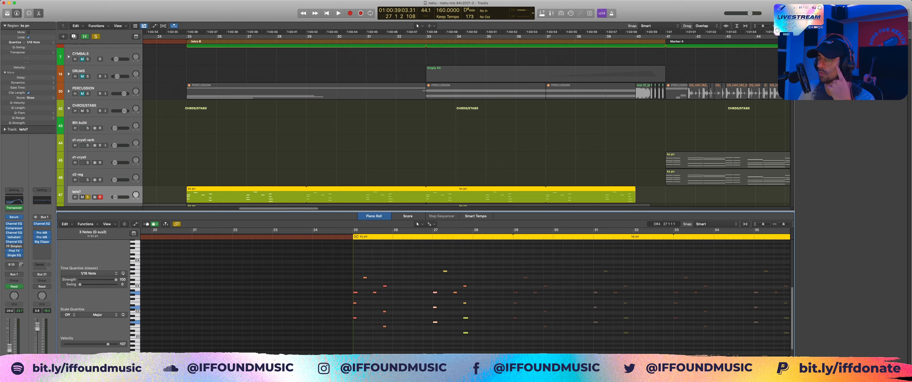
Step: Place the playhead at bar 27 beat 4 and highlight the chord there, clearing the selection again
left_click(460, 230)
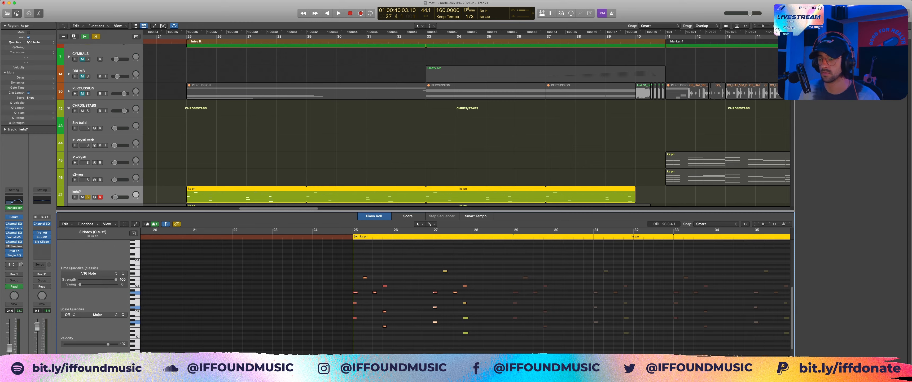
scroll(434, 287, "down", 1)
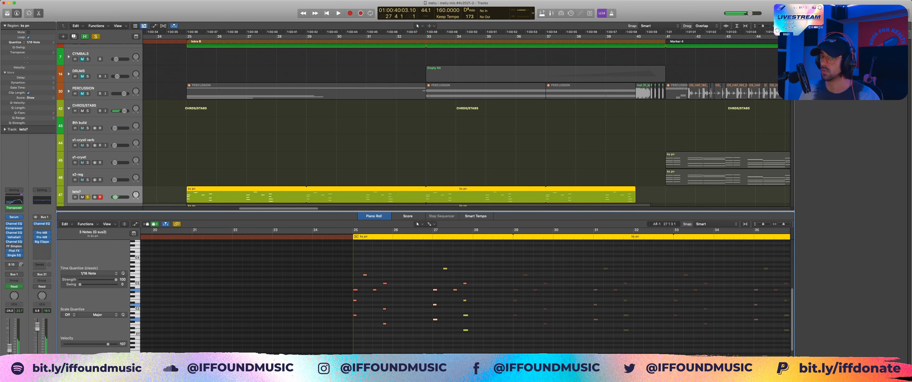
left_click_drag(469, 274, 464, 343)
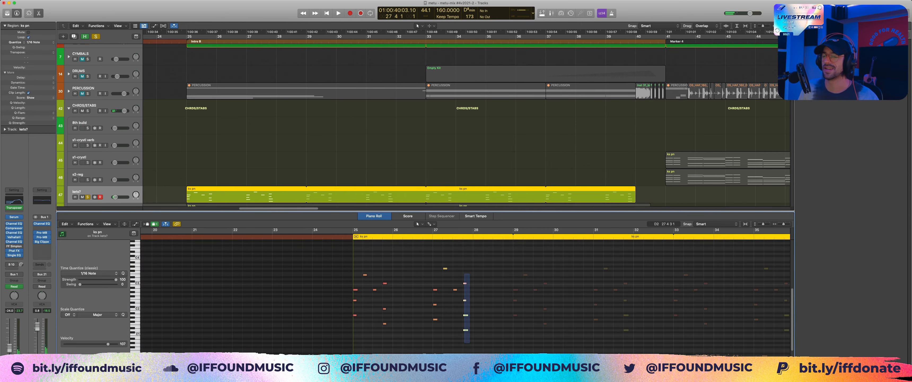
left_click(476, 341)
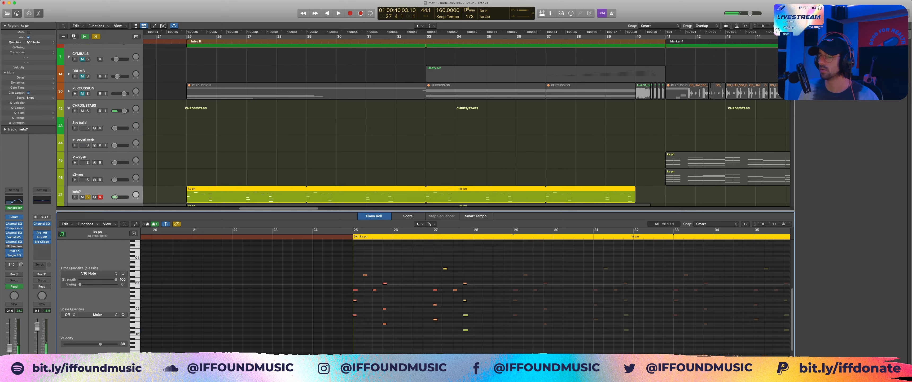
Step: Move the playhead to the start of bar 27, play the chord pattern from there and stop
left_click(434, 232)
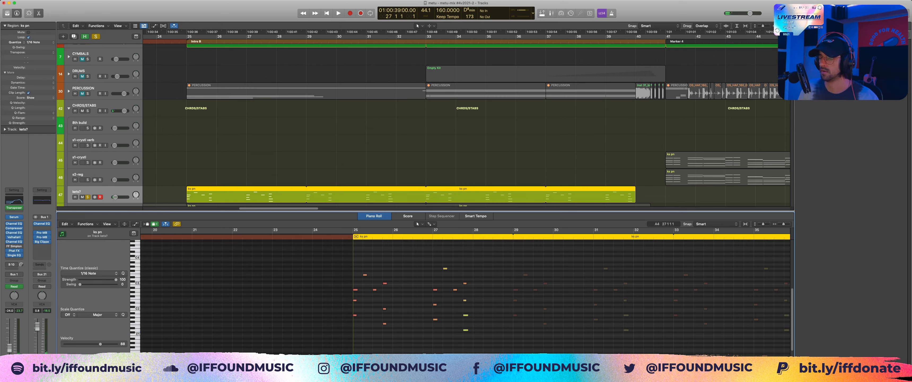
key("space")
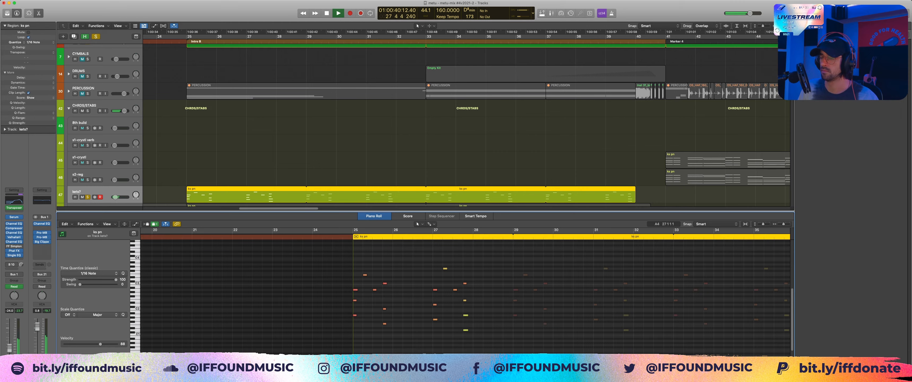
key("space")
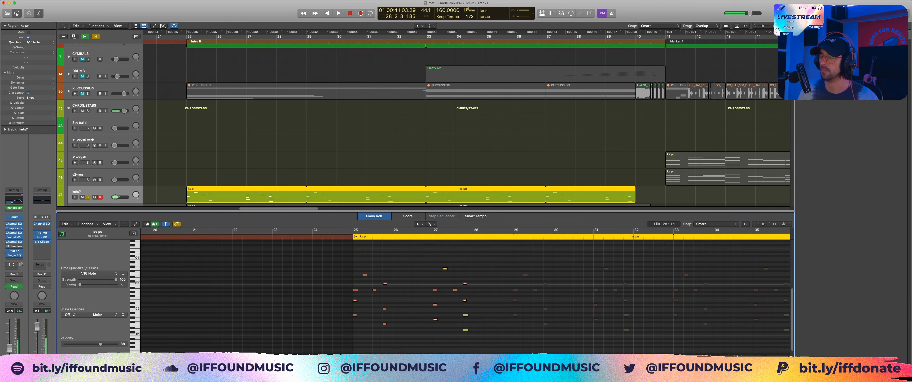
Step: Highlight the opening chord of bar 25 once more and close the Piano Roll
left_click_drag(361, 334, 341, 276)
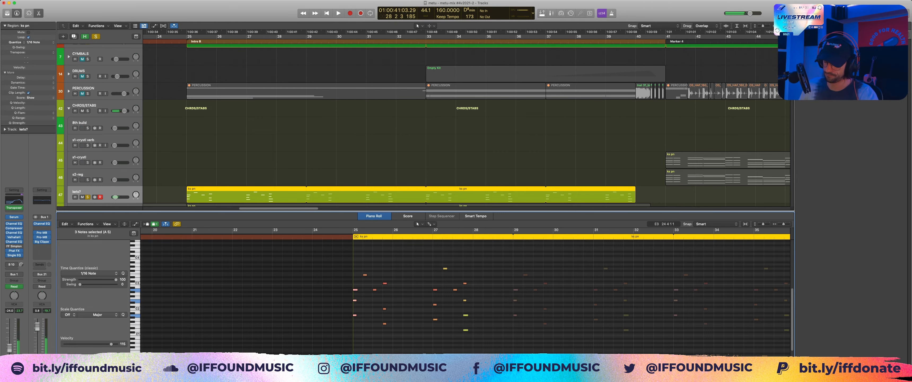
key("p")
scroll(466, 199, "down", 6)
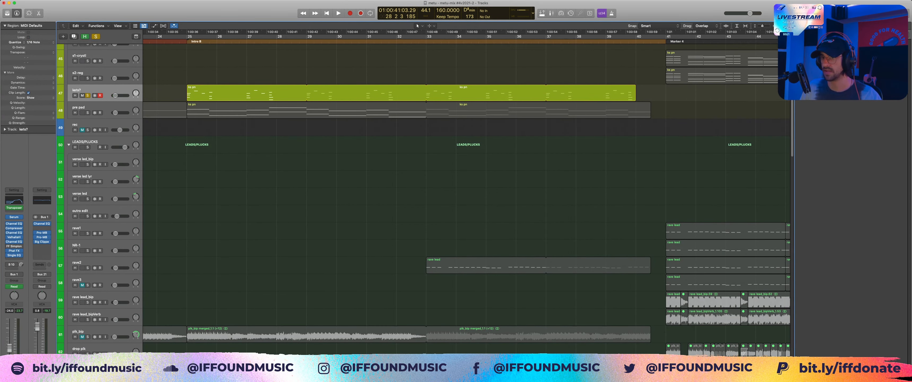
Step: Fit the whole arrangement in the window and take track 47 out of solo
scroll(466, 193, "left", 3)
scroll(467, 193, "up", 1)
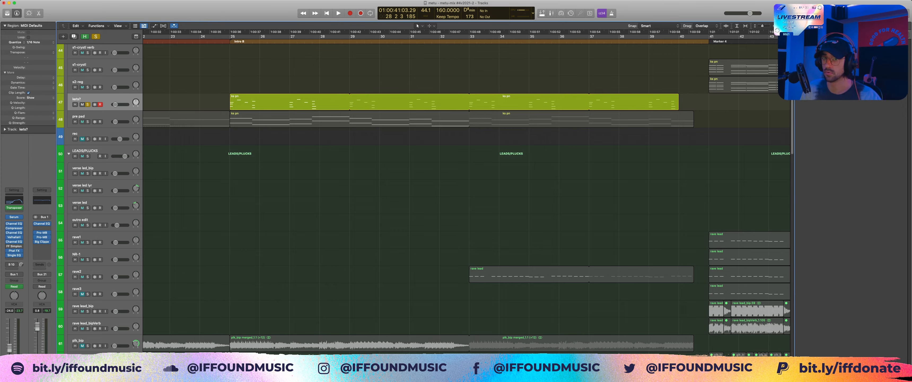
key("z")
key("s")
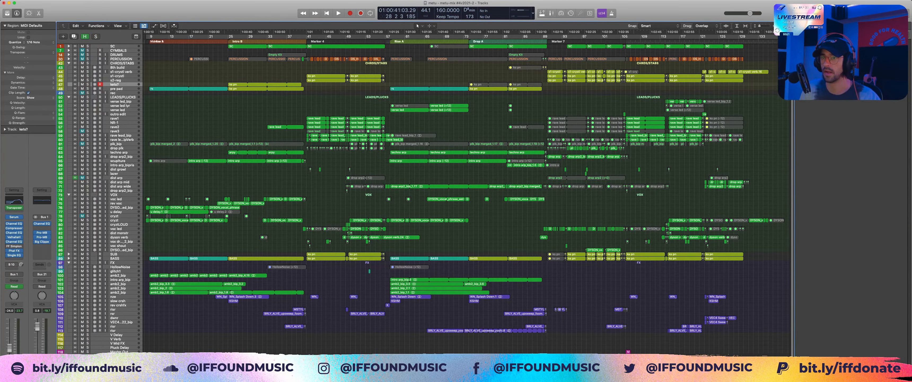
Step: Move the playhead back to the Intro B marker at bar 25 and unmute the PERCUSSION and DRUMS stacks
key("alt+comma")
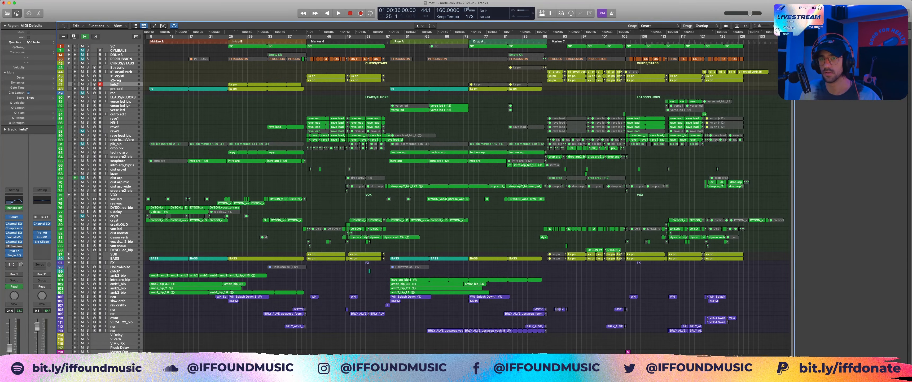
left_click(82, 59)
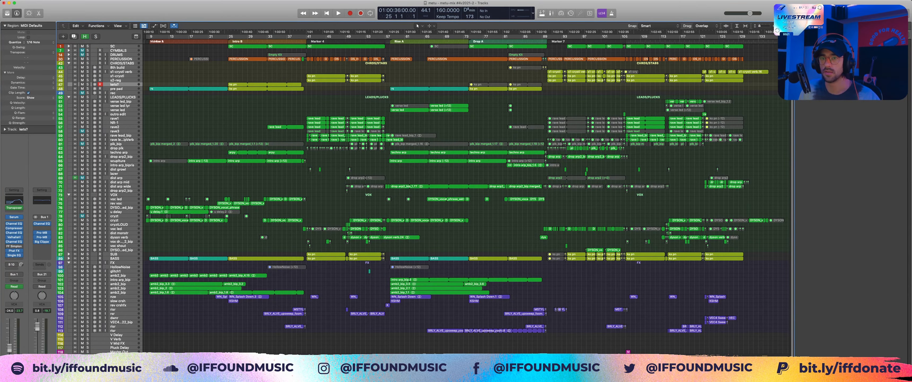
left_click(82, 55)
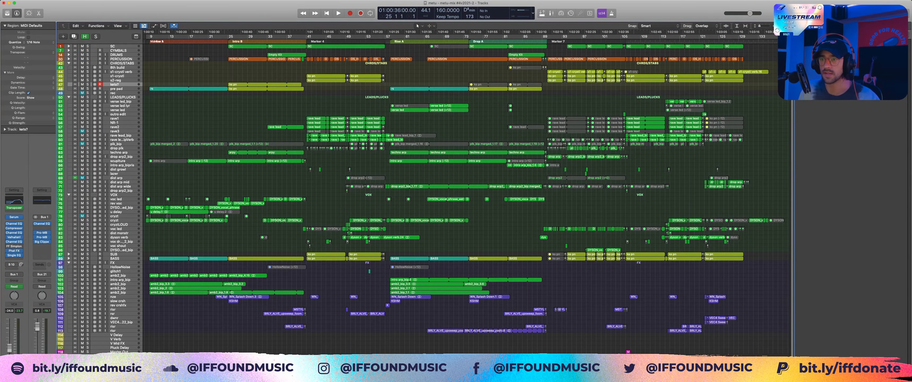
Step: Expand the PERCUSSION stack, play the full mix from the Intro B marker at bar 25 and stop
left_click(69, 59)
scroll(230, 47, "up", 10)
key("space")
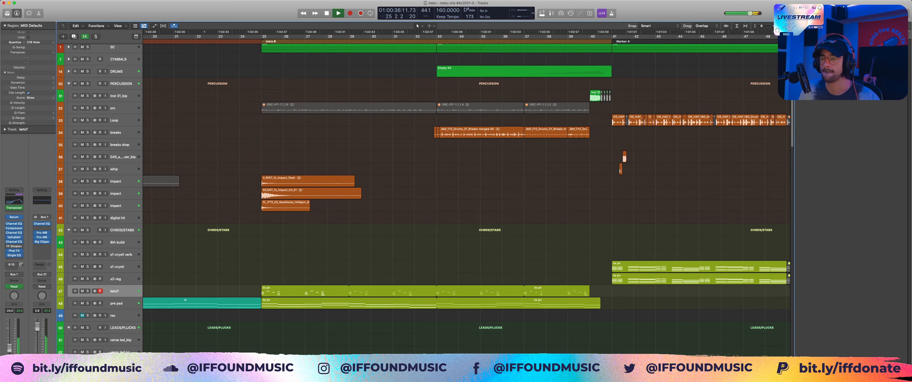
scroll(467, 198, "left", 1)
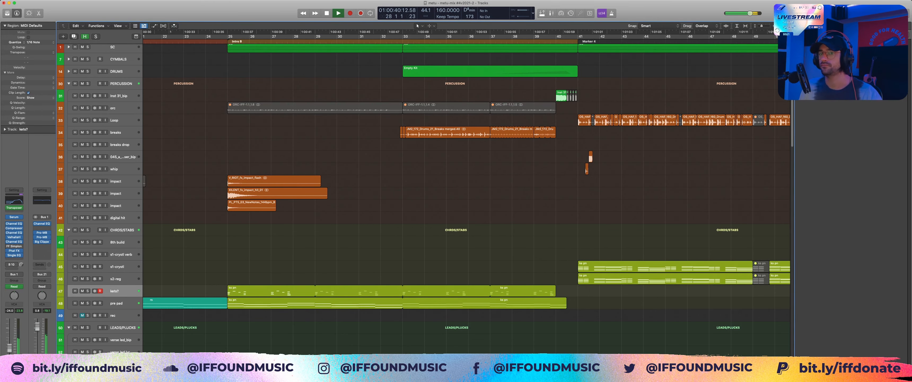
key("space")
Step: Solo the PERCUSSION stack, play its impacts from just before bar 25 and stop
left_click(87, 83)
scroll(423, 199, "down", 1)
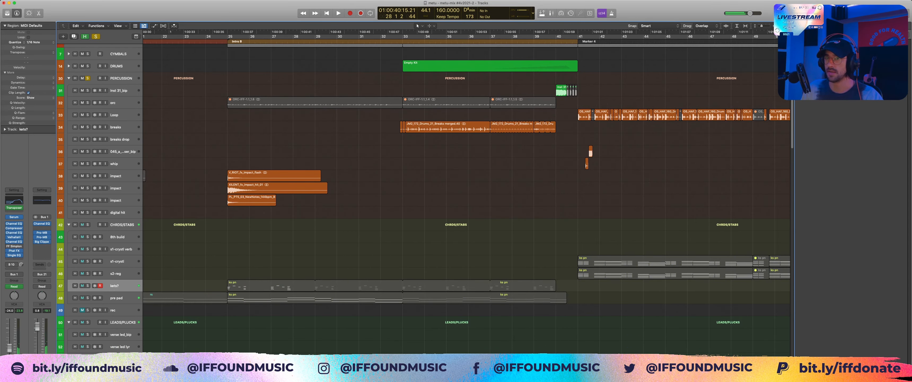
key("space")
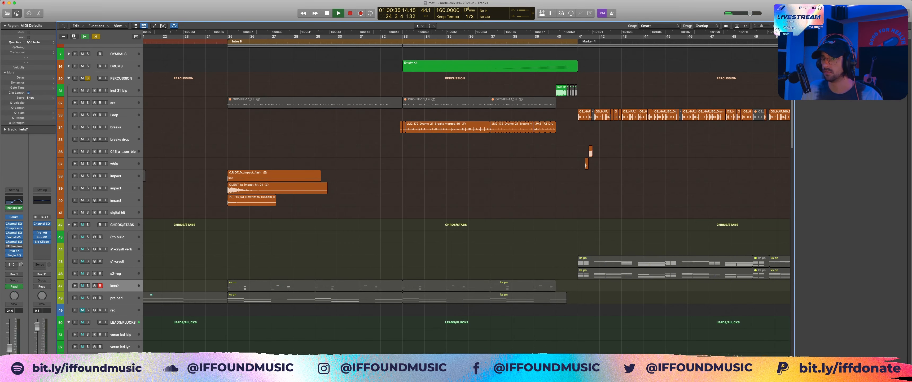
left_click_drag(206, 139, 276, 216)
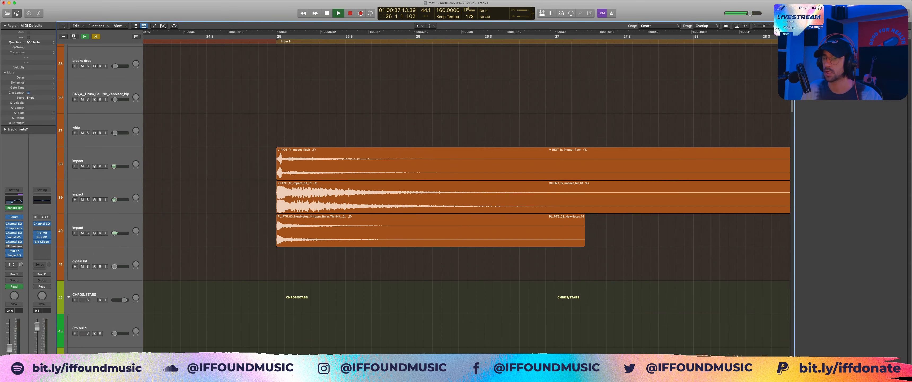
key("space")
Step: Highlight the uppermost of the three impact regions at bar 25, and clear the selection
left_click(318, 163)
scroll(318, 162, "right", 5)
left_click(319, 127)
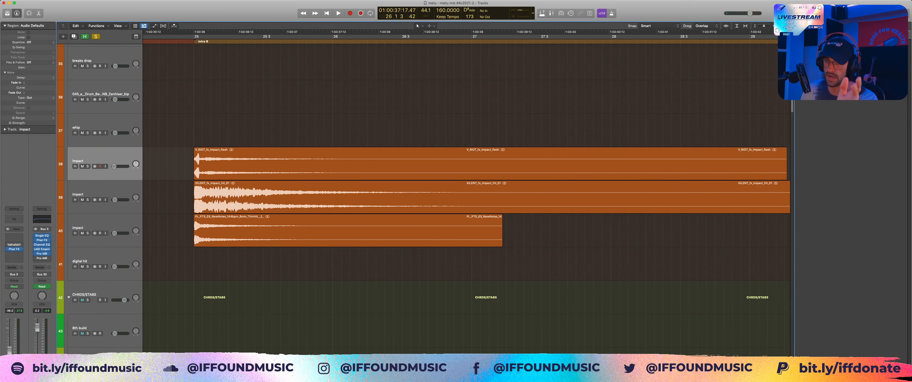
left_click(233, 156)
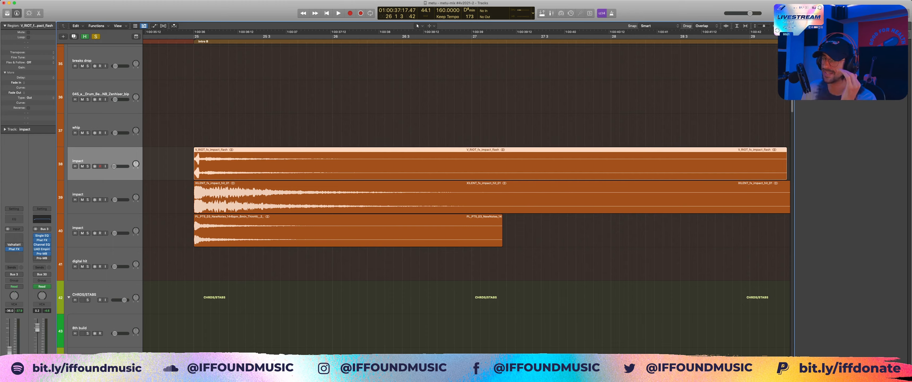
left_click(319, 127)
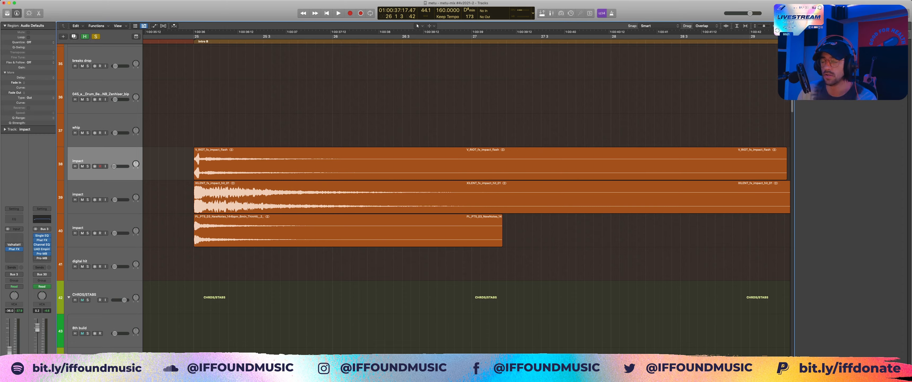
Step: Mute the impact tracks 39 and 40, play the remaining impact on track 38 alone and stop
key("space")
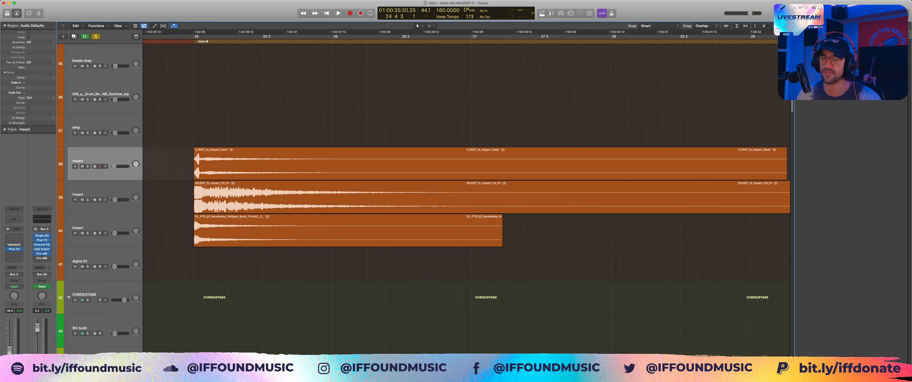
left_click_drag(83, 200, 82, 233)
key("space")
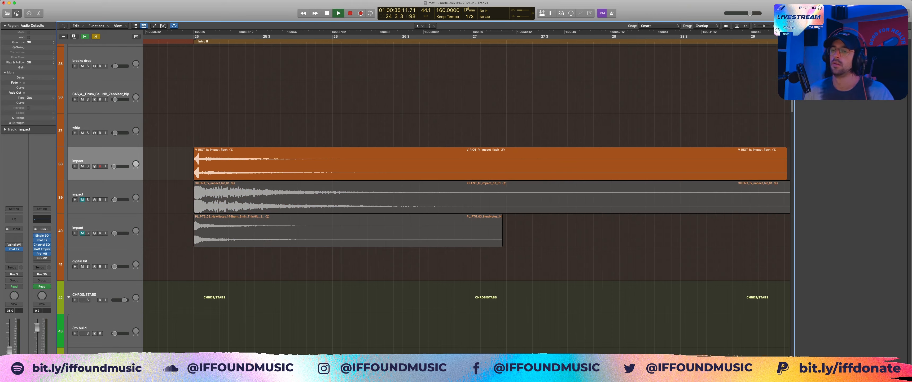
key("space")
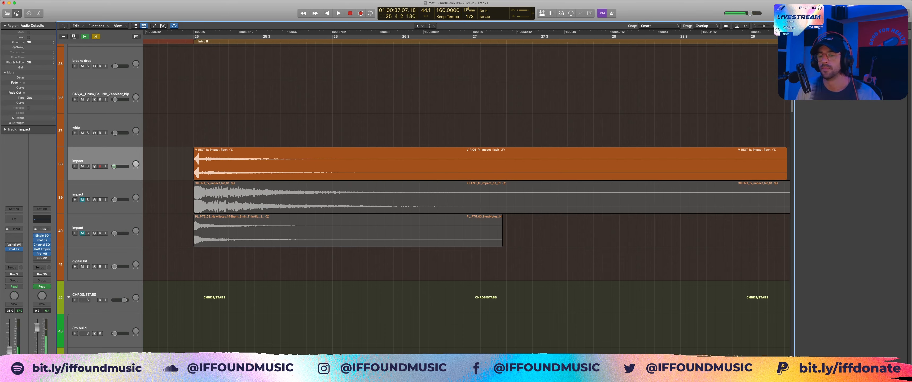
Step: Unmute impact tracks 39 and 40, play all three impacts together and stop
left_click_drag(83, 200, 82, 233)
key("space")
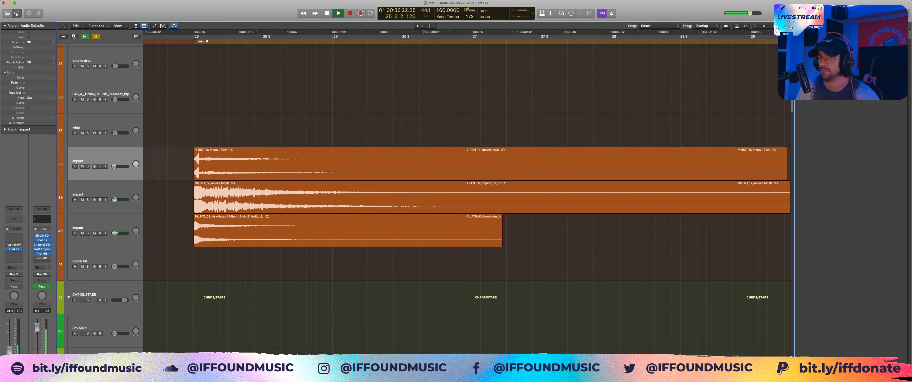
key("space")
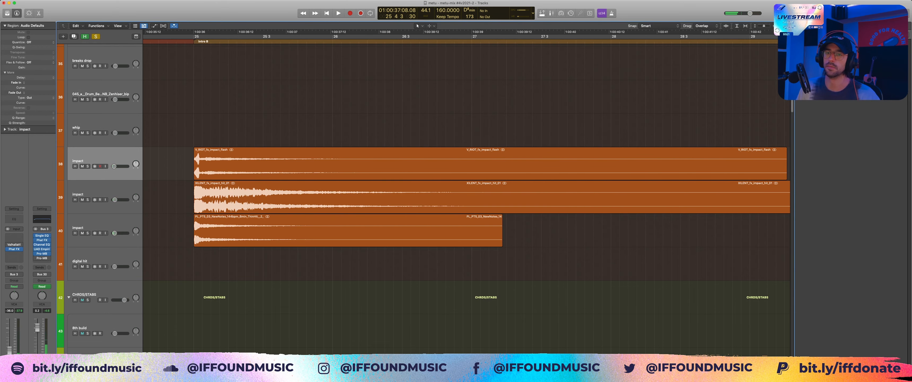
Step: Clear the solo and play the impacts in the full mix from just before bar 25, then stop
left_click(96, 36)
key("space")
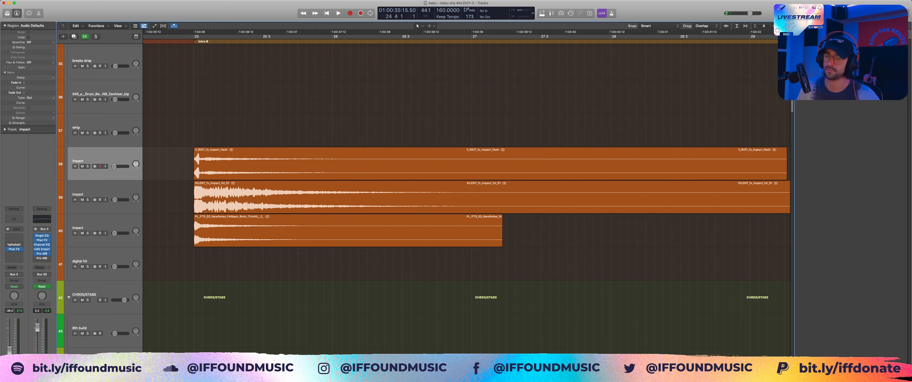
key("space")
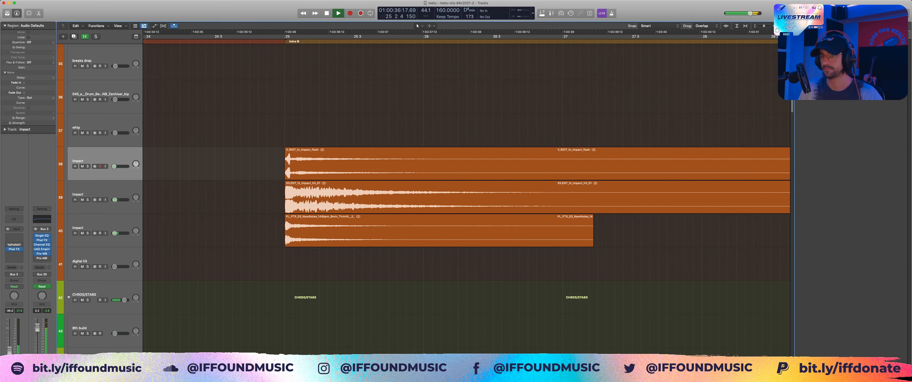
key("z")
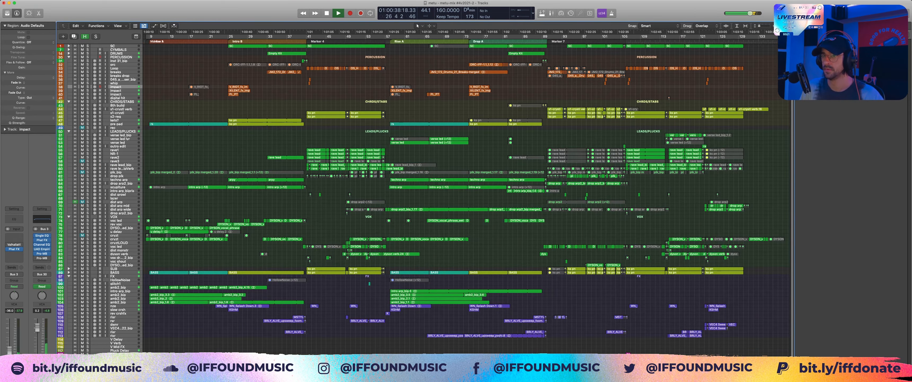
key("z")
key("space")
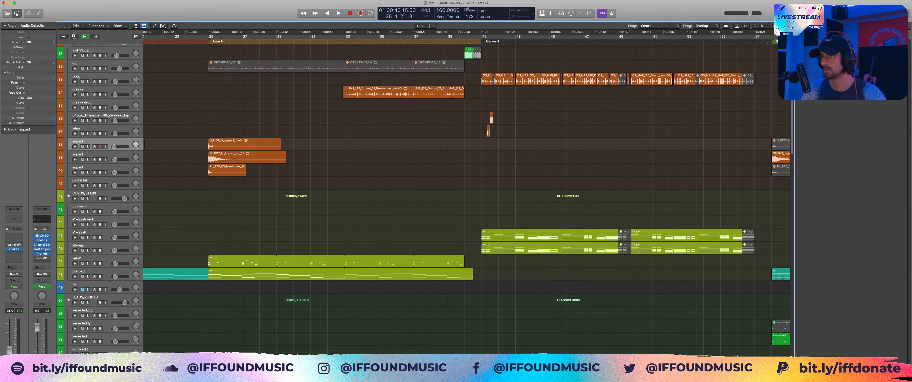
Step: Play the song from just before bar 33 with the breaks track soloed, and stop
left_click_drag(291, 74, 581, 166)
left_click(240, 36)
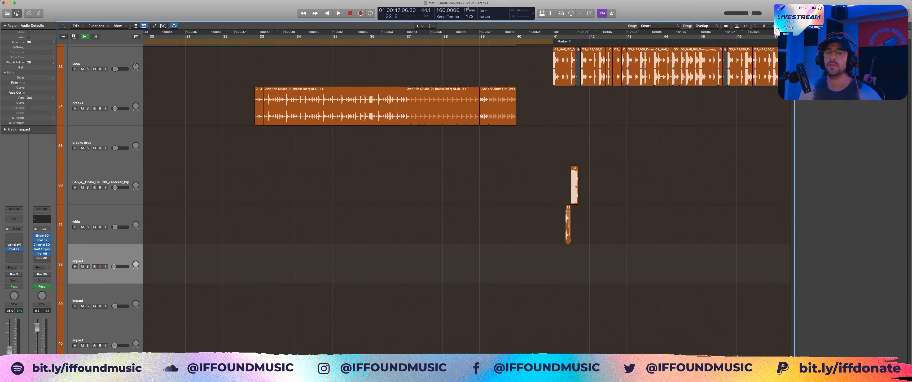
key("space")
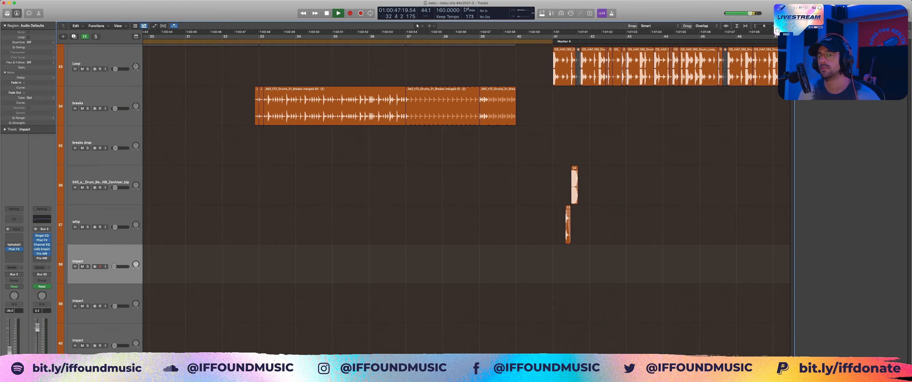
left_click(88, 109)
scroll(460, 198, "up", 3)
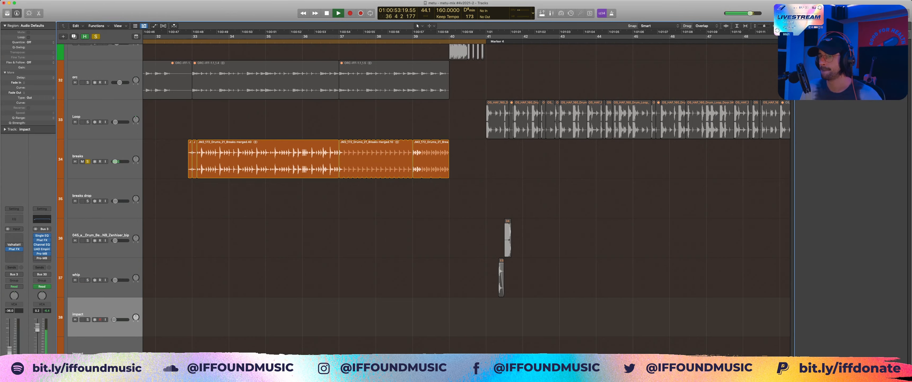
key("space")
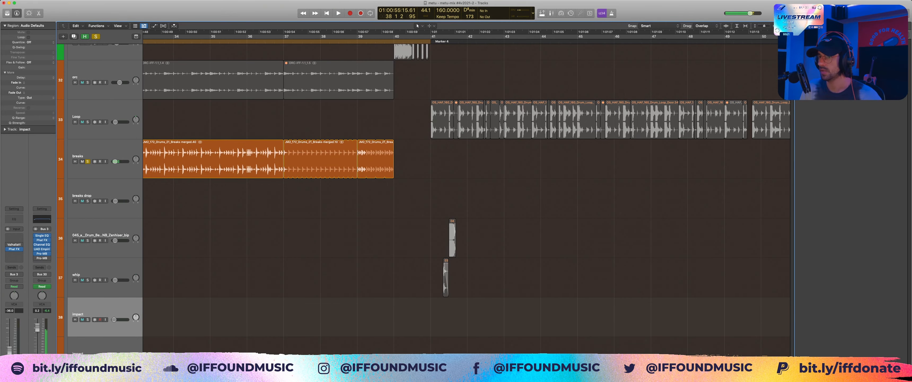
Step: Highlight the looped breaks region at bar 37 and play the soloed track from the end of bar 38, then stop
scroll(466, 198, "left", 5)
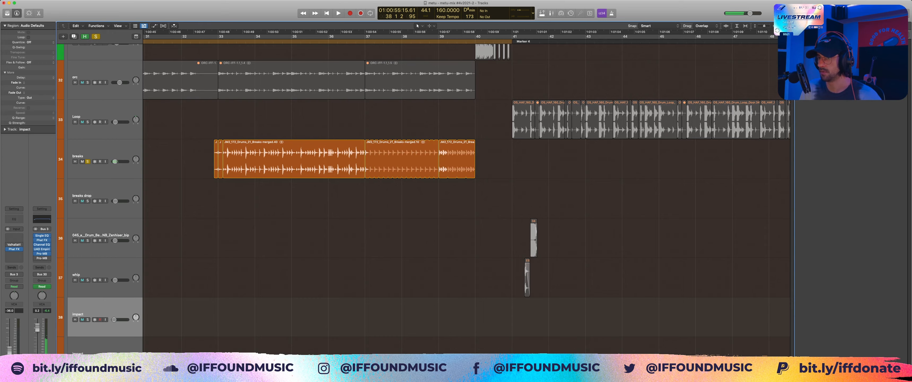
left_click_drag(202, 135, 650, 231)
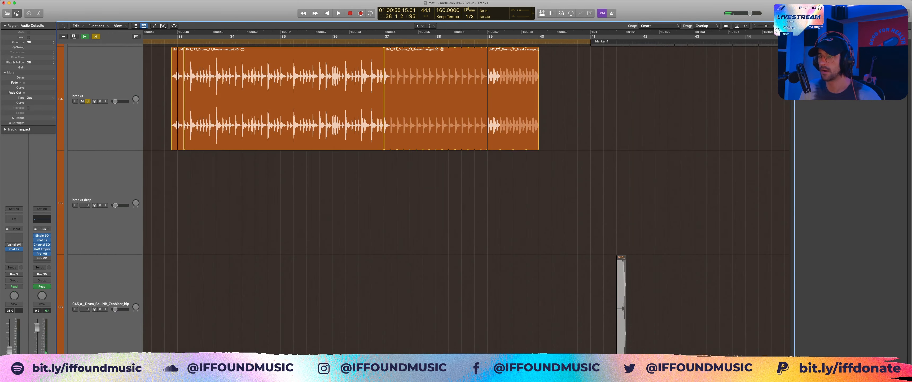
scroll(531, 170, "up", 3)
scroll(495, 149, "down", 1)
left_click(453, 127)
left_click(481, 37)
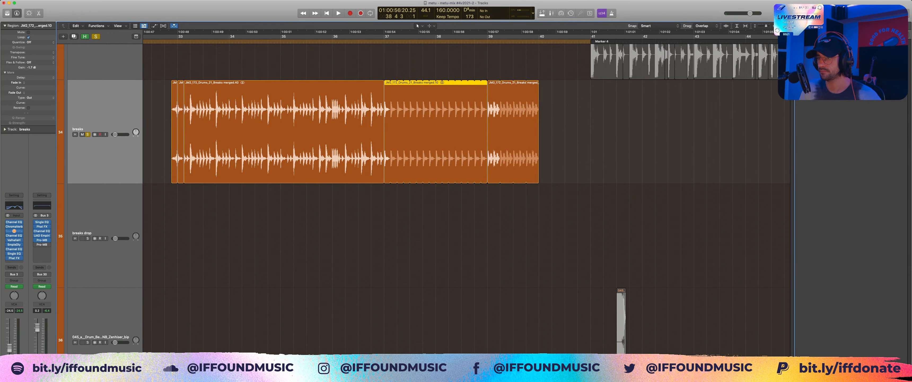
key("space")
key("space")
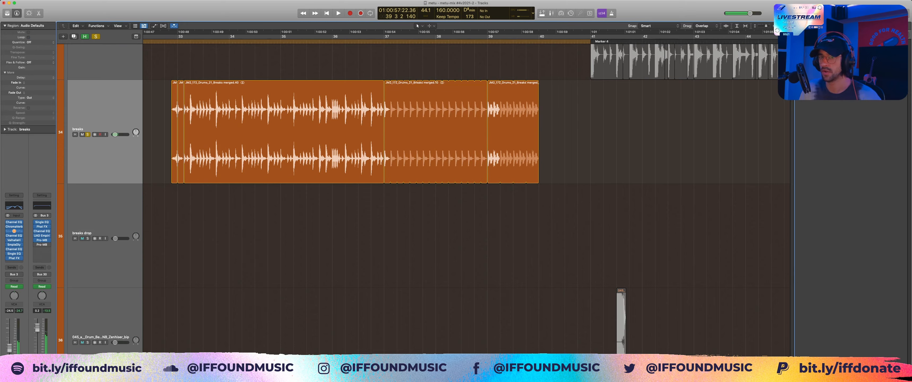
Step: Highlight the breaks regions across bars 33 to 39, point out the track's effect chain and clear the selection
left_click_drag(532, 60, 262, 93)
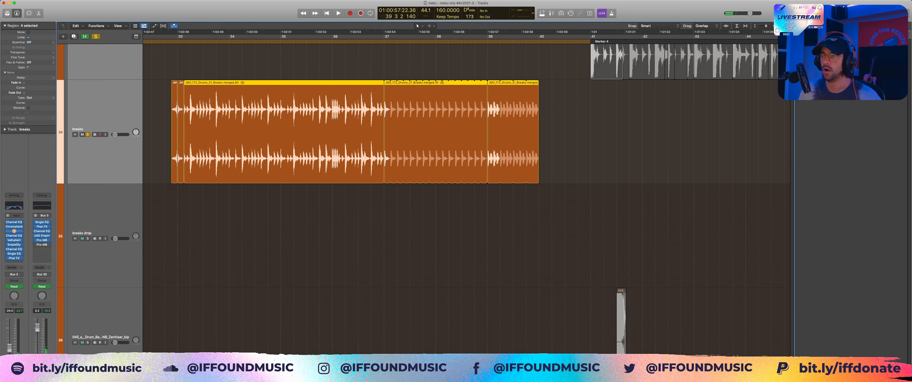
mouse_move(14, 226)
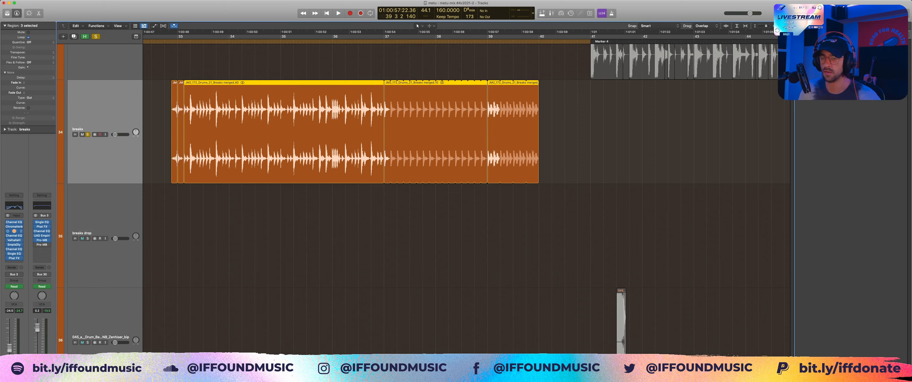
left_click(159, 219)
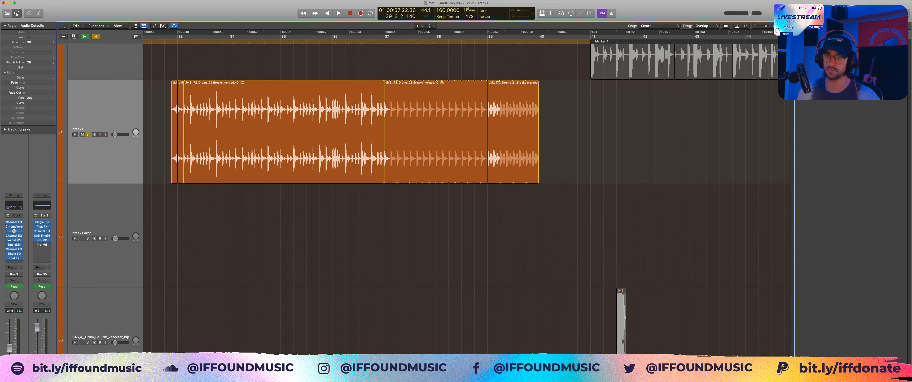
Step: Take the breaks track out of solo and expand the DRUMS stack
key("s")
key("z")
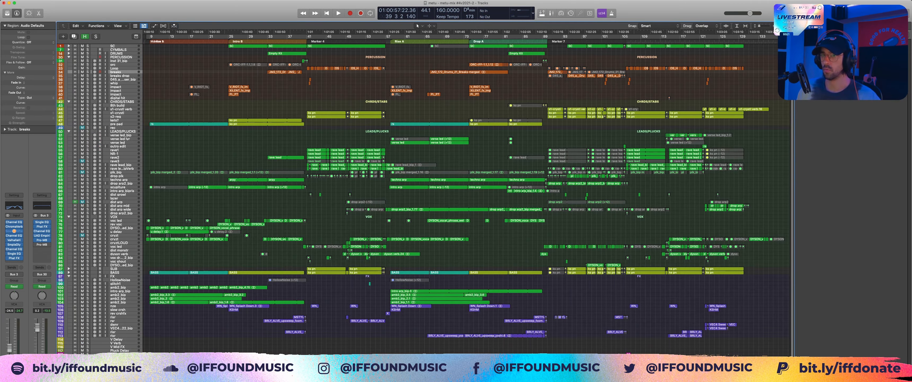
left_click_drag(207, 48, 389, 143)
left_click(418, 64)
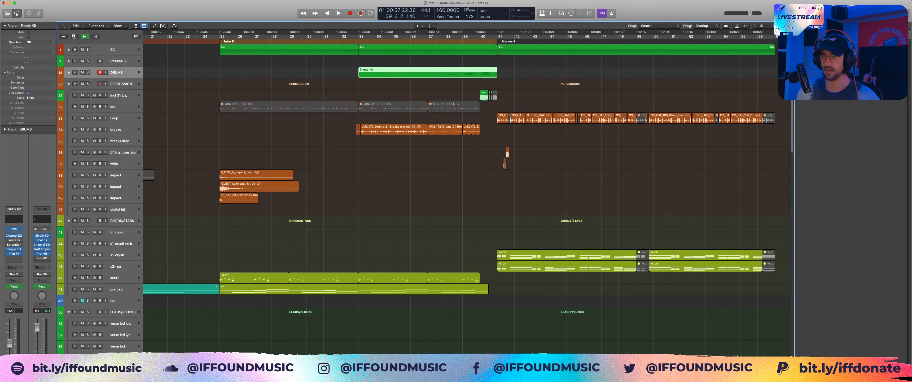
left_click(69, 72)
scroll(434, 198, "down", 1)
Step: Highlight the two build clap regions from bar 33, solo the DRUMS stack and play from bar 36, clearing the selection
left_click_drag(470, 231, 396, 196)
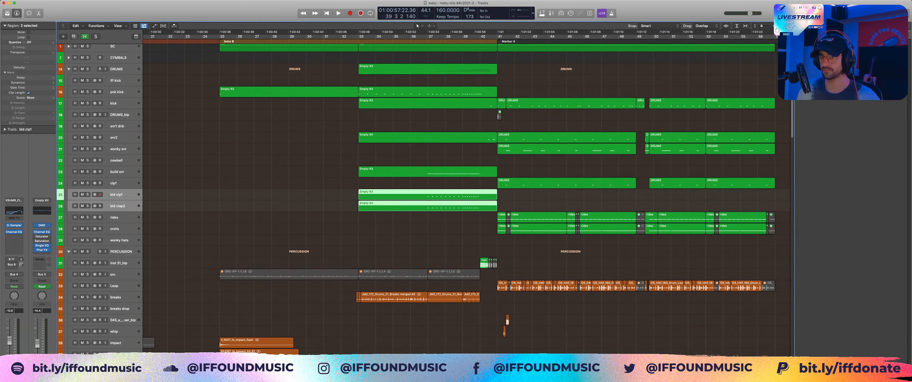
key("super+c")
left_click(415, 37)
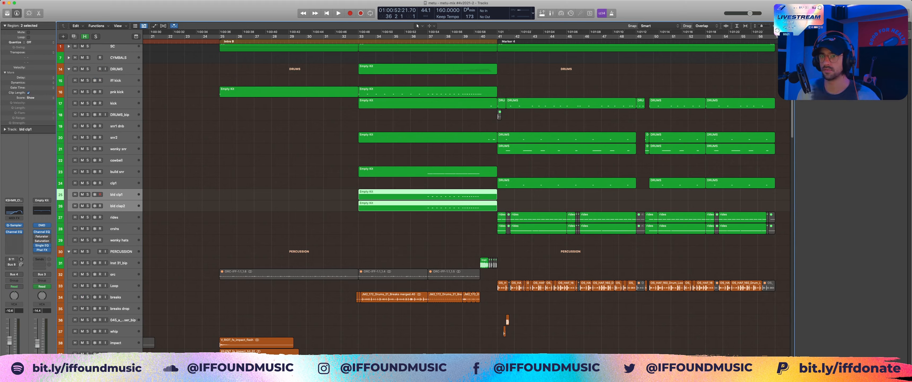
key("s")
key("space")
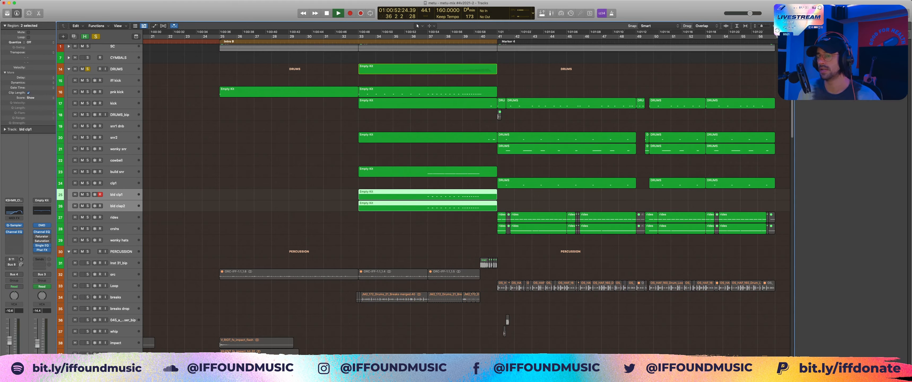
key("space")
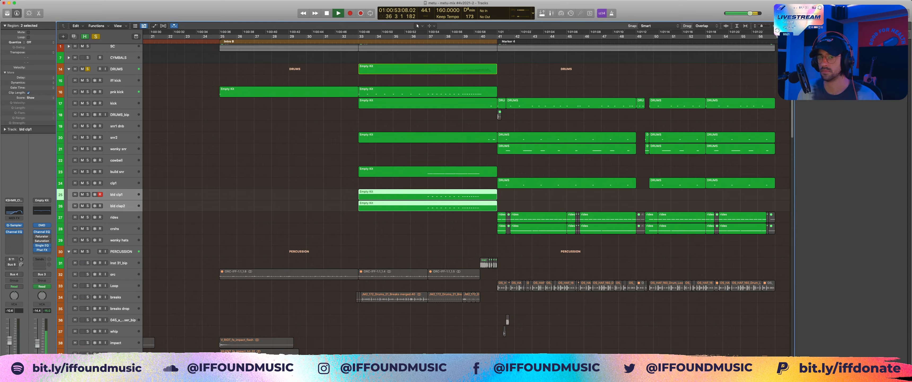
key("alt+shift+d")
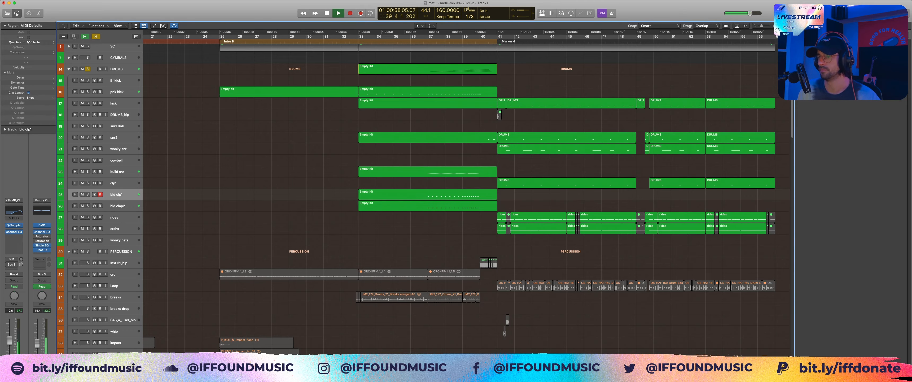
Step: Stop playback, open the build snr region in the Piano Roll, highlight the fast five-note roll at bar 39, then close the editor and clear the selection
key("space")
double_click(456, 172)
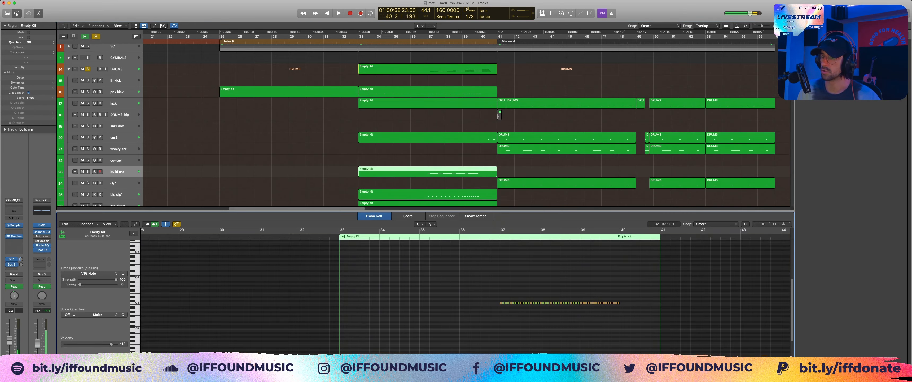
left_click_drag(513, 285, 719, 329)
key("z")
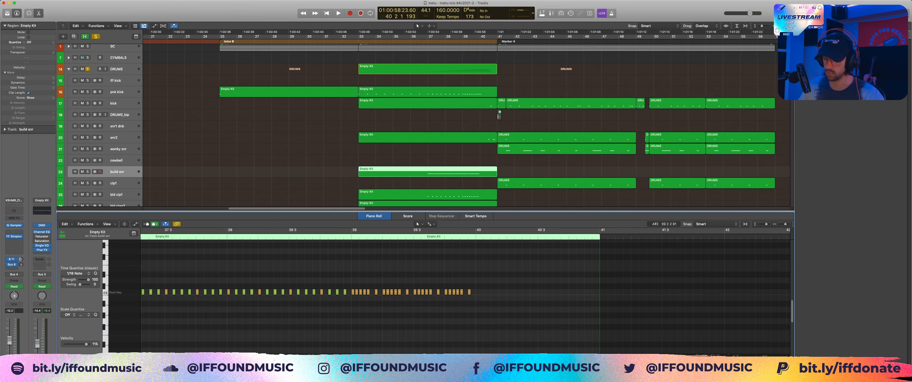
left_click_drag(350, 276, 370, 295)
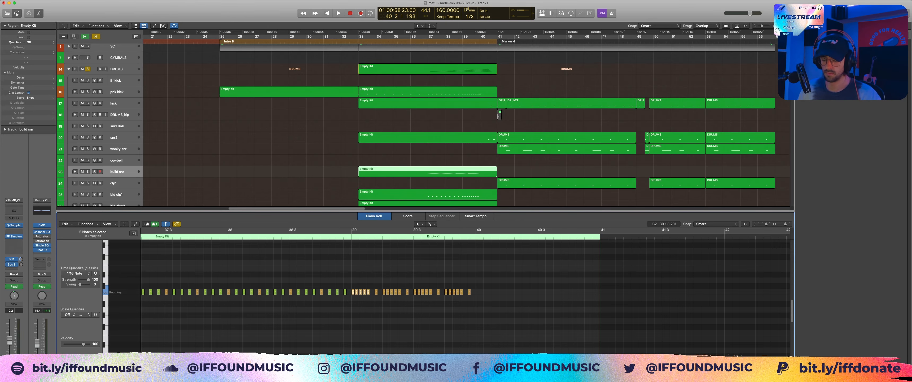
key("p")
key("alt+shift+d")
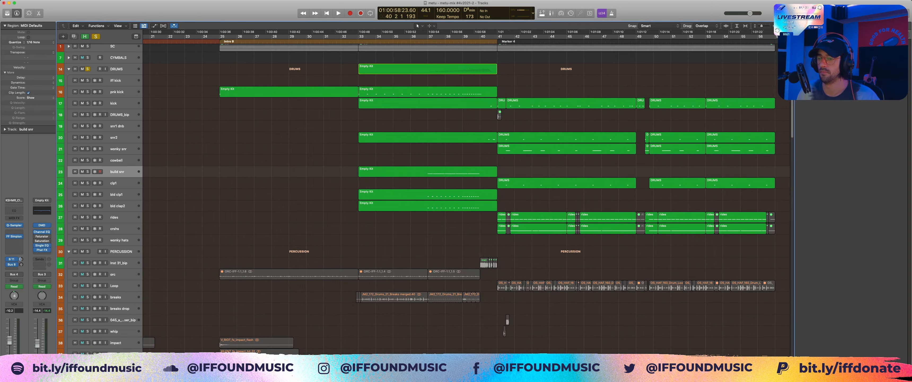
Step: Select the rave2 lead track in the LEADS/PLUCKS stack, solo it and audition it briefly
scroll(460, 199, "down", 15)
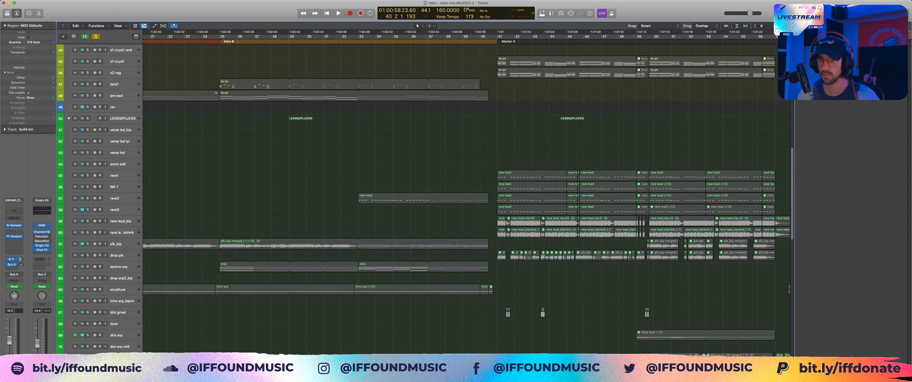
scroll(507, 73, "down", 2)
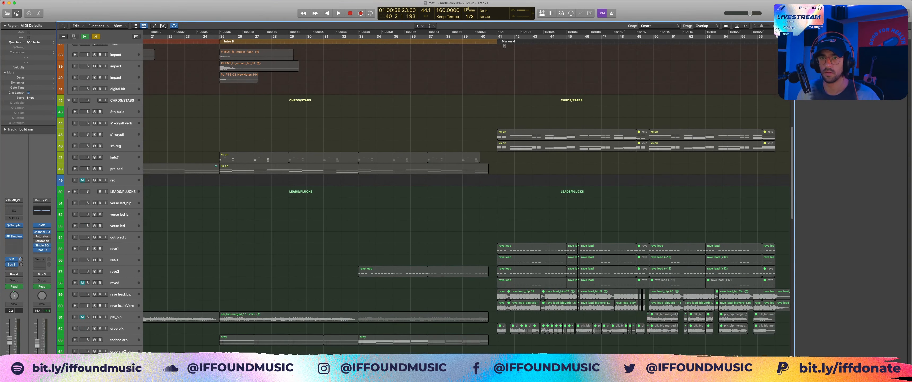
scroll(460, 198, "down", 4)
left_click(115, 177)
left_click(87, 177, "alt")
key("space")
key("space")
Step: Play the soloed rave2 part from bar 33 and stop in bar 36
key("z")
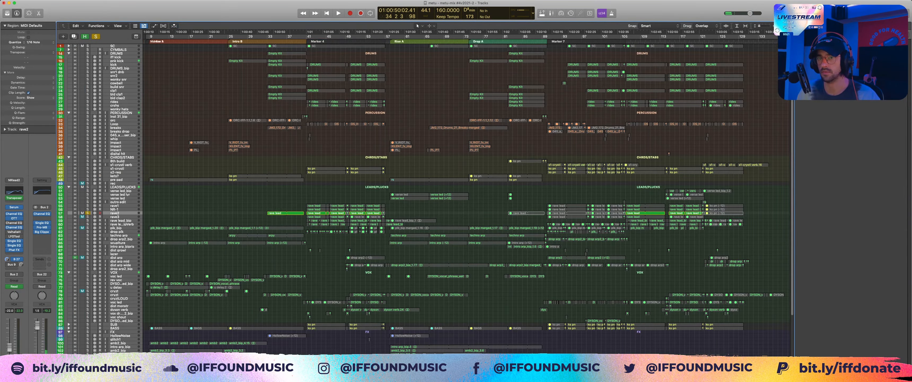
left_click(87, 46)
key("z")
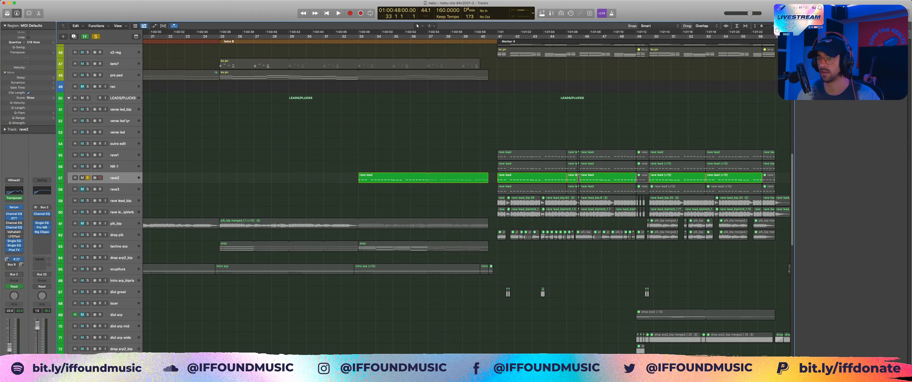
key("space")
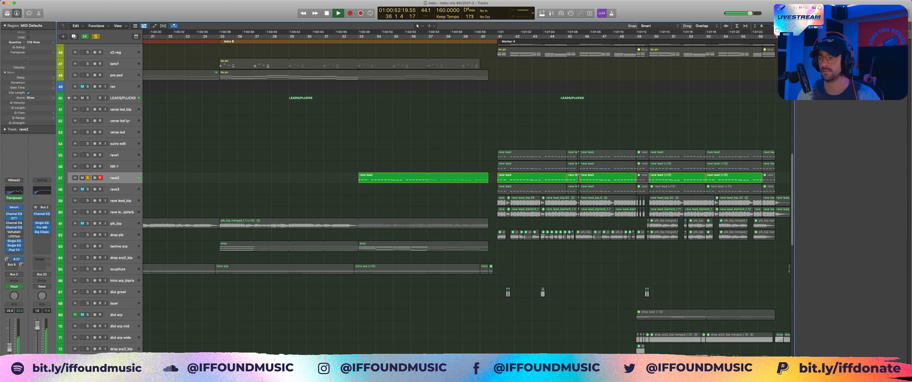
key("space")
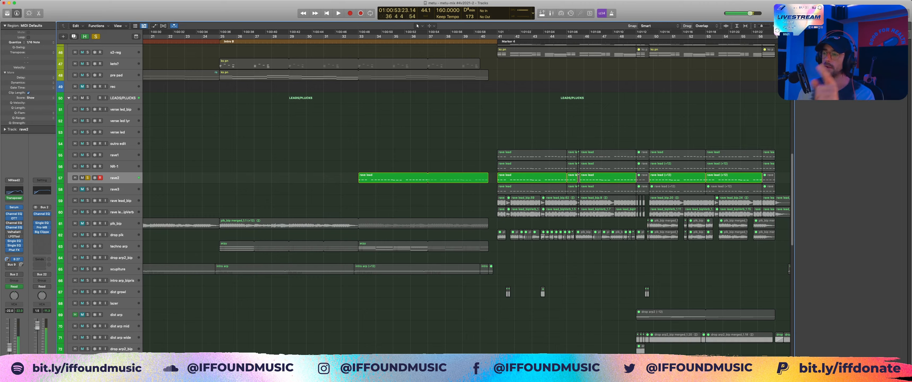
Step: Highlight the layered rave lead regions at the start of the drop, clear the selection and take the rave2 track out of solo
left_click_drag(520, 143, 535, 189)
left_click_drag(519, 129, 521, 211)
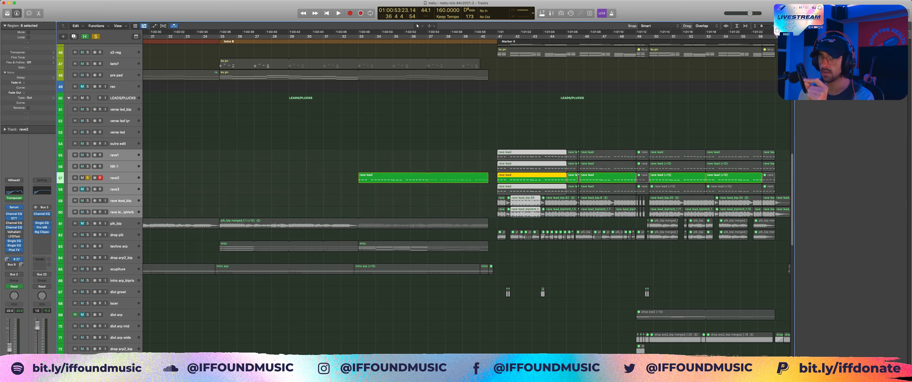
left_click(520, 131)
key("s")
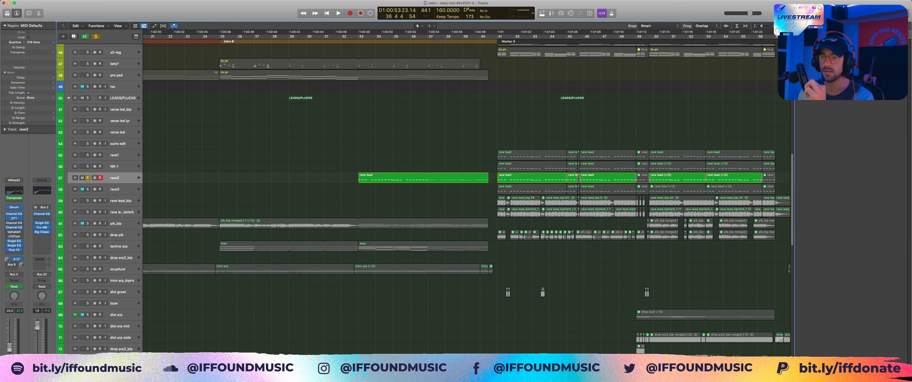
Step: Examine the drop arrangement from bar 41 across the leads, vocals, sub, bass and FX tracks, and back up to the drums
scroll(460, 195, "right", 5)
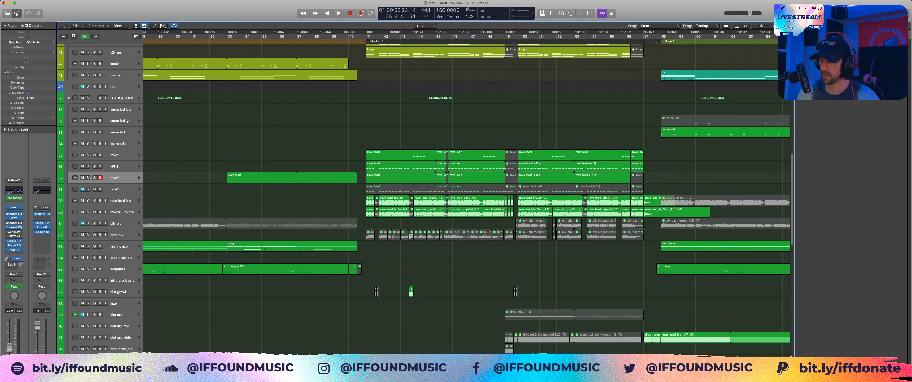
left_click(393, 213)
scroll(394, 212, "down", 5)
left_click(394, 213)
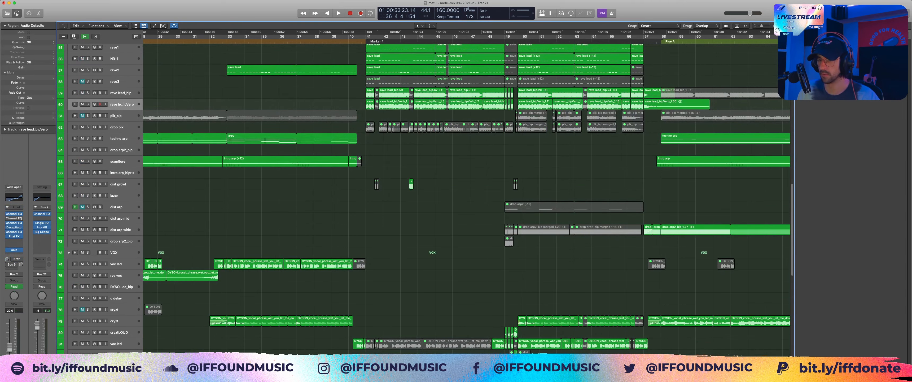
scroll(394, 213, "down", 3)
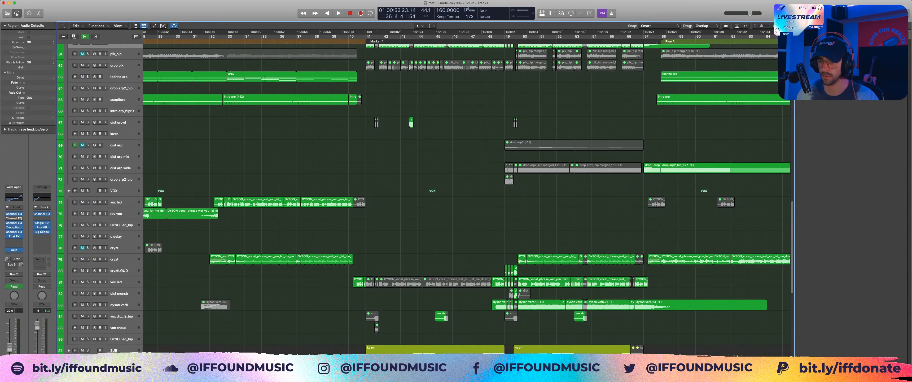
scroll(424, 198, "down", 10)
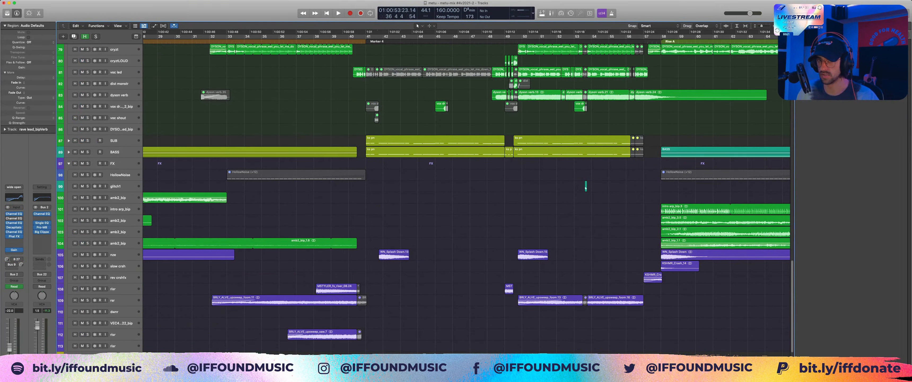
scroll(460, 198, "down", 3)
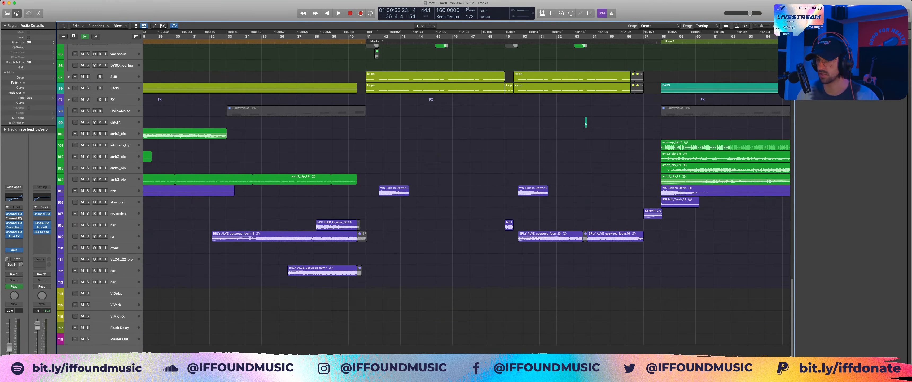
scroll(424, 198, "up", 20)
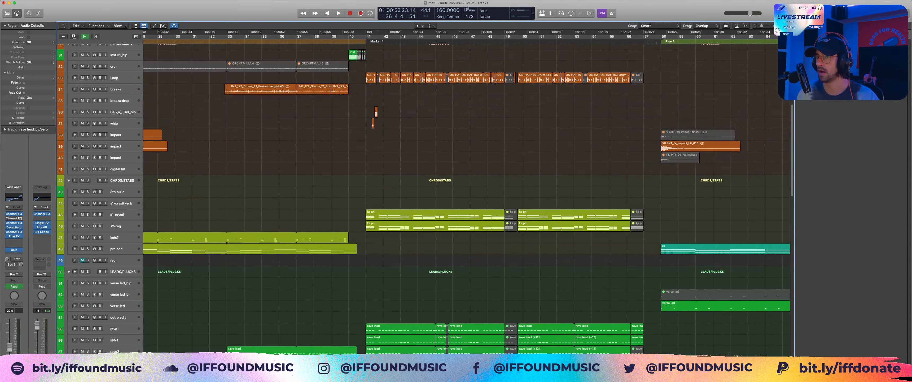
scroll(460, 199, "up", 10)
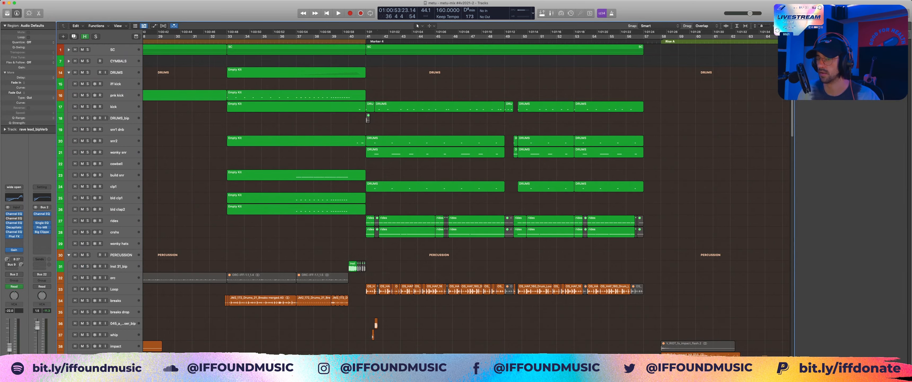
scroll(424, 199, "down", 2)
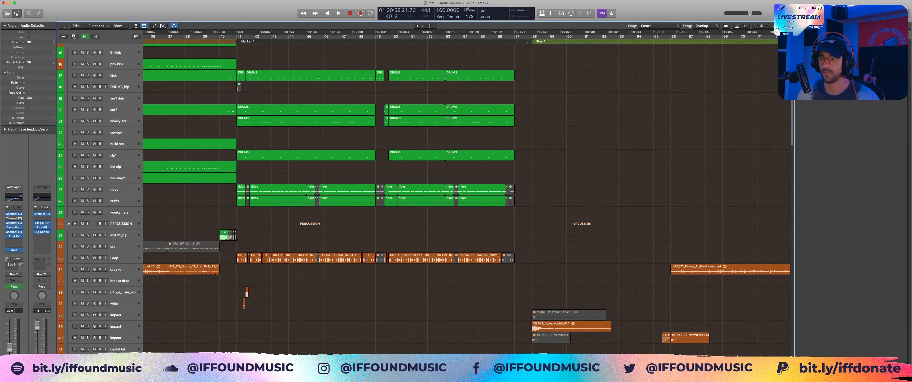
Step: Solo the DRUMS and PERCUSSION stacks together and play the drop from bar 40
scroll(425, 198, "down", 3)
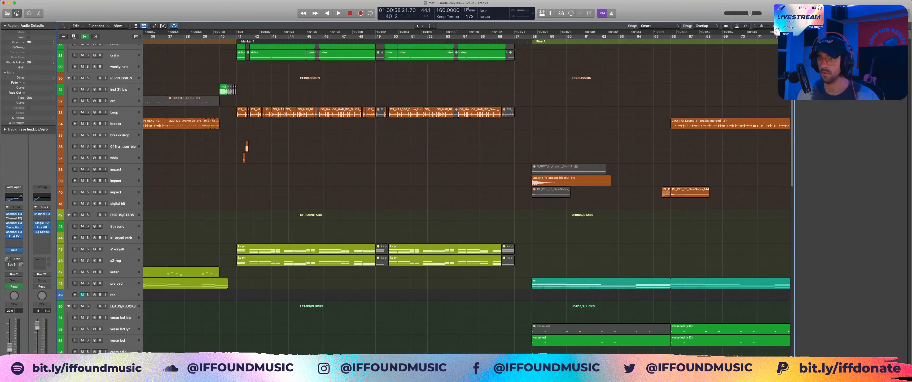
scroll(425, 198, "up", 3)
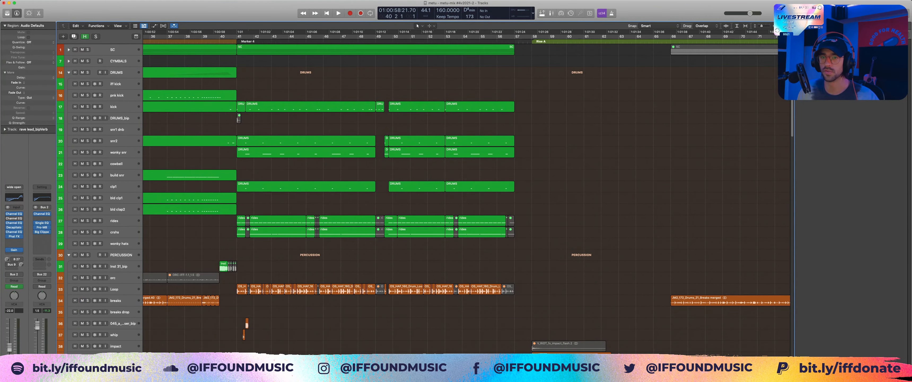
left_click(87, 72)
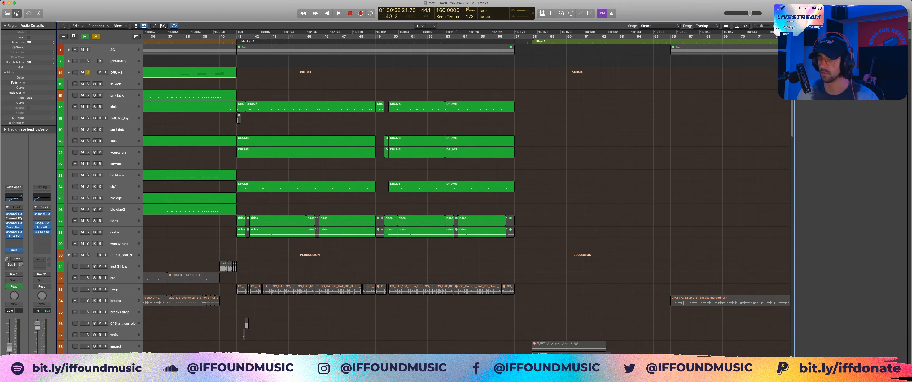
left_click(87, 255)
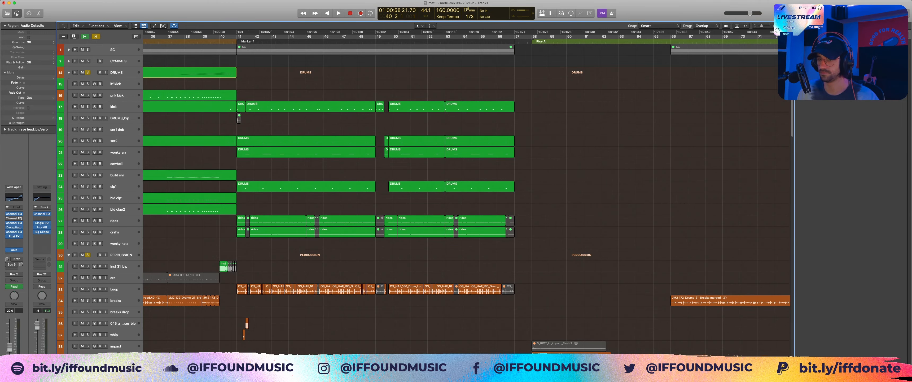
key("space")
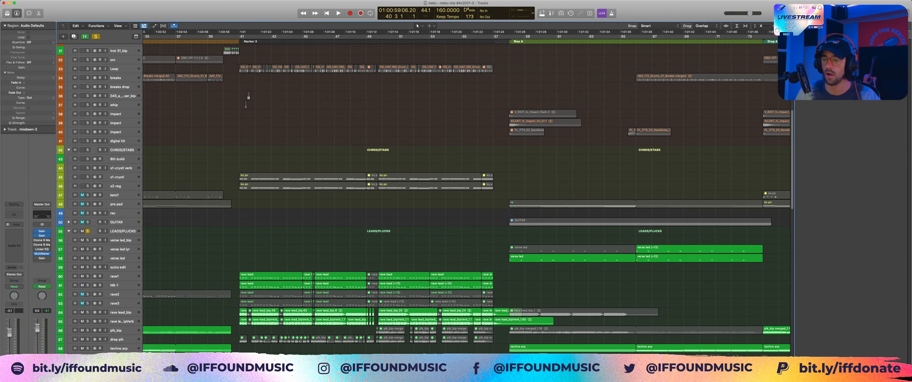
Step: Play the soloed LEADS/PLUCKS stack from bar 40 into the drop's rave leads, stop in bar 47 and return the playhead to bar 40
scroll(249, 96, "down", 10)
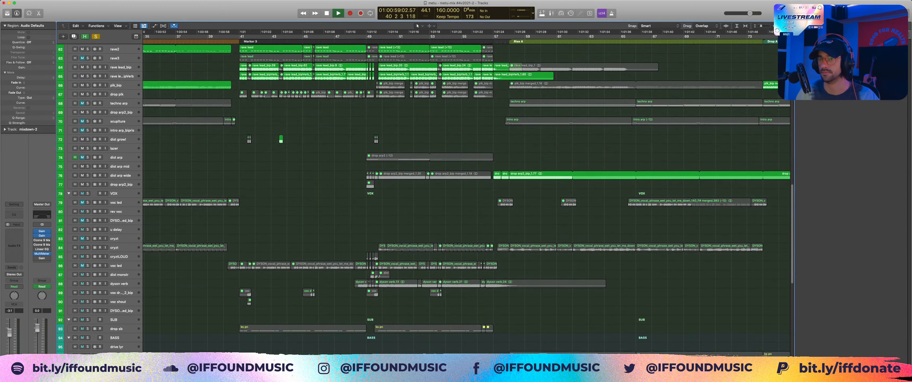
scroll(467, 198, "up", 5)
key("space")
scroll(424, 199, "up", 2)
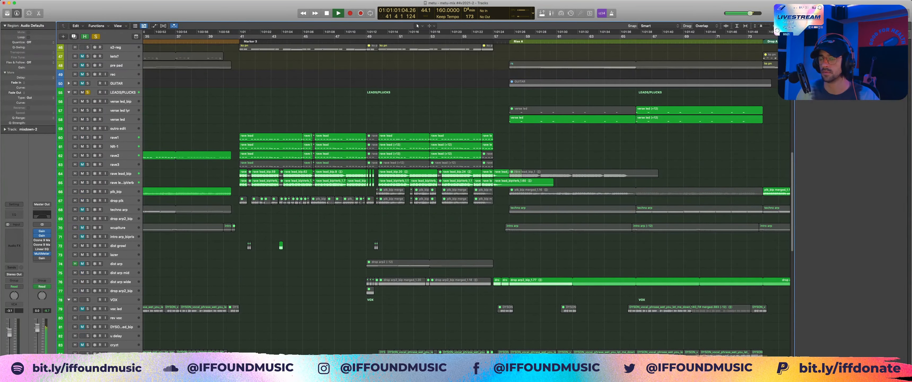
scroll(349, 153, "up", 5)
scroll(349, 177, "up", 3)
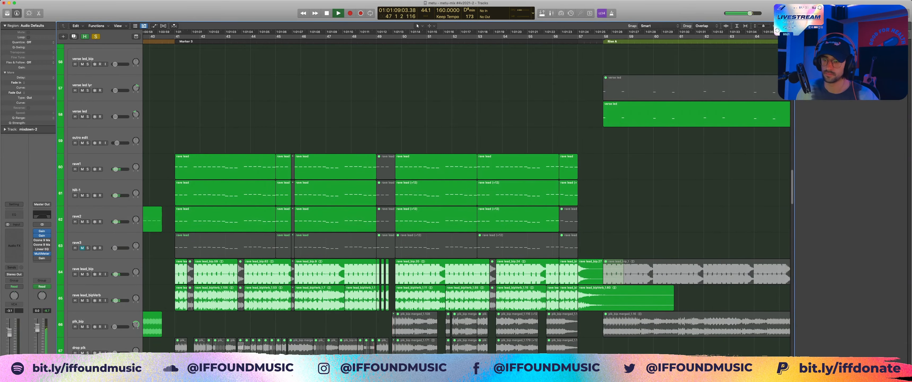
key("space")
scroll(466, 192, "left", 3)
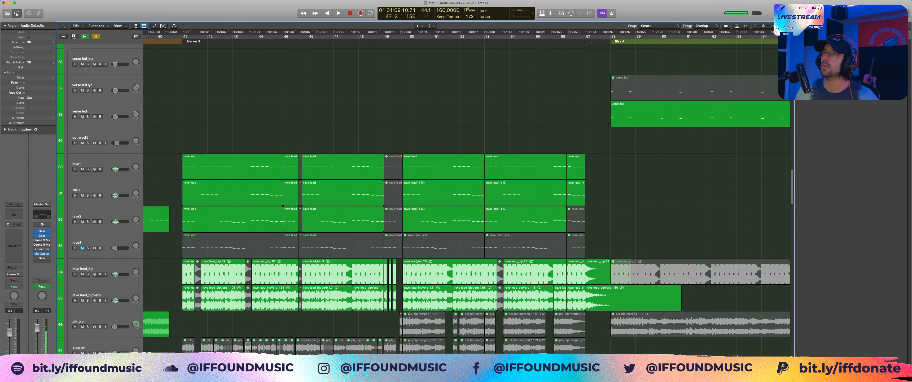
key("super+Tab")
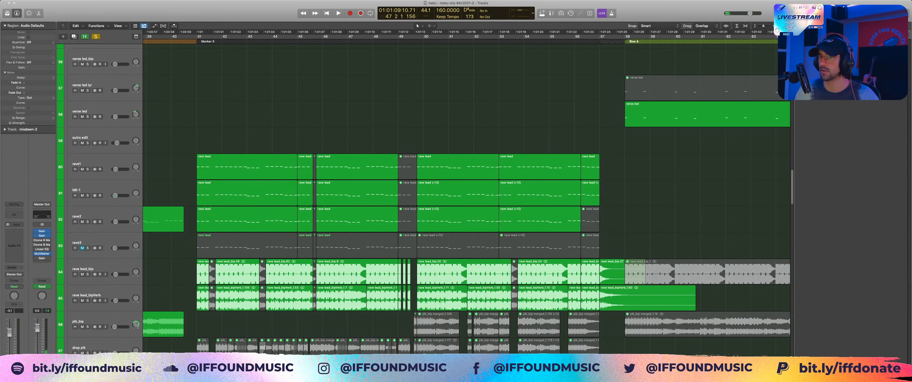
left_click(172, 37)
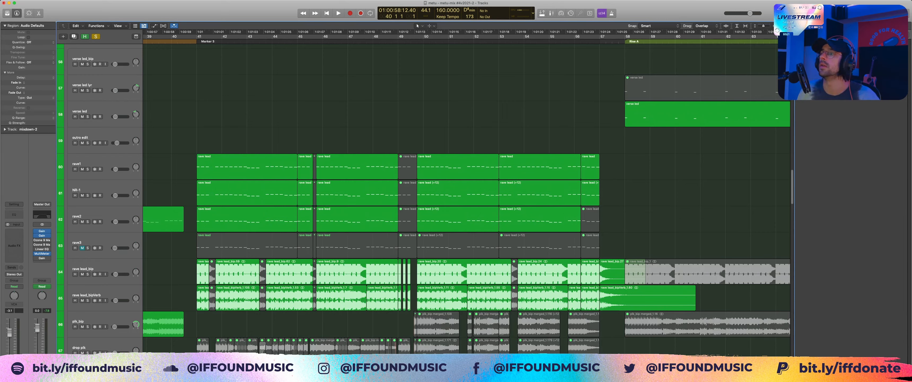
Step: Bring up the Master Out's MultiMeter window, move it over the arrangement and hide the plug-in windows
key("super+Tab")
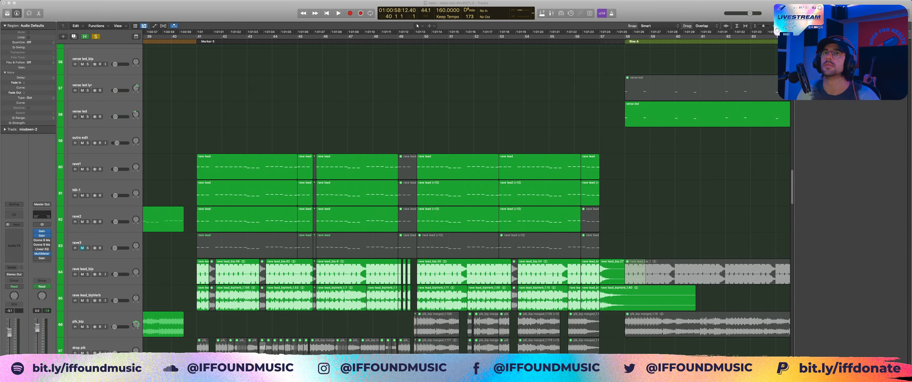
key("super+Tab")
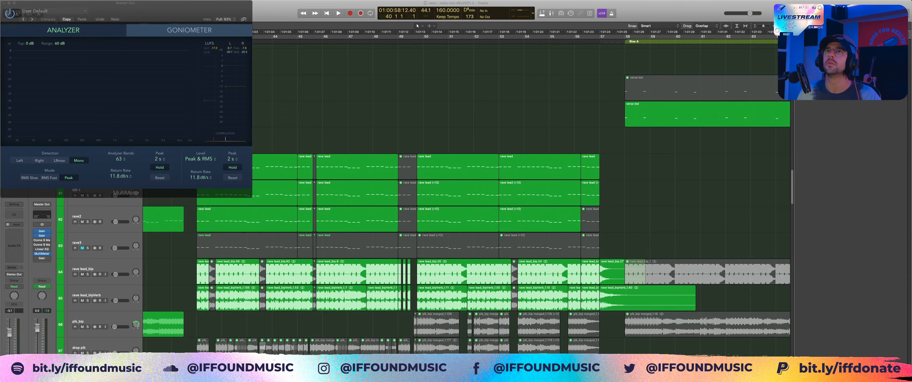
left_click_drag(126, 3, 526, 51)
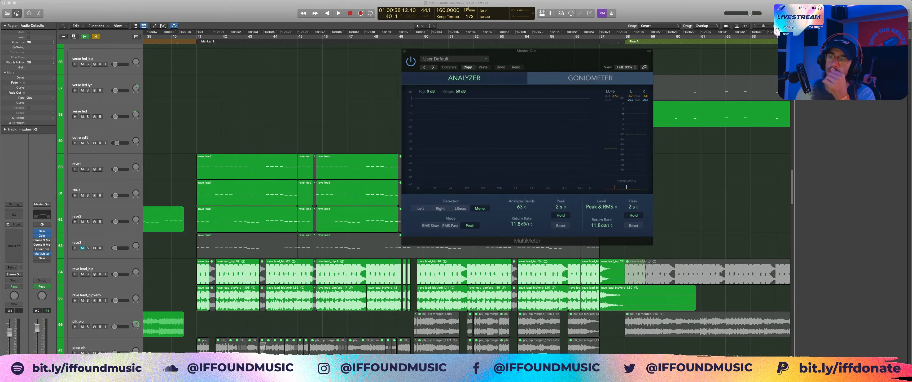
key("v")
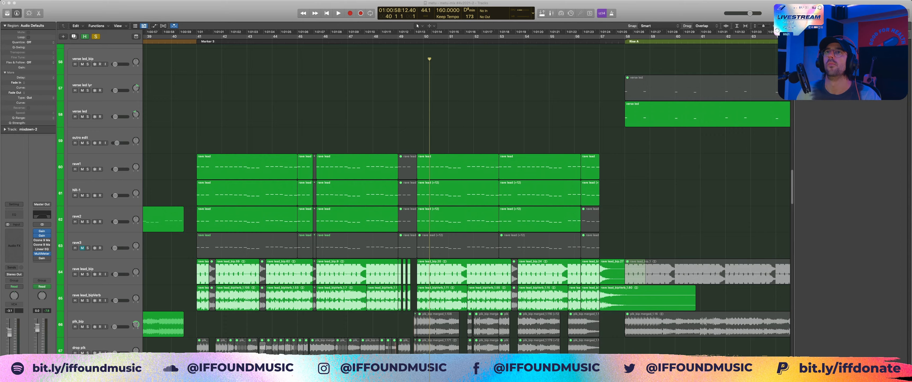
Step: Play the soloed LEADS/PLUCKS stack from bar 39 with the Master Out's MultiMeter on view and stop in bar 44
key("super+Tab")
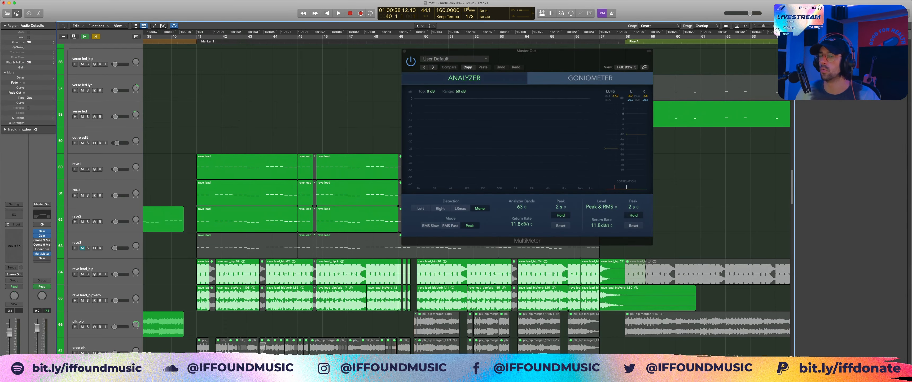
key("super+Tab")
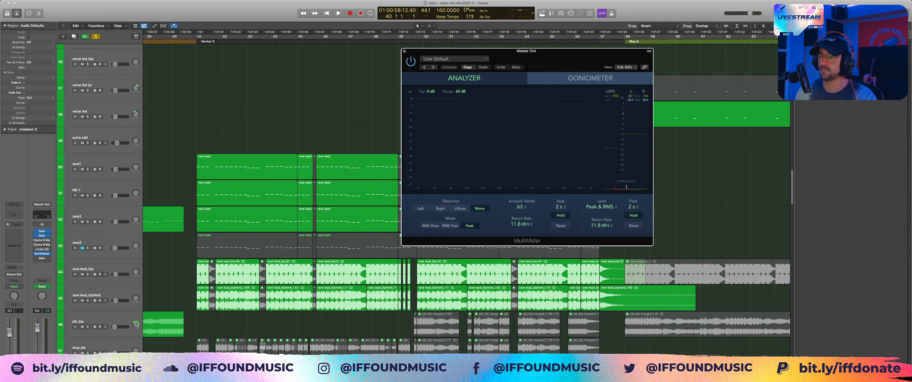
left_click(166, 36)
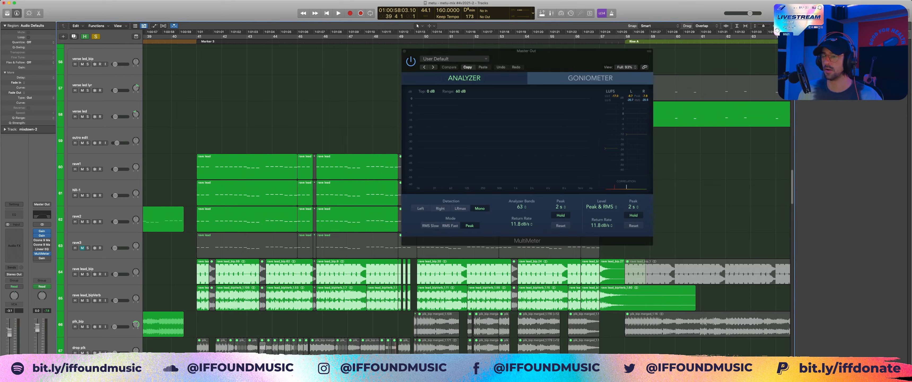
key("space")
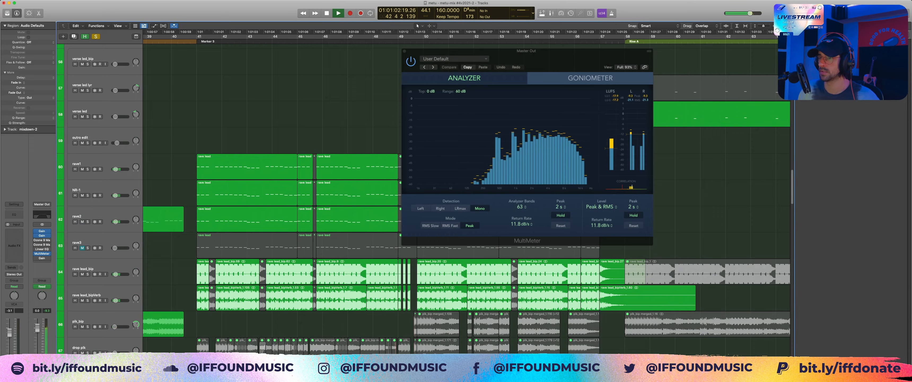
key("space")
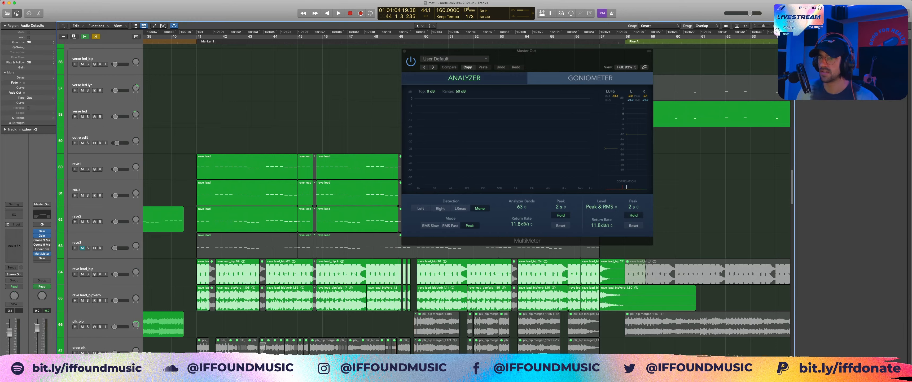
Step: Set the playhead back to bar 40 and hide the plug-in windows
scroll(460, 198, "down", 2)
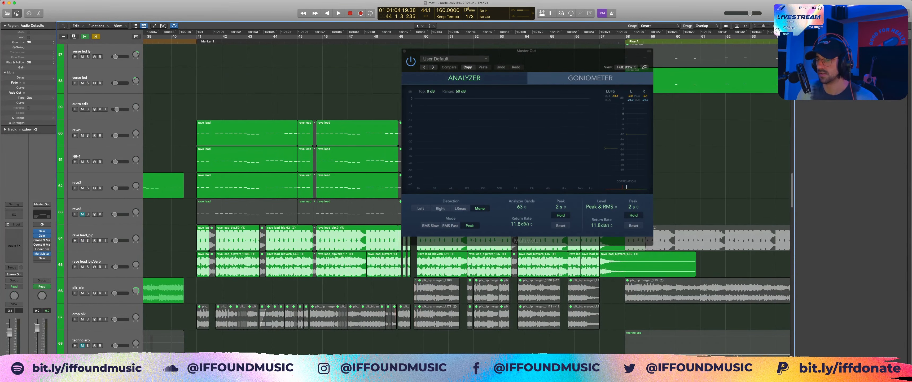
scroll(460, 198, "up", 1)
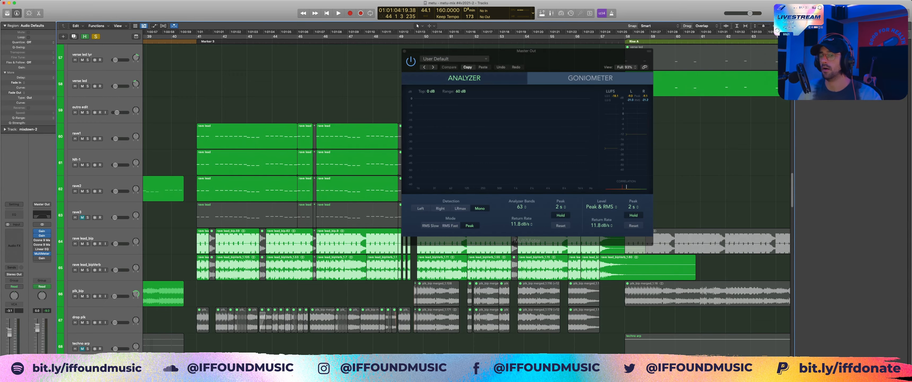
left_click(178, 36)
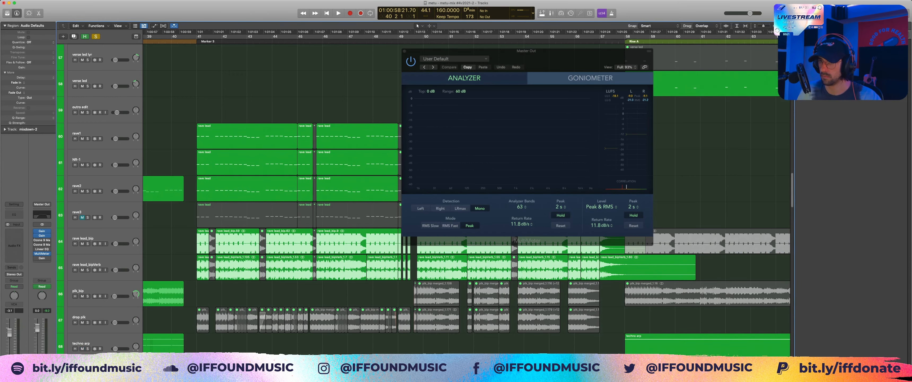
key("v")
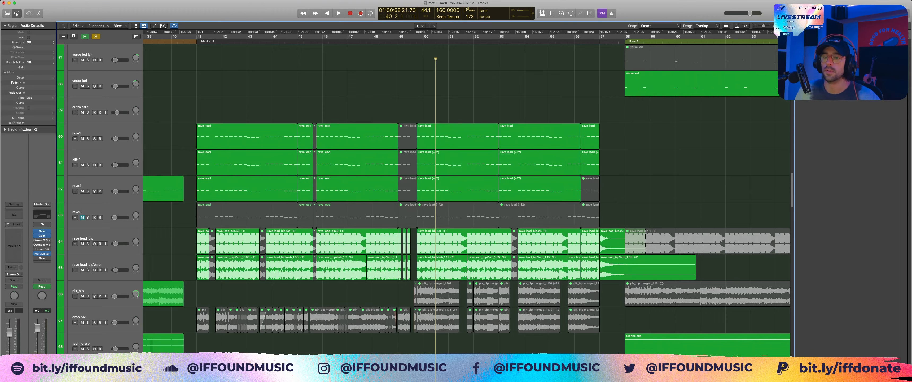
Step: Isolate the rave1 track by soloing it and unsoloing the LEADS/PLUCKS stack, and set a cycle range from bar 41 to 49
key("s")
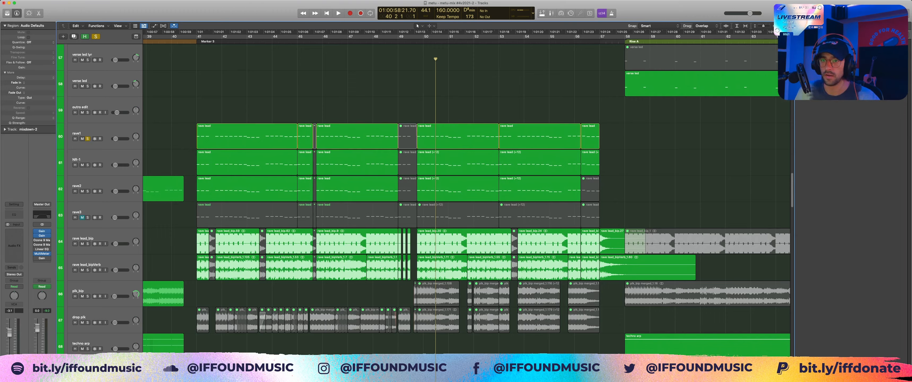
scroll(460, 198, "up", 5)
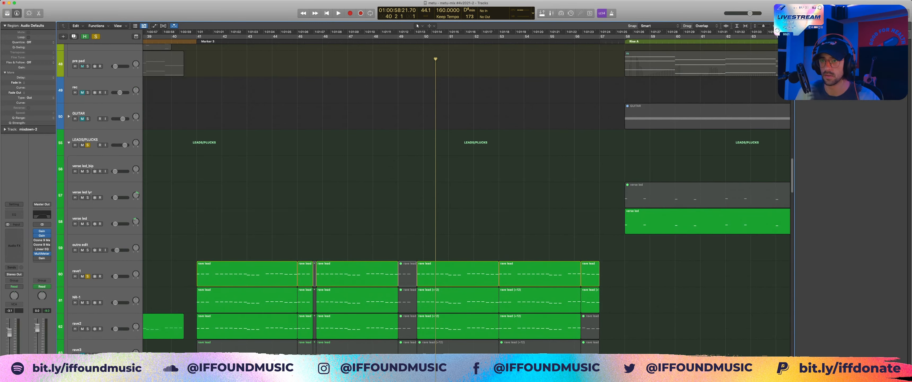
left_click_drag(197, 35, 399, 35)
scroll(461, 198, "down", 1)
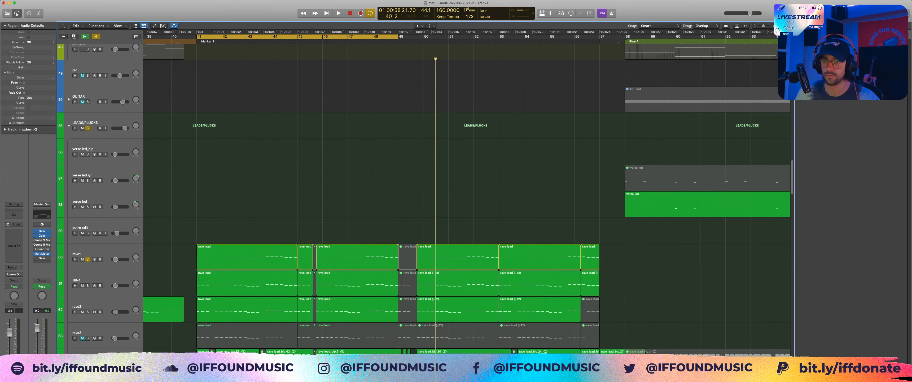
left_click(88, 127)
scroll(247, 198, "down", 6)
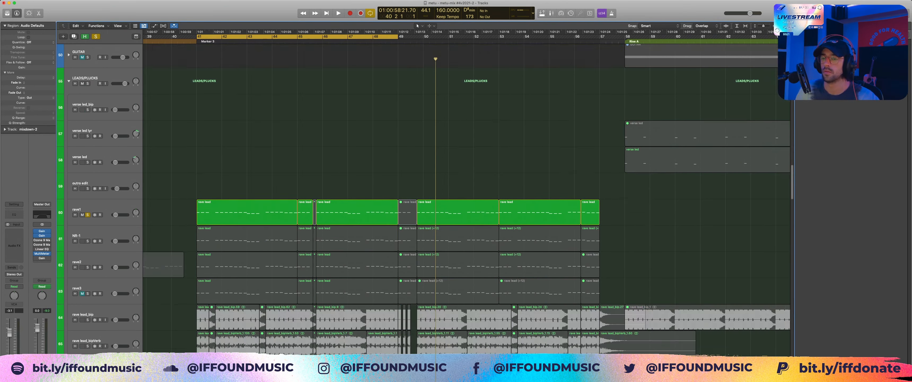
Step: Open the rave1 track's Sylenth1 and move the Master Out's MultiMeter window clear of it
left_click(246, 151)
left_click(246, 124)
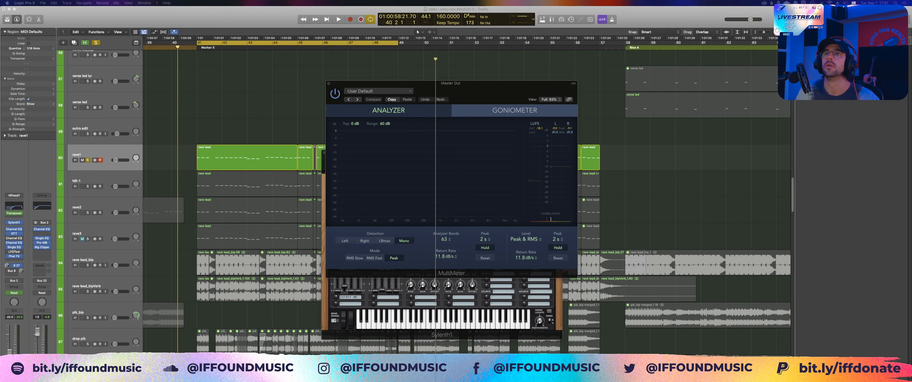
left_click_drag(479, 92, 633, 63)
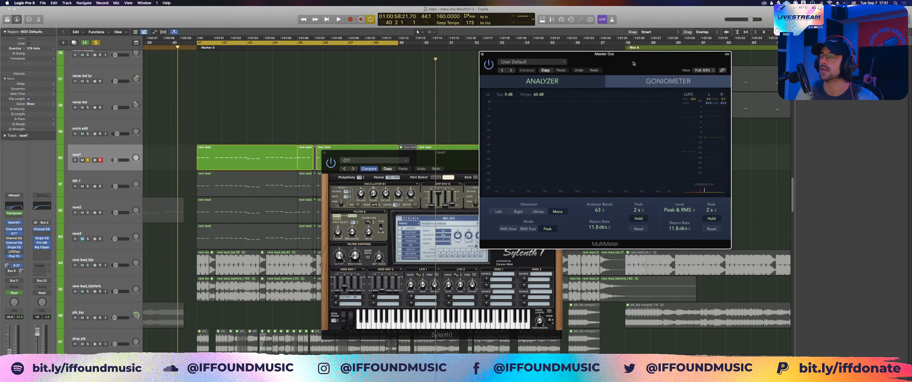
left_click_drag(455, 148, 451, 110)
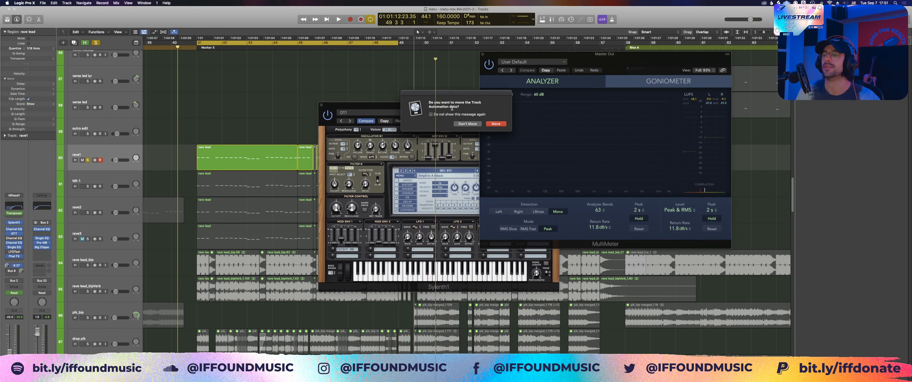
left_click(467, 124)
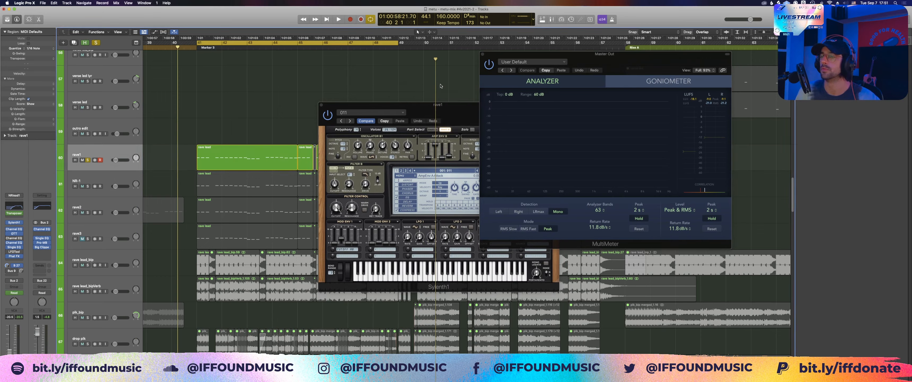
left_click(54, 4)
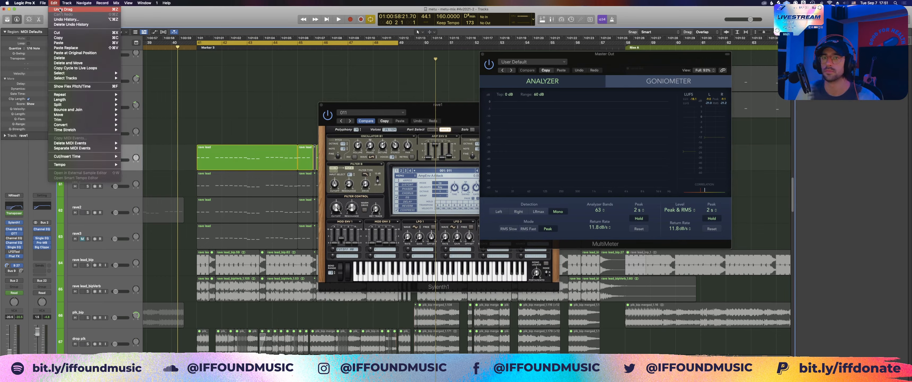
left_click(59, 10)
Step: Examine rave1's Sylenth1 patch, including its preset list and part A settings, and close the synth window
left_click_drag(446, 113, 381, 92)
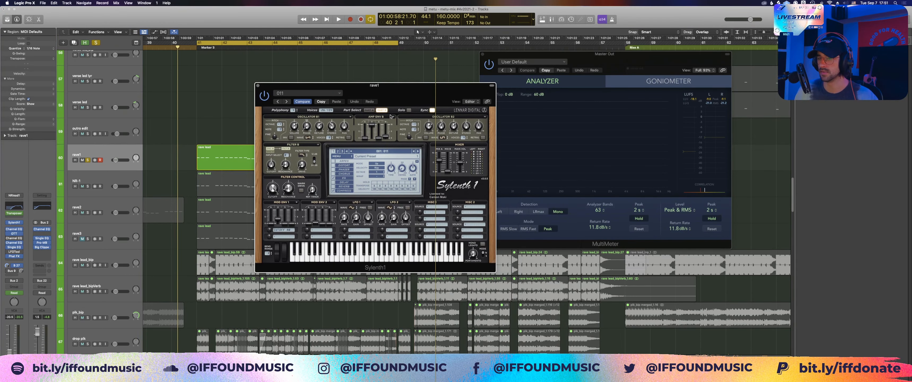
left_click(203, 117)
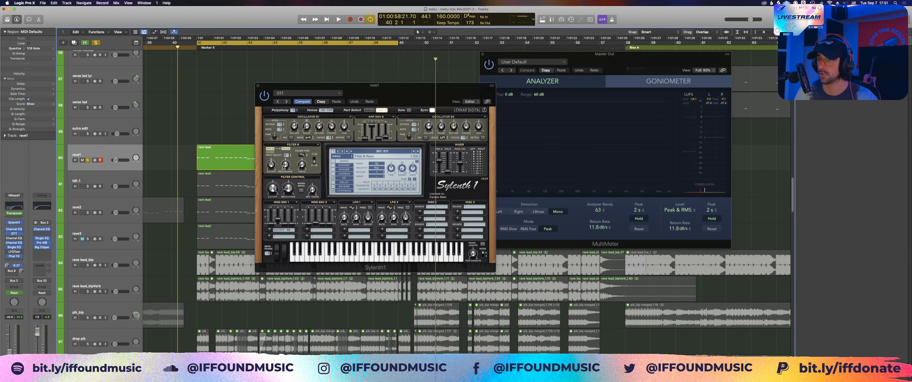
left_click(393, 152)
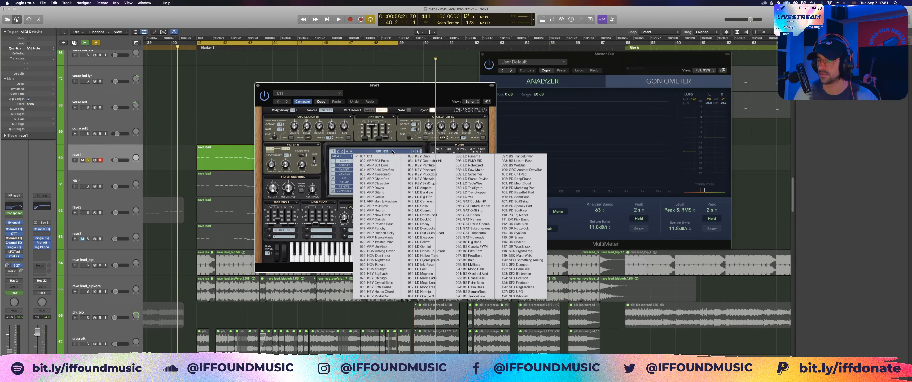
left_click(395, 96)
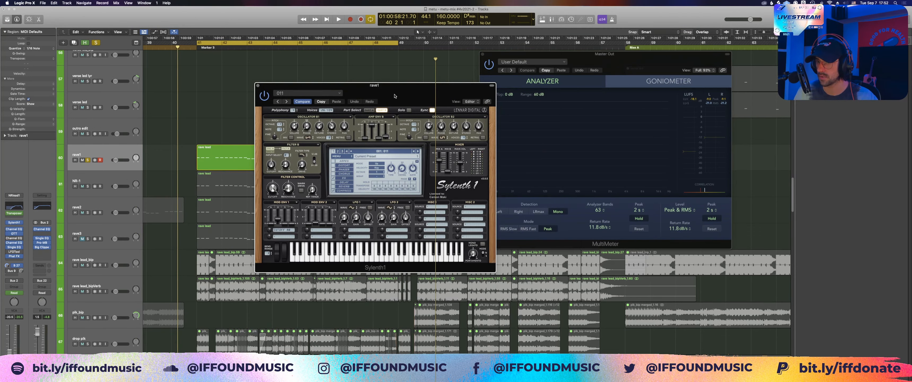
left_click(190, 129)
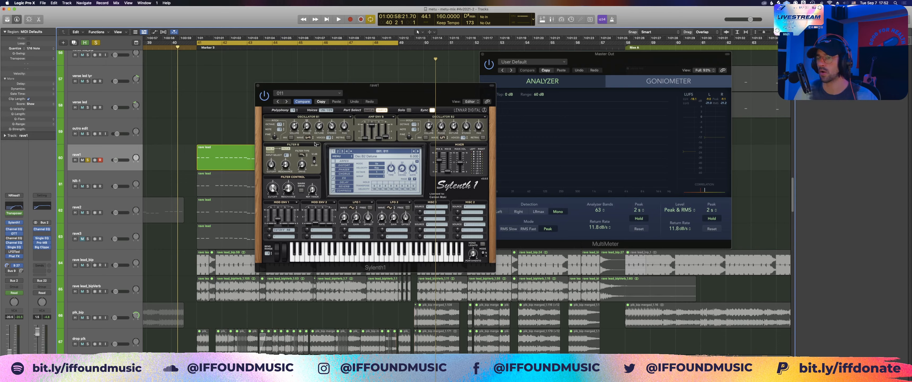
left_click(372, 110)
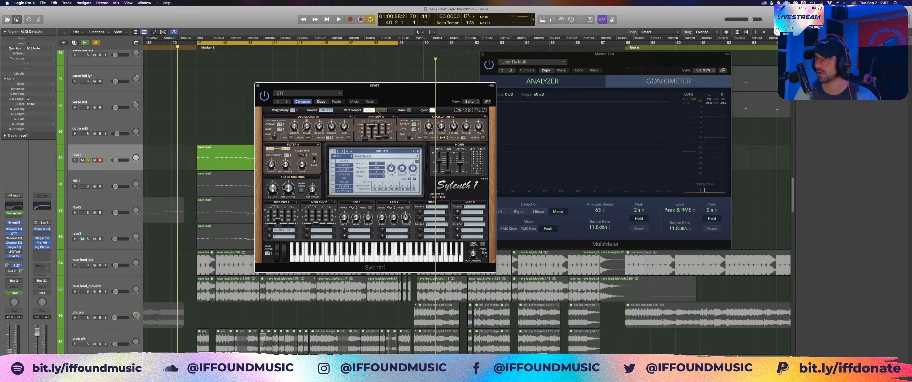
left_click(257, 87)
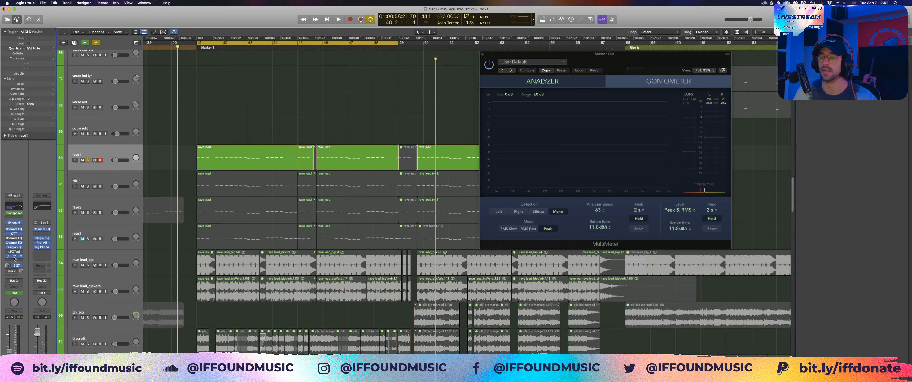
Step: Open the Phat FX plug-in on rave1 and look through the distortion types, keeping the current ones
left_click(14, 256)
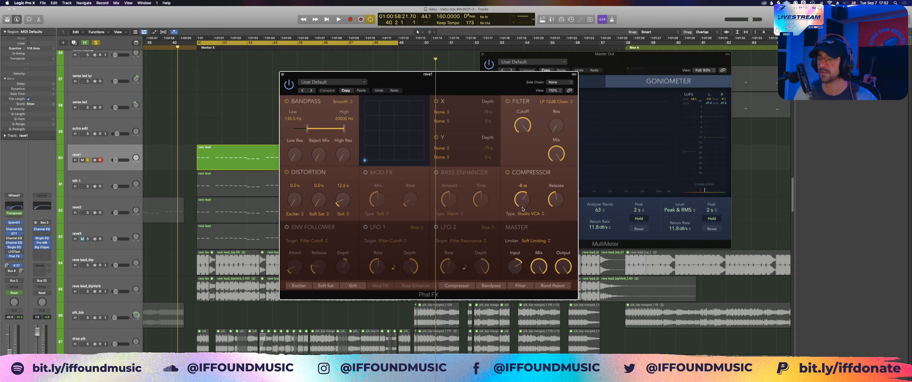
left_click(326, 214)
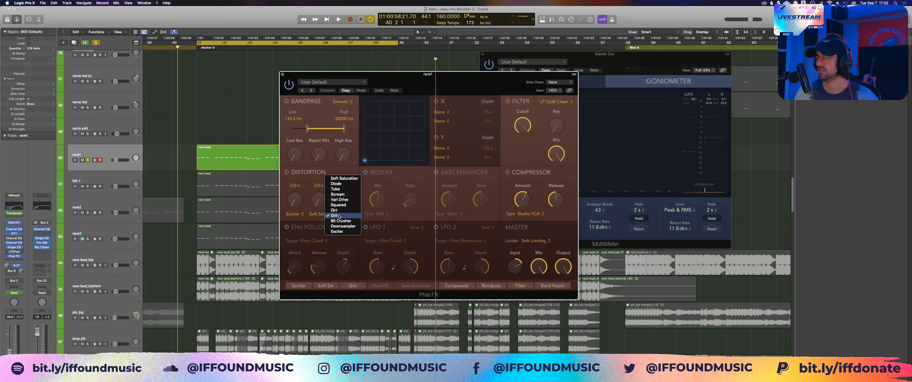
left_click(318, 220)
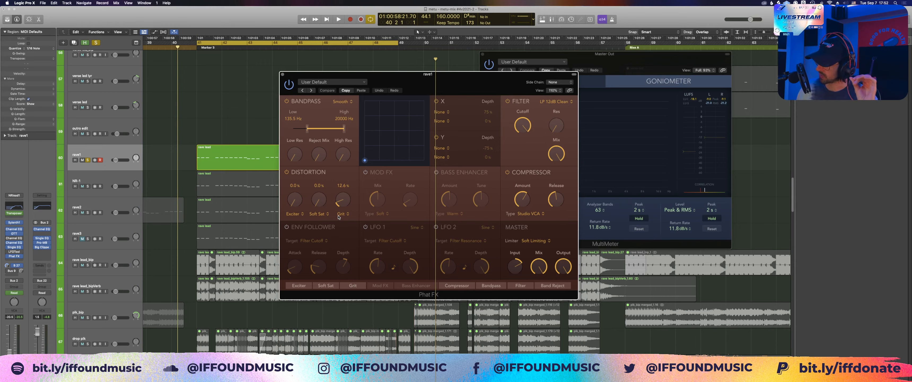
Step: Play the soloed rave1 track in the cycle range, move the Phat FX and MultiMeter windows apart, and stop playback
left_click(273, 92)
key("space")
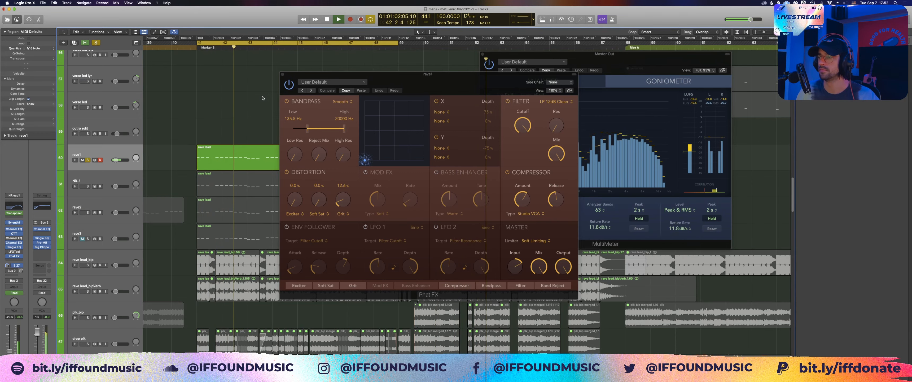
left_click_drag(430, 85, 362, 85)
left_click_drag(632, 64, 623, 62)
key("space")
Step: Switch the solo from rave1 to the NR-1 track, open its Vital synth and close rave1's Phat FX window
left_click(87, 160)
left_click(87, 185)
left_click(77, 181)
left_click(14, 227)
left_click(216, 75)
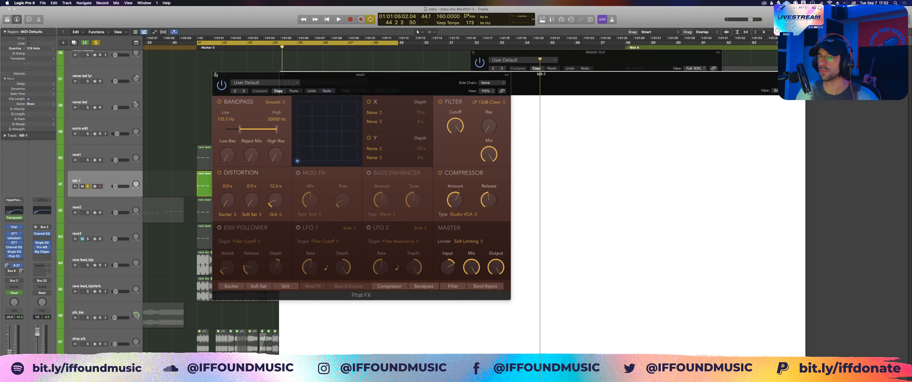
left_click(216, 75)
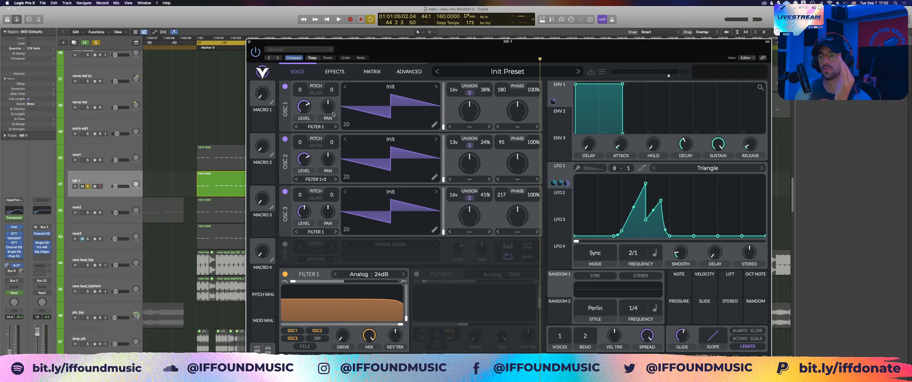
Step: Check LFO 1's modulation connections in Vital and play the soloed NR-1 track briefly
right_click(568, 177)
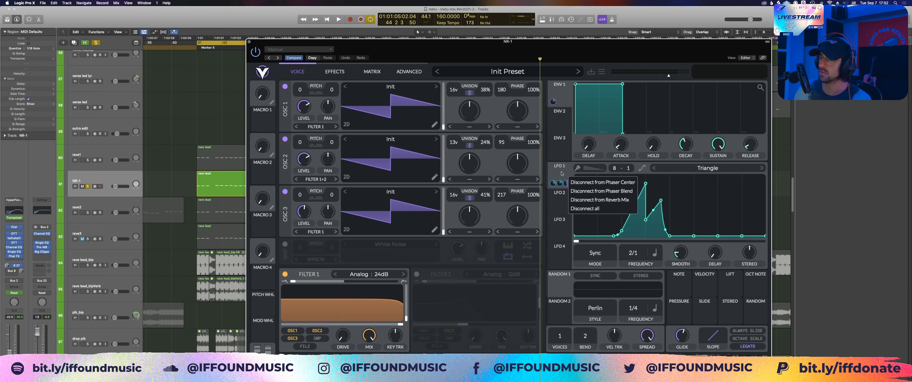
left_click(561, 174)
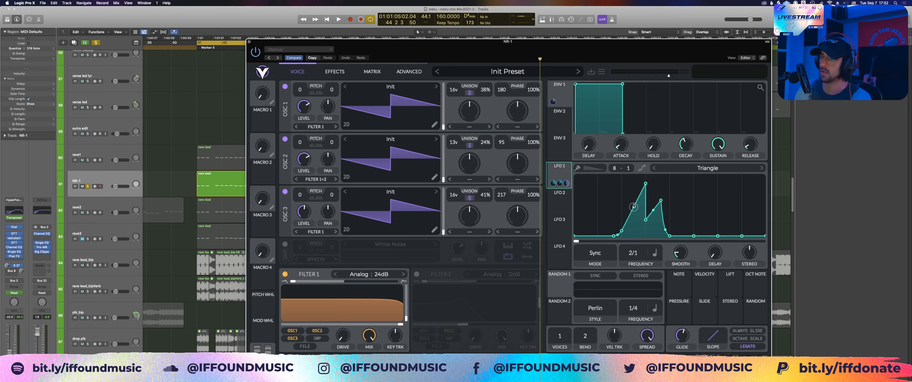
left_click(210, 127)
key("space")
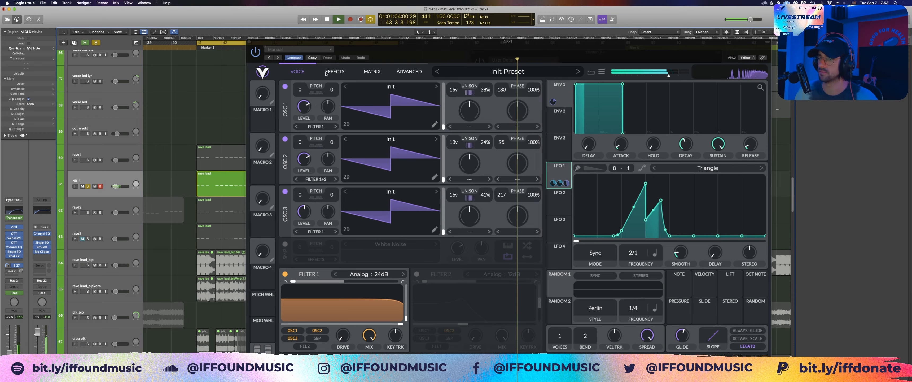
key("space")
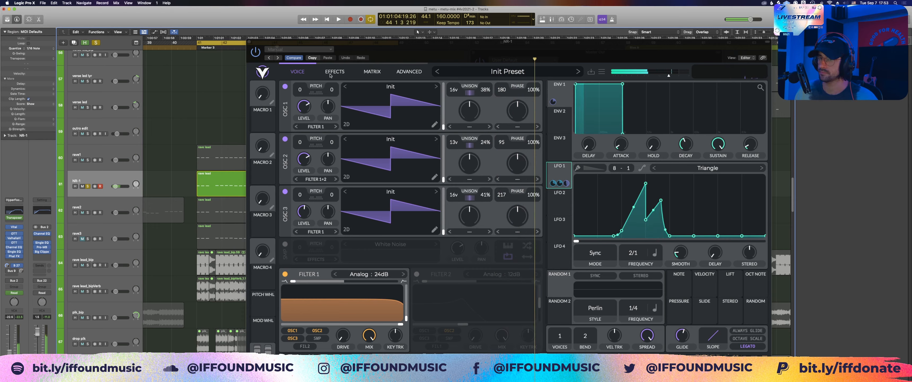
Step: View Vital's effects page on NR-1, open the track's ValhallaVintageVerb plug-in and reposition its window
left_click(329, 75)
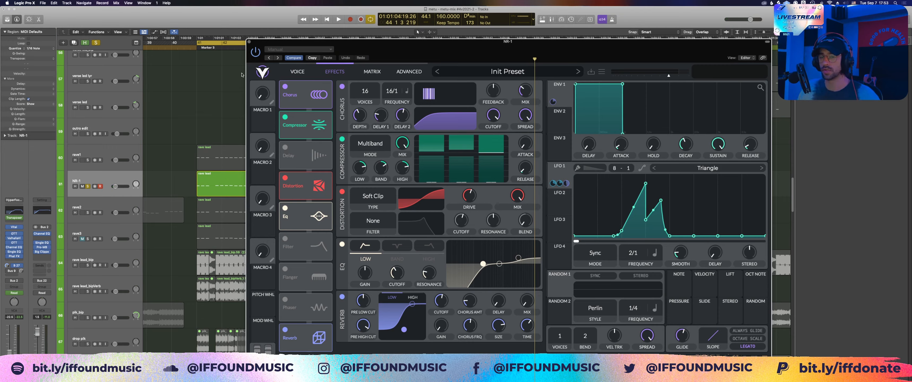
left_click(14, 239)
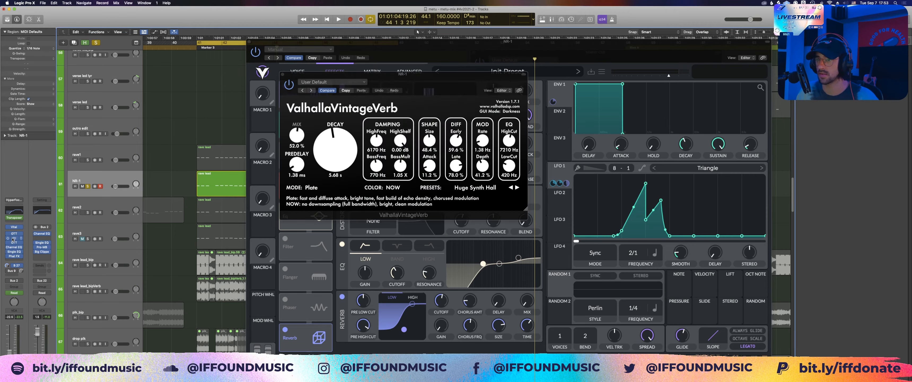
left_click_drag(405, 83, 370, 97)
Step: Hide the plug-in windows, show track automation and display the Mute automation on the NR-1 track
key("v")
left_click(209, 186)
key("a")
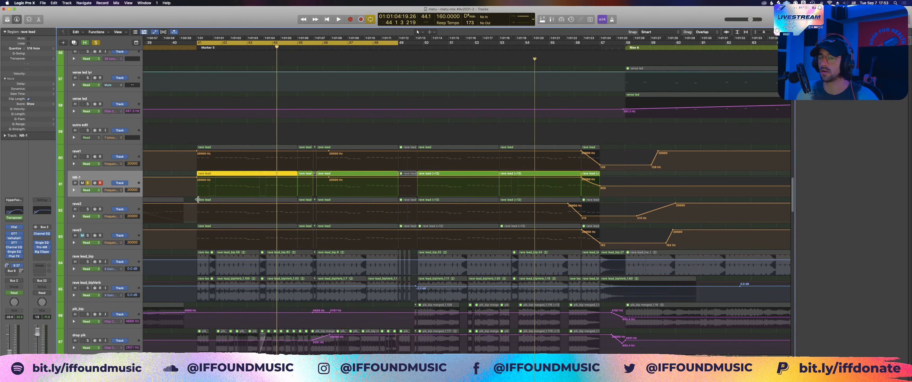
left_click(117, 190)
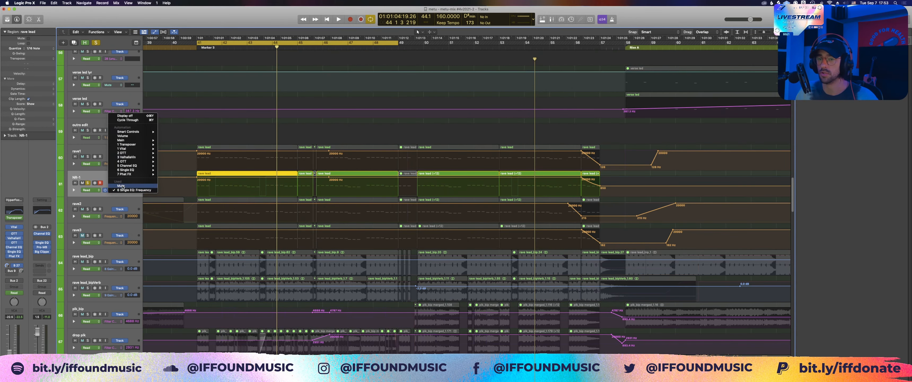
left_click(121, 185)
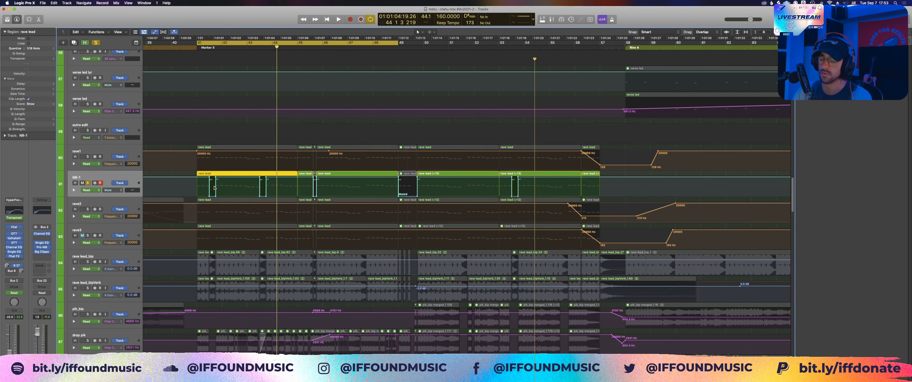
left_click(180, 208)
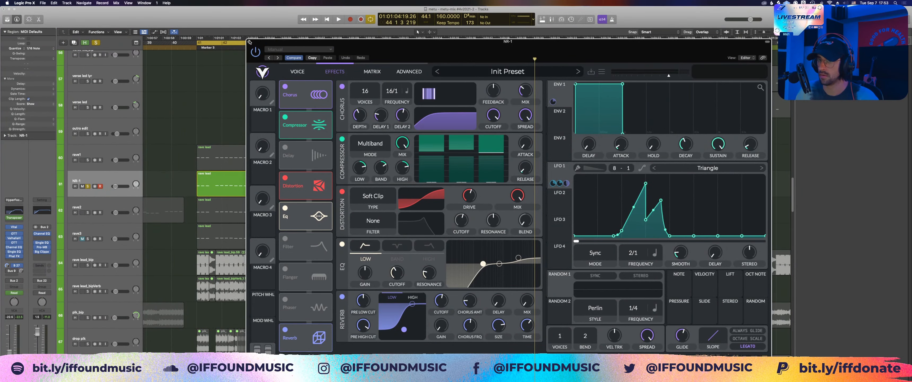
Step: Return Vital to its voice page, close it, and switch the solo from NR-1 to rave2
left_click(298, 72)
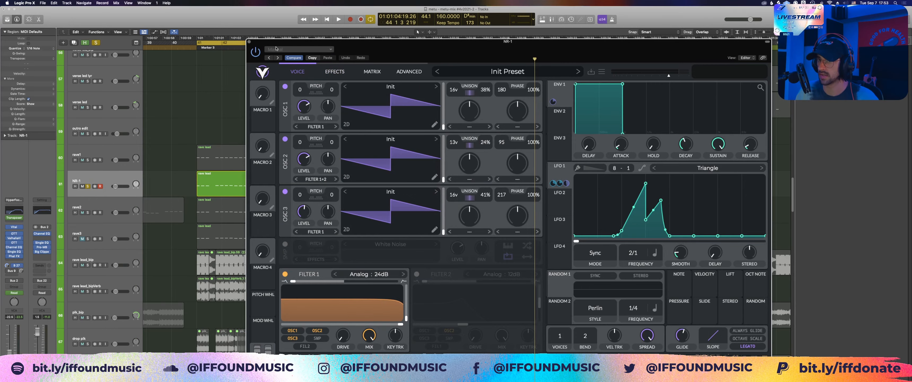
left_click(250, 43)
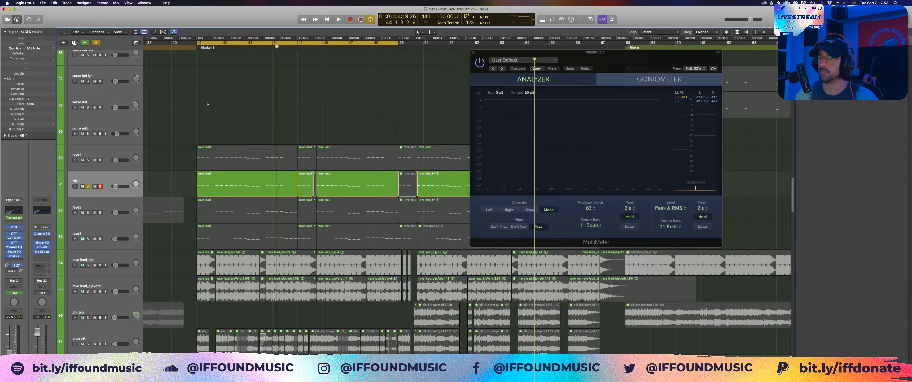
left_click(88, 212)
left_click(89, 187)
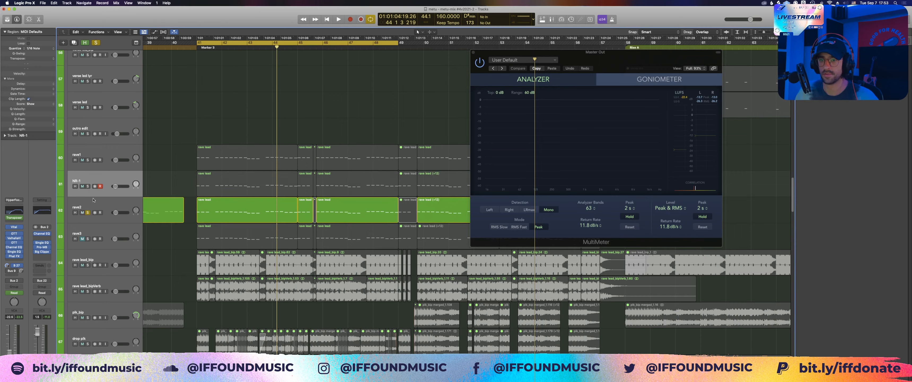
Step: Play the soloed rave2 track briefly in the cycle range and stop playback
key("space")
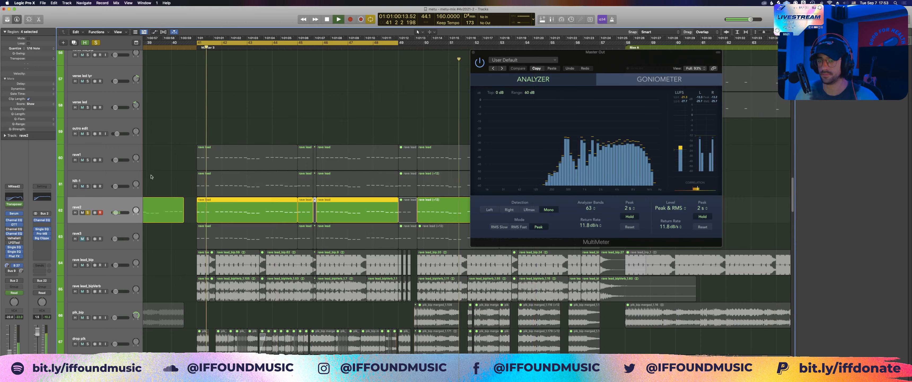
left_click(168, 170)
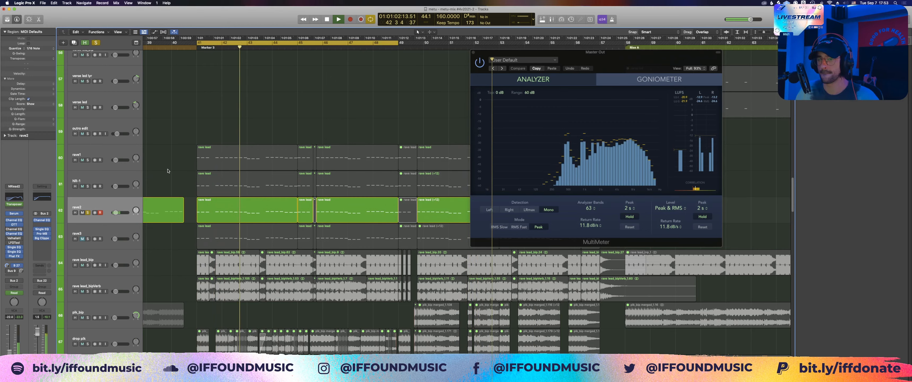
key("space")
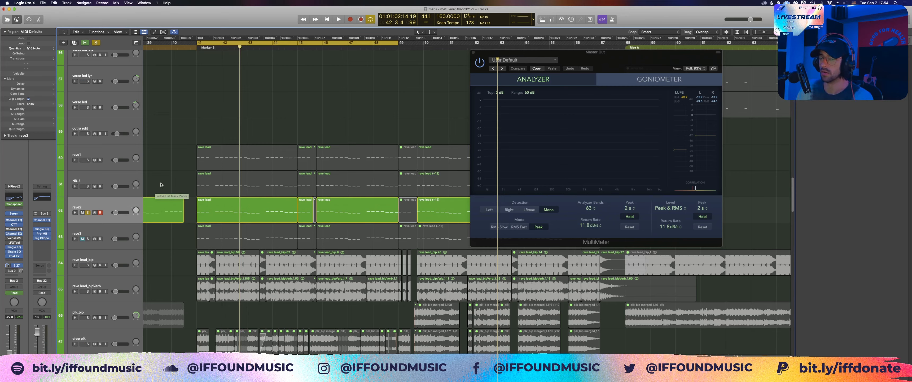
Step: Temporarily solo NR-1 and rave1 alongside rave2, and unsolo both again
left_click(114, 176)
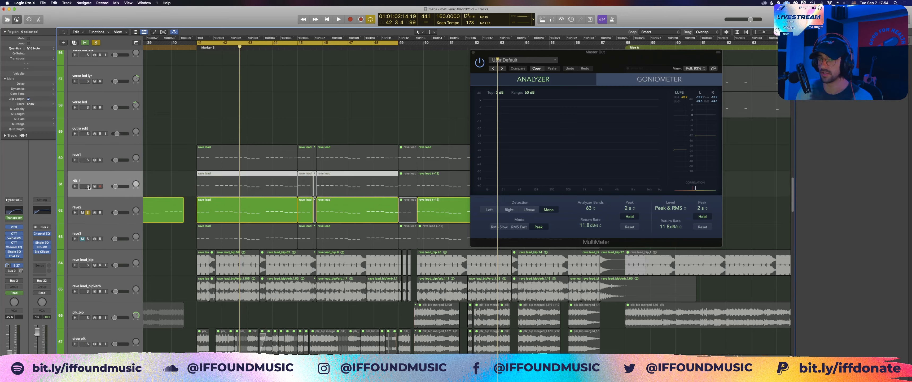
left_click(88, 187)
left_click(88, 160)
left_click(92, 154)
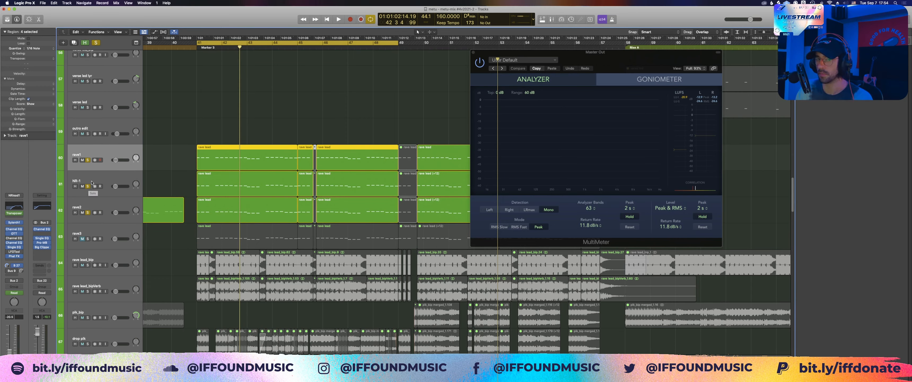
left_click(91, 183)
left_click(88, 161)
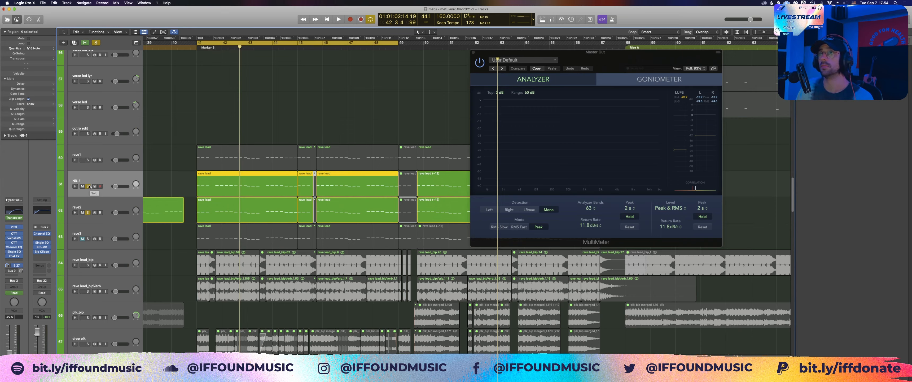
left_click(90, 208)
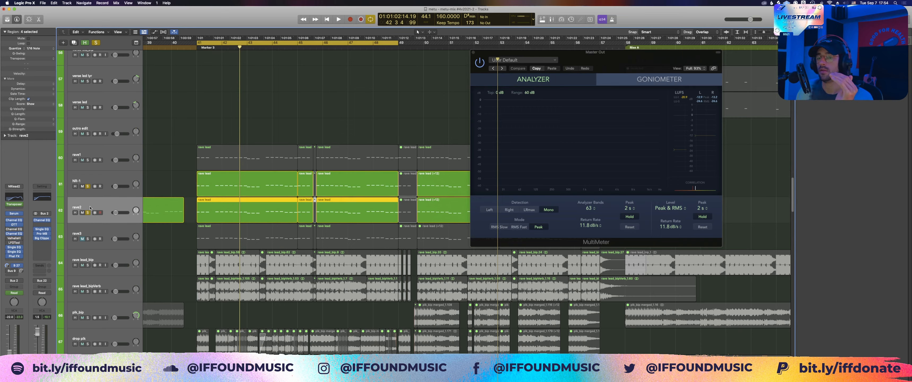
left_click(88, 187)
Step: Open and close rave2's Serum synth, and switch the solo from rave2 to rave3
left_click(13, 213)
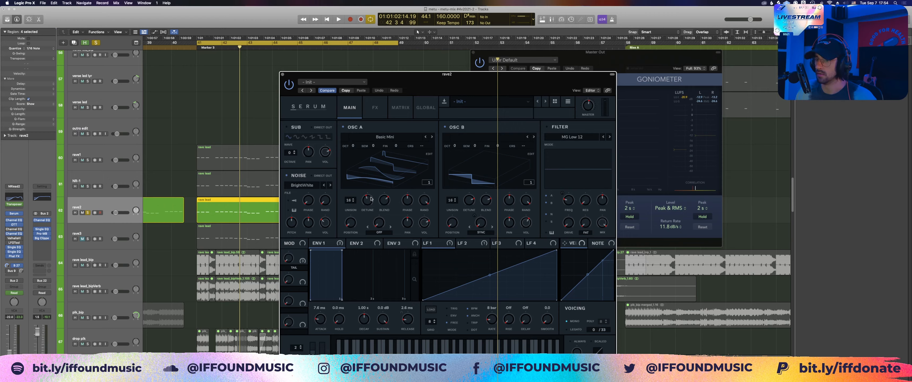
left_click(282, 74)
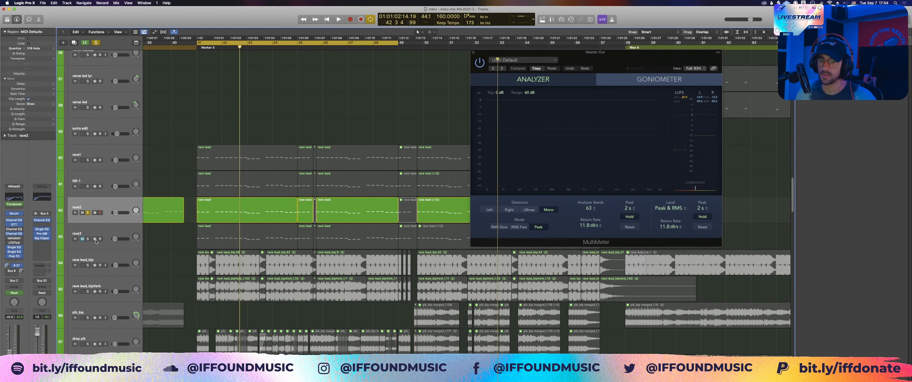
left_click(88, 239)
left_click(98, 233)
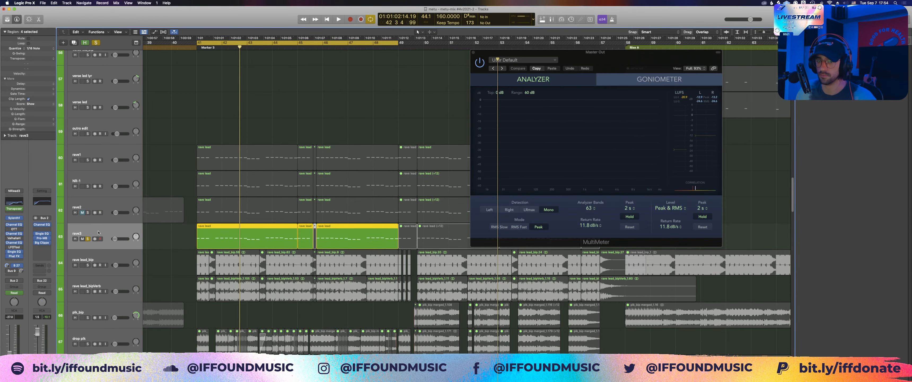
left_click(158, 185)
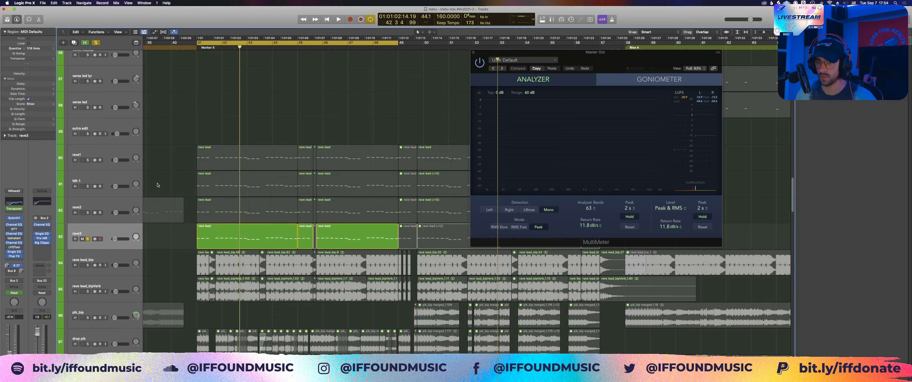
Step: Play the soloed rave3 track, open its Sylenth1 synth, stop playback and reposition the synth window
key("space")
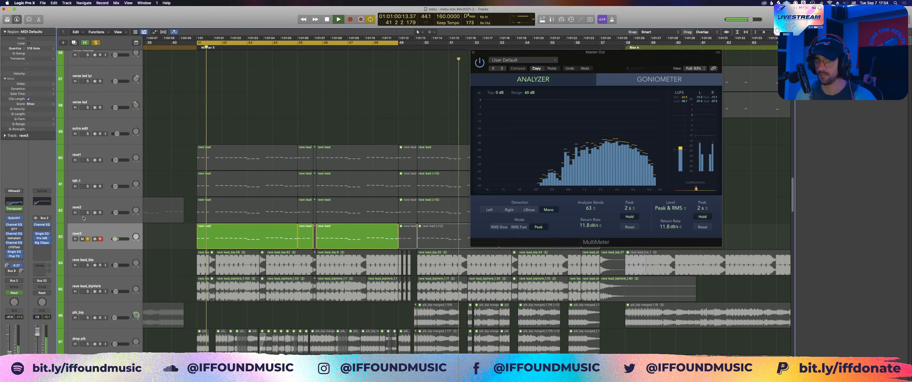
left_click(14, 218)
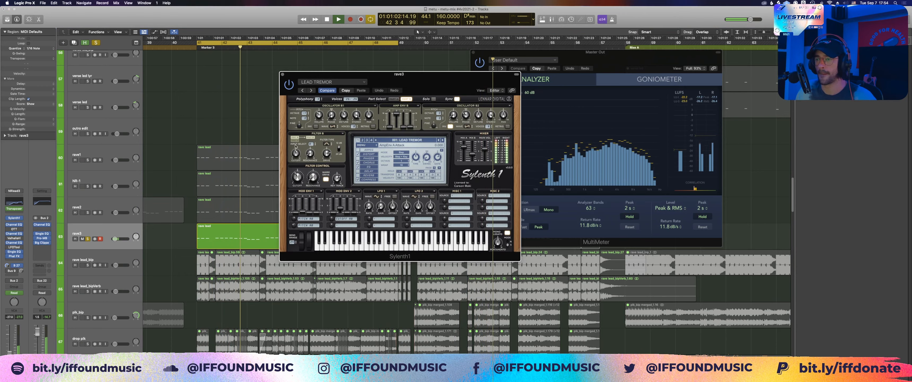
key("space")
left_click_drag(418, 86, 394, 105)
Step: Look through Sylenth1's preset list keeping LEAD TREMOR, view one of its effect pages, and close the synth
left_click(385, 158)
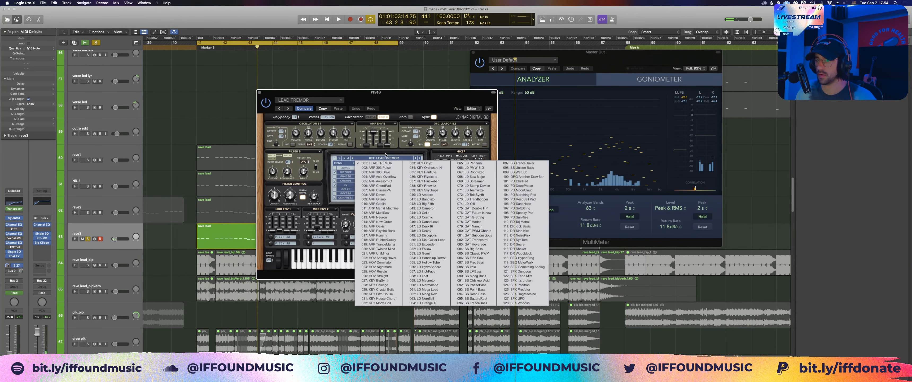
left_click(386, 155)
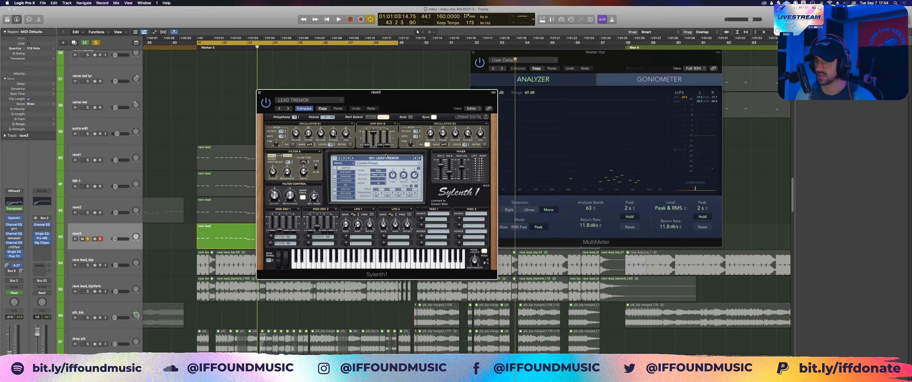
left_click(336, 181)
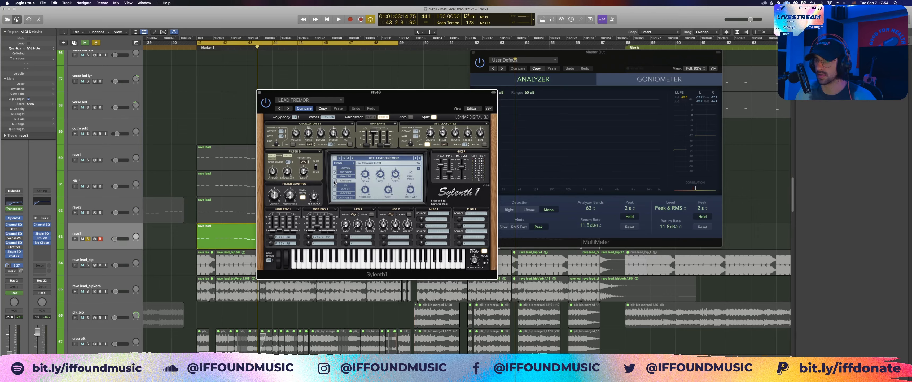
left_click(260, 92)
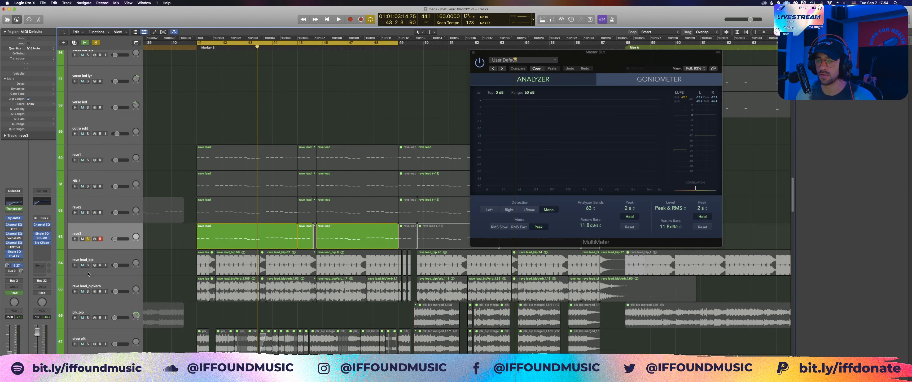
Step: Solo the rave lead_bip and rave lead_bipVerb tracks, unsolo rave3 and select rave lead_bip
left_click_drag(88, 269, 86, 283)
left_click(89, 239)
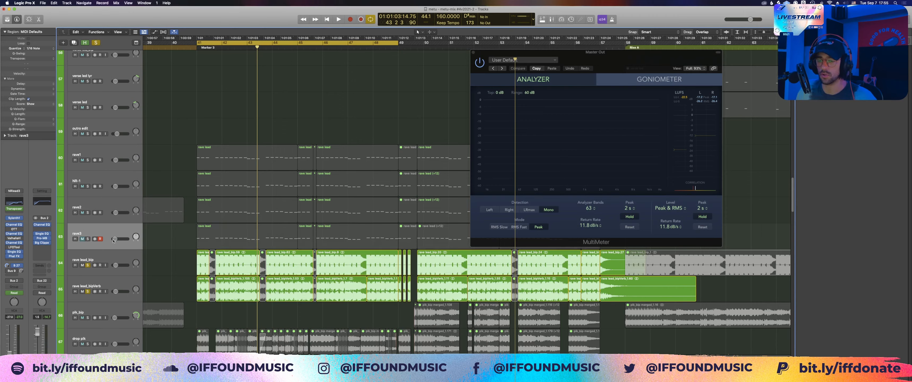
left_click(109, 258)
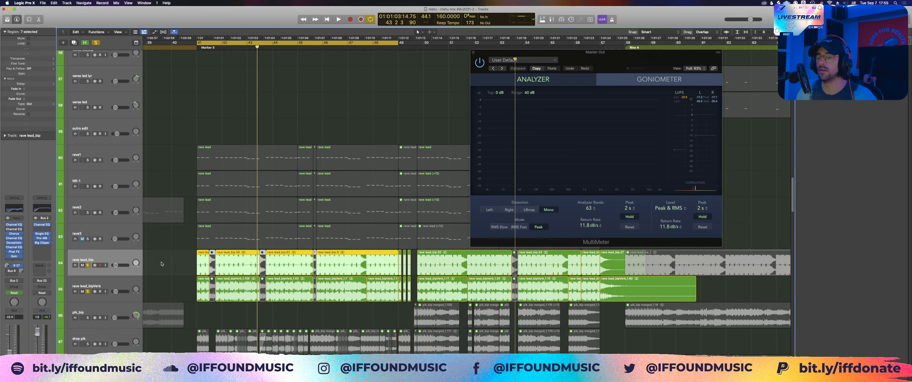
left_click_drag(165, 261, 225, 261)
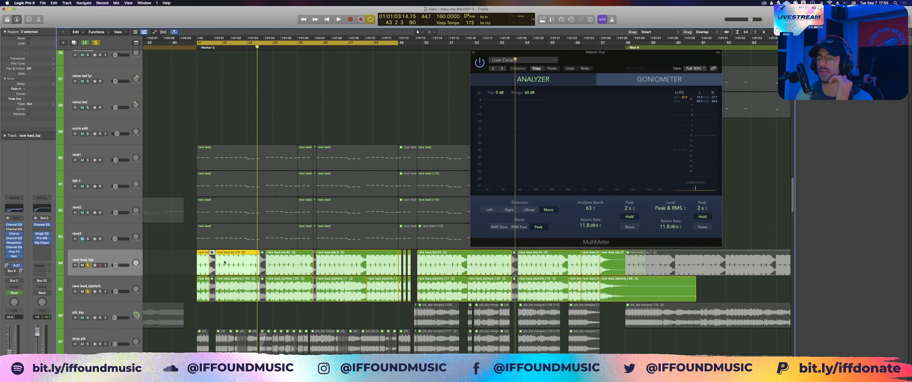
left_click(104, 229)
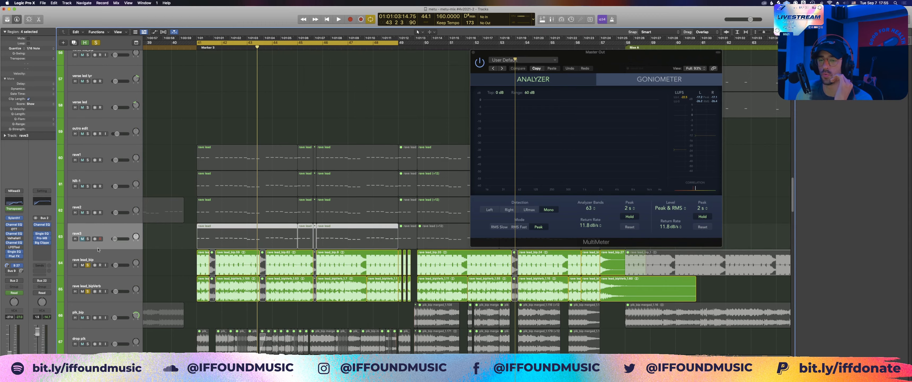
left_click(92, 153, "shift")
left_click(168, 181)
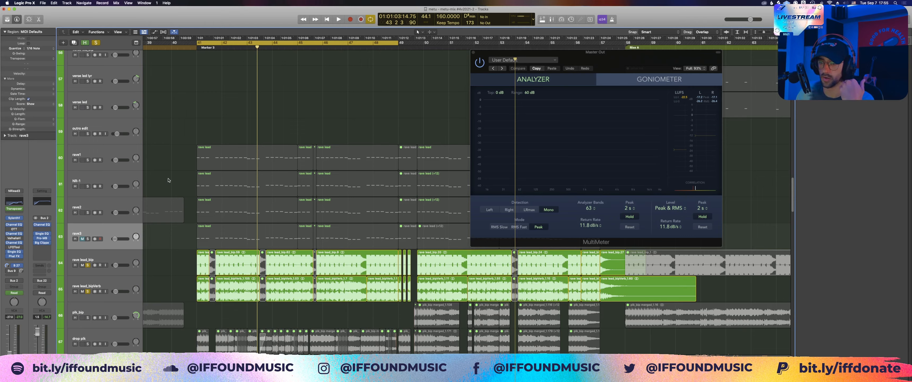
left_click(173, 265)
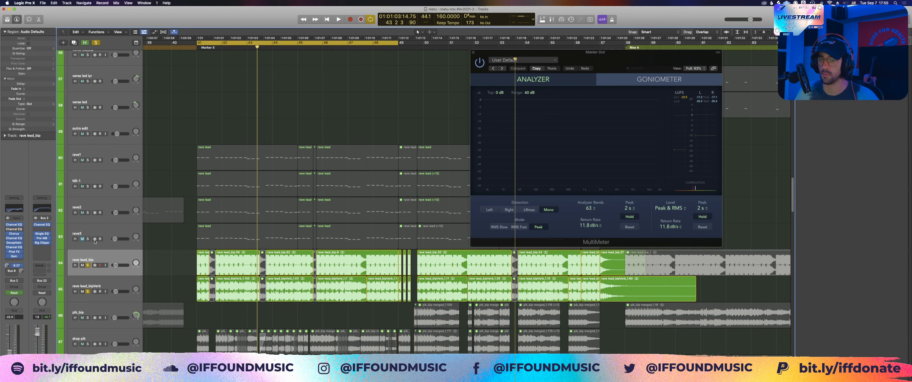
Step: Keep rave lead_bip as the active track with its regions deselected, and unsolo rave lead_bipVerb
left_click(101, 255)
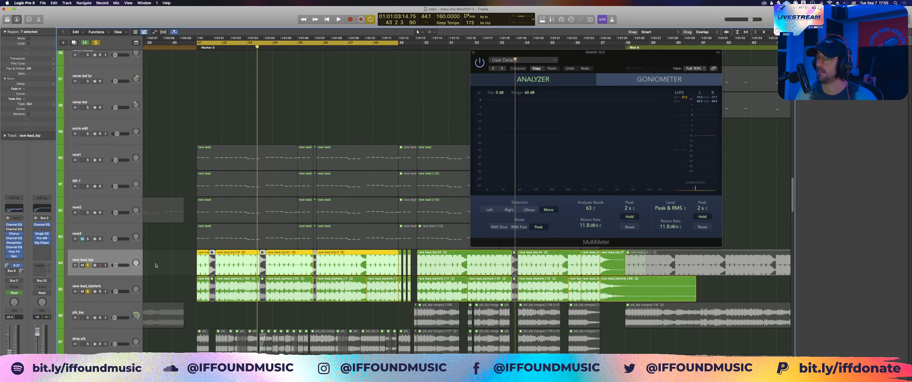
left_click(173, 268)
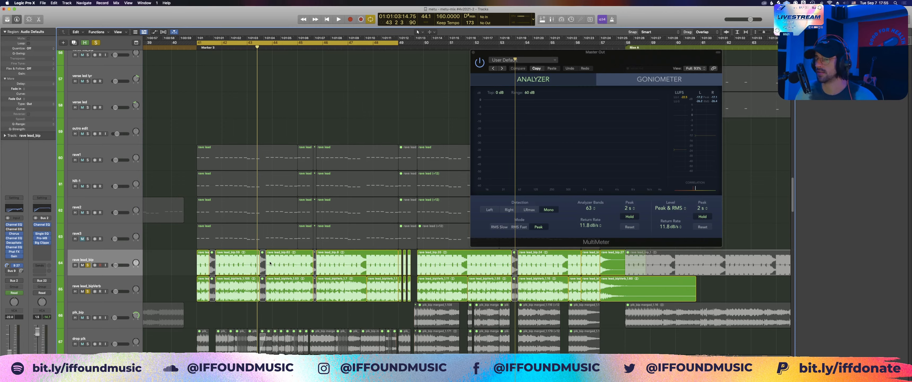
left_click(87, 291)
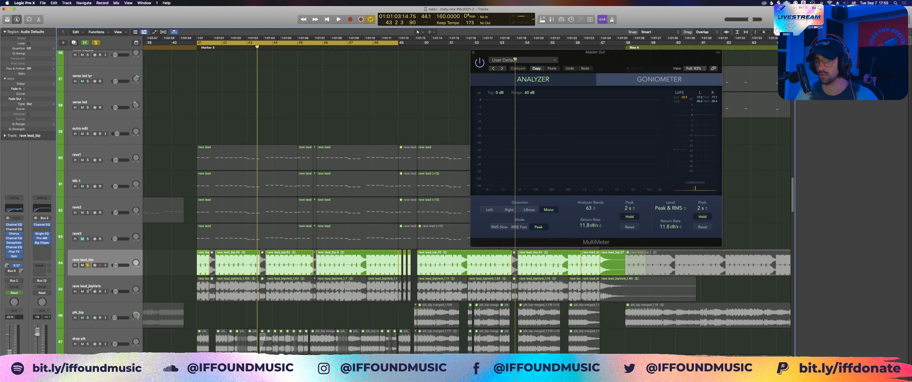
Step: Play the soloed rave lead_bip track briefly, stop it, and look at its Channel EQ curve before closing the EQ window
key("space")
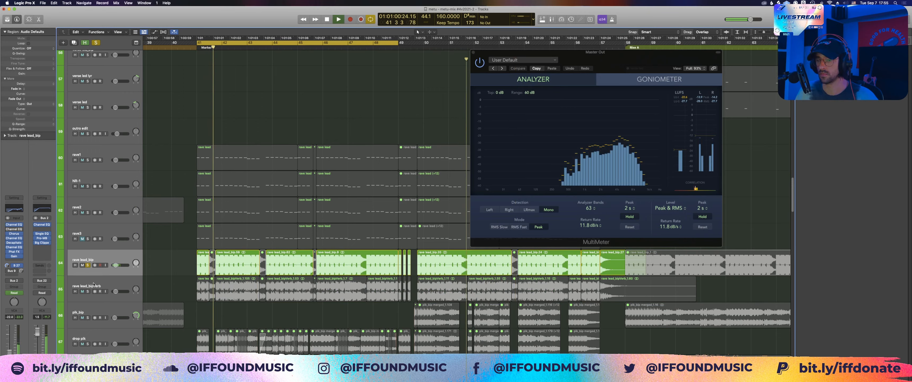
key("space")
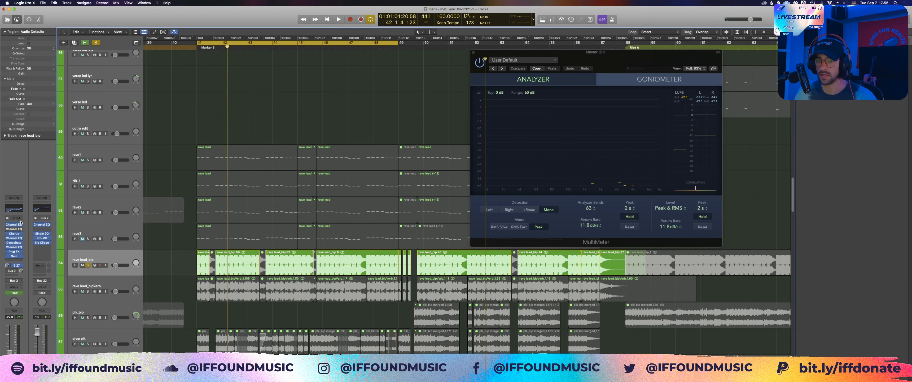
left_click(20, 210)
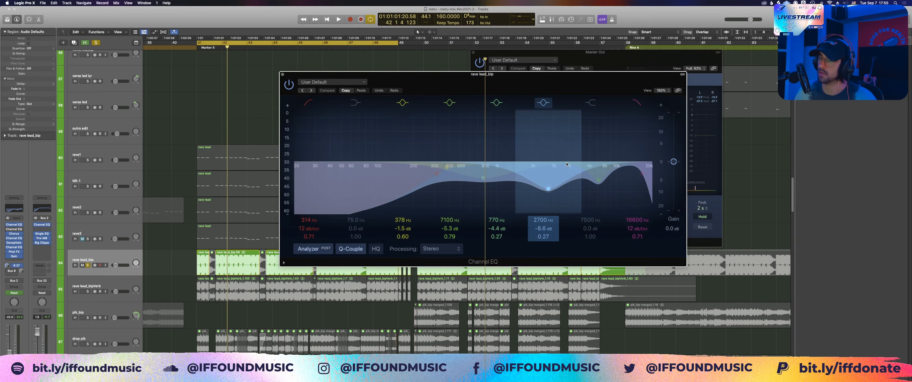
left_click(283, 74)
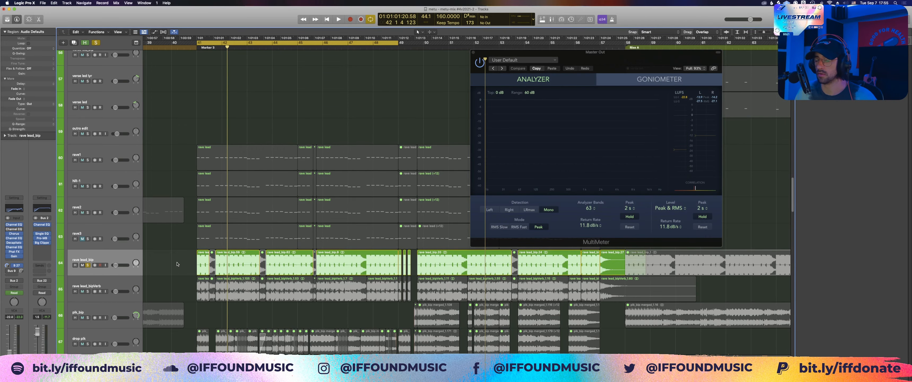
Step: Solo rave lead_bipVerb and the four rave synth tracks above rave lead_bip while the drop plays, and stop playback
left_click(87, 291)
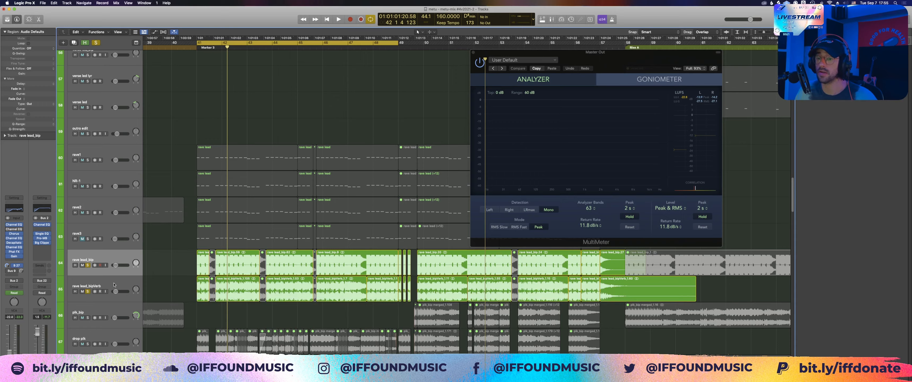
key("space")
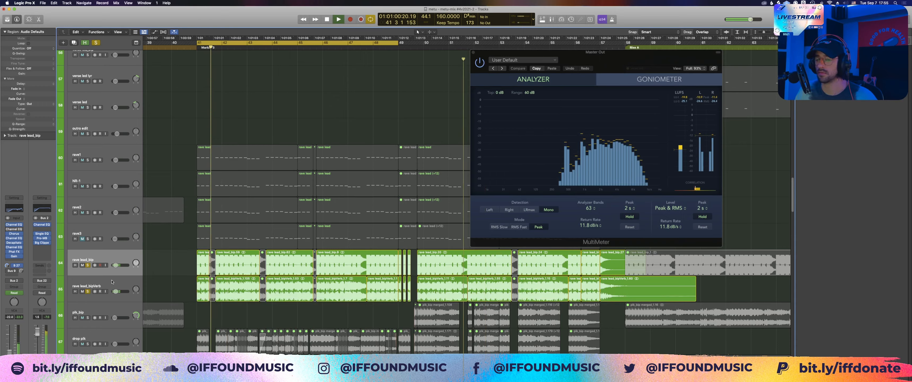
left_click_drag(88, 239, 87, 160)
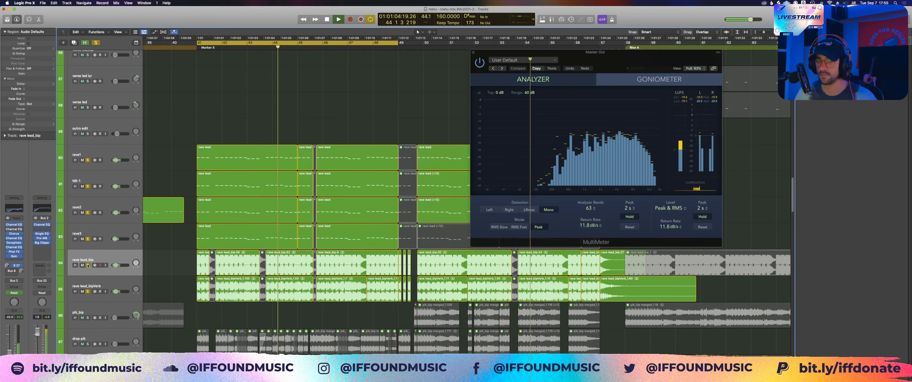
mouse_move(87, 265)
left_mouse_down()
mouse_move(87, 291)
mouse_move(89, 266)
left_mouse_up()
key("space")
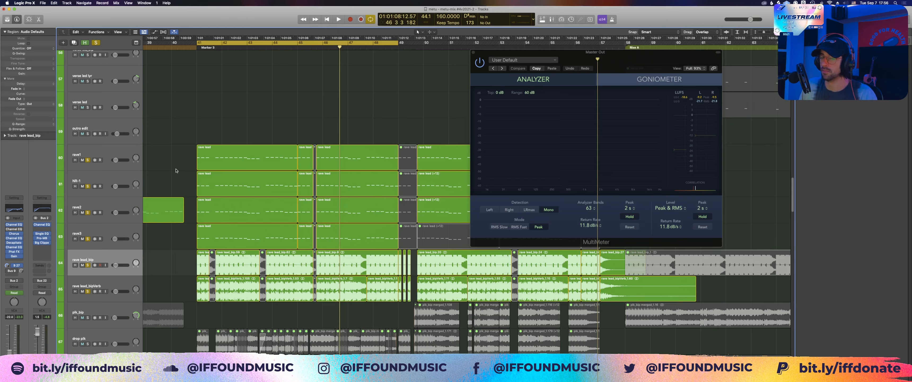
Step: Highlight the opening regions of rave lead_bip and rave lead_bipVerb, clear the selection, and hide the MultiMeter window
left_click_drag(169, 261, 201, 279)
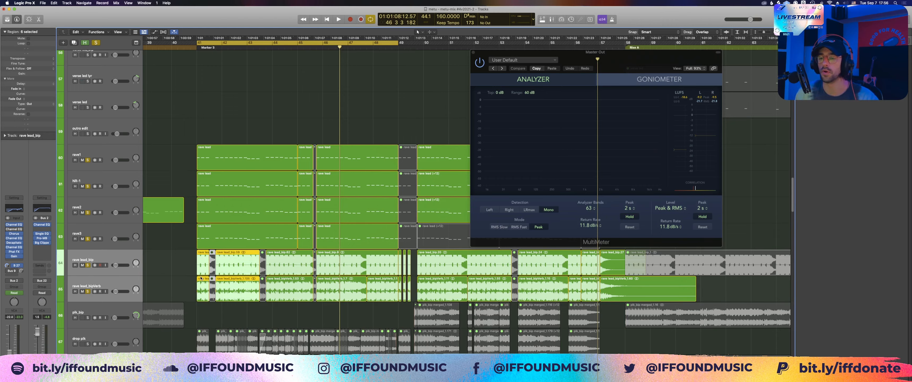
left_click(188, 276)
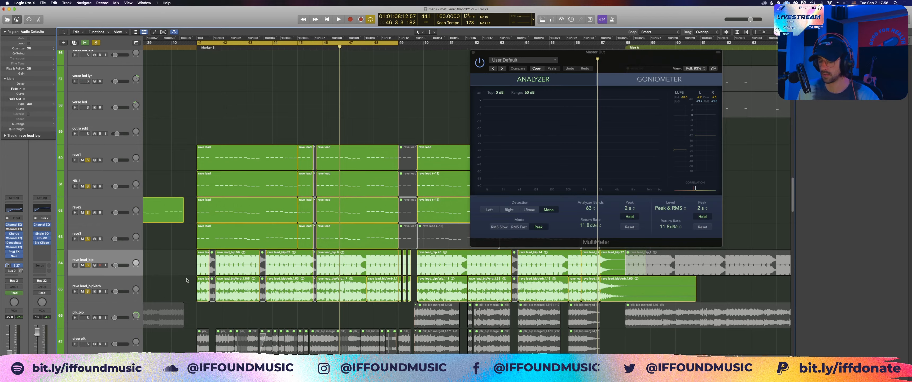
key("v")
scroll(182, 262, "right", 1)
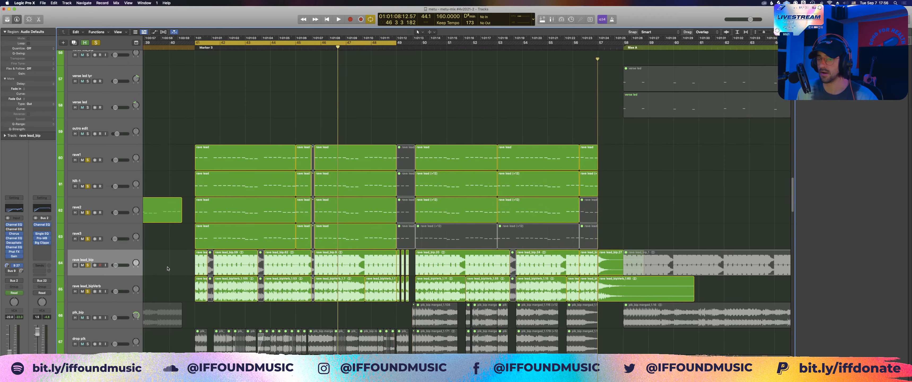
Step: Switch the solo from the individual rave tracks to the whole LEADS/PLUCKS group
left_click_drag(88, 292, 88, 160)
scroll(182, 163, "down", 5)
scroll(183, 163, "down", 3)
Step: Pick out the dist growl region in bar 43 and zoom the arrangement in around it
left_click(253, 248)
key("z")
key("z")
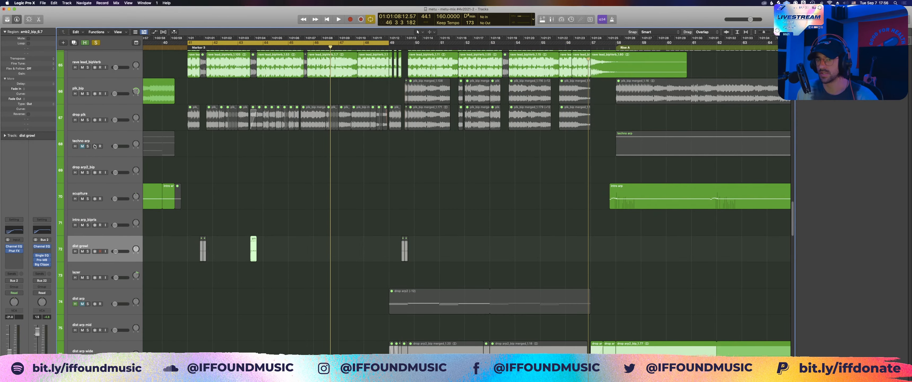
left_click(88, 239)
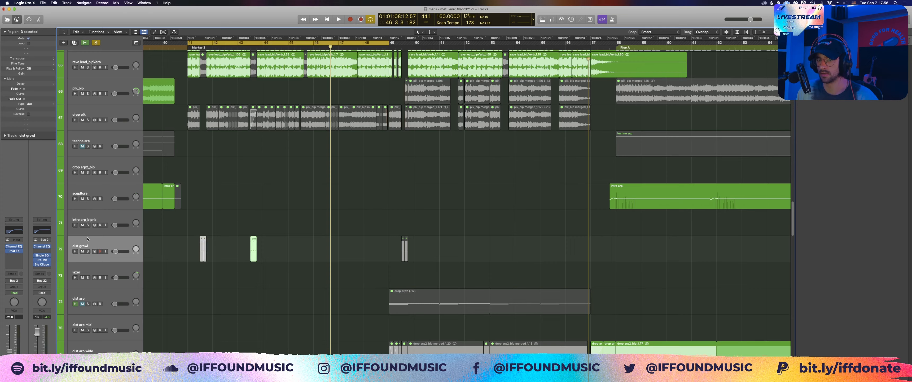
left_click(244, 223)
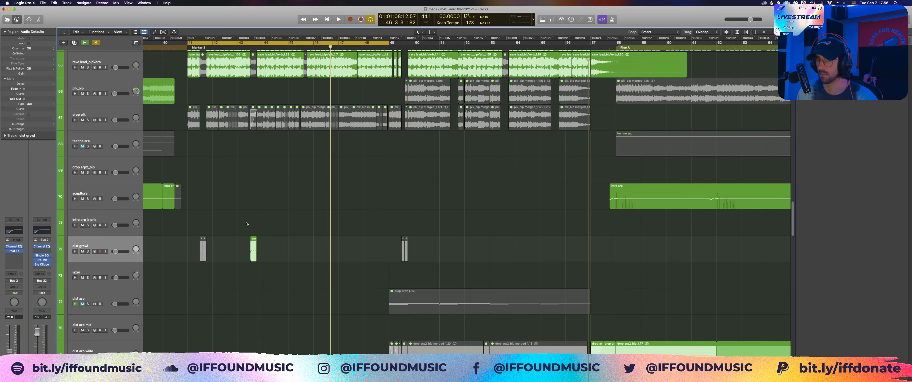
left_click_drag(250, 220, 268, 265)
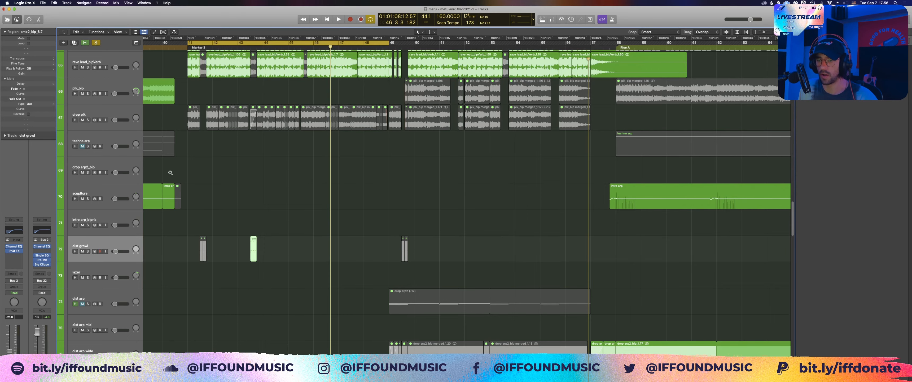
left_click_drag(170, 173, 413, 260)
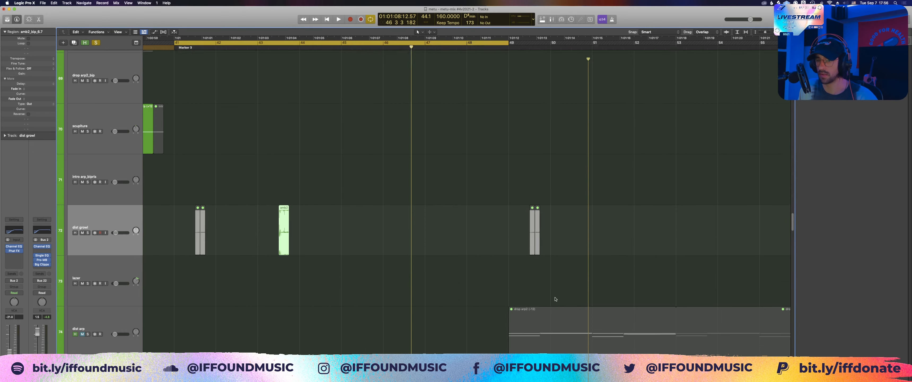
Step: Turn cycling off, play from bar 42 through the dist growl region, select that region, and stop playback
left_click(241, 43)
left_click(241, 47)
key("space")
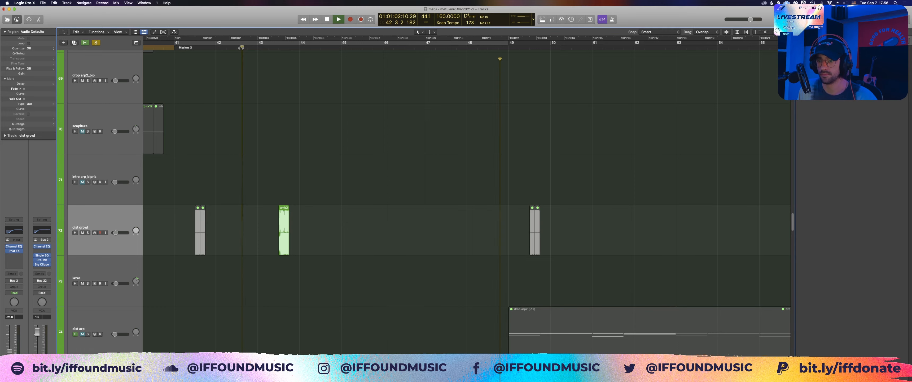
left_click_drag(249, 158, 307, 242)
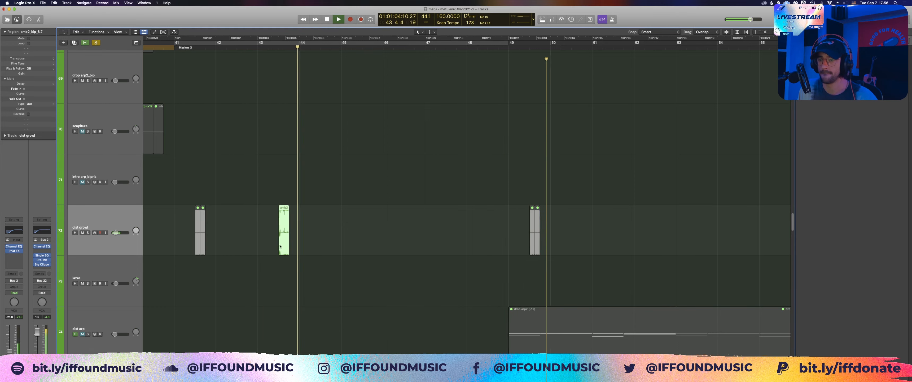
key("space")
Step: Solo the CHRDS/STABS group and unsolo the LEADS/PLUCKS group
scroll(263, 205, "up", 2)
scroll(262, 204, "down", 10)
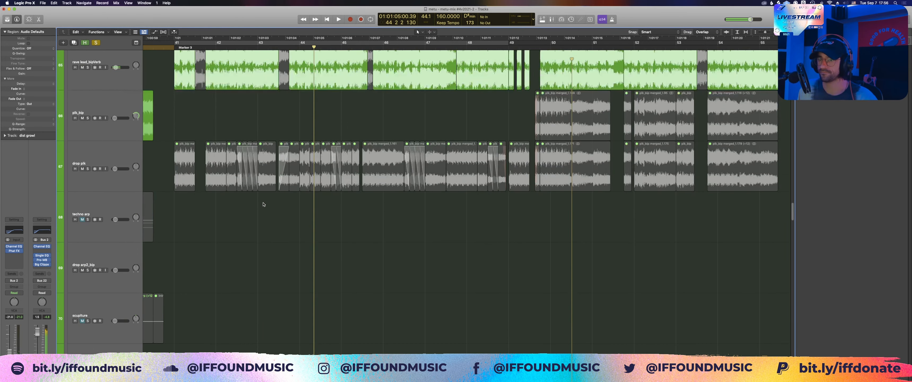
scroll(262, 205, "down", 5)
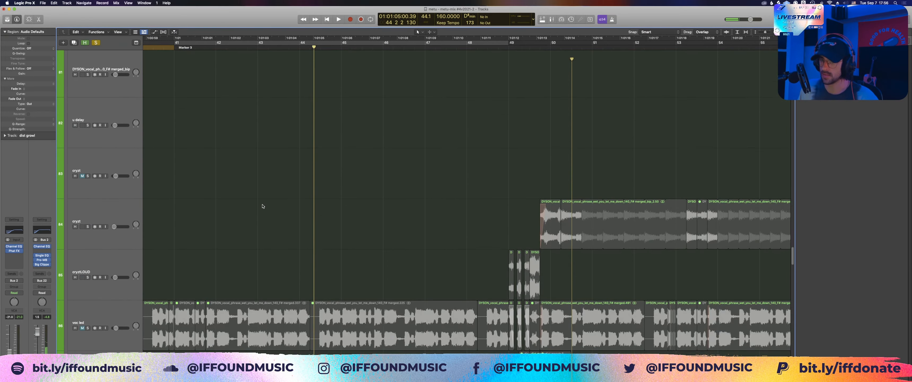
key("super+Up")
key("super+Up")
key("super+Up")
key("super+Up")
key("super+Up")
key("super+Up")
key("super+Up")
key("super+Up")
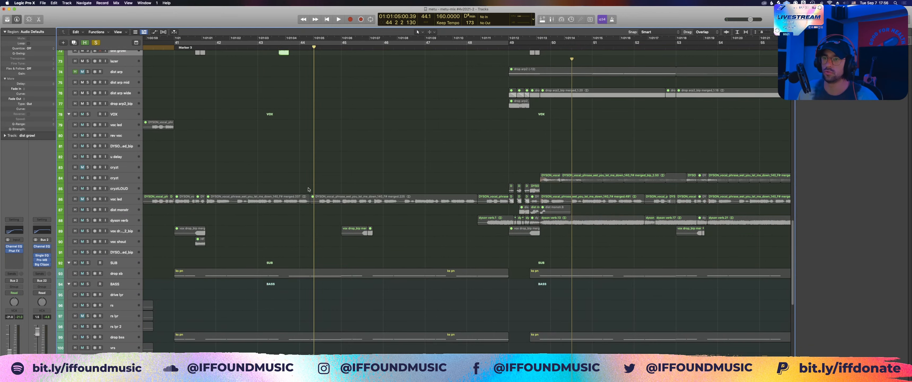
scroll(313, 188, "up", 15)
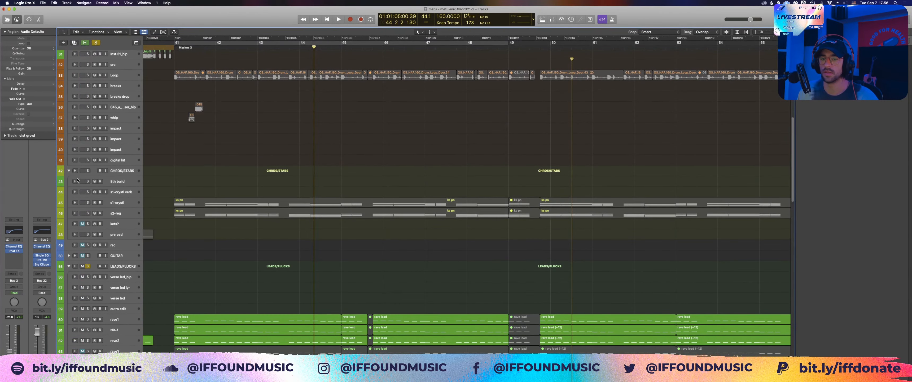
left_click(88, 171)
left_click(87, 266)
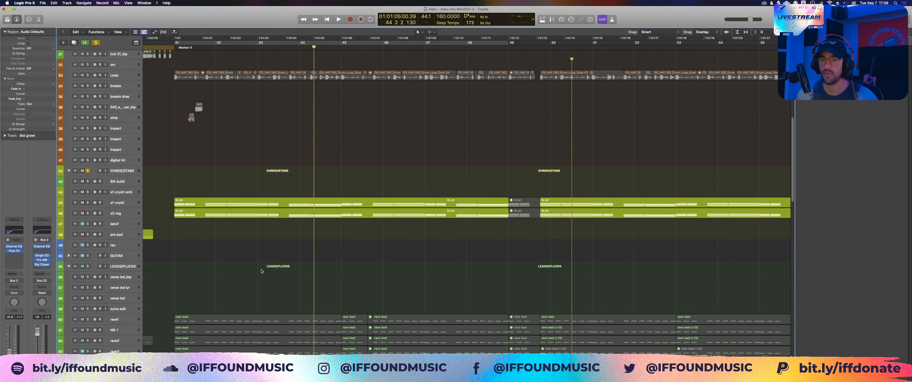
Step: Select the s2-reg chord track, move the playhead ahead of the drop, re-enable cycling over bars 41 to 49, and play
left_click(123, 204)
left_click(122, 213)
left_click(187, 170)
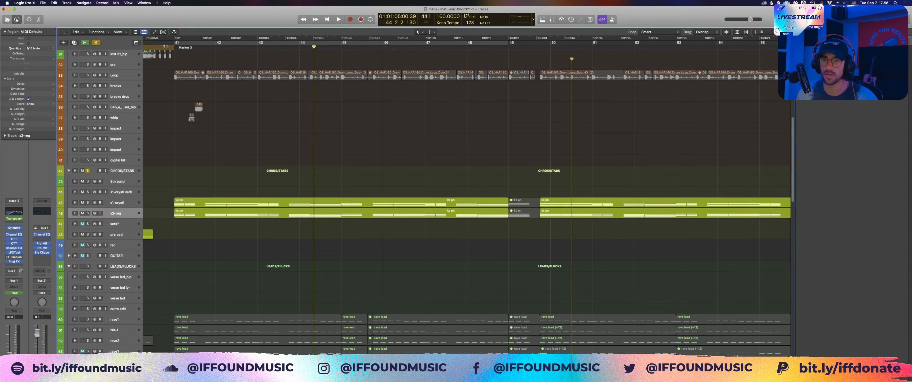
left_click(165, 47)
scroll(158, 70, "up", 10)
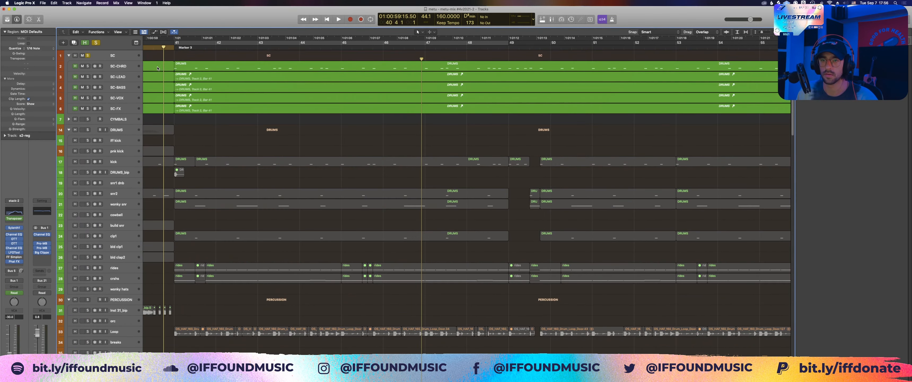
key("c")
scroll(158, 71, "down", 9)
key("space")
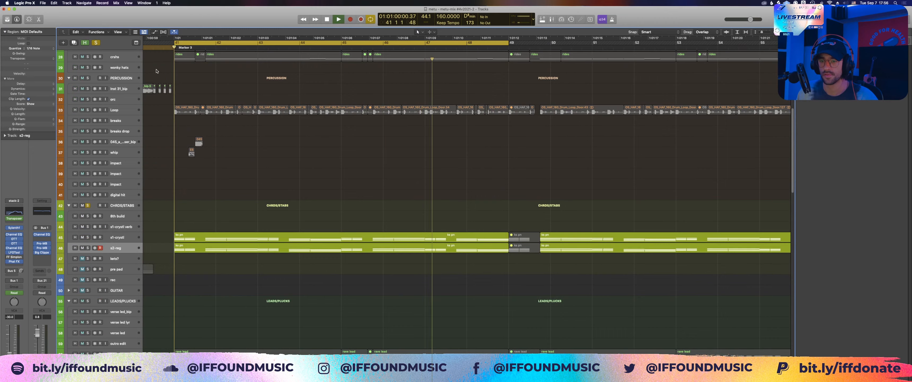
Step: Select the two chord tracks' drop regions, stop playback, and open the s1-crystl region alone in the Piano Roll
left_click(120, 238)
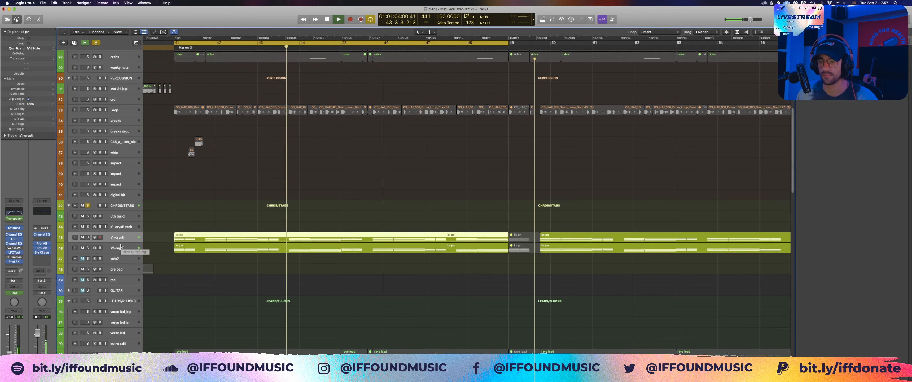
left_click_drag(183, 214, 195, 265)
key("space")
key("p")
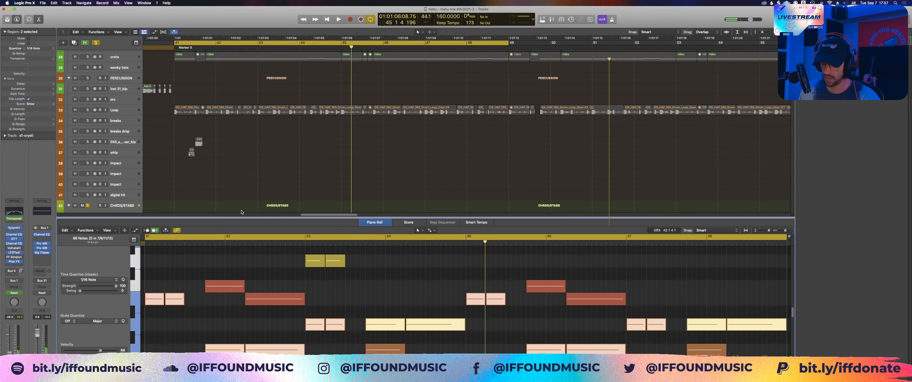
key("p")
left_click(227, 245)
double_click(227, 241)
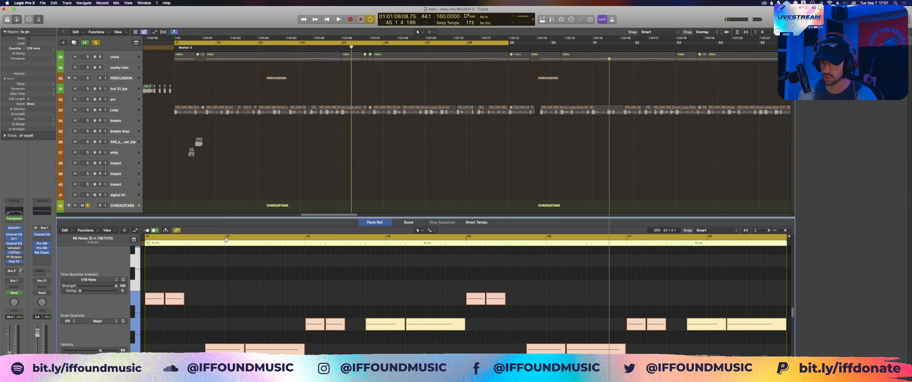
scroll(344, 284, "right", 5)
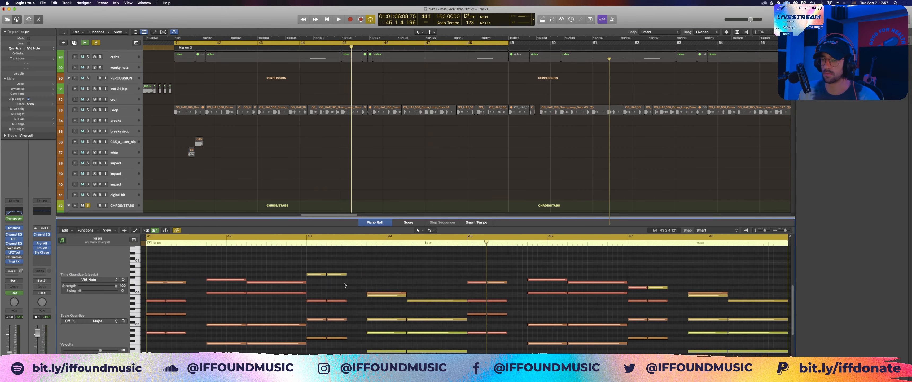
scroll(442, 275, "right", 2)
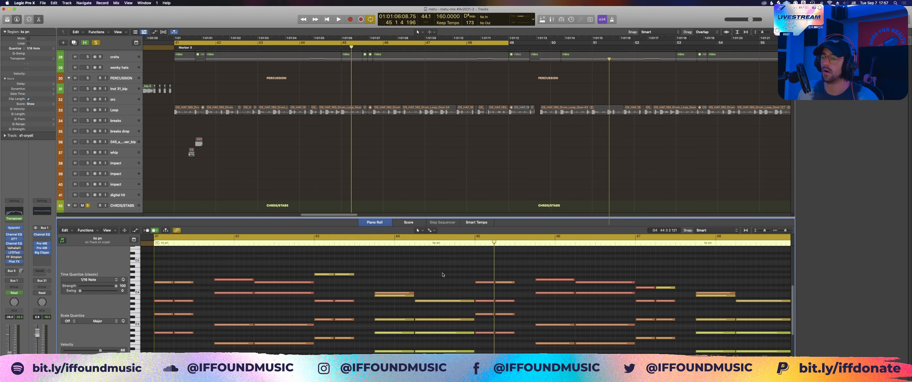
Step: Highlight individual chords in the s1-crystl progression across bars 41 to 44 to examine their notes, and clear the selection
left_click_drag(403, 274, 395, 349)
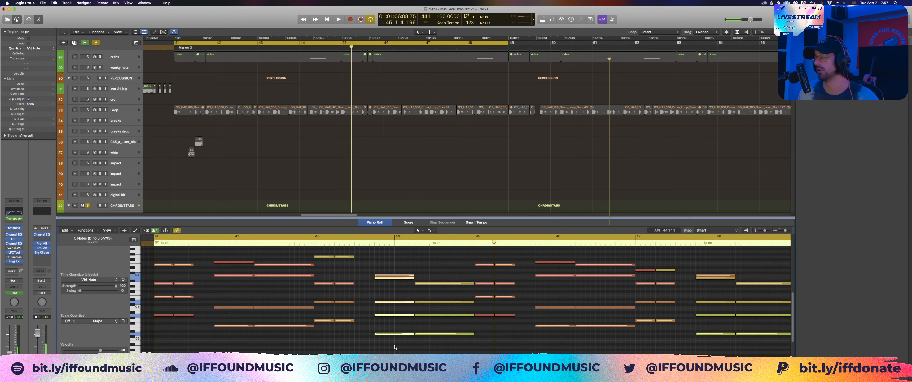
scroll(395, 347, "up", 3)
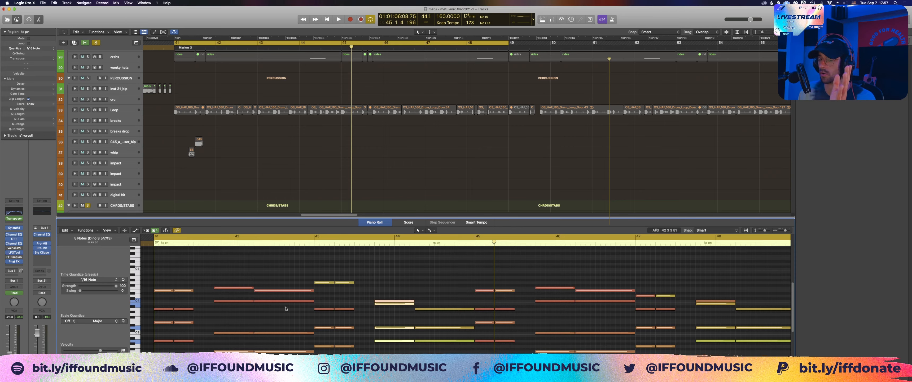
left_click_drag(187, 275, 168, 339)
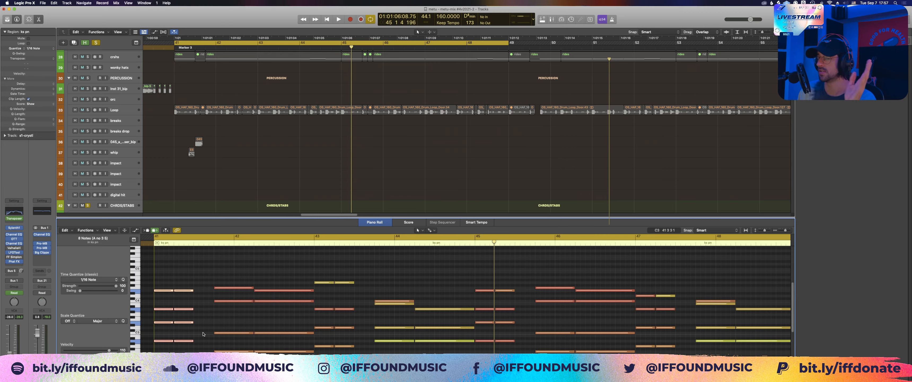
left_click_drag(222, 352, 243, 296)
left_click(248, 287)
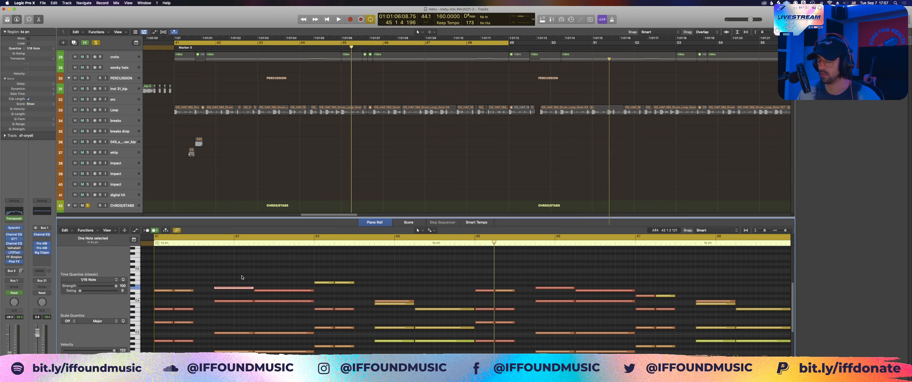
left_click_drag(431, 287, 412, 335)
left_click(417, 285)
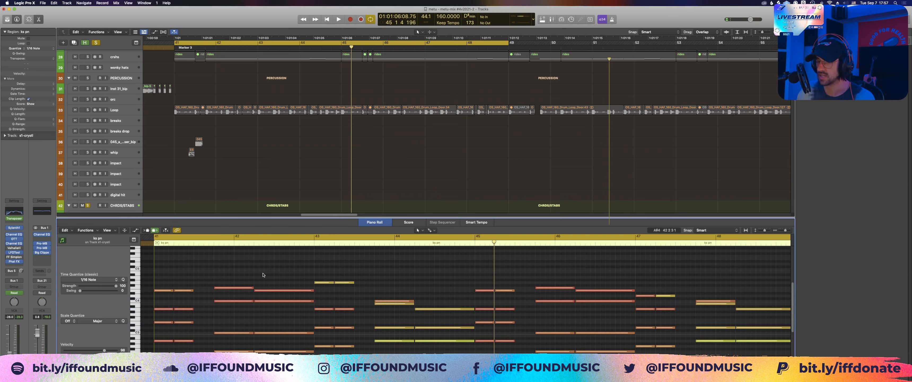
Step: Highlight the five-note chord just before bar 44 in the s1-crystl Piano Roll and play the progression to hear it
left_click_drag(256, 283, 244, 290)
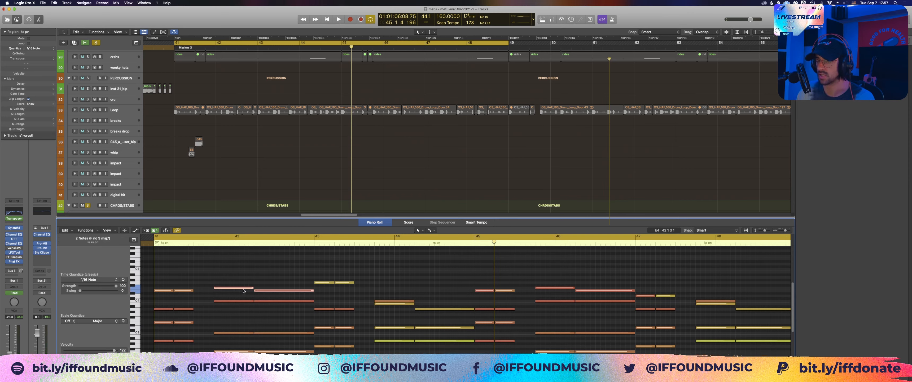
left_click(259, 280)
left_click_drag(412, 291, 375, 354)
left_click_drag(393, 290, 372, 355)
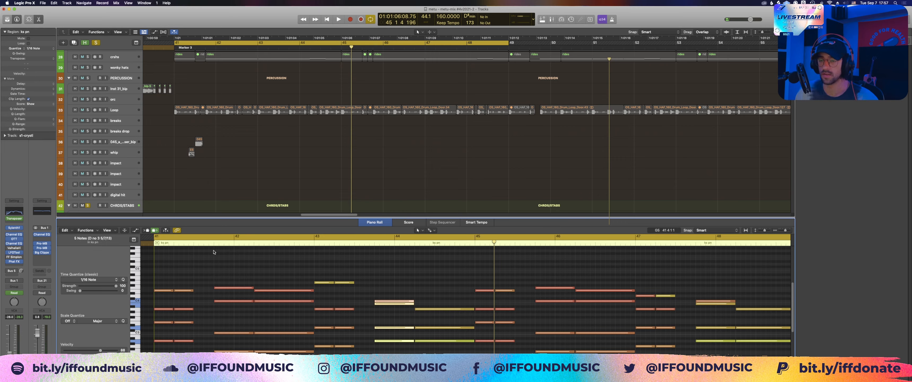
key("space")
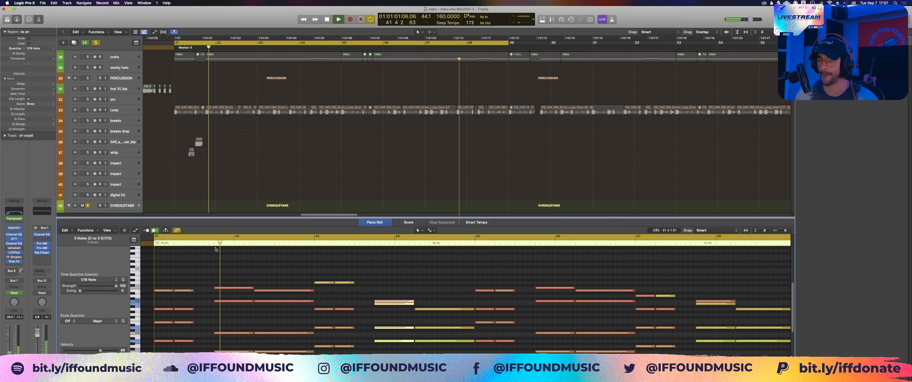
key("space")
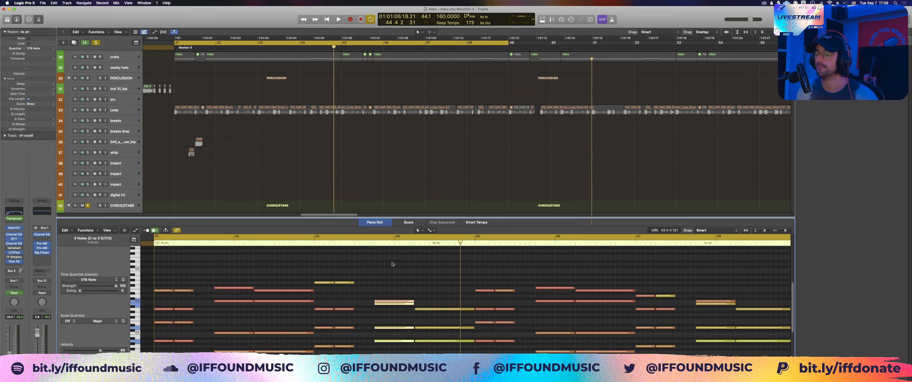
Step: Close the Piano Roll, clear the region selection, and check the s1-crystl track's Sylenth1 instrument
key("e")
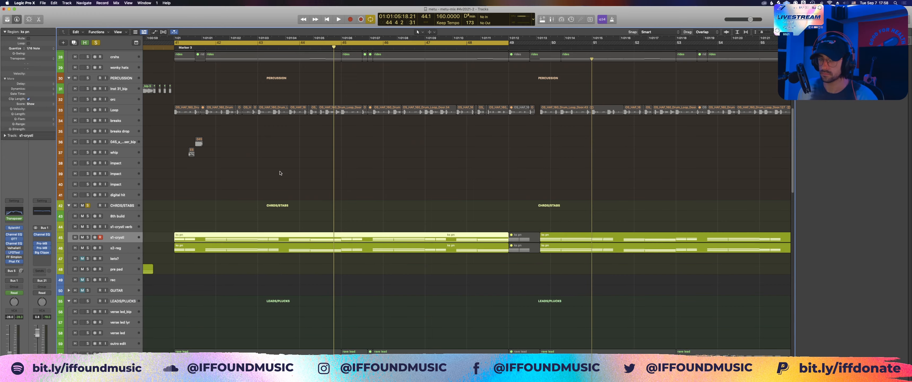
left_click(280, 173)
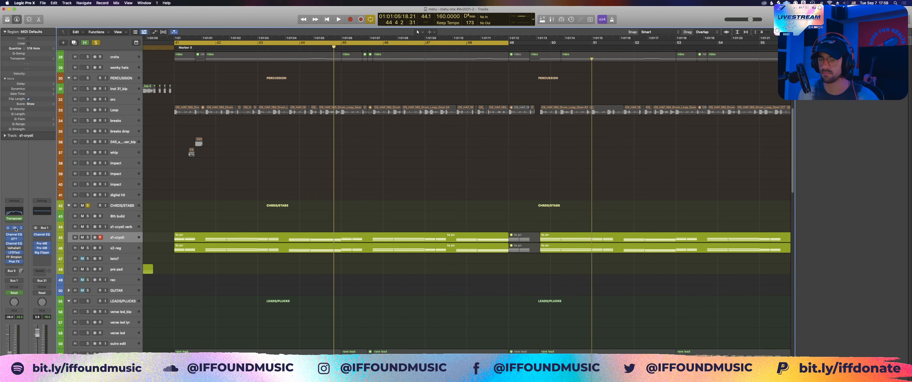
left_click(15, 229)
left_click(15, 229)
Step: Select the s2-reg chord track, check its Sylenth1 instrument, and hide the open plug-in windows
left_click(107, 245)
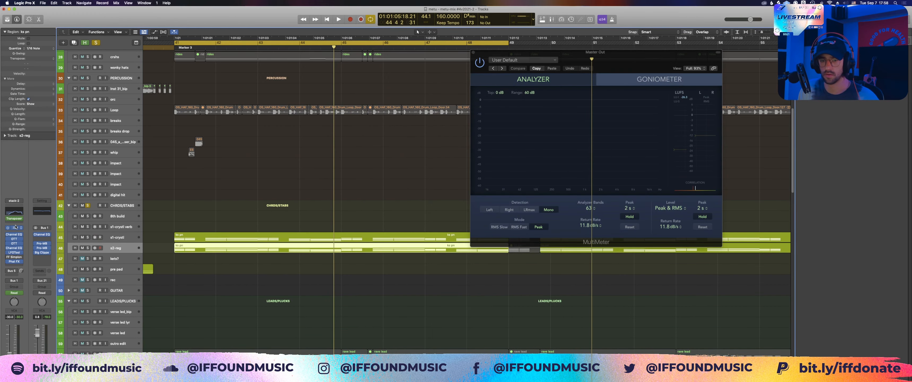
left_click(15, 227)
left_click(21, 229)
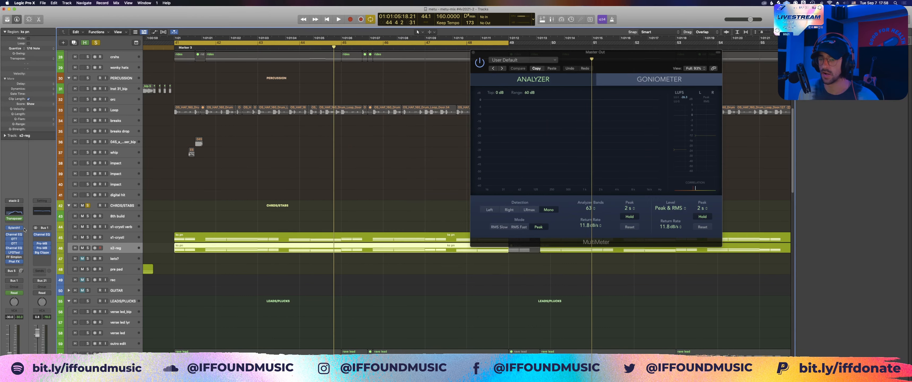
left_click(158, 232)
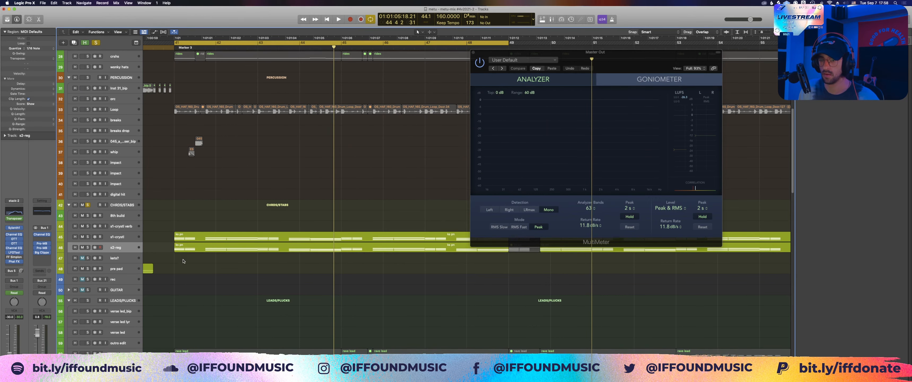
scroll(180, 255, "down", 4)
key("v")
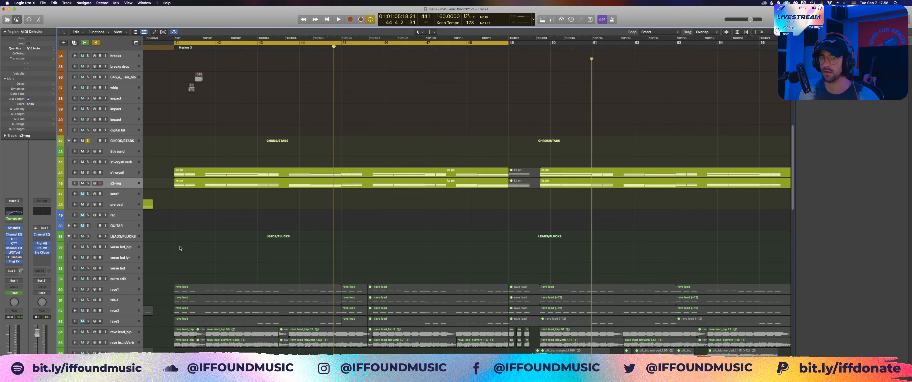
Step: Solo the LEADS/PLUCKS group alongside CHRDS/STABS, play the start of the drop from bar 41, and stop
scroll(180, 248, "down", 2)
scroll(191, 216, "down", 2)
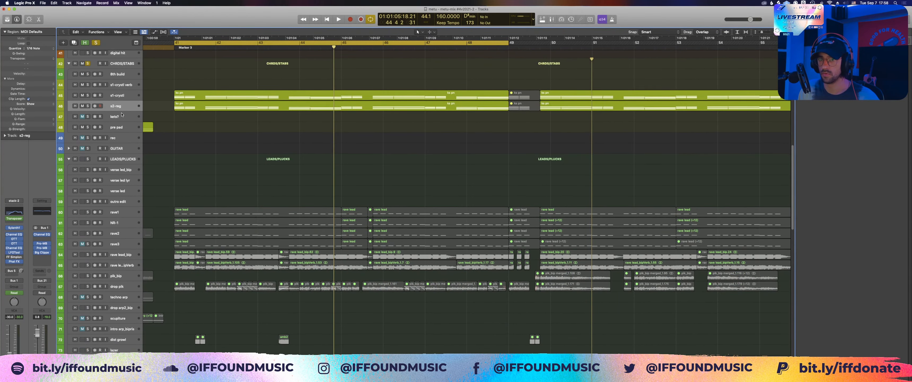
left_click(88, 159)
scroll(223, 145, "up", 6)
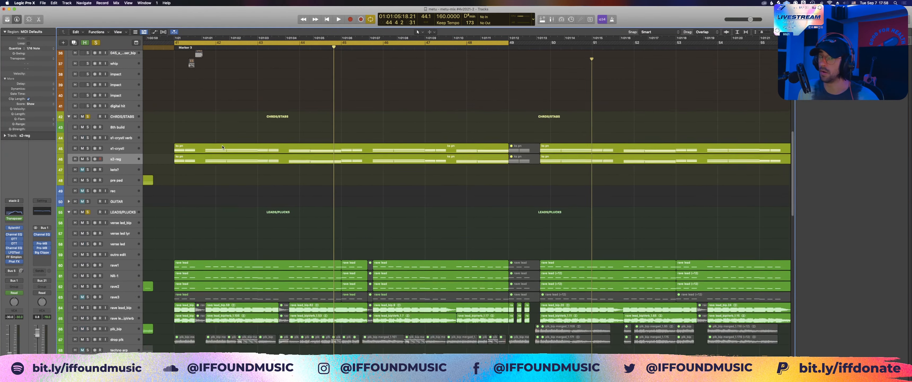
key("space")
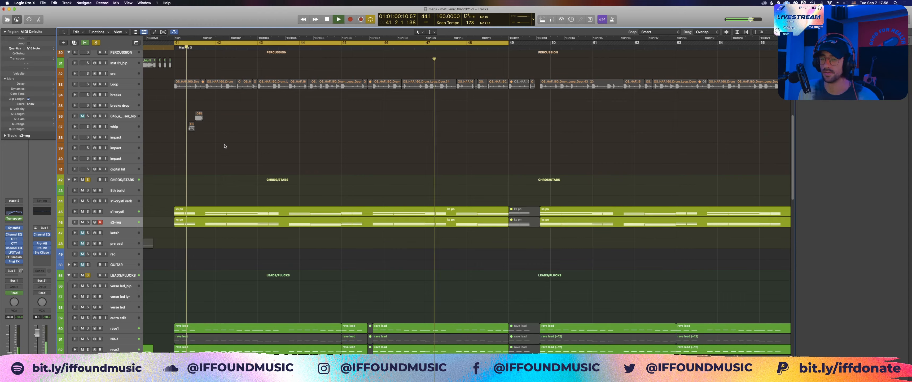
key("space")
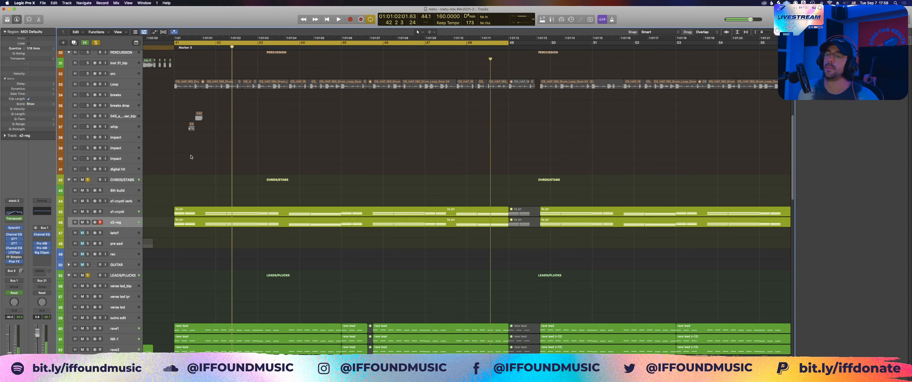
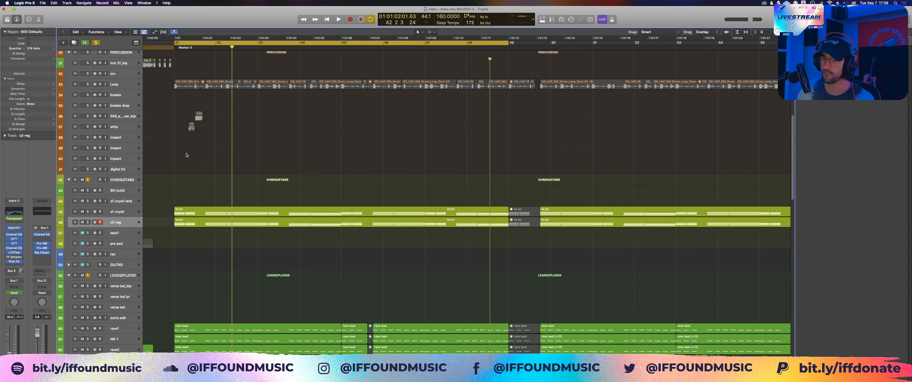
Step: Select the s1-crystl track, clear the region selection, and solo the SUB and BASS groups alongside the chords and leads
left_click(120, 212)
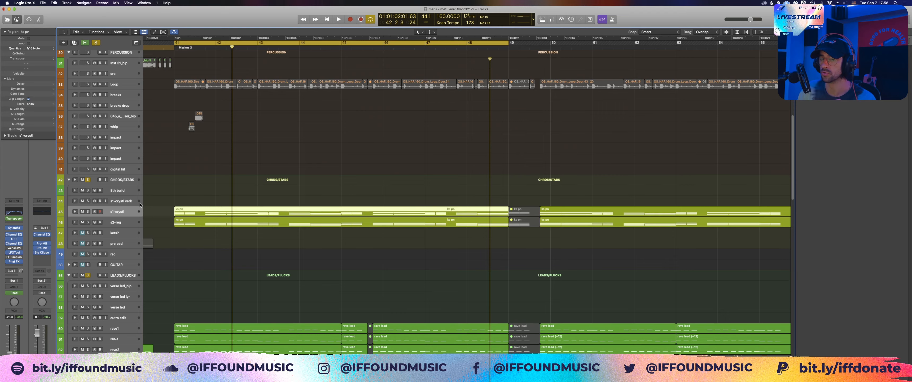
left_click(170, 189)
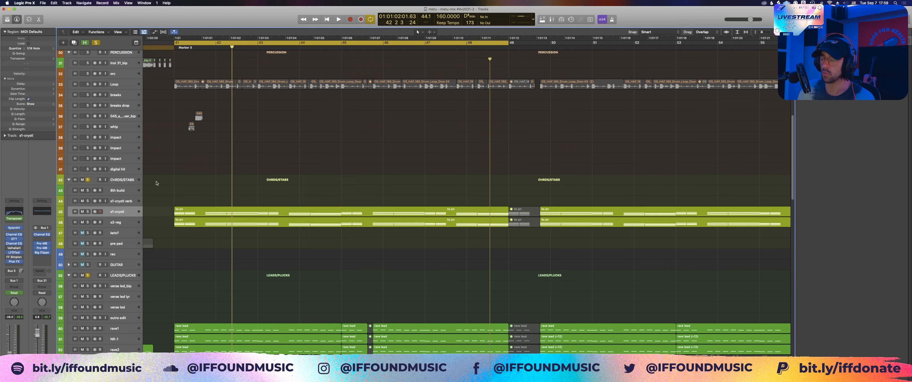
scroll(156, 183, "down", 15)
left_click(88, 293)
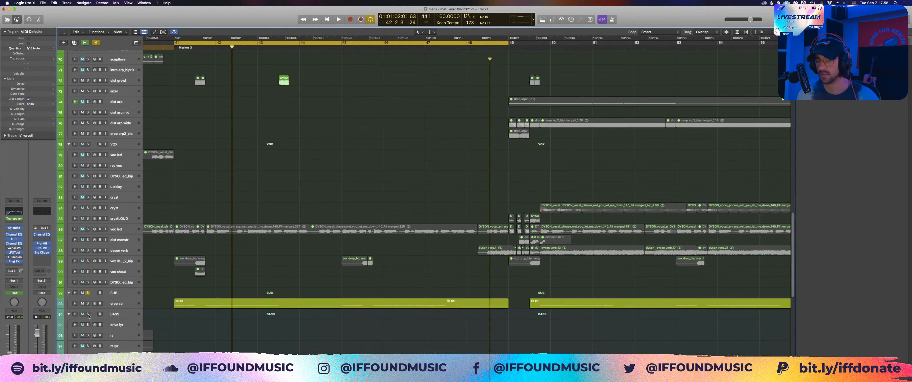
left_click(88, 315)
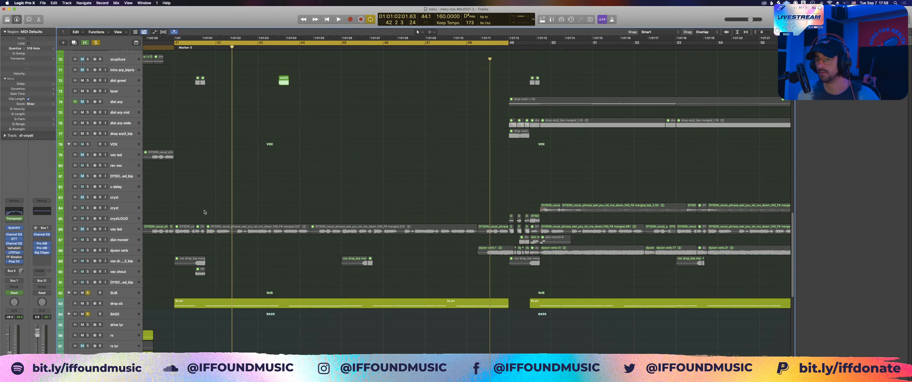
Step: Play the drop from bar 41, switching the CHRDS/STABS solo off and back on twice to compare, and stop
scroll(203, 212, "down", 1)
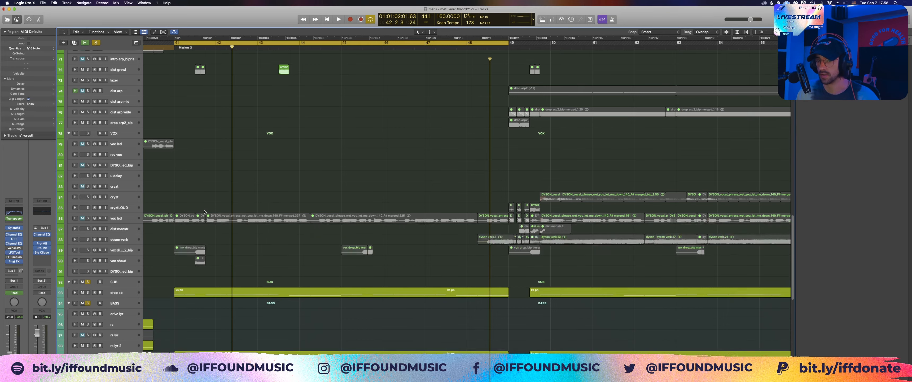
scroll(205, 211, "down", 5)
key("space")
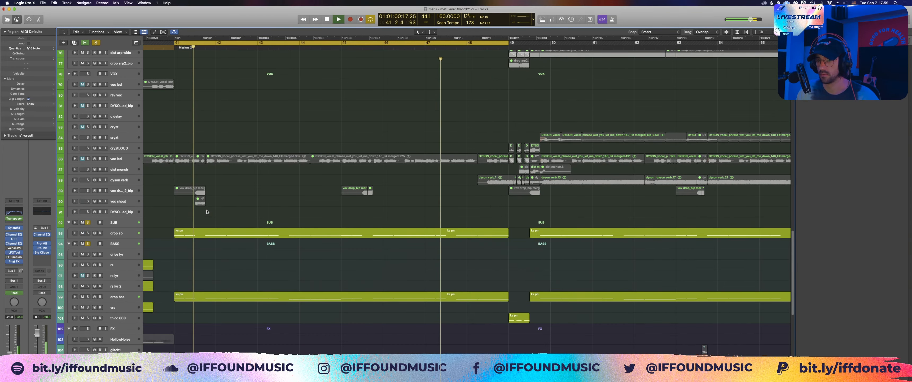
scroll(207, 211, "up", 15)
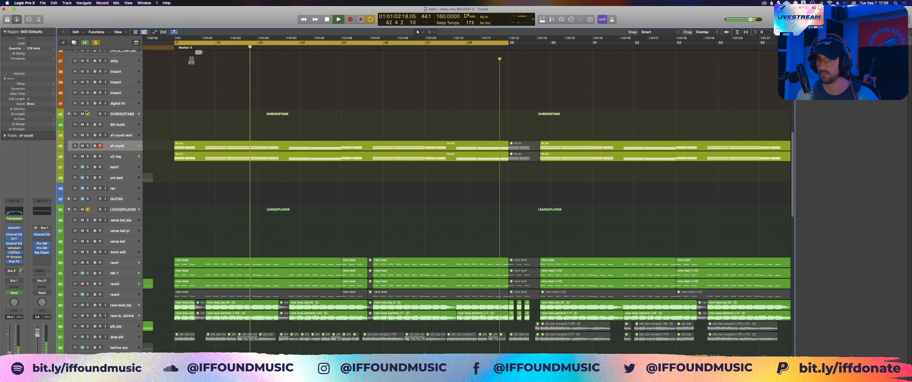
left_click(88, 114)
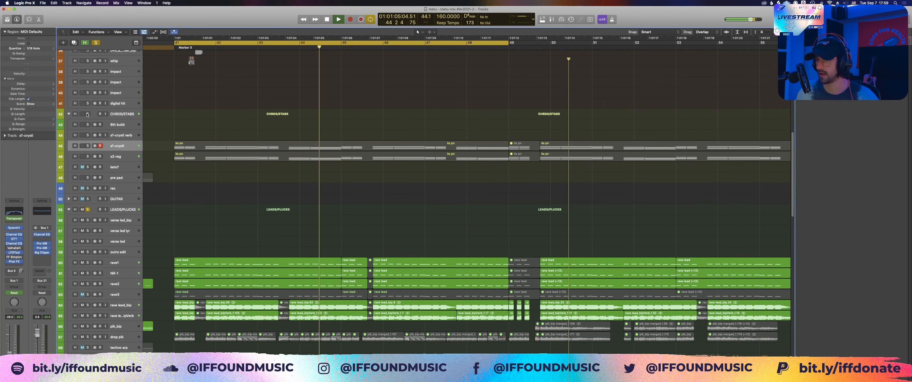
left_click(87, 114)
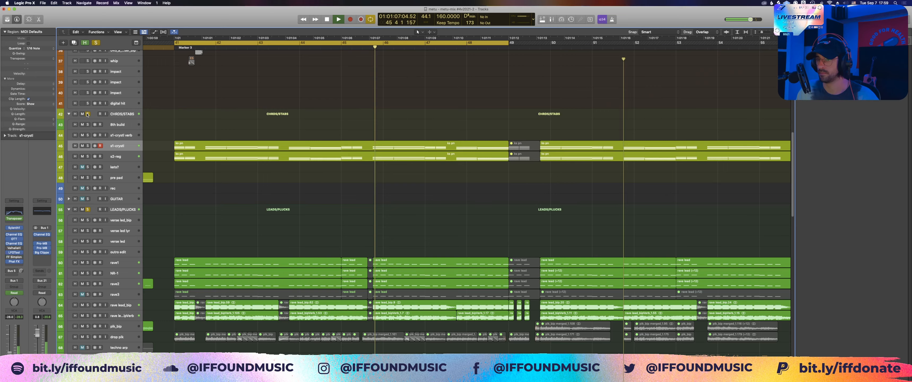
left_click(88, 114)
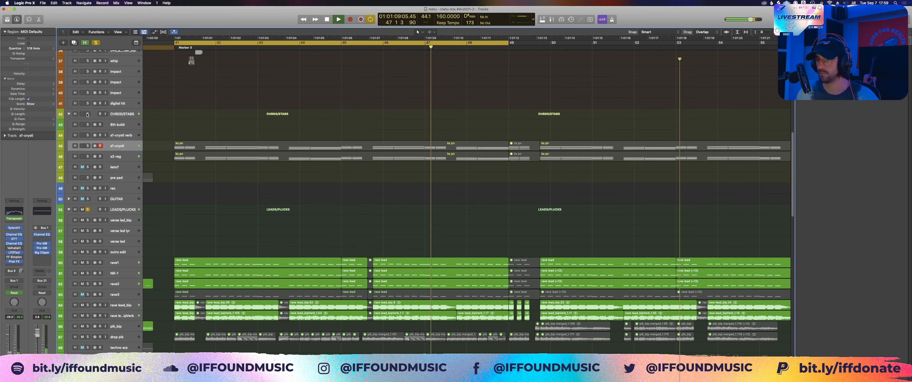
left_click(87, 114)
key("space")
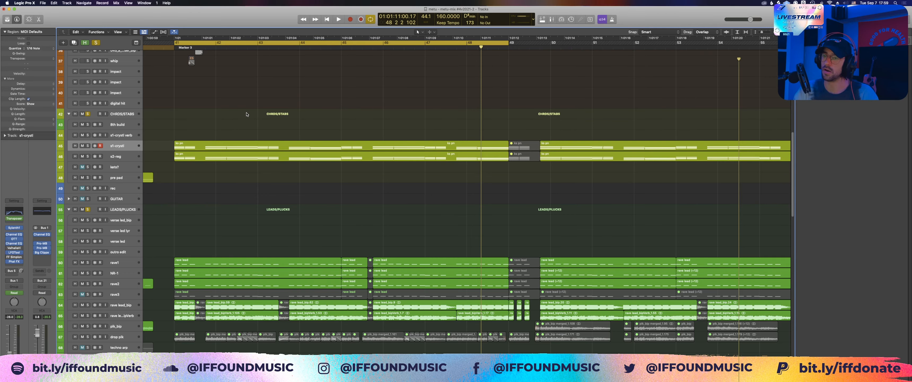
Step: Highlight the s1-crystl and s2-reg chord regions at the drop, together with the rave lead regions beneath them
scroll(247, 114, "down", 3)
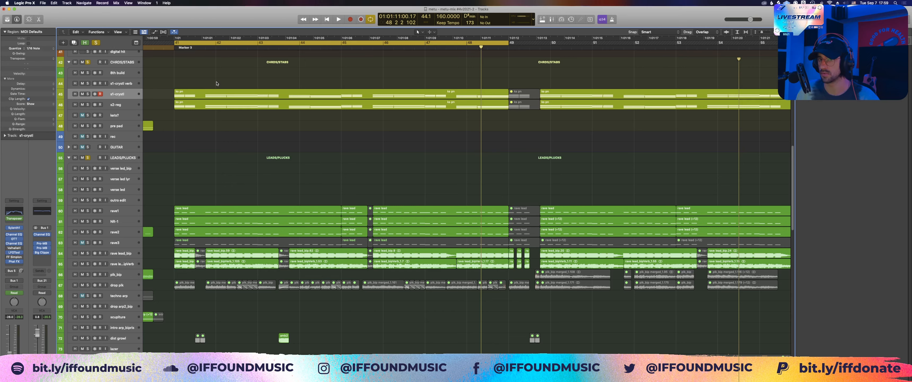
left_click(215, 94)
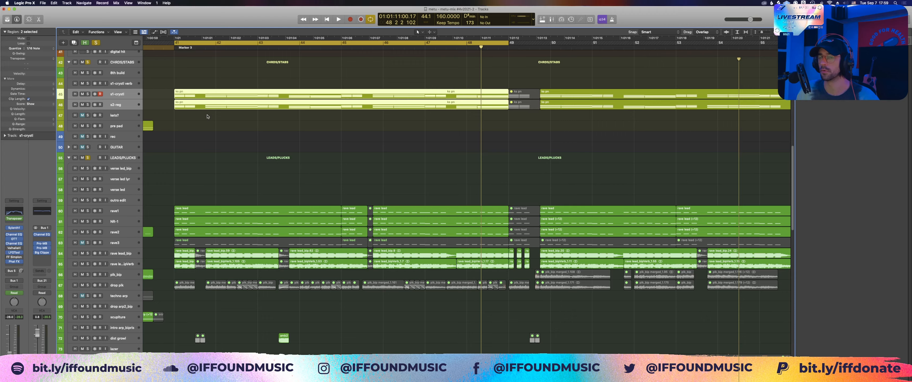
left_click_drag(251, 144, 256, 79)
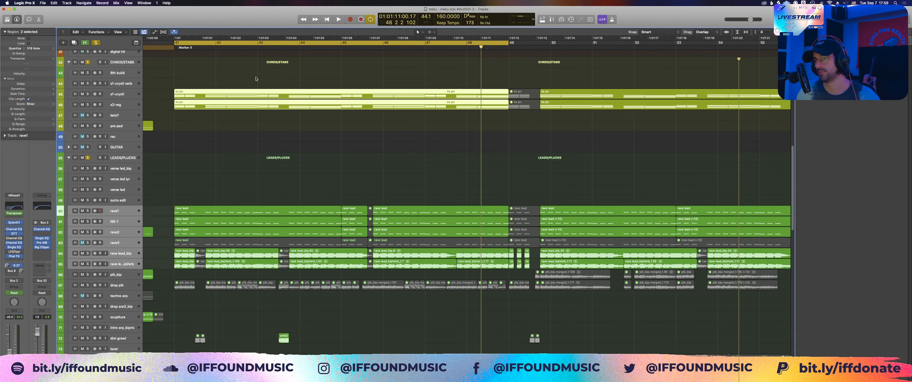
Step: Select the drop bss track, examine its Serum instrument and preset, and close the plug-in windows
scroll(233, 161, "down", 15)
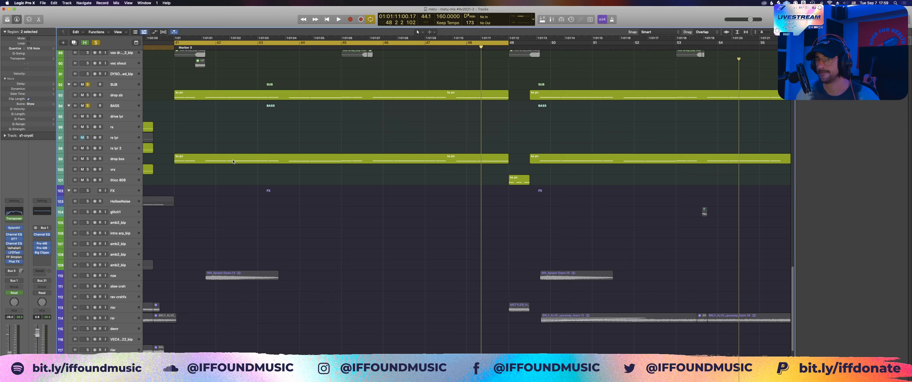
left_click(233, 161)
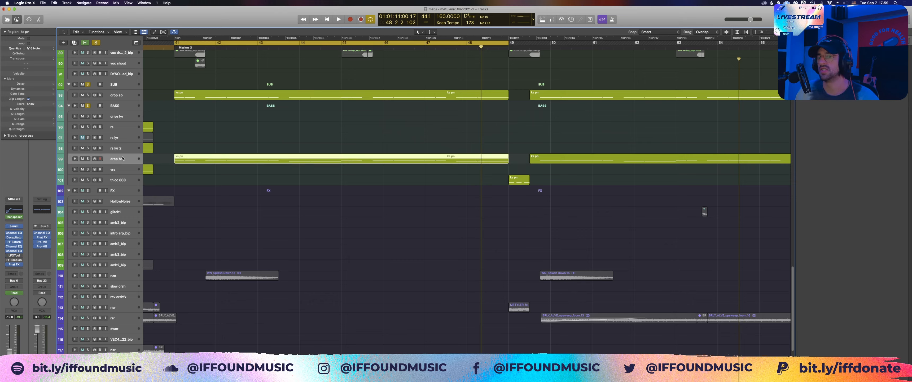
left_click(122, 158)
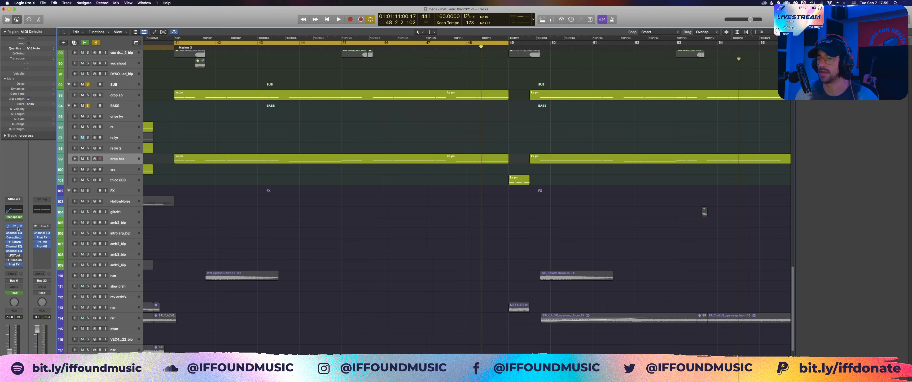
left_click(18, 227)
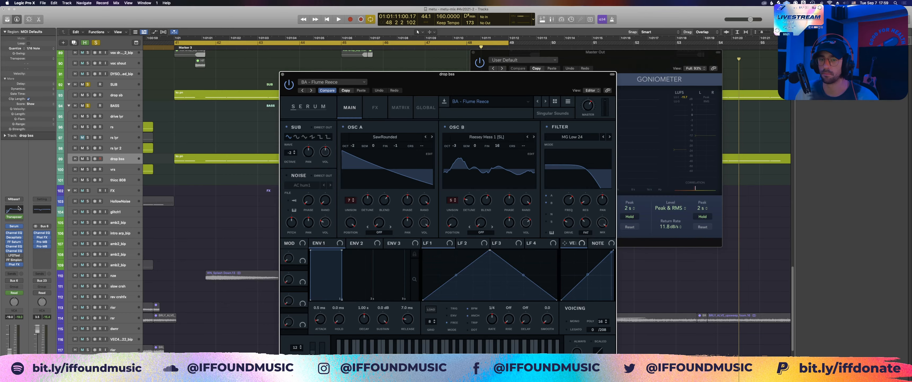
left_click(19, 208)
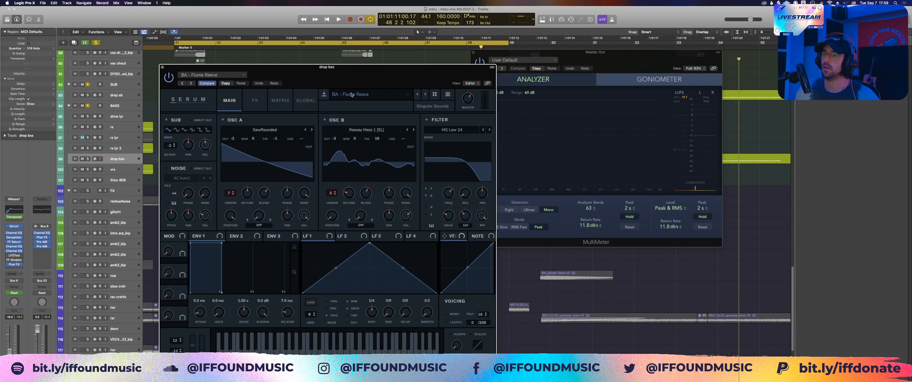
left_click(352, 95)
mouse_move(393, 244)
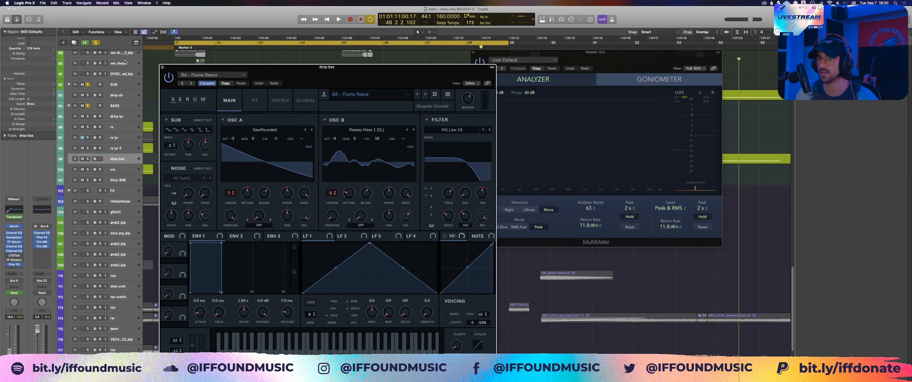
left_click(163, 67)
key("super+w")
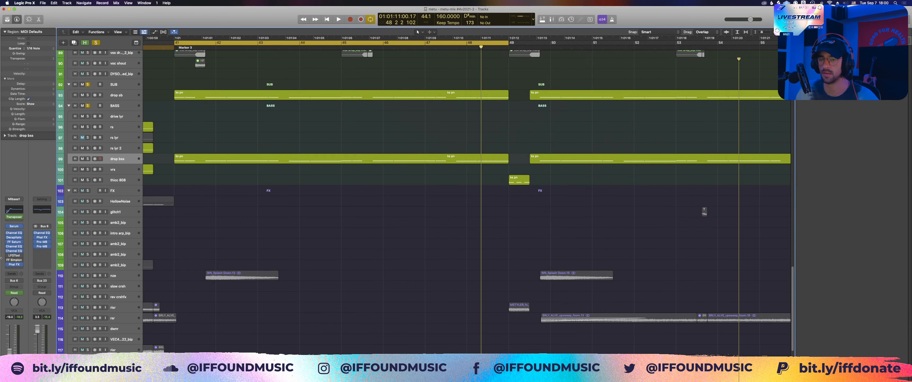
Step: Check the Decapitator and Phat FX effects on the drop bss track and close their windows
left_click(14, 238)
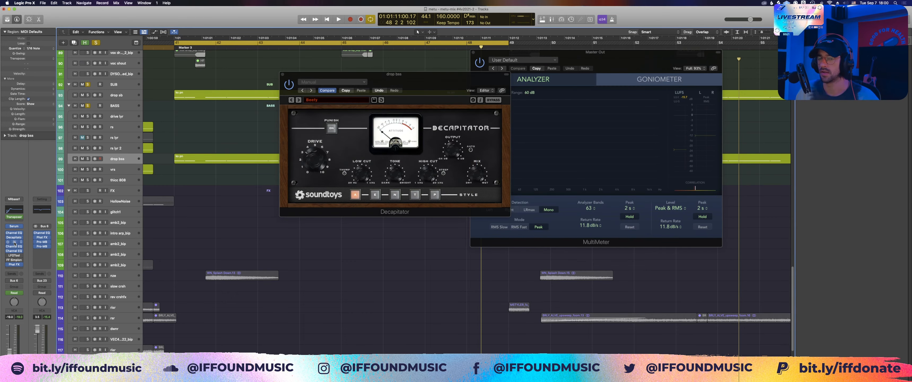
key("super+w")
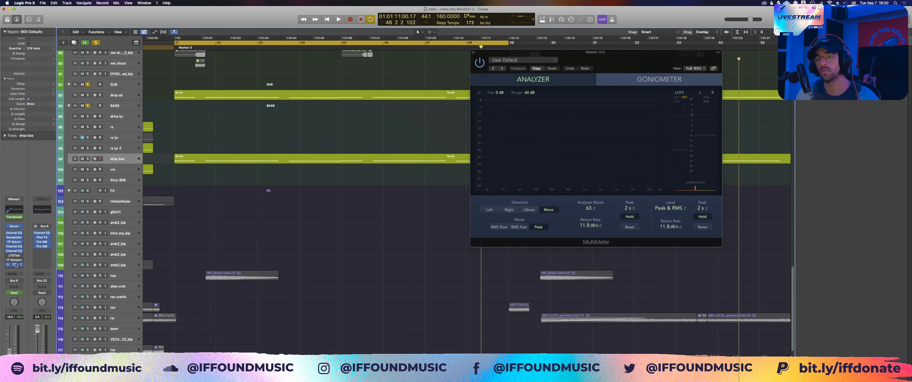
left_click(15, 264)
key("super+w")
scroll(264, 222, "up", 8)
key("super+w")
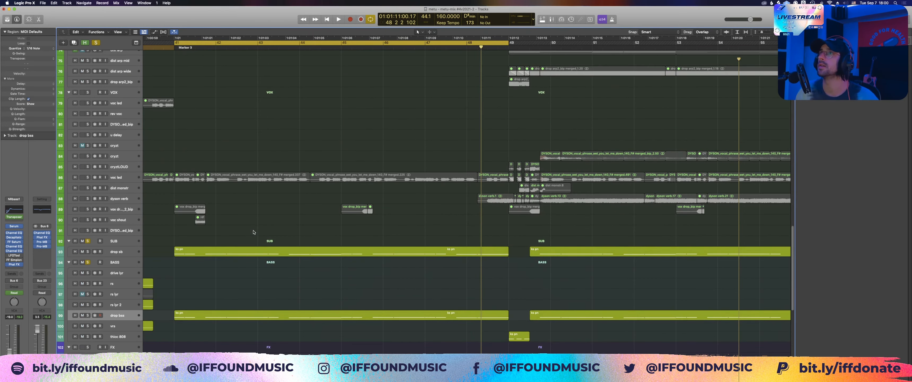
Step: Play the drop from bar 41, switch the BASS group's solo off and back on to compare, and stop
scroll(264, 221, "down", 8)
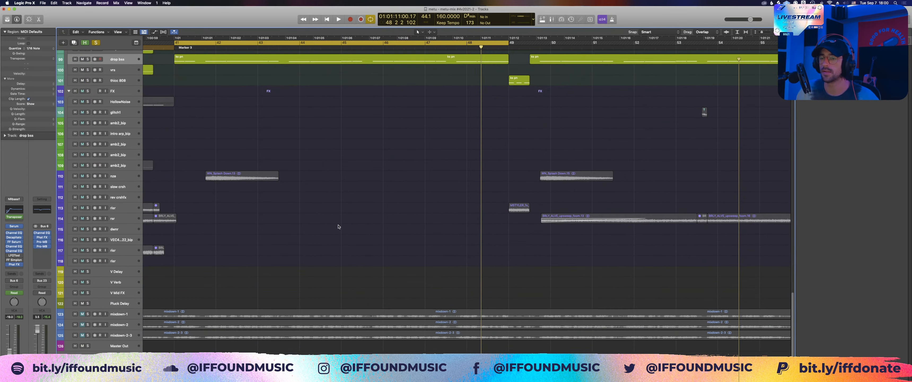
scroll(338, 227, "up", 4)
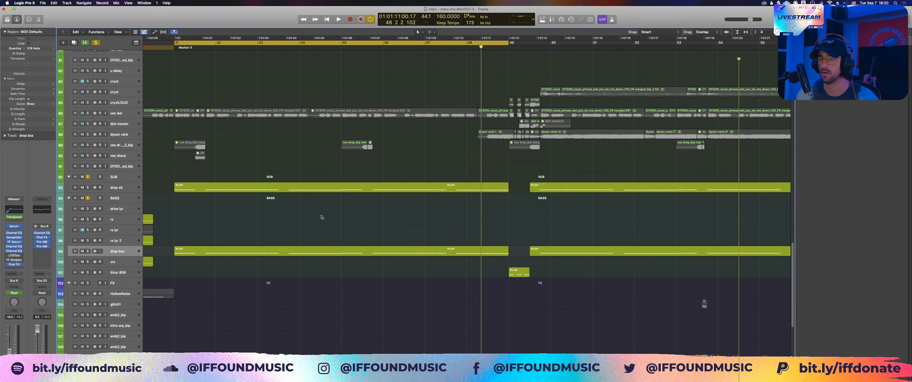
scroll(322, 217, "up", 2)
key("space")
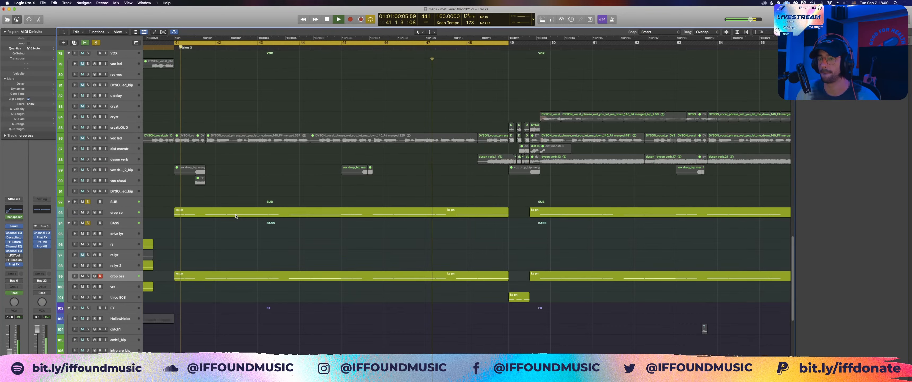
scroll(236, 216, "up", 10)
scroll(103, 170, "down", 10)
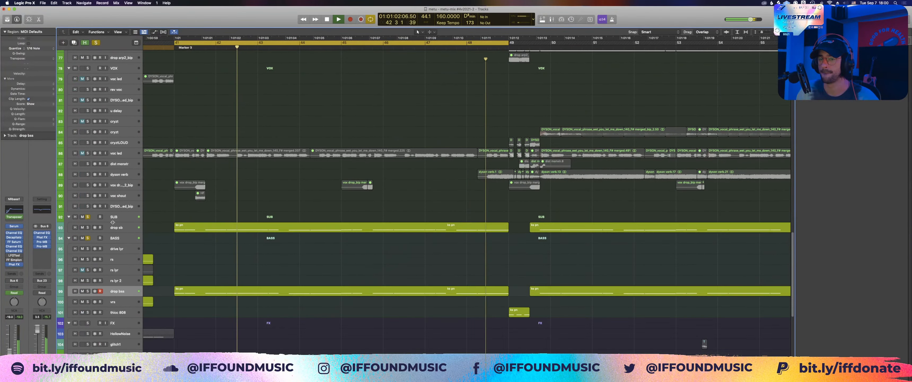
left_click(87, 238)
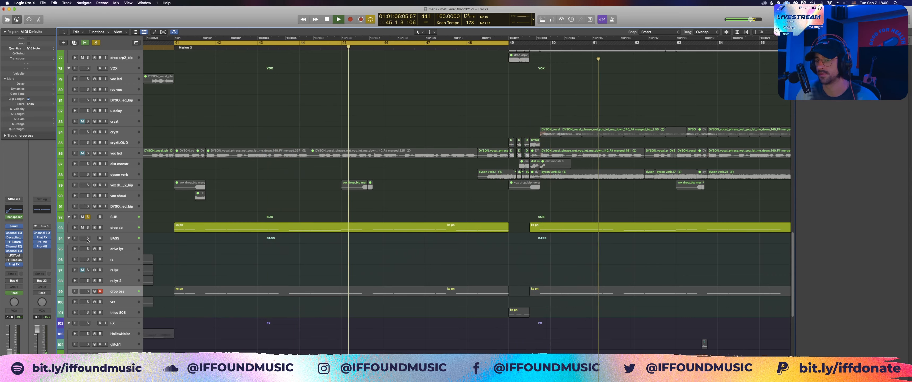
left_click(87, 239)
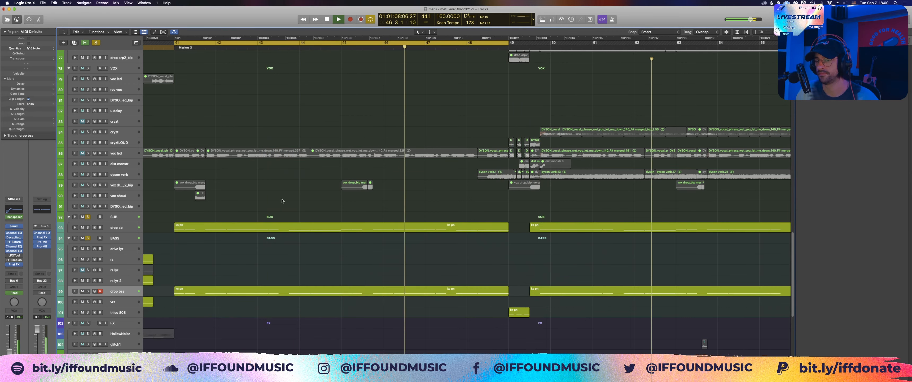
key("space")
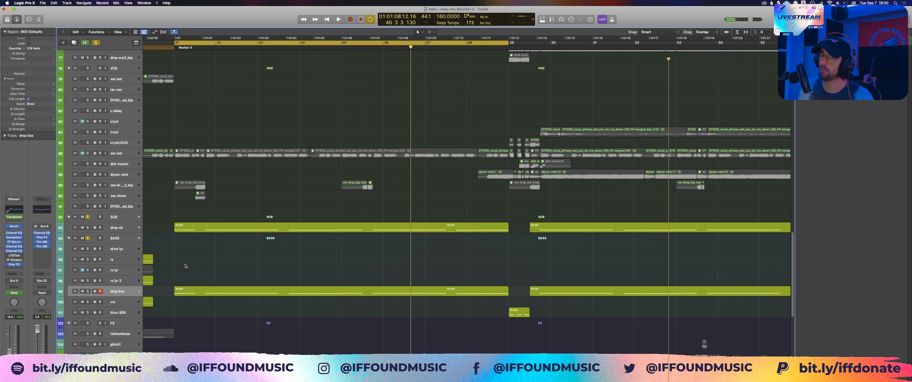
Step: Highlight the drop bss region starting at bar 41, and clear the region selection
left_click(193, 290)
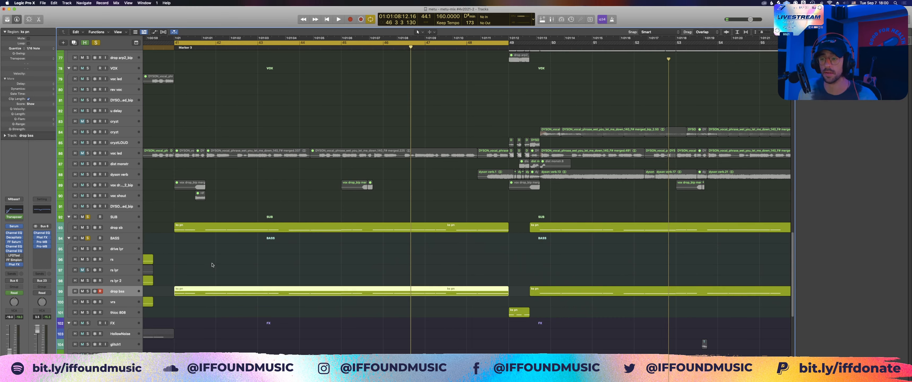
left_click_drag(216, 263, 203, 298)
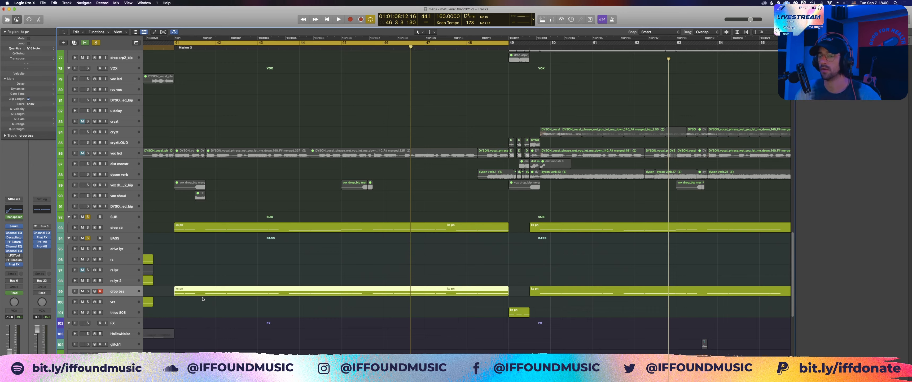
left_click_drag(209, 304, 199, 282)
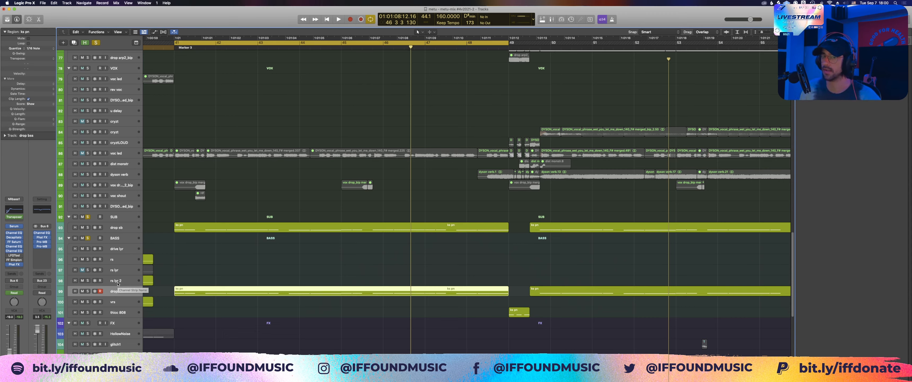
left_click(187, 301)
scroll(148, 178, "up", 5)
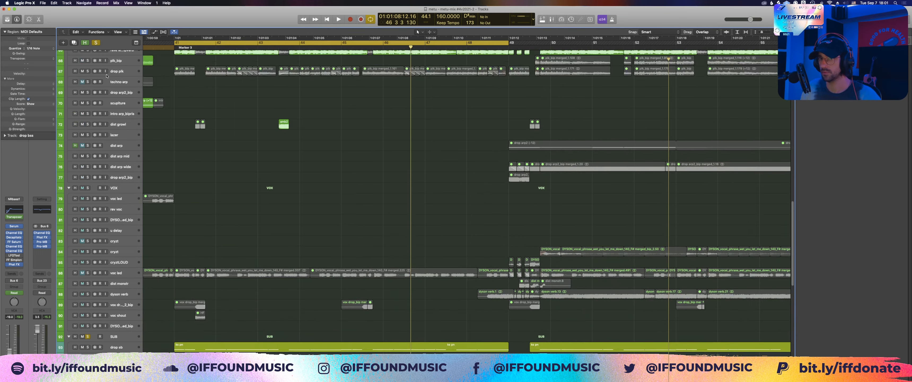
Step: Clear all solos, return to the drop around bar 41, disable cycling and set the playhead at bar 40
left_click(96, 43)
key("z")
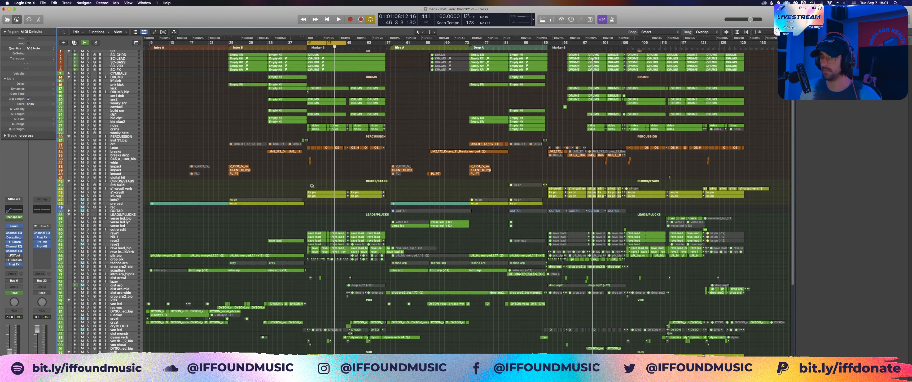
left_click_drag(302, 180, 439, 354)
scroll(206, 227, "left", 3)
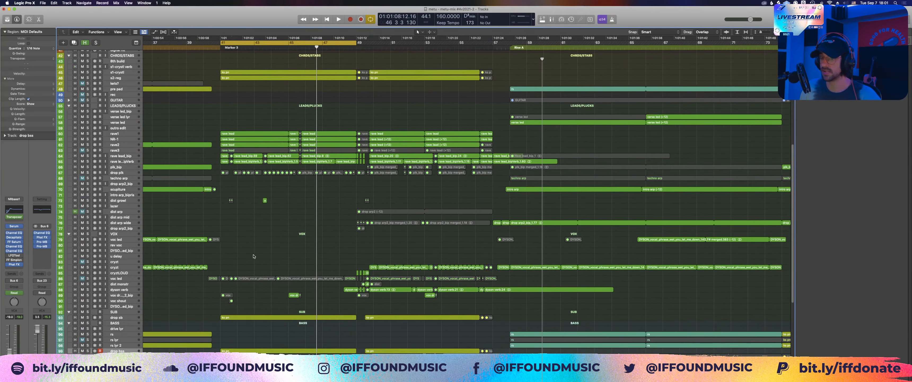
key("c")
left_click(205, 116)
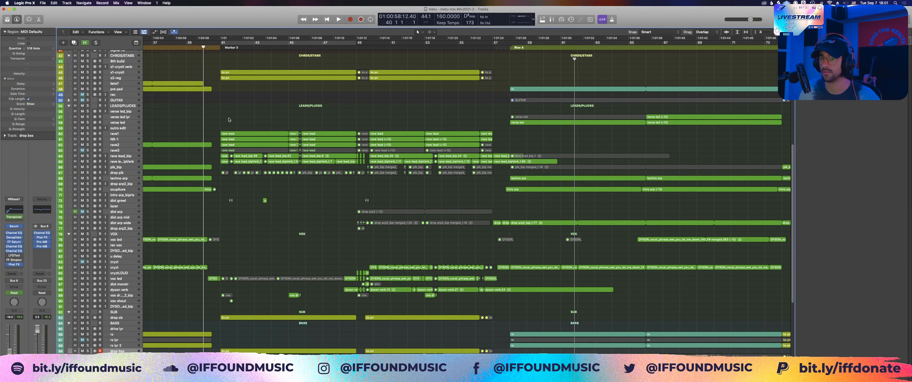
Step: Highlight the two Splash Down regions in the drop's FX group
scroll(248, 162, "down", 4)
scroll(248, 162, "down", 4)
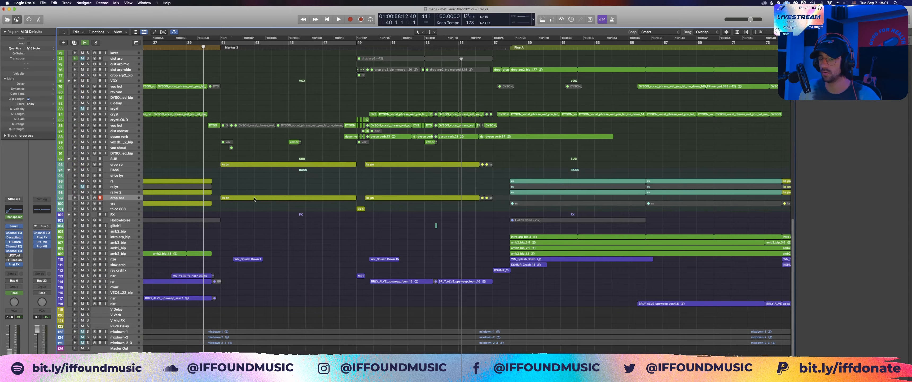
left_click_drag(257, 247, 392, 273)
left_click_drag(391, 250, 231, 266)
key("z")
key("z")
Step: Highlight the drop's upsweep riser regions, single out the last one, and clear the selection
left_click_drag(380, 277, 452, 291)
left_click(455, 287)
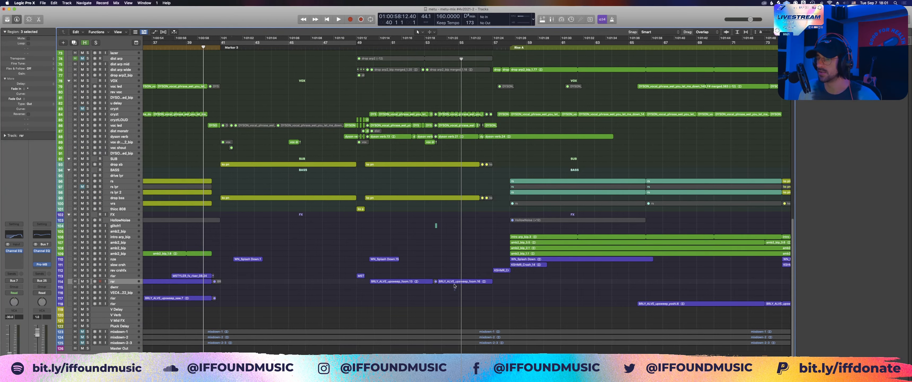
key("a")
key("a")
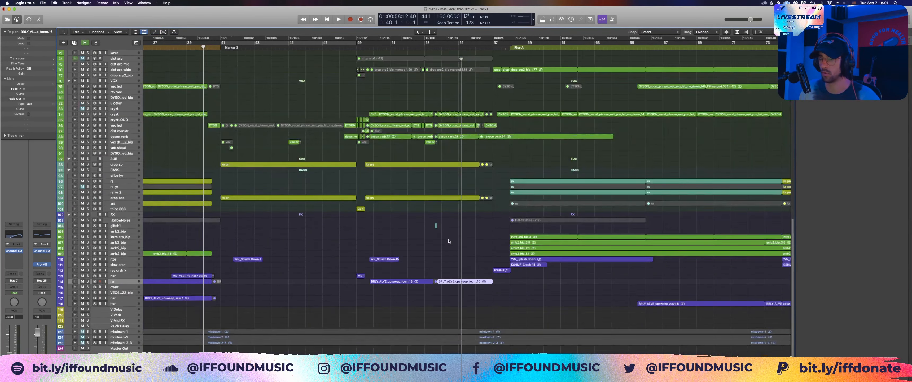
left_click(436, 227)
Step: Solo the VOX group, play the drop vocals from bar 48, and stop playback
scroll(436, 248, "up", 8)
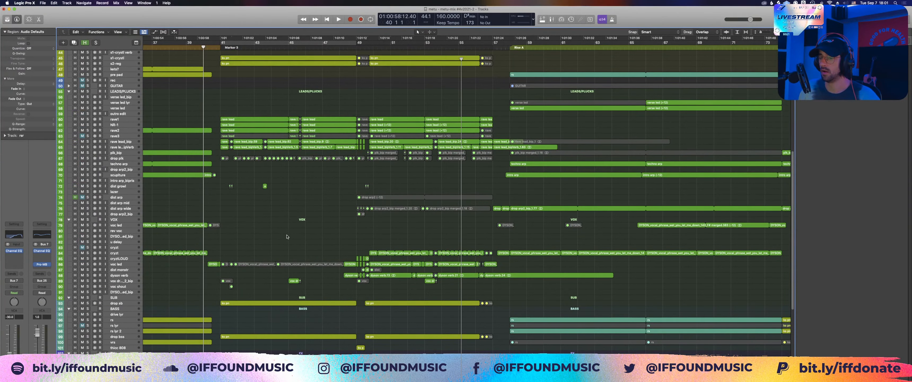
left_click_drag(287, 236, 625, 302)
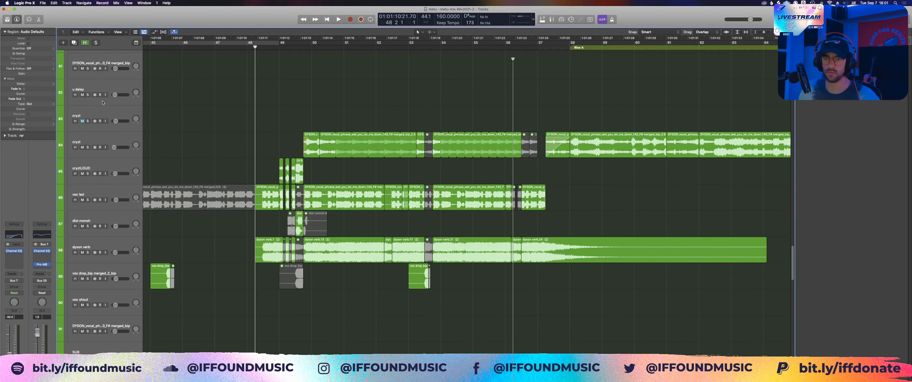
scroll(153, 144, "up", 5)
left_click(88, 137)
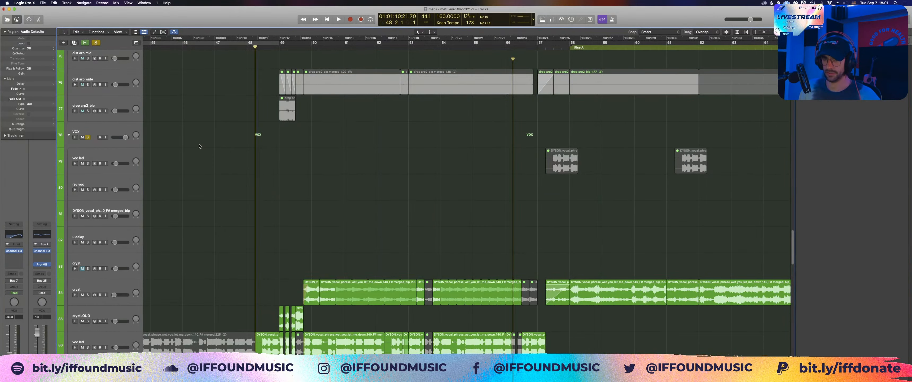
key("z")
key("z")
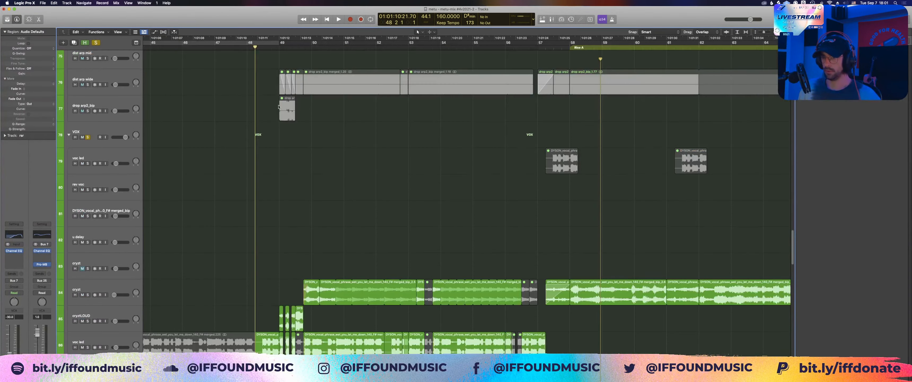
key("space")
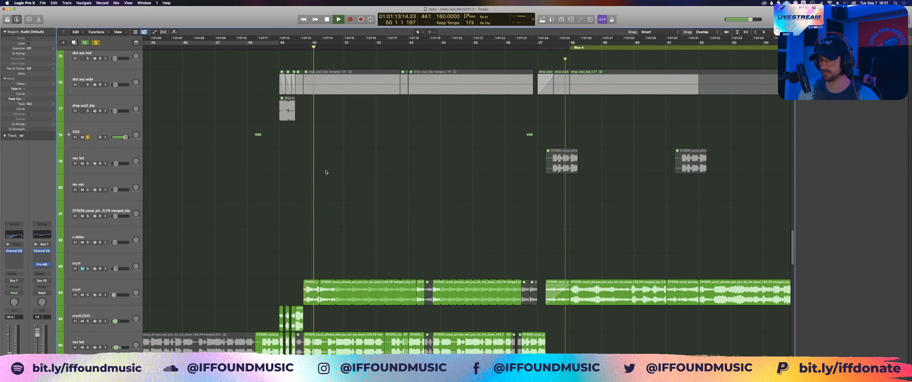
scroll(367, 269, "down", 5)
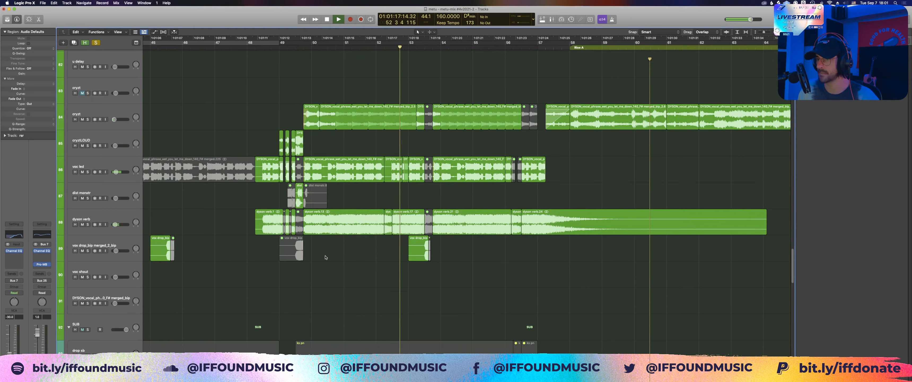
key("space")
Step: Highlight the drop's vocal regions on the voc led, dyson verb and number 84 tracks in turn
left_click(366, 170)
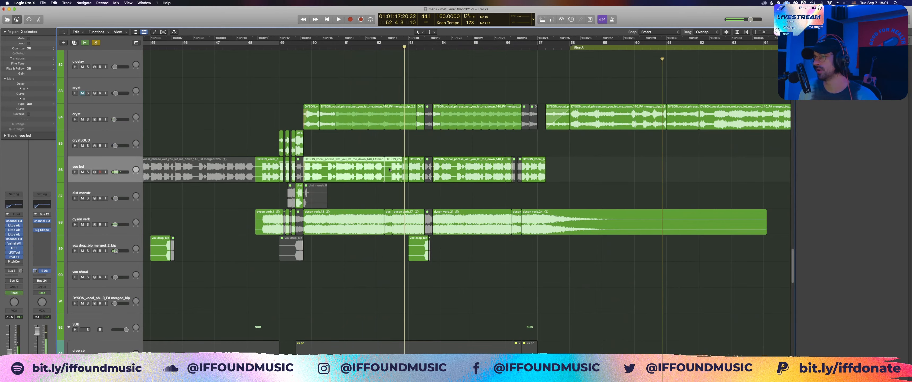
left_click_drag(366, 151, 457, 172)
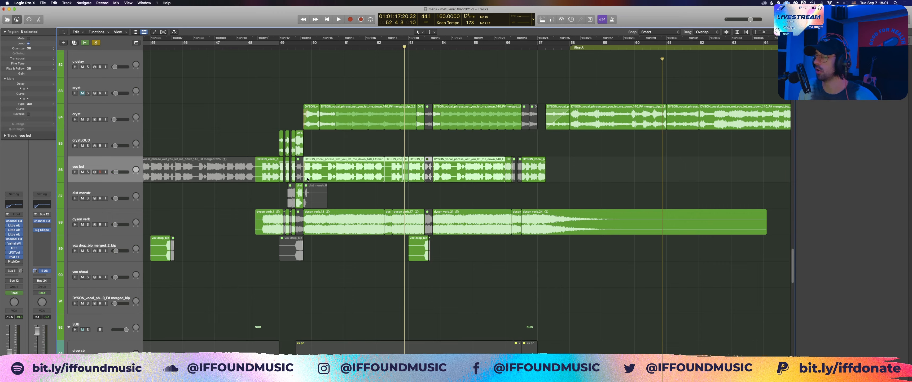
left_click_drag(368, 199, 508, 224)
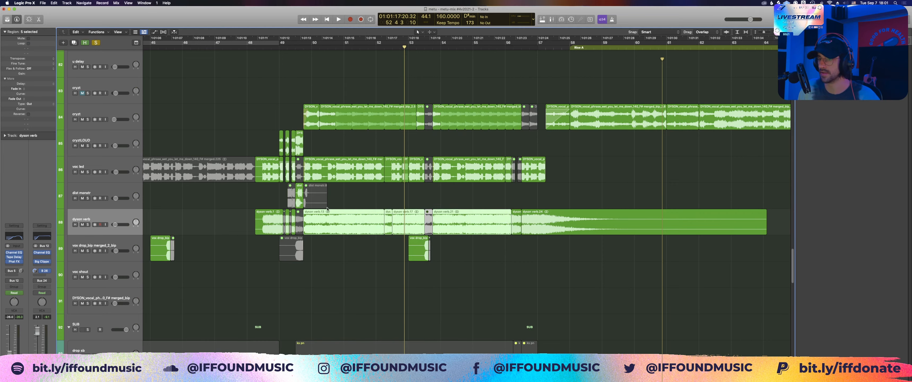
left_click(389, 222)
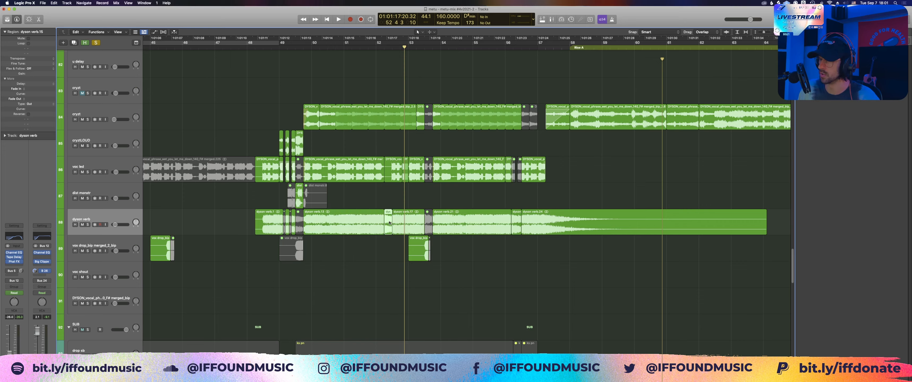
left_click(389, 222, "shift")
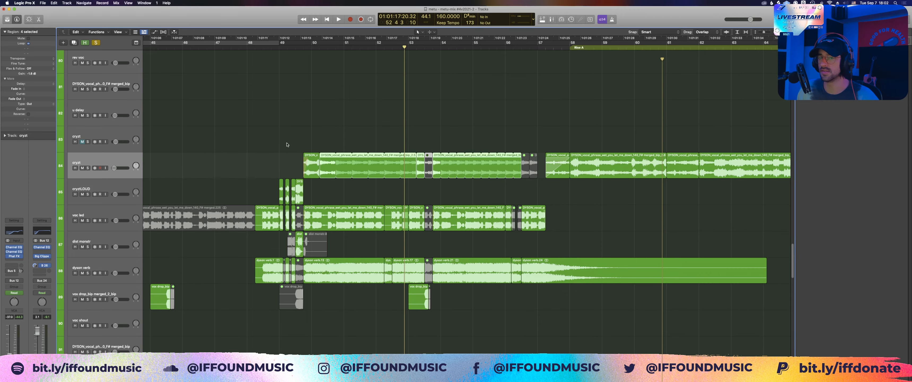
left_click_drag(287, 145, 392, 162)
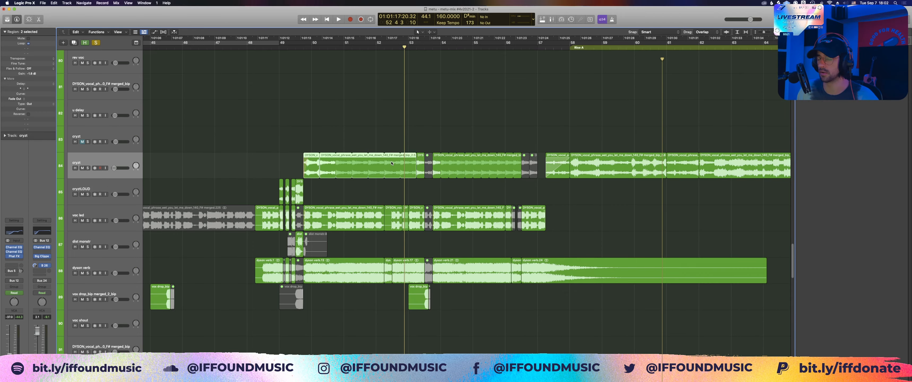
left_click(392, 162)
Step: Clear the VOX solo, play the full arrangement of the section following the drop from bar 57, and stop
scroll(307, 150, "up", 10)
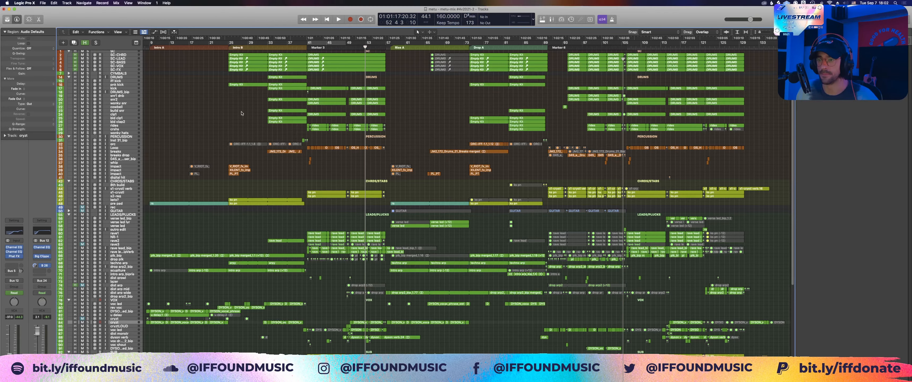
scroll(343, 204, "up", 5)
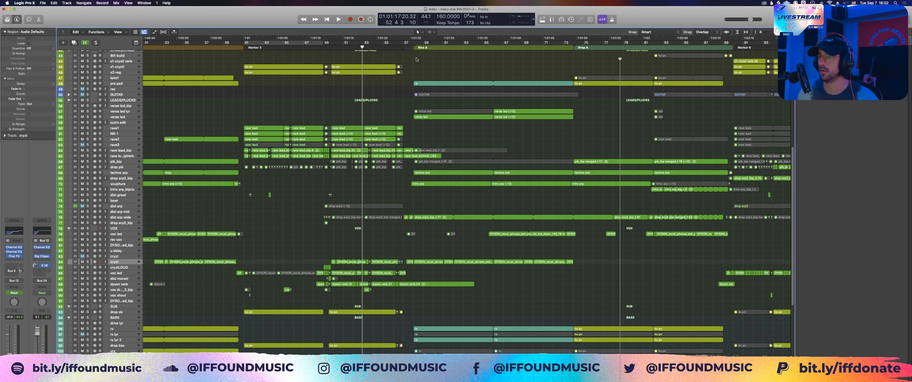
left_click(408, 42)
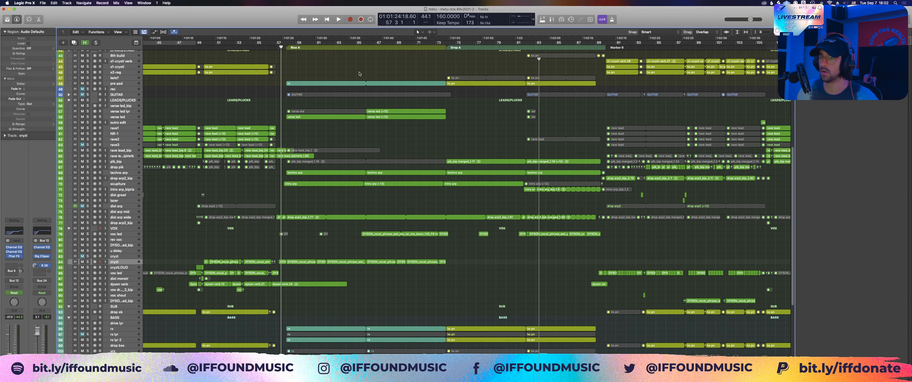
key("space")
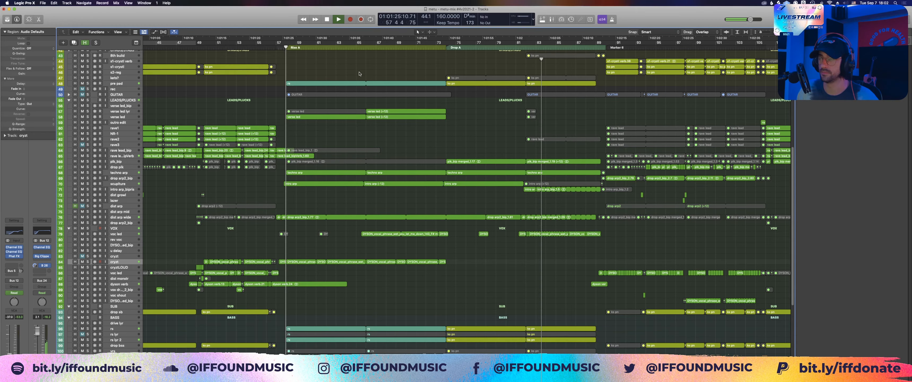
scroll(301, 174, "down", 6)
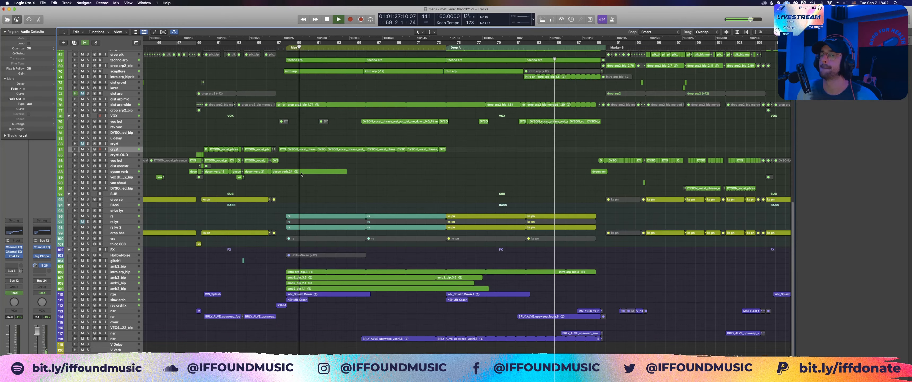
scroll(282, 153, "up", 2)
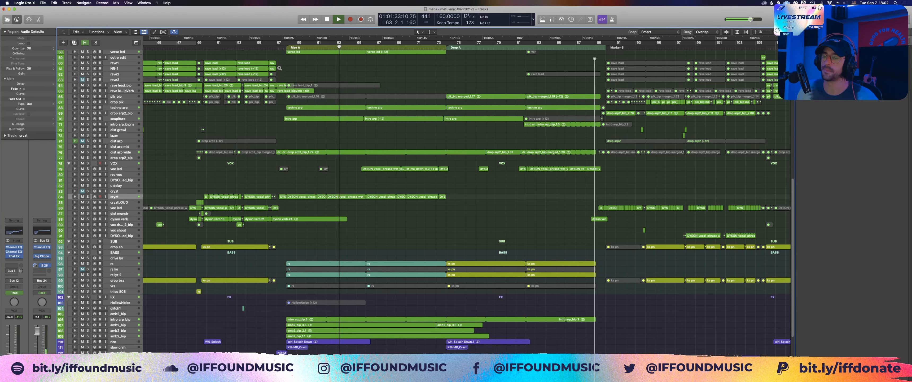
left_click_drag(280, 68, 625, 202)
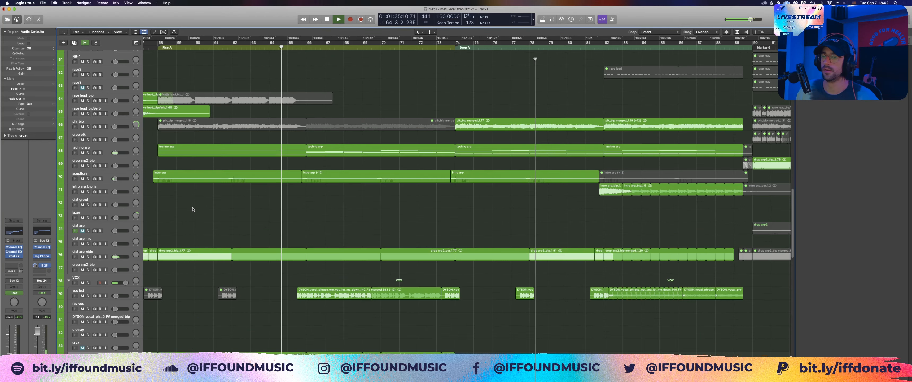
key("super+Down")
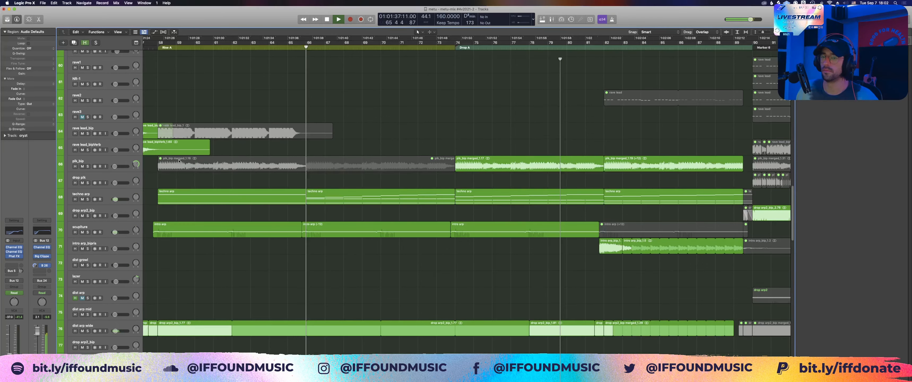
key("space")
Step: Select and solo the techno arp track, and examine its first region's notes in the Piano Roll
scroll(292, 174, "up", 5)
scroll(292, 175, "left", 5)
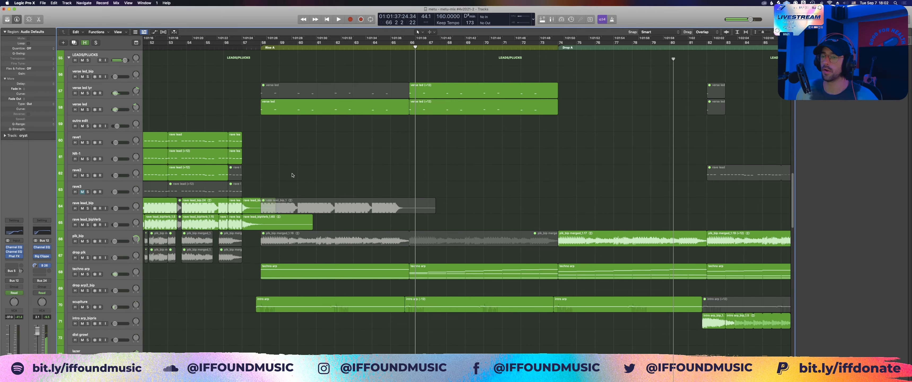
left_click(281, 272)
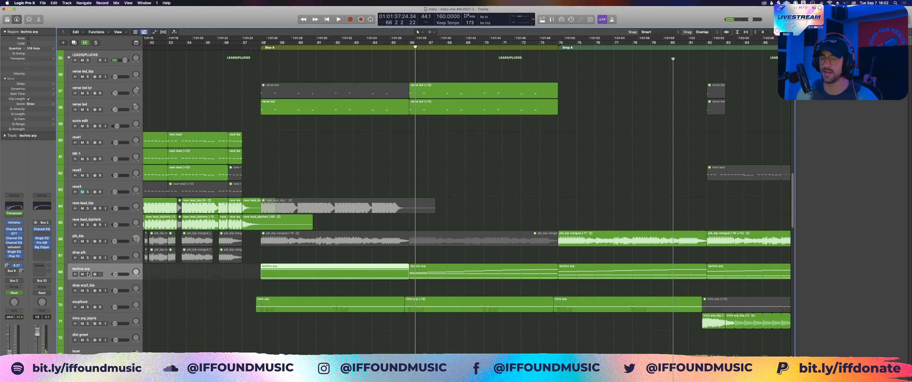
left_click(88, 274)
key("z")
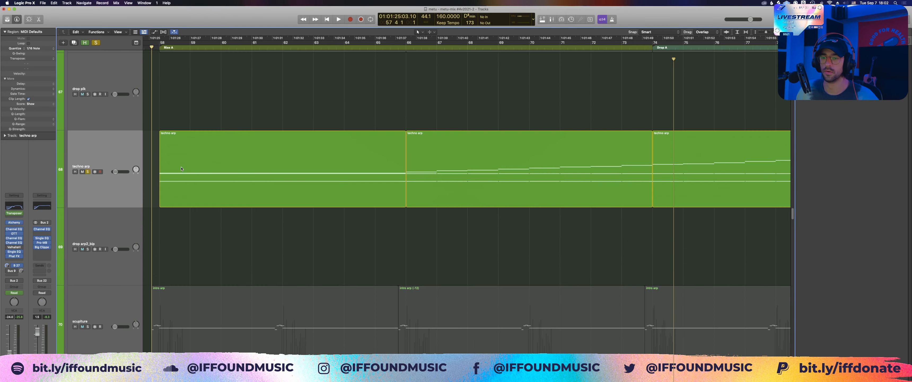
double_click(182, 169)
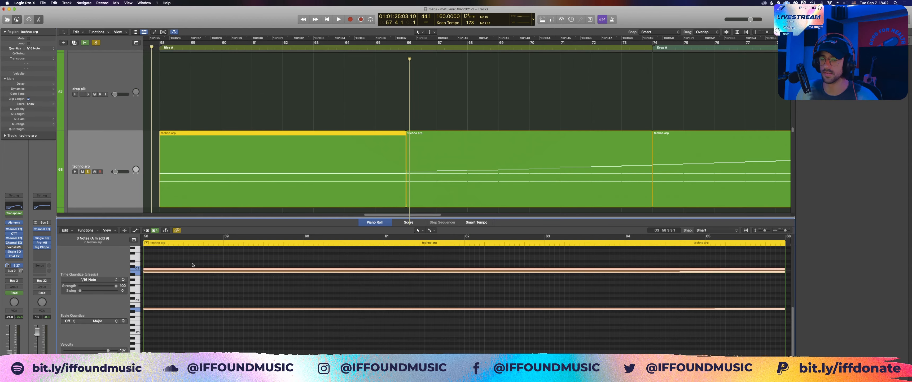
left_click(212, 325)
scroll(242, 287, "up", 2)
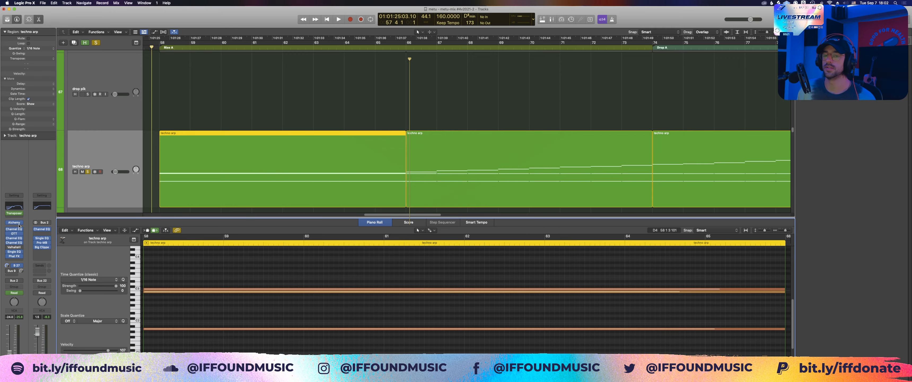
Step: Open the techno arp track's Alchemy instrument, try morphing from Heavy Bass towards Closed Filter, and return to Heavy Bass
left_click(19, 223)
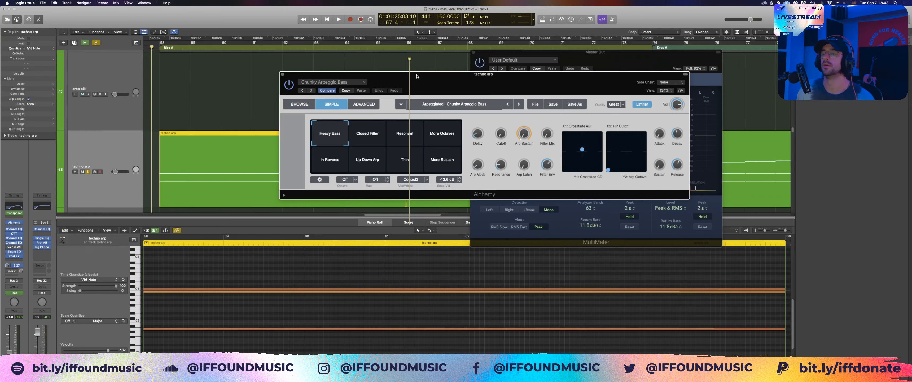
left_click_drag(417, 75, 412, 74)
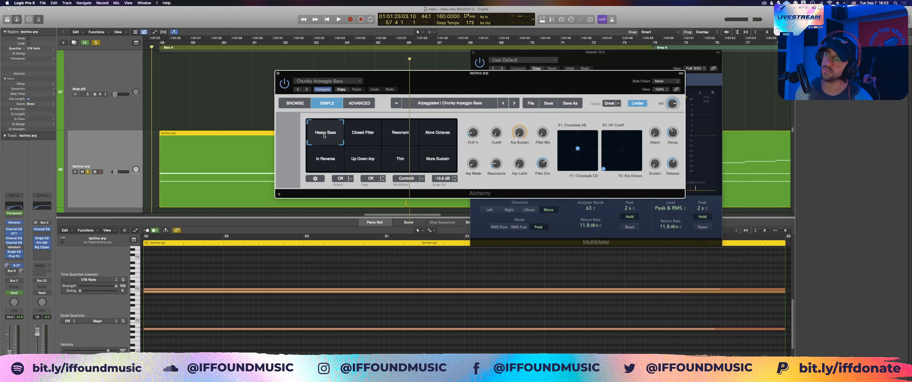
left_click(356, 131)
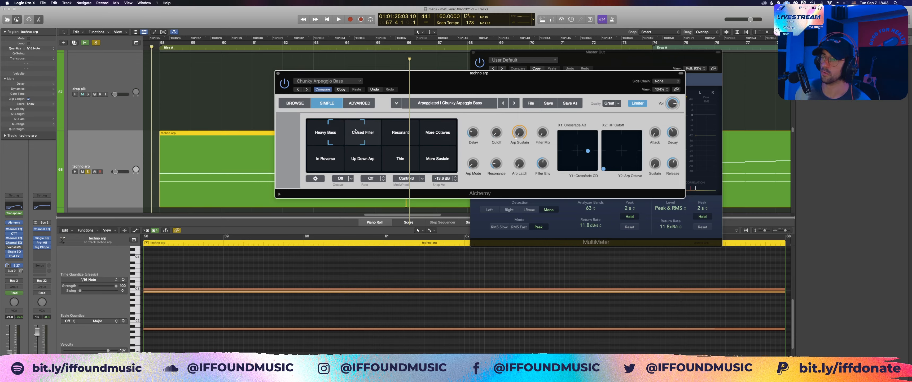
left_click_drag(356, 131, 287, 69)
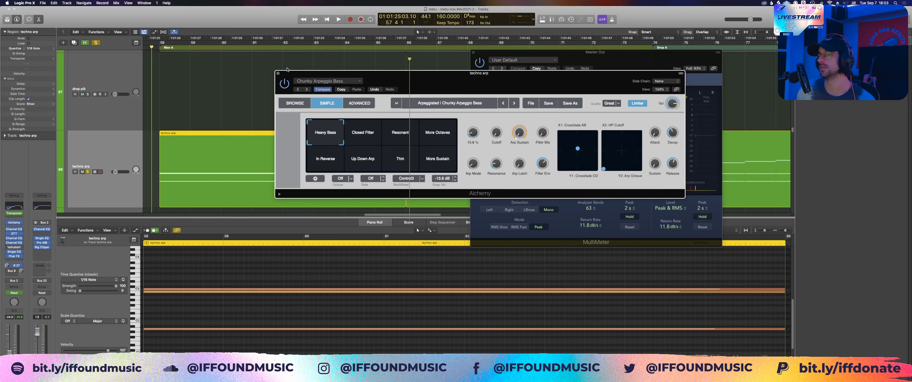
Step: Close the Alchemy instrument, return to the first techno arp region and highlight all its notes in the Piano Roll
left_click(277, 73)
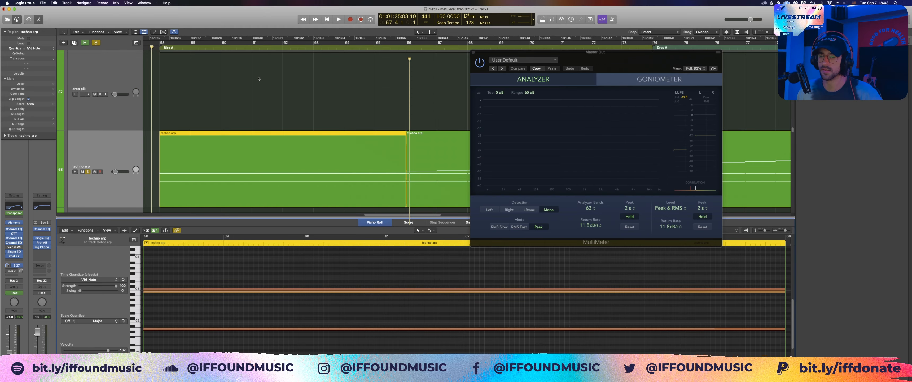
left_click(211, 180)
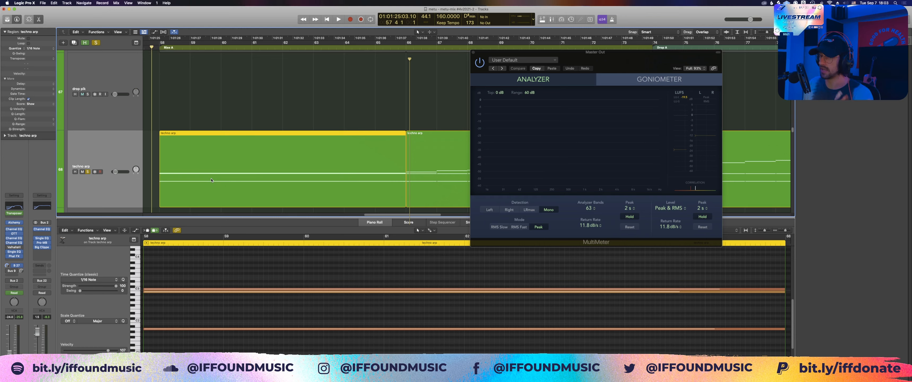
key("super+a")
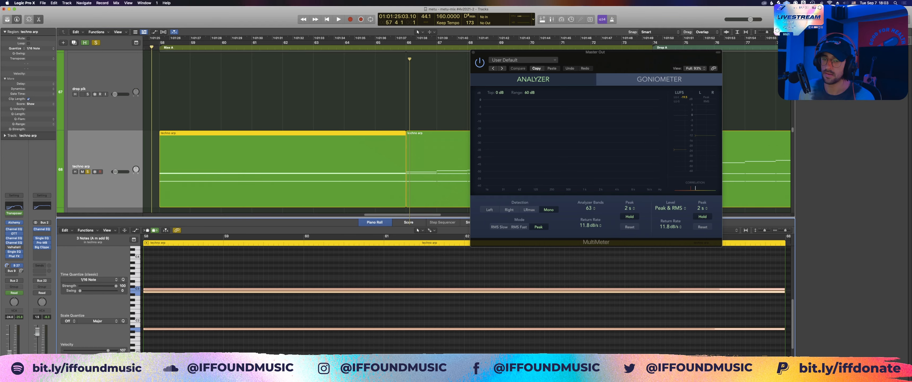
Step: Examine the second techno arp region's sustained lower notes and stepwise upper notes in the Piano Roll, with plug-in windows hidden, and close the editor
left_click(425, 148)
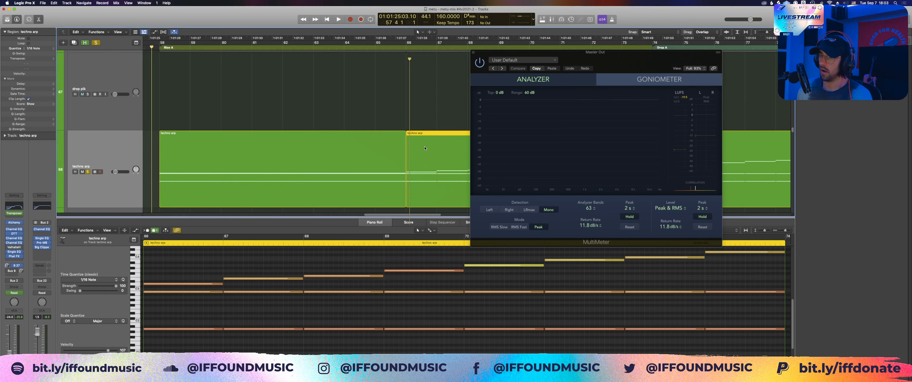
key("v")
scroll(494, 291, "up", 3)
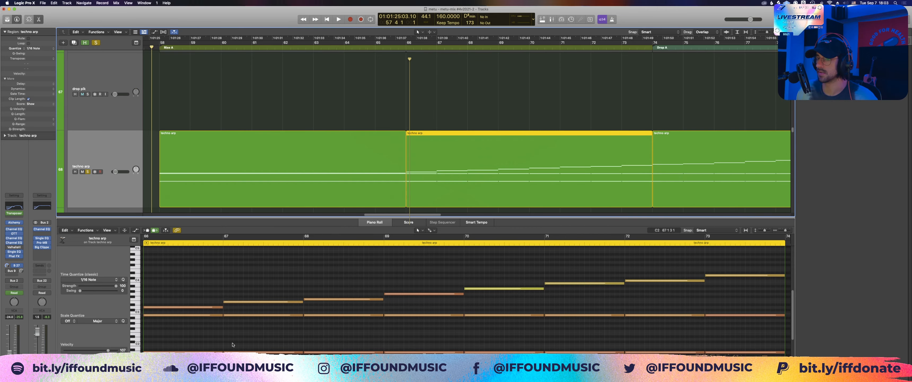
left_click(136, 351)
scroll(231, 296, "right", 2)
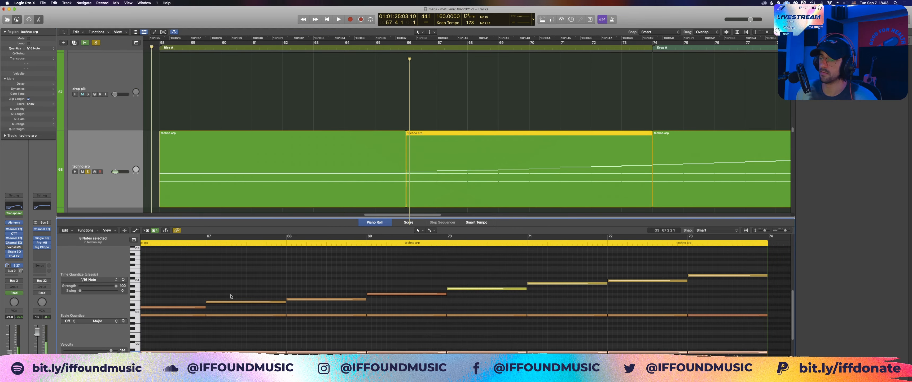
left_click_drag(188, 298, 694, 290)
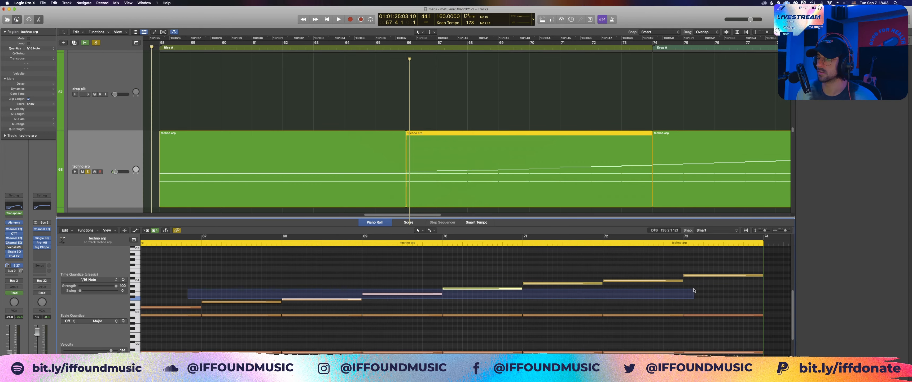
key("p")
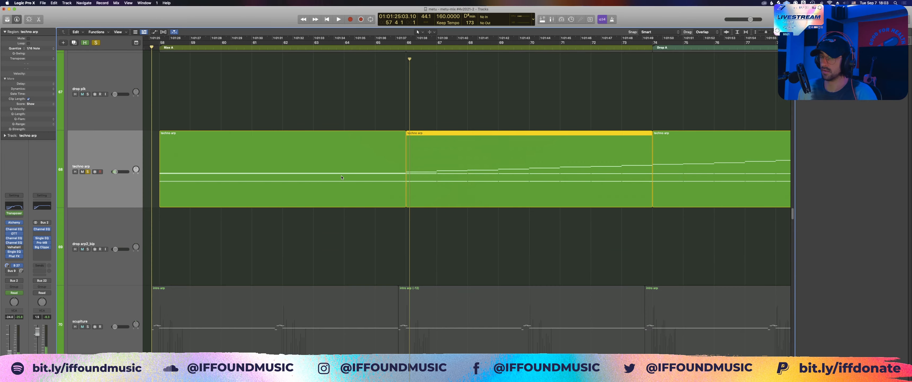
Step: Clear the region selection, play the soloed techno arp from just before bar 58 to bar 74, and stop
left_click(213, 197)
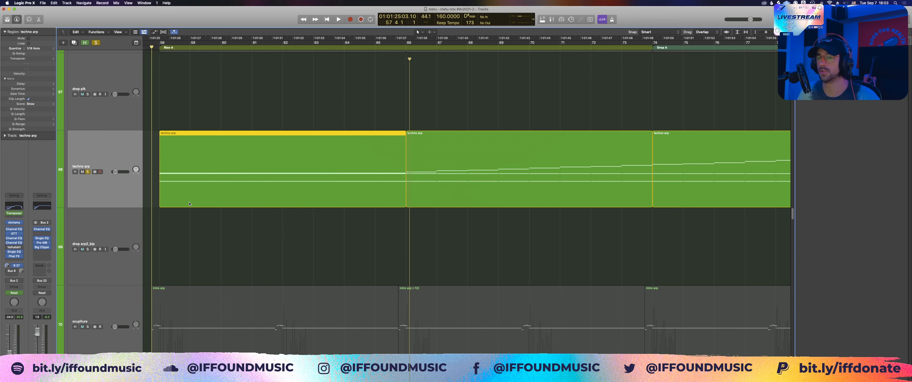
left_click(200, 113)
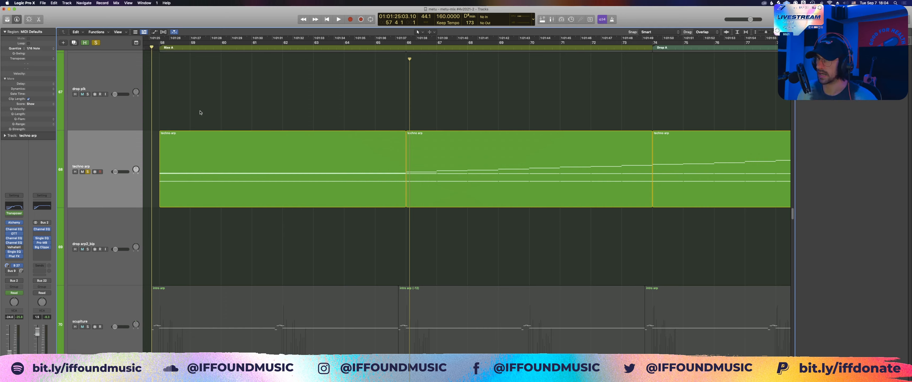
key("space")
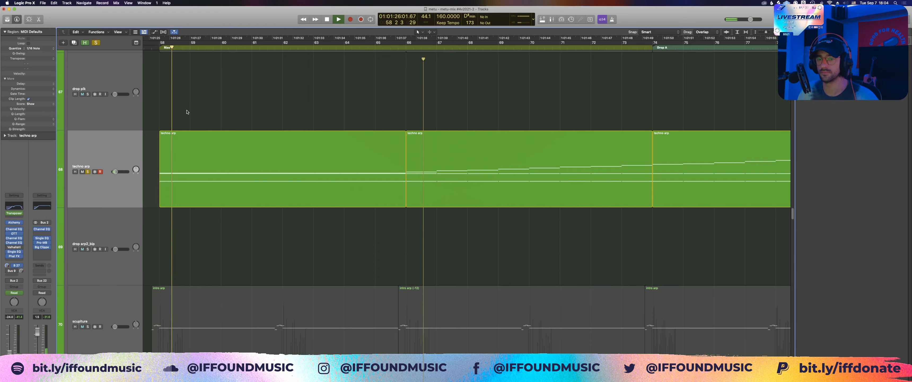
scroll(190, 162, "down", 2)
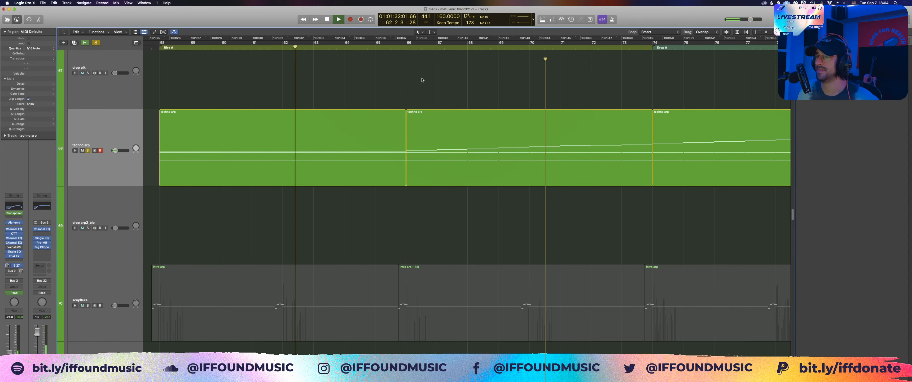
left_click(408, 48)
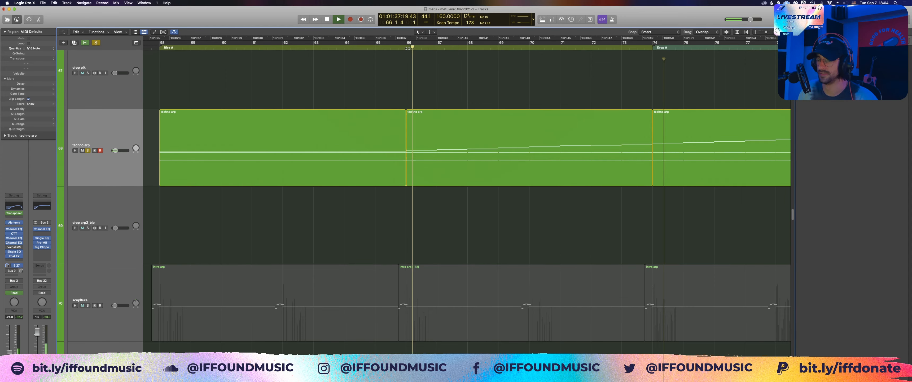
scroll(342, 145, "down", 10)
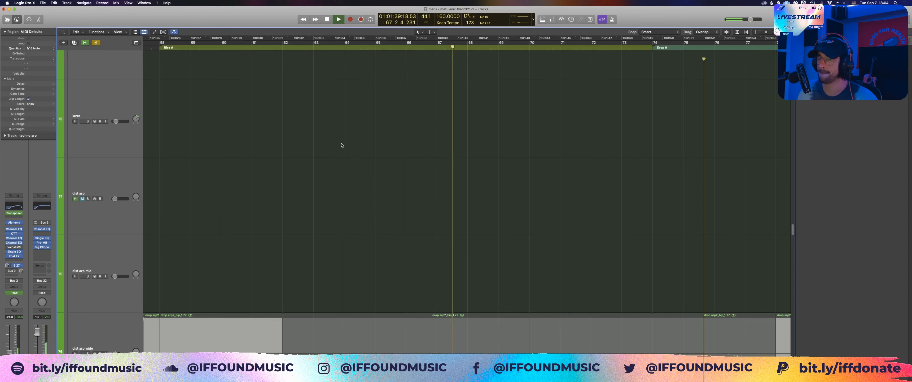
scroll(342, 145, "up", 12)
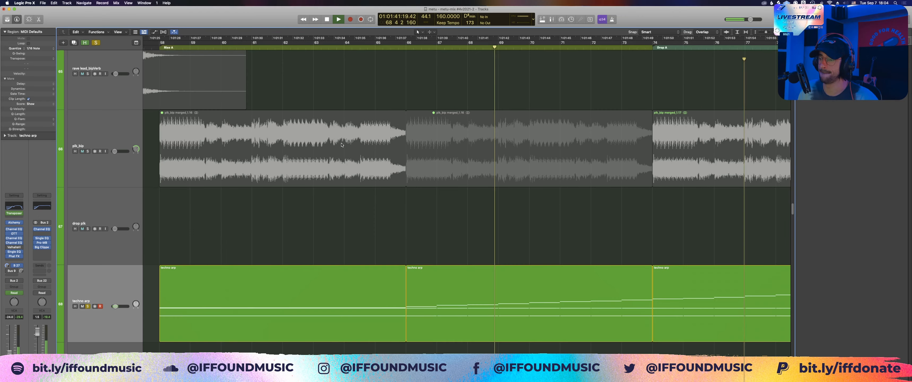
scroll(342, 145, "up", 2)
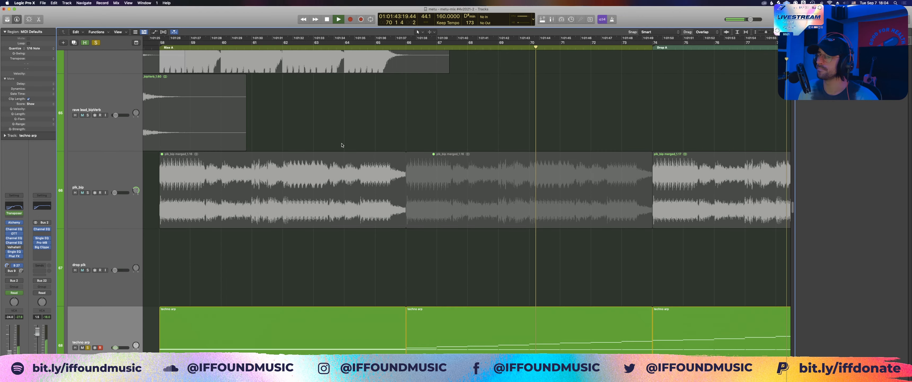
scroll(341, 144, "down", 3)
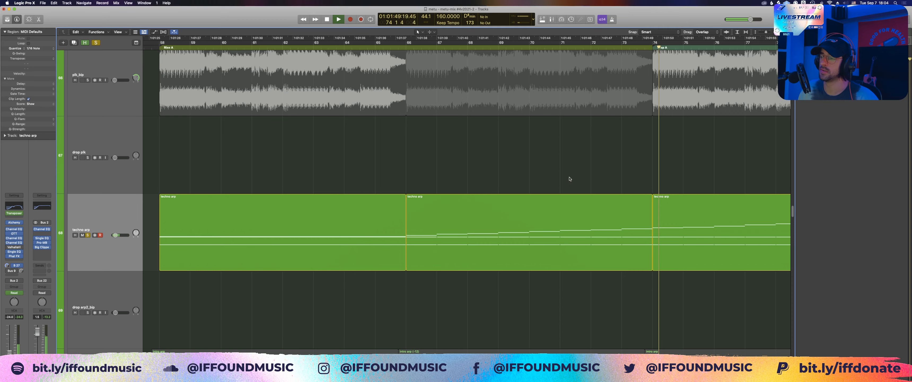
key("space")
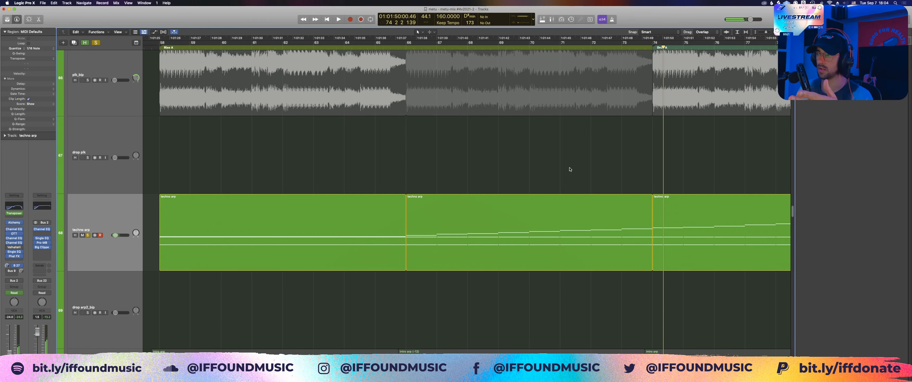
Step: Select the three techno arp regions from bar 66 onward together and audition their opening chord's notes in the Piano Roll
scroll(570, 169, "right", 5)
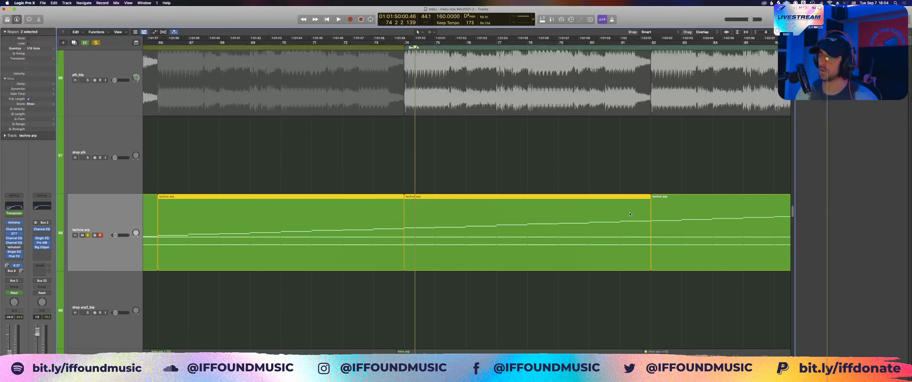
left_click(669, 216, "shift")
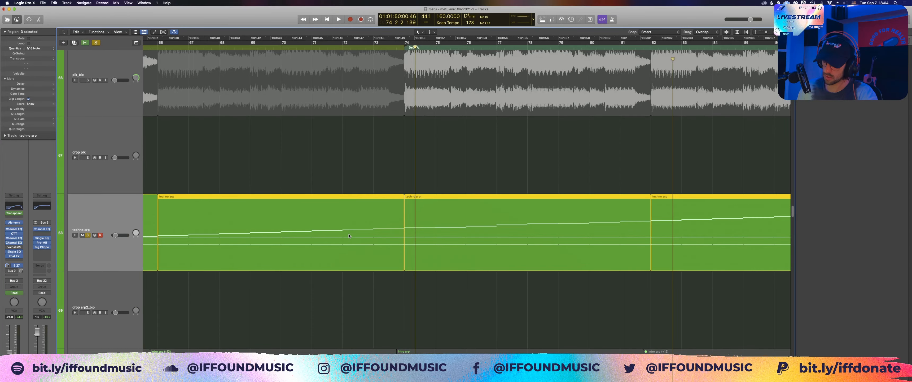
double_click(349, 236)
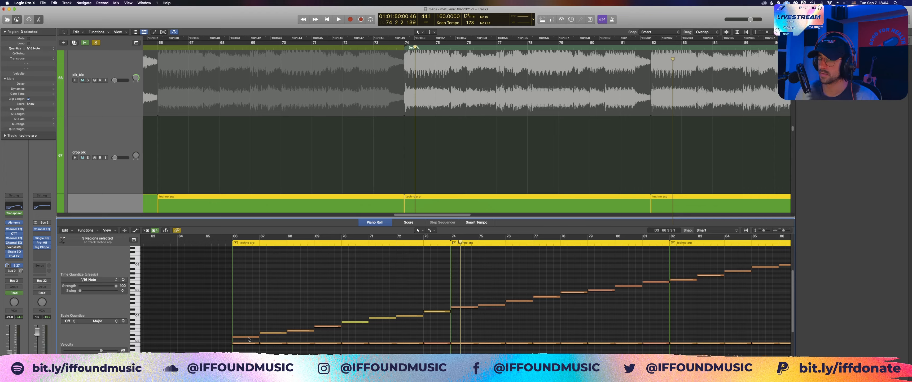
left_click_drag(249, 339, 243, 295)
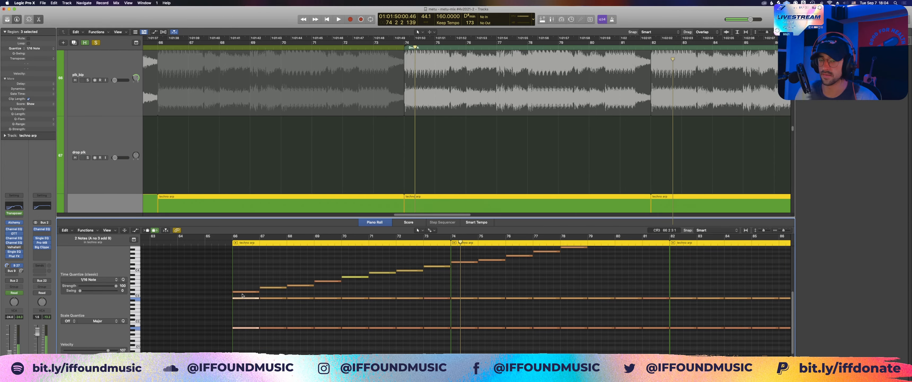
left_click(249, 338)
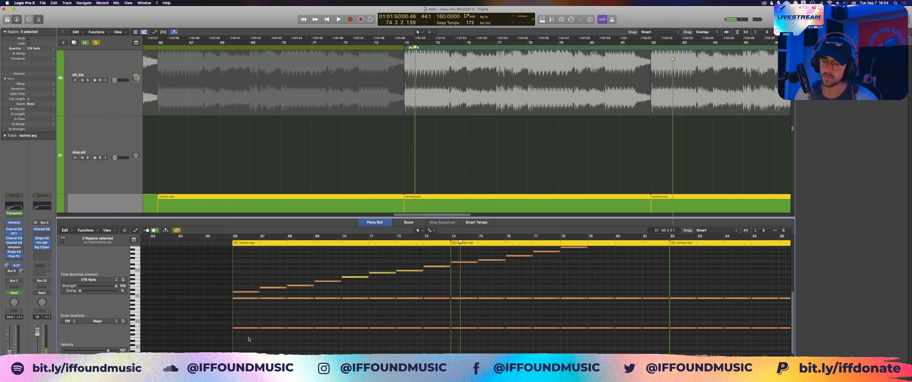
left_click_drag(248, 339, 650, 337)
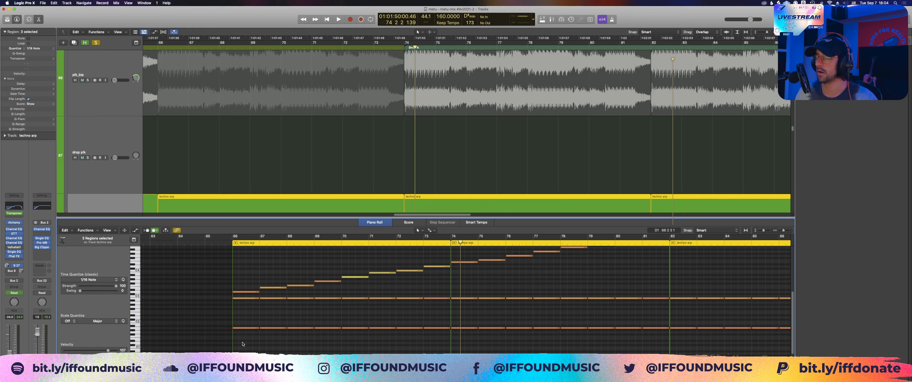
left_click_drag(243, 344, 248, 295)
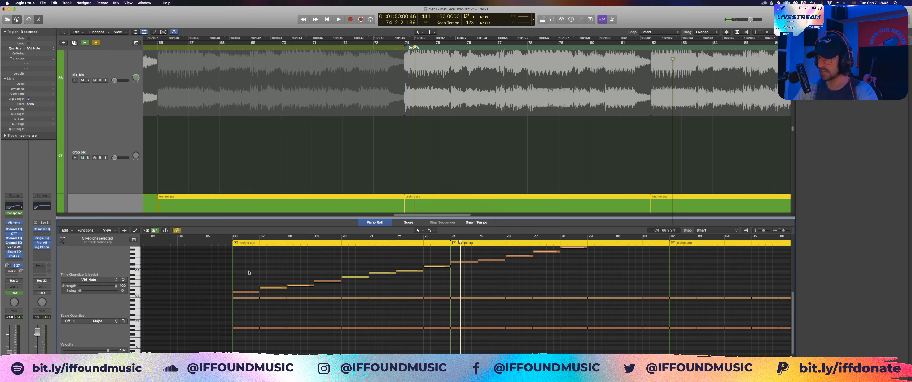
Step: Follow the three regions' upper note line to its end in the Piano Roll, and close the editor
scroll(249, 272, "up", 3)
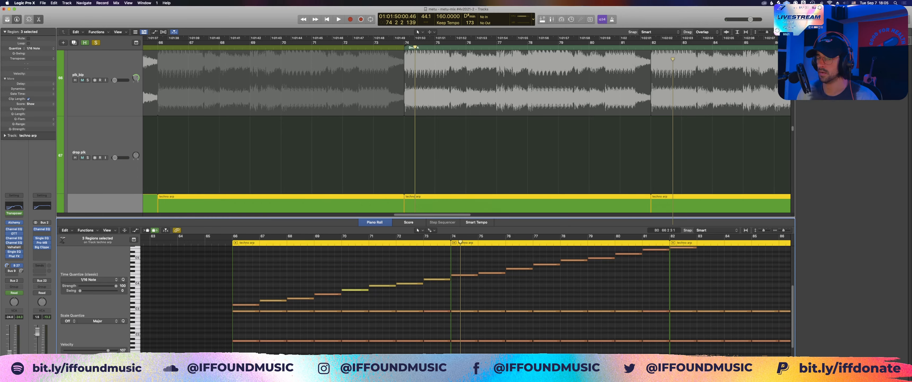
scroll(663, 281, "up", 5)
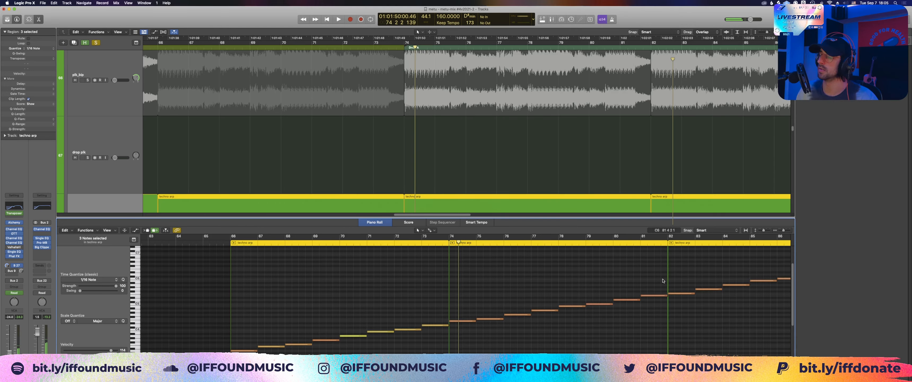
scroll(536, 279, "right", 5)
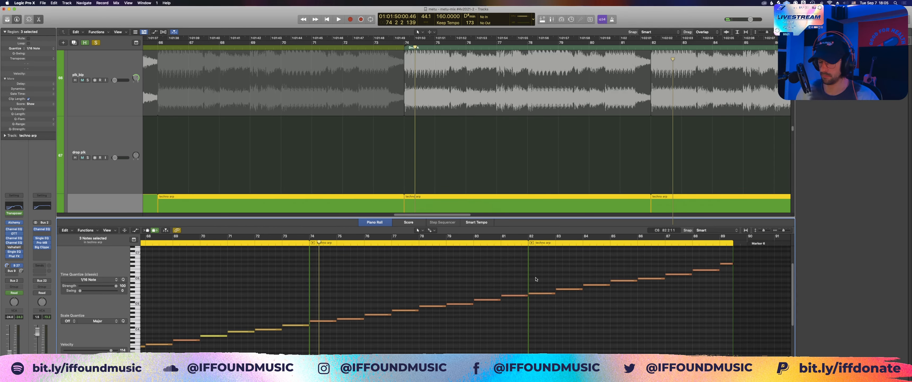
left_click(351, 165)
key("p")
Step: Solo the LEADS/PLUCKS group alongside the techno arp and play the section from just before bar 58
key("super+Left")
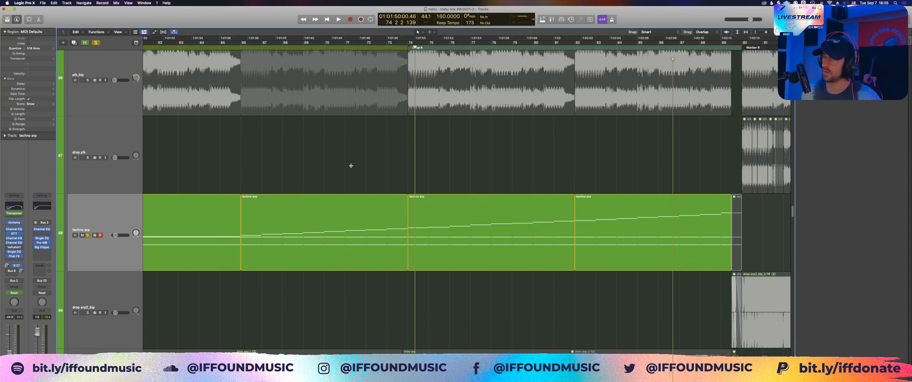
key("z")
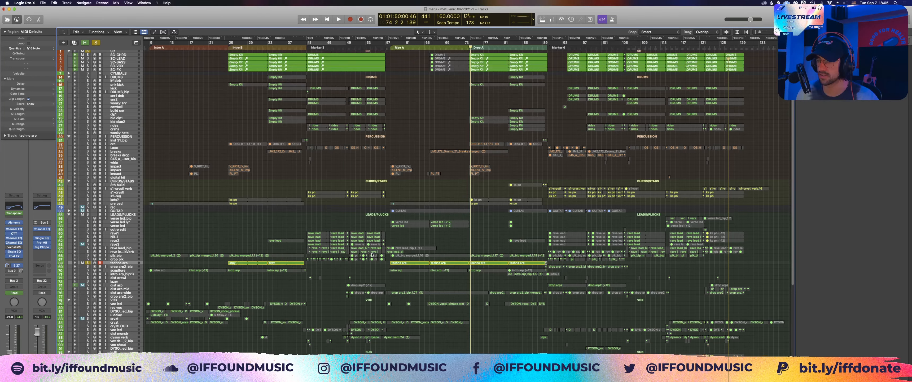
key("z")
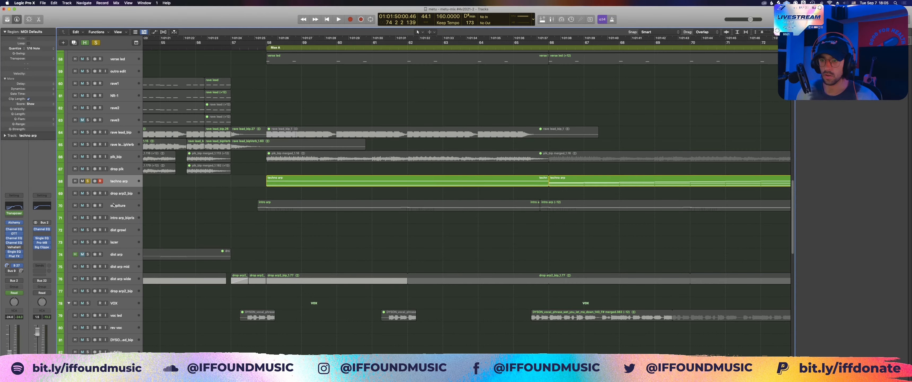
scroll(273, 163, "up", 4)
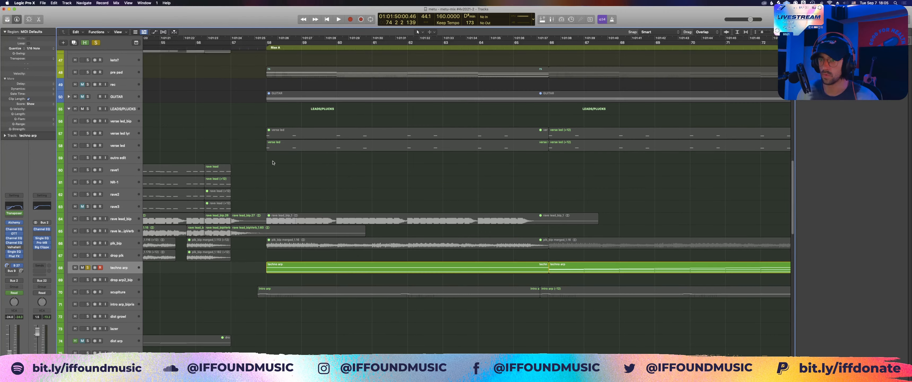
key("super+z")
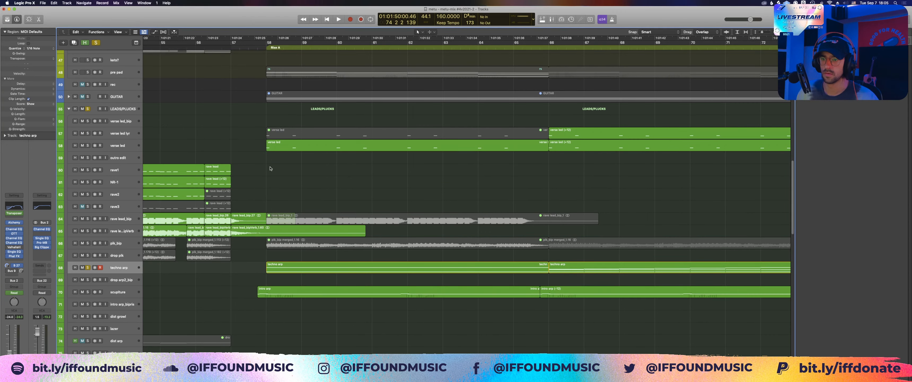
key("space")
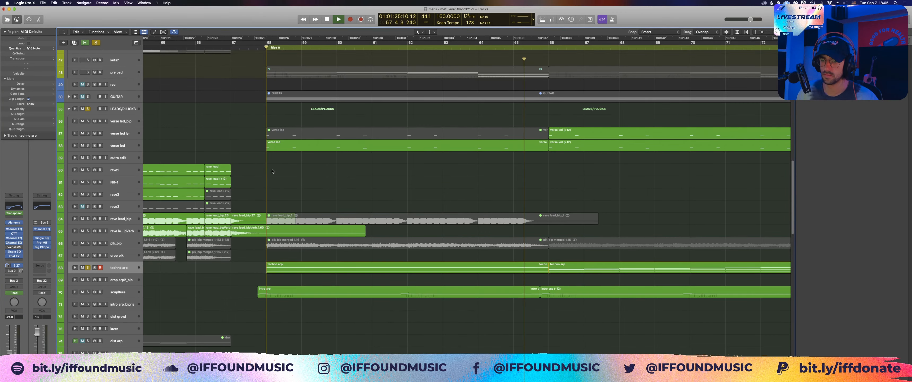
scroll(87, 297, "down", 3)
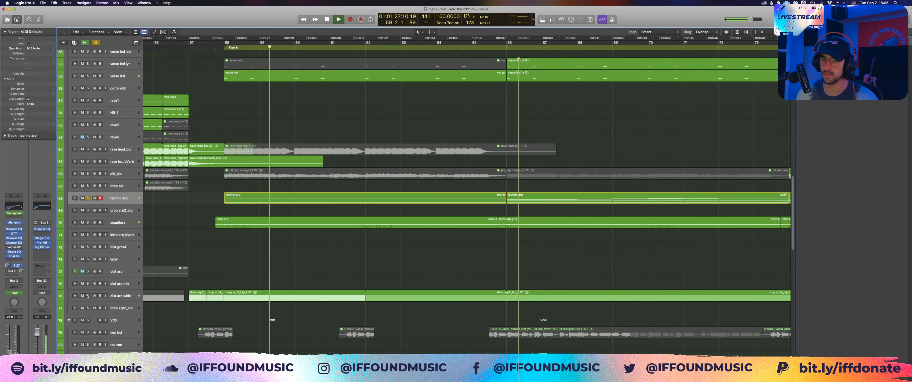
Step: Solo the dist arp wide track in place of the techno arp and the LEADS/PLUCKS group, and select it
left_click(87, 296)
left_click(88, 198)
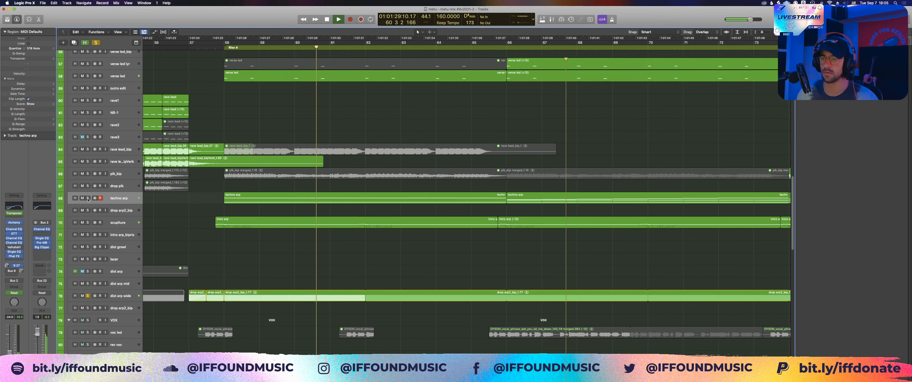
scroll(88, 107, "up", 3)
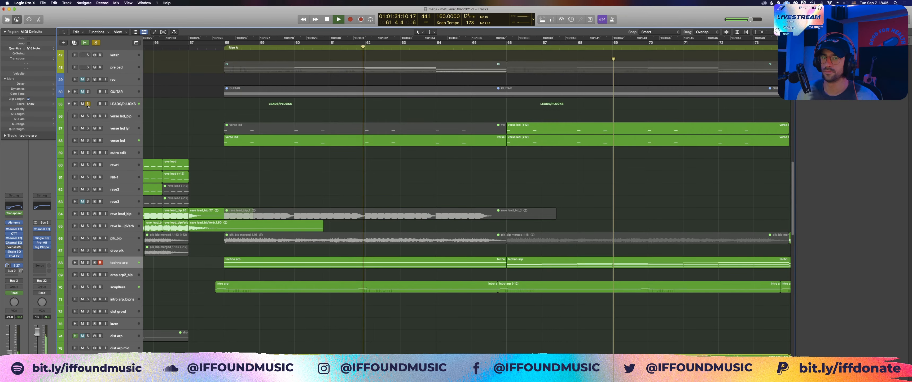
left_click(88, 105)
scroll(254, 255, "down", 3)
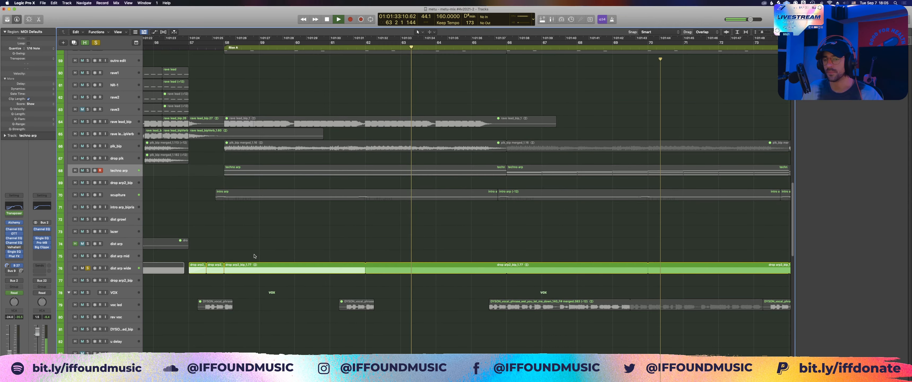
left_click(120, 268)
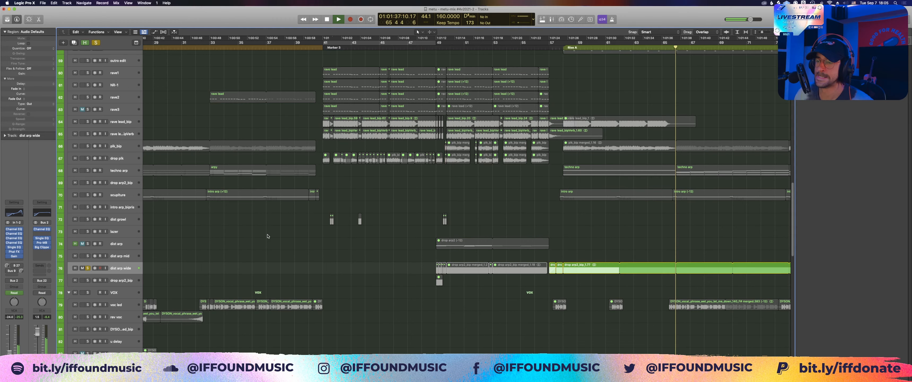
Step: Move the solo from dist arp wide to the dist arp track and play its drop arp2 region from bar 49
scroll(267, 237, "left", 10)
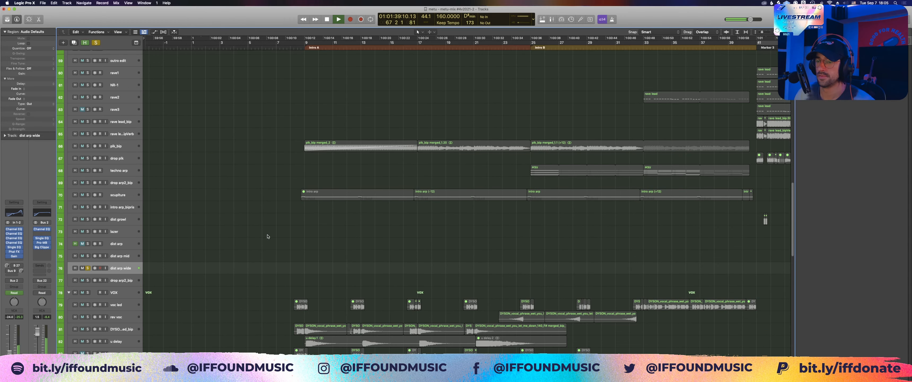
scroll(267, 236, "right", 10)
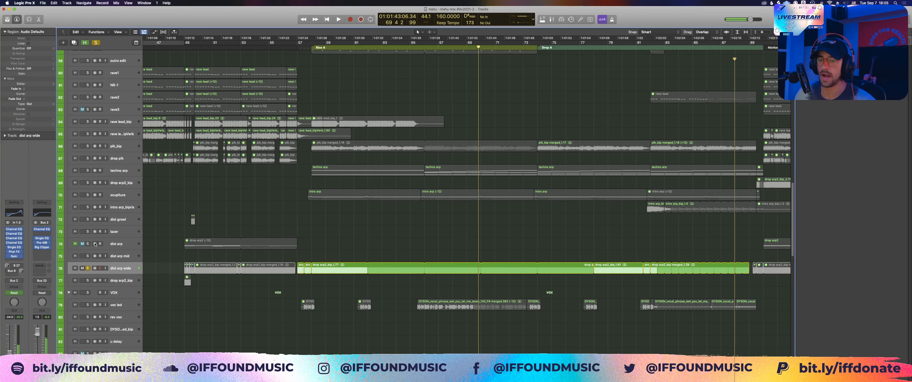
left_click(87, 244)
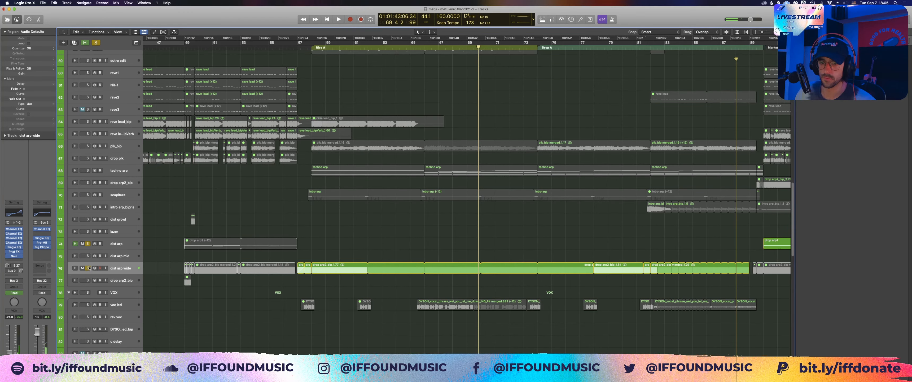
left_click(87, 268)
left_click(114, 244)
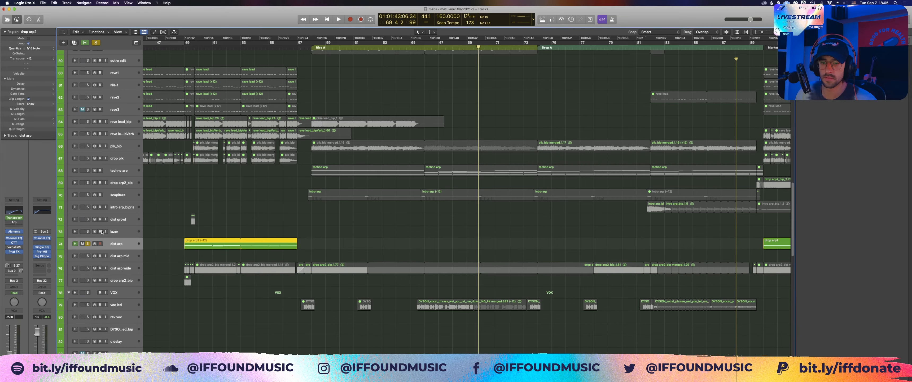
key("shift+space")
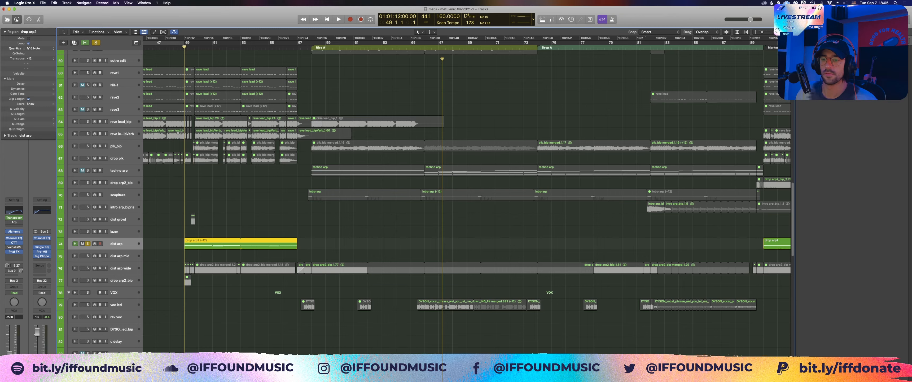
key("space")
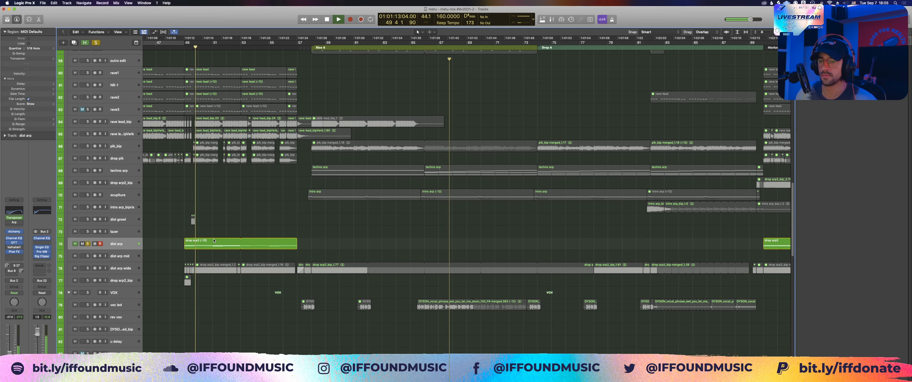
Step: Inspect the notes of the dist arp's drop arp2 region at bar 49 in the Piano Roll, stopping playback, and close the editor
double_click(214, 241)
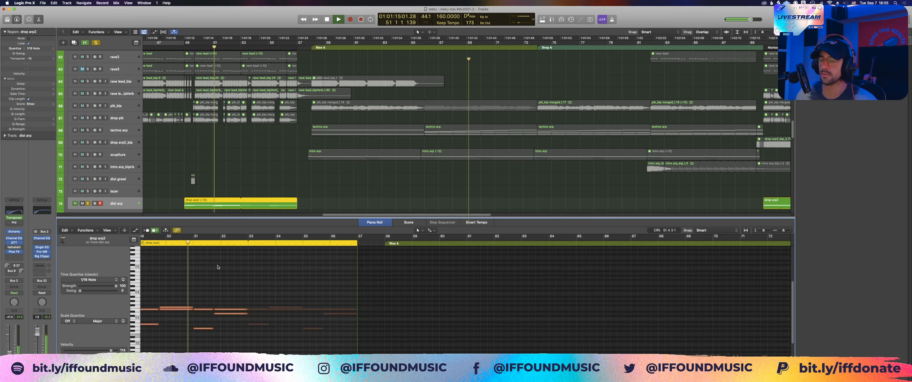
scroll(218, 267, "left", 3)
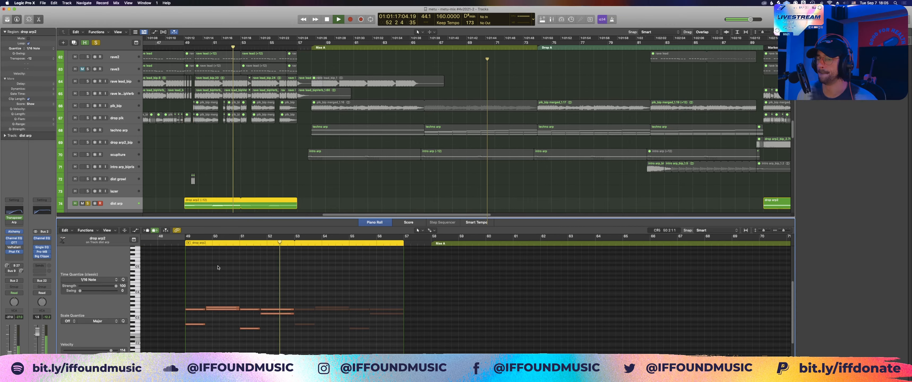
key("space")
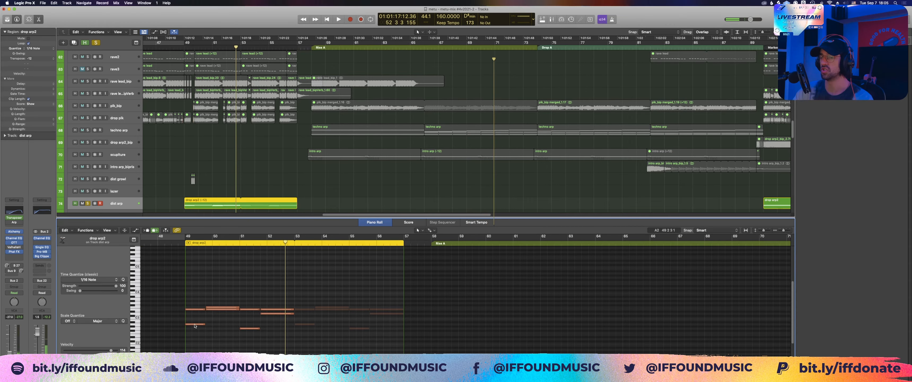
mouse_move(195, 325)
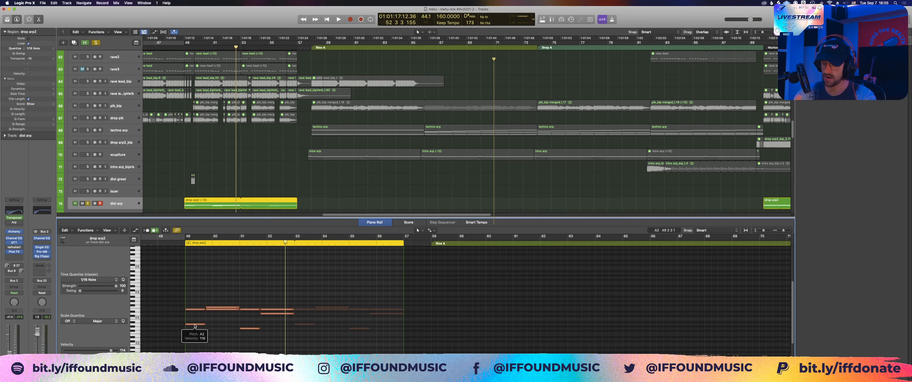
key("p")
Step: Select the dist arp wide region at bar 58, then recheck the dist arp region's notes in the Piano Roll and close it
left_click(331, 231)
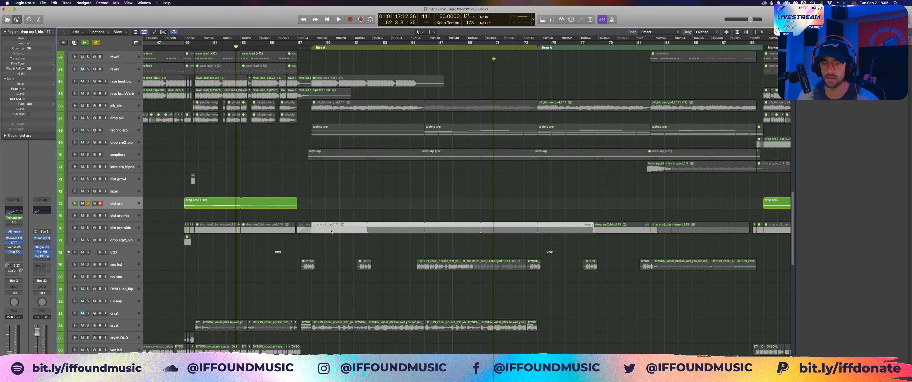
left_click(224, 204)
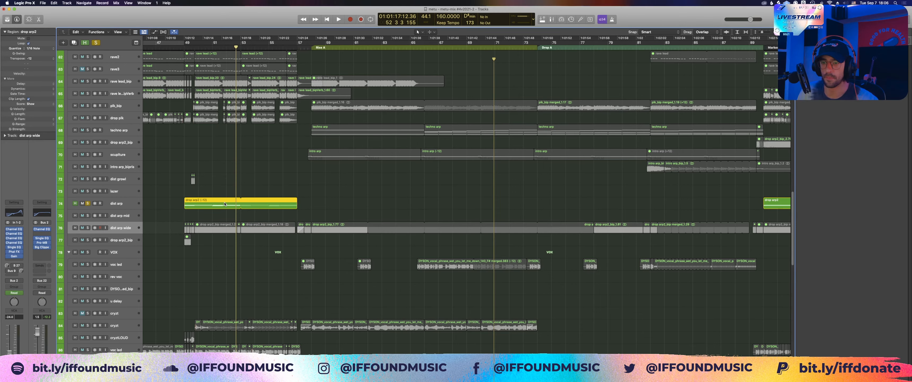
left_click(214, 205)
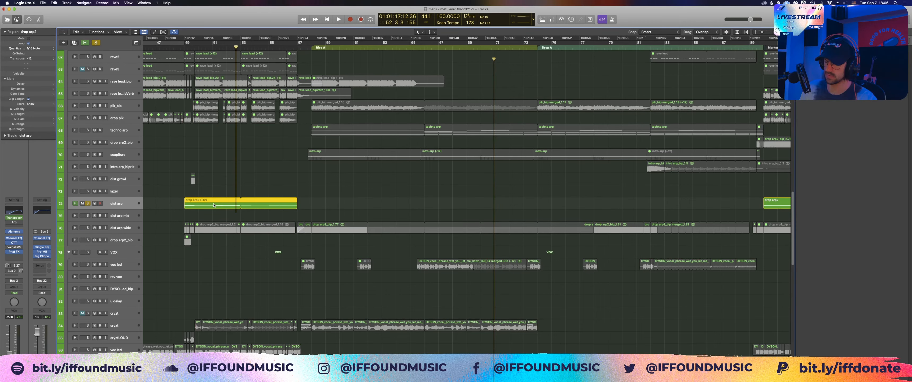
double_click(196, 201)
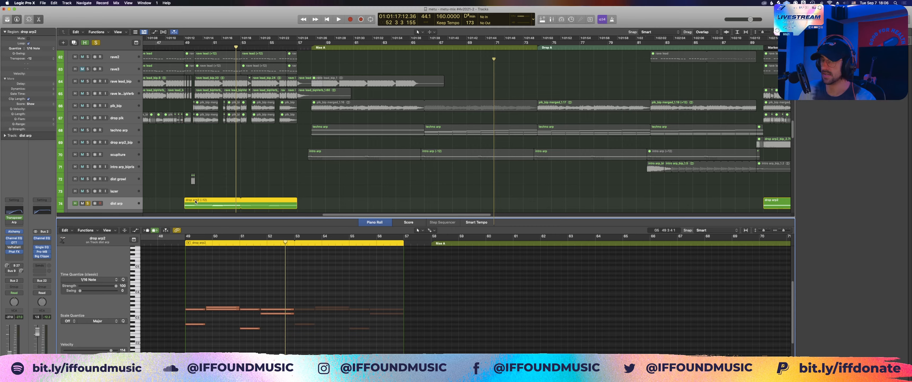
key("e")
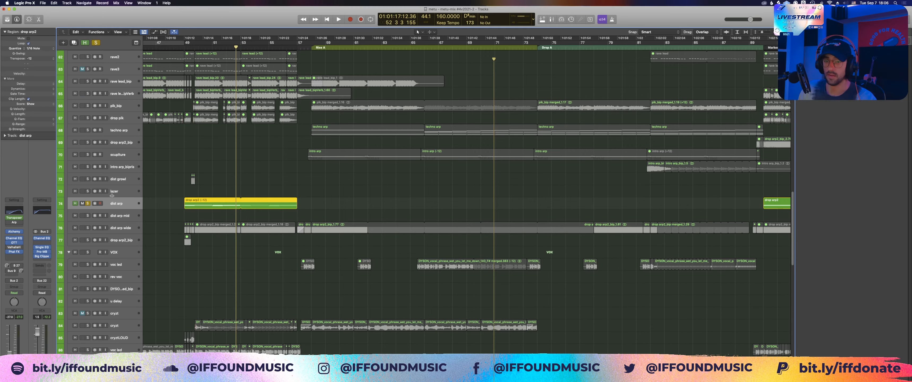
Step: Switch off the dist arp's Alchemy instrument and move the solo back to the dist arp wide track
key("ctrl+m")
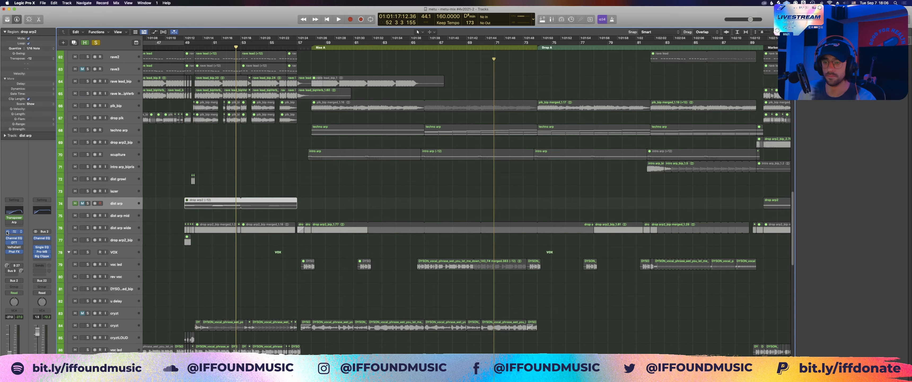
left_click(87, 228)
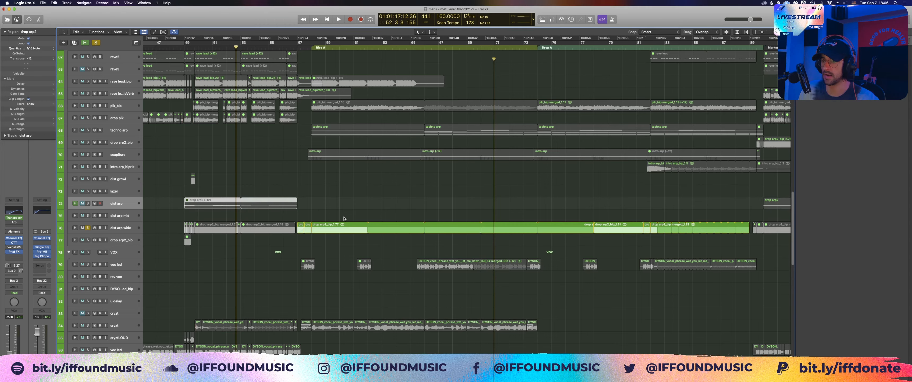
left_click(343, 226)
Step: Enlarge the dist arp wide regions, clear the selection, and play them from around bar 57
key("z")
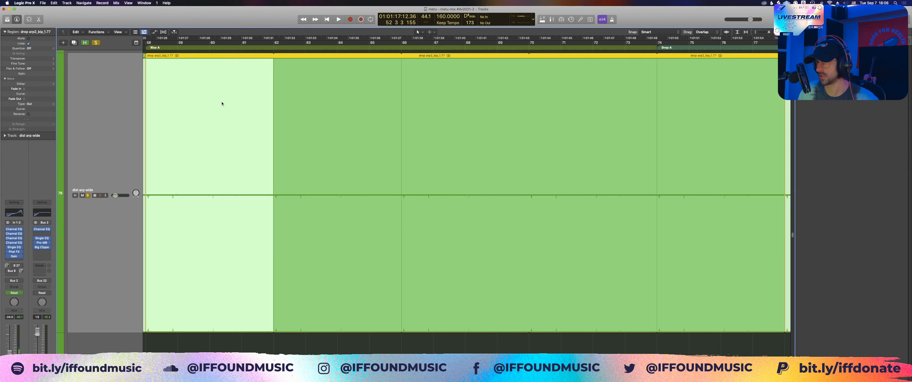
key("z")
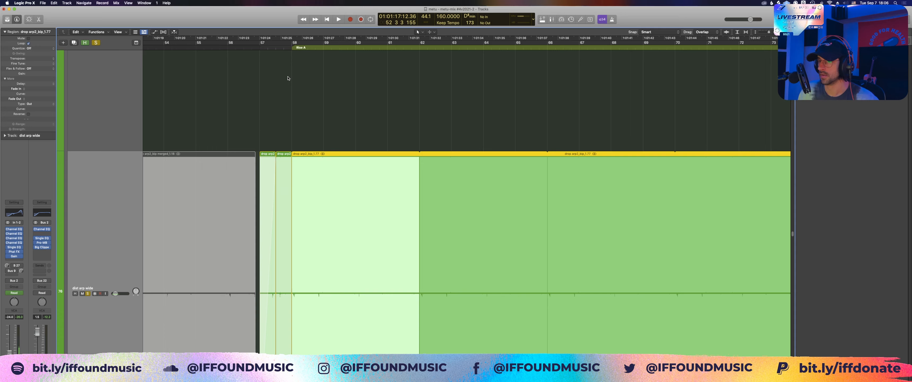
scroll(288, 78, "down", 5)
left_click(284, 57)
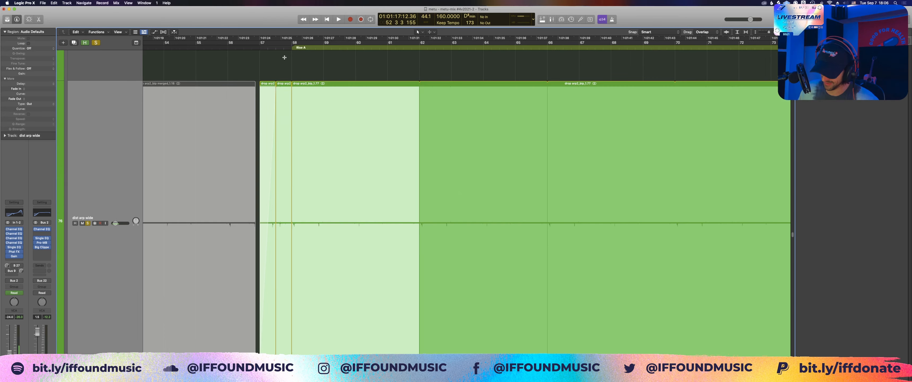
key("super+Left")
key("super+Up")
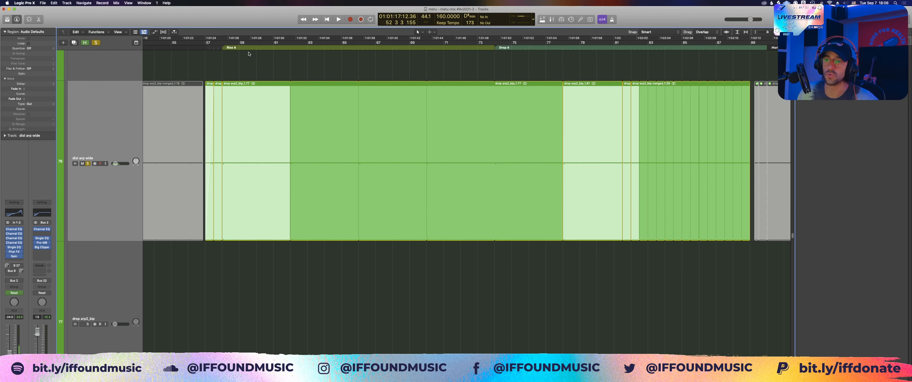
left_click(200, 53)
key("space")
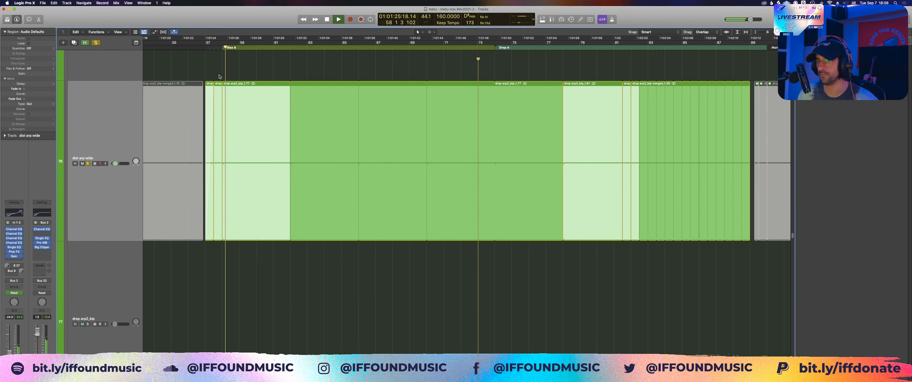
Step: Stop playback and examine the two reversed dist arp wide regions between bars 57 and 58, both together and individually
left_click_drag(218, 77, 209, 93)
left_click_drag(193, 79, 269, 196)
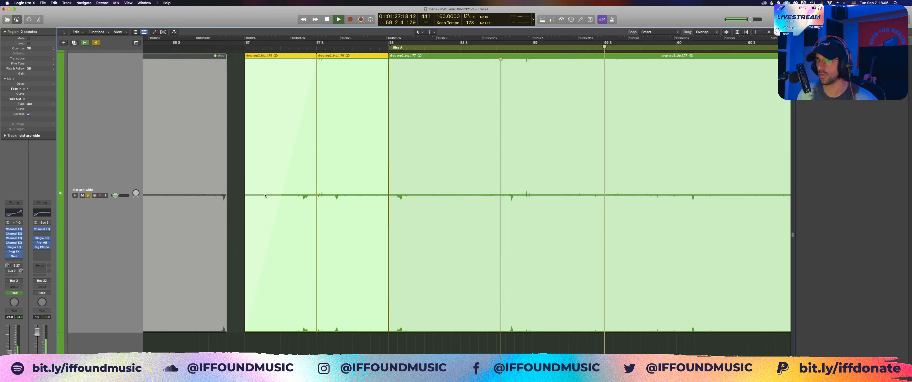
key("space")
scroll(269, 170, "up", 3)
left_click(273, 149)
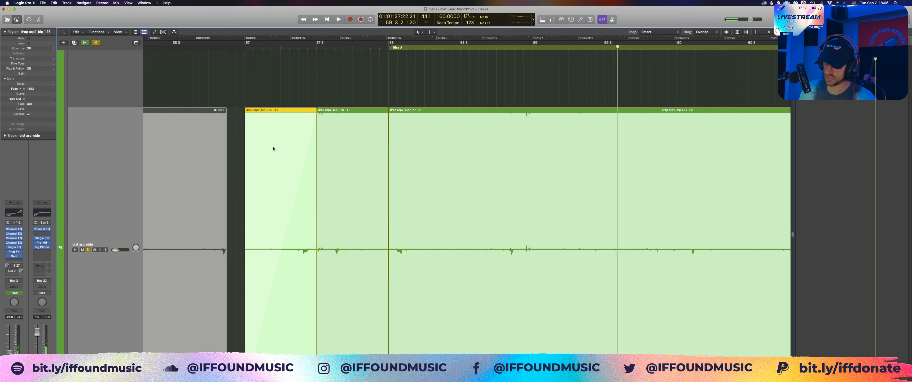
left_click(324, 151)
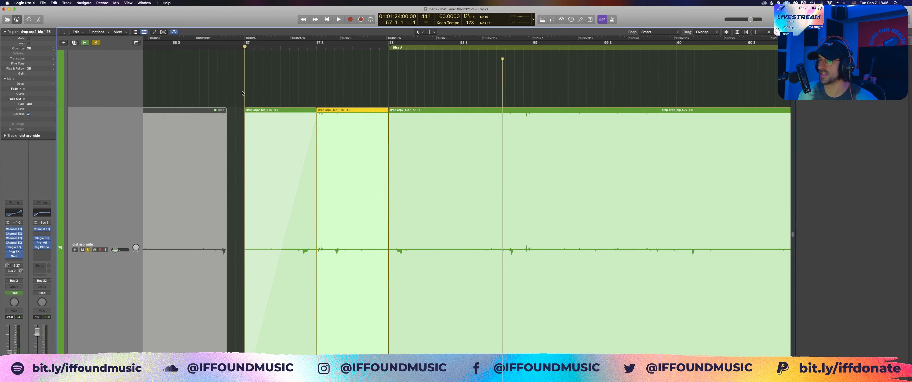
Step: Play the two reversed regions from bar 57 to bar 58, stop, and clear the region selection
key("space")
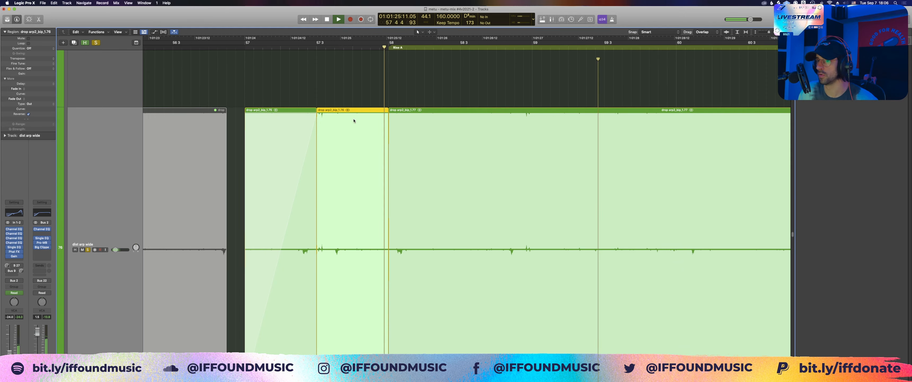
key("space")
scroll(340, 111, "right", 2)
left_click(330, 103)
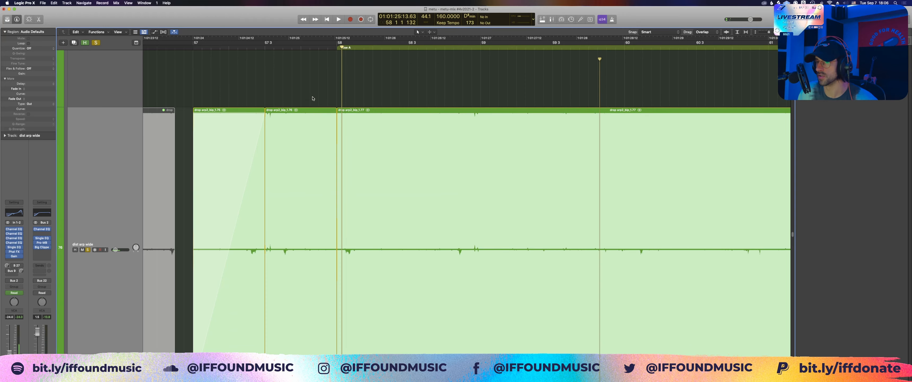
Step: Play the soloed dist arp wide track from bar 58 to bar 63 and stop
key("z")
key("space")
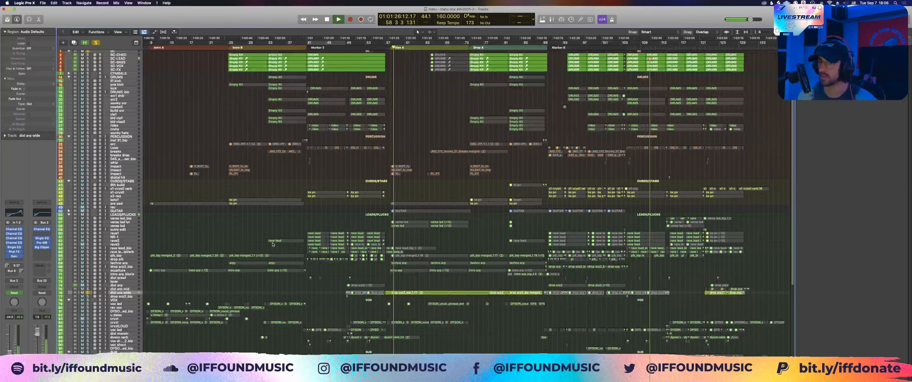
key("z")
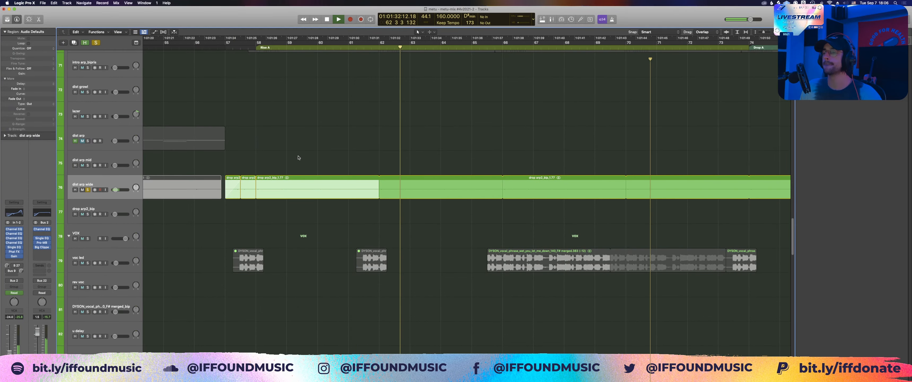
key("space")
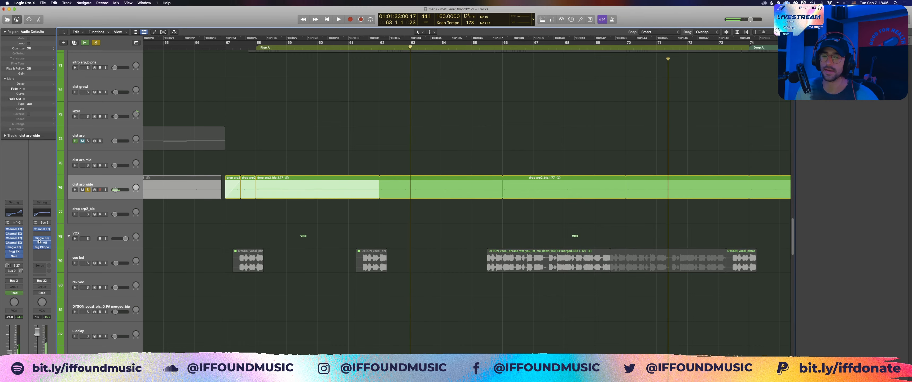
Step: Examine the Channel EQ settings on the dist arp wide track, close their windows, and hide the Master Out meter
left_click(13, 230)
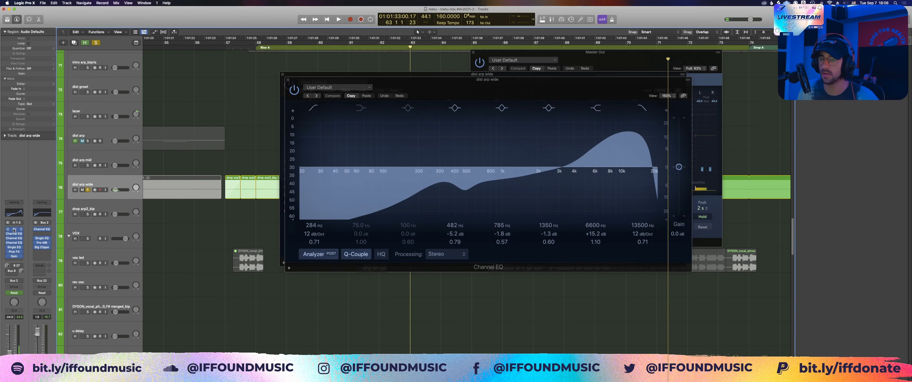
left_click(14, 238)
left_click(15, 243)
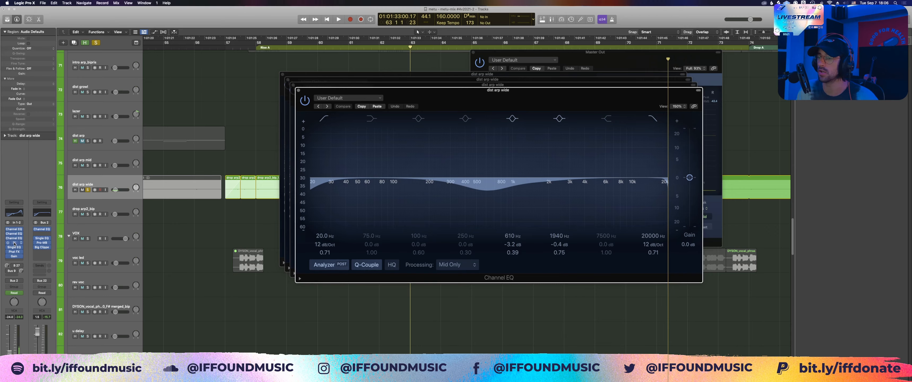
left_click(299, 90)
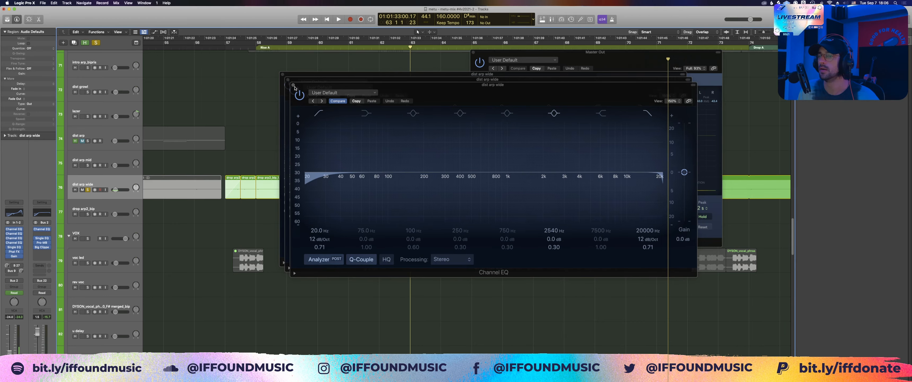
left_click(293, 86)
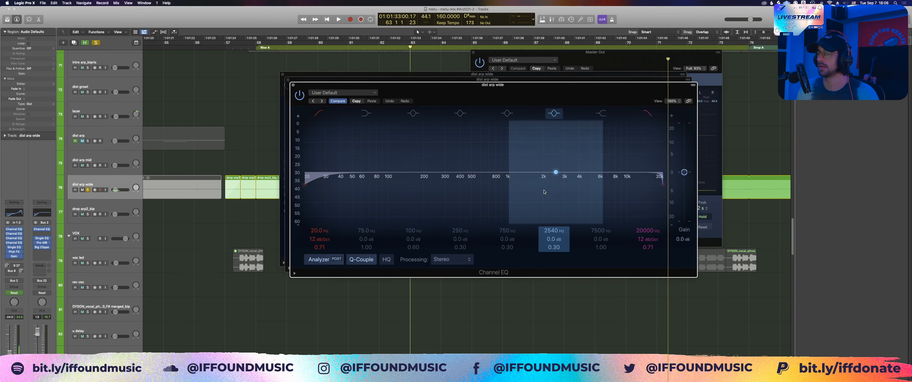
left_click(293, 85)
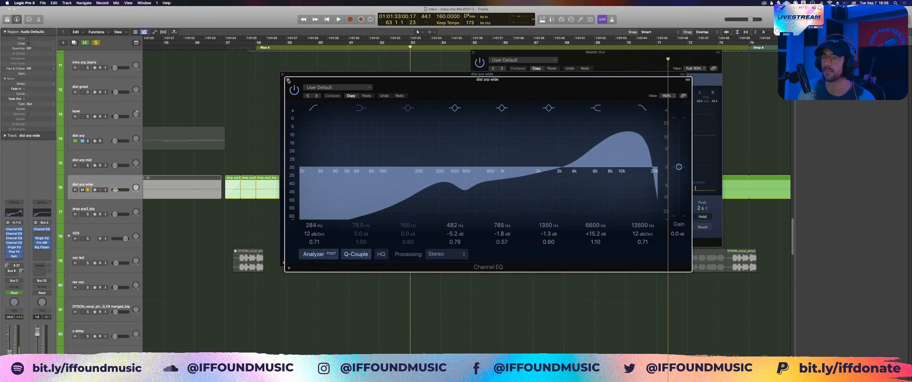
left_click(287, 80)
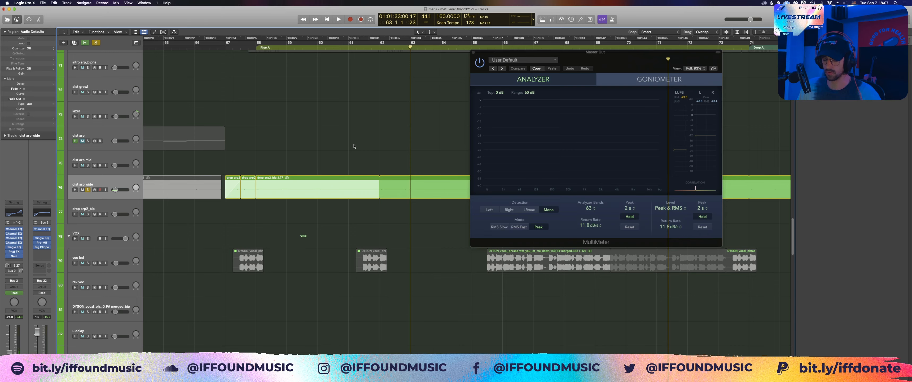
key("v")
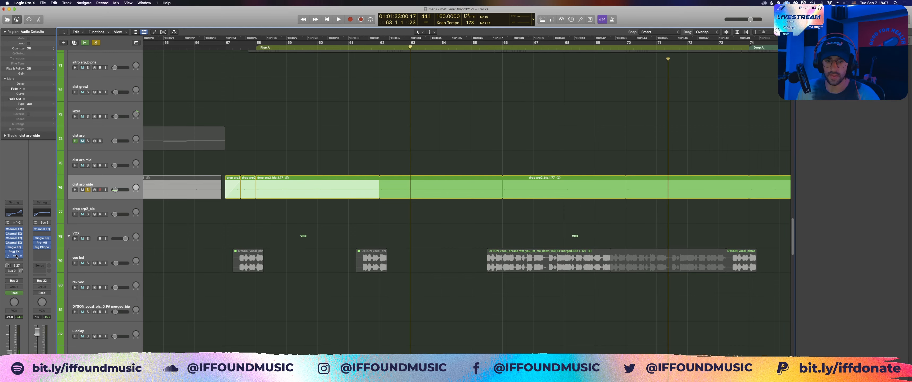
Step: Show track automation and examine which parameters are automated on dist arp wide, then hide the automation again
left_click(313, 179)
key("v")
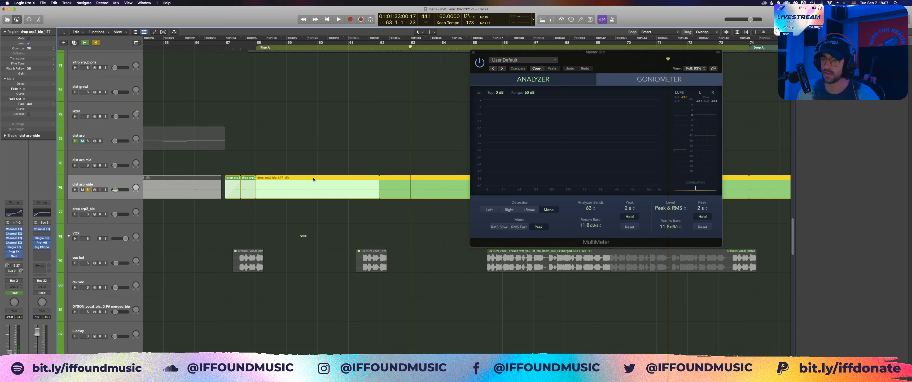
key("v")
key("a")
left_click(113, 194)
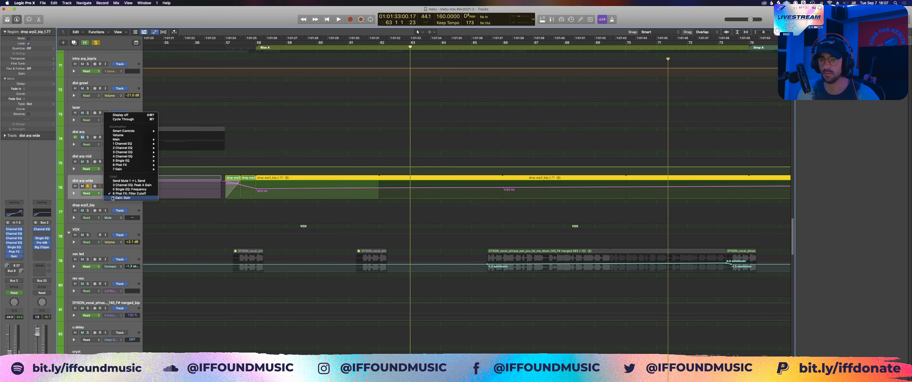
left_click(263, 151)
key("a")
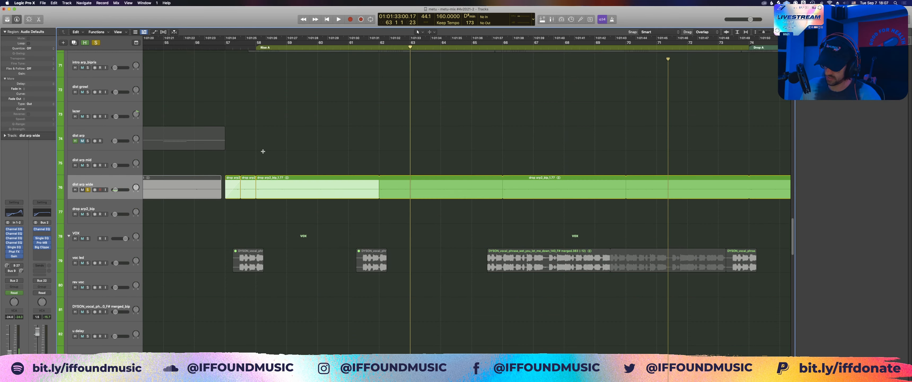
Step: Examine the arrangement from the dist arp wide track back up to the LEADS/PLUCKS group, including a full-project overview
key("super+Left")
key("super+Left")
key("super+Left")
key("super+Left")
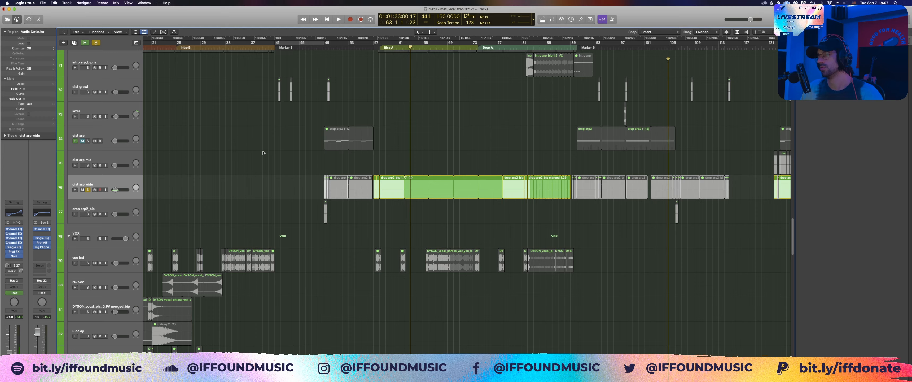
scroll(303, 132, "right", 5)
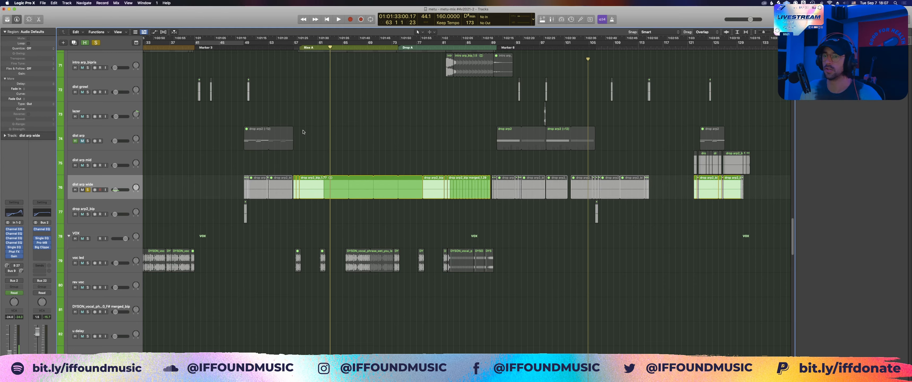
scroll(303, 132, "up", 4)
scroll(303, 131, "right", 2)
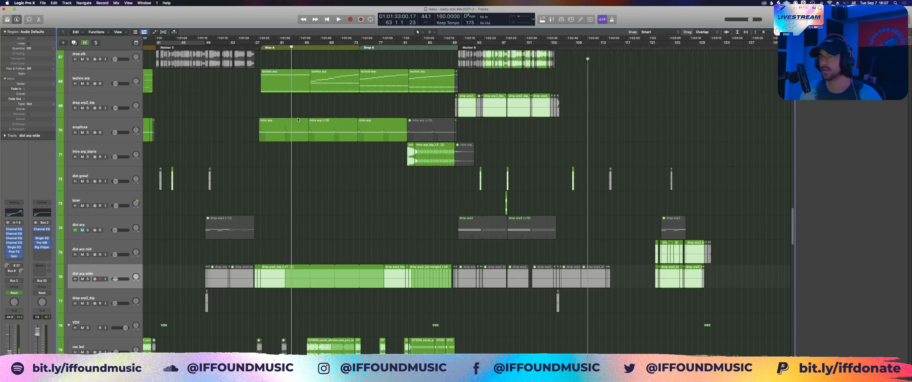
scroll(297, 120, "up", 7)
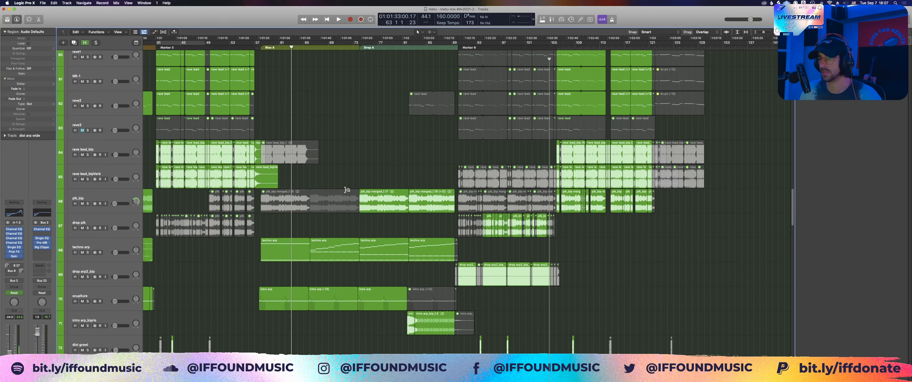
scroll(178, 154, "up", 7)
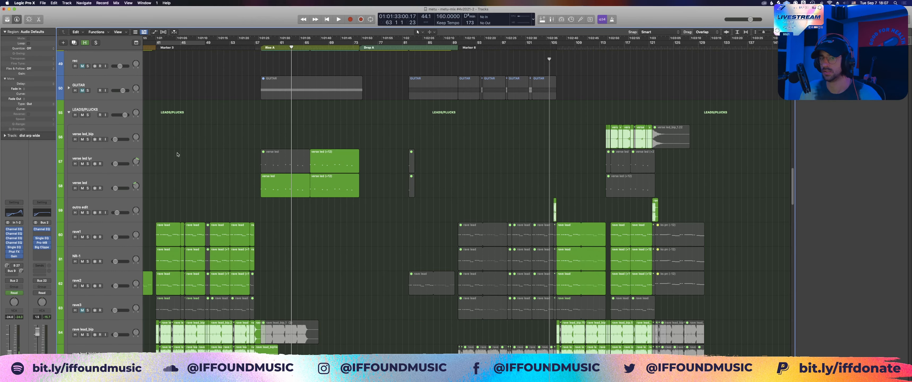
key("z")
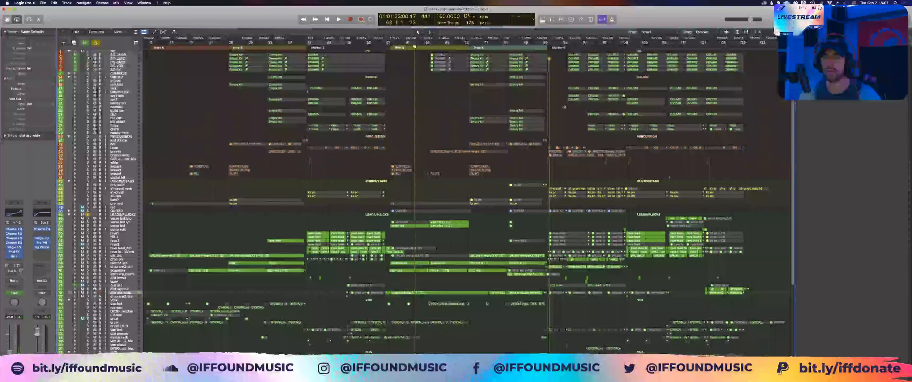
key("z")
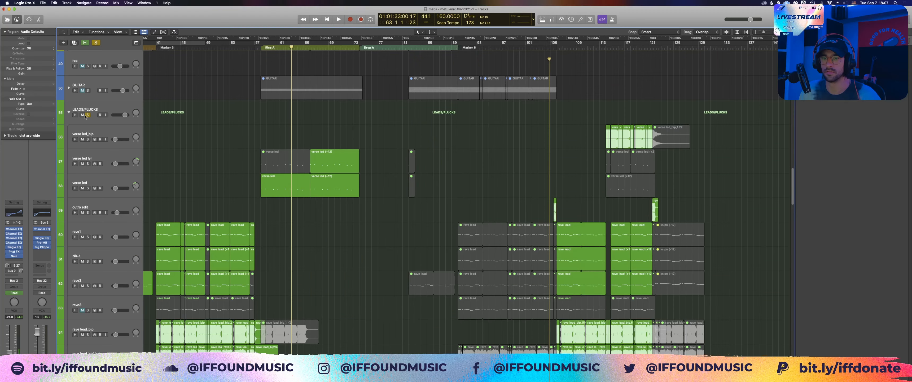
Step: Unsolo the LEADS/PLUCKS group, solo verse led lyr and verse led, play them from bar 63, and clear the region selection
left_click(87, 115)
left_click(88, 163)
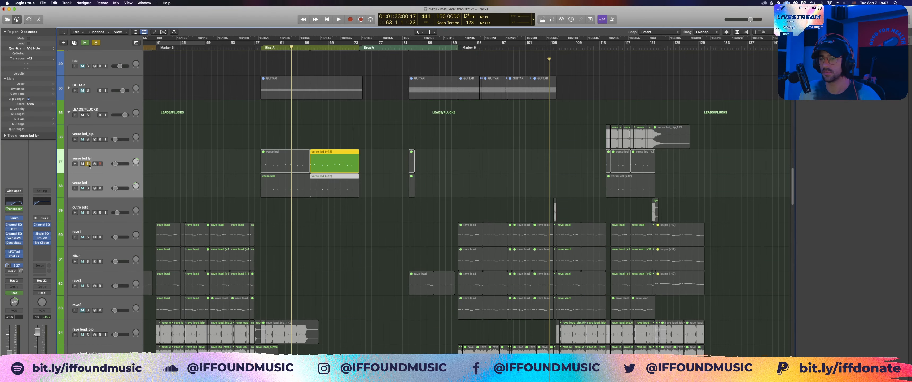
key("space")
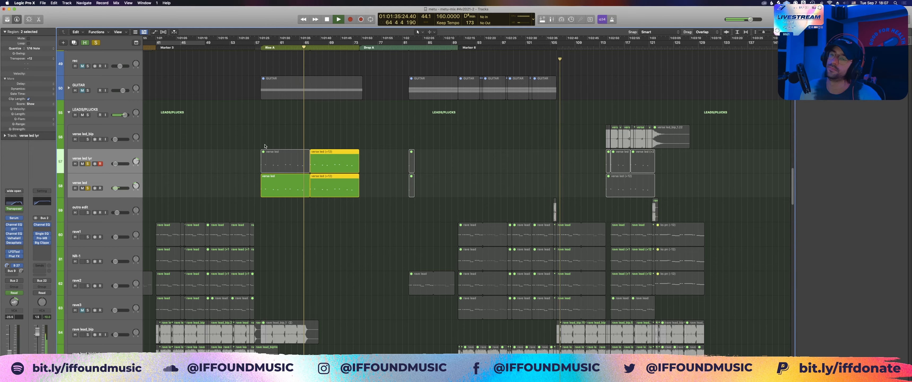
left_click(269, 137)
Step: Solo the pre pad together with the verse leads, play on to bar 73, clear all solos and stop
scroll(269, 137, "up", 6)
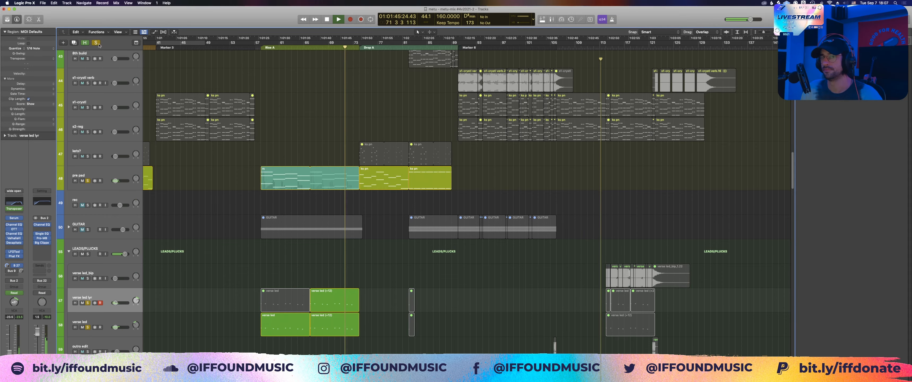
scroll(262, 131, "down", 3)
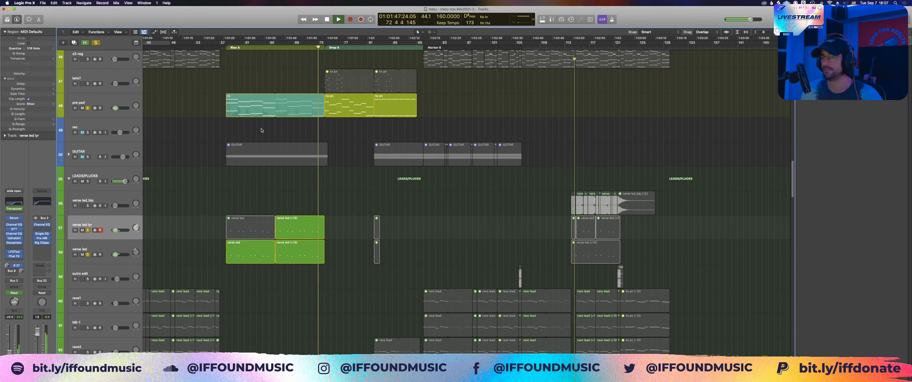
scroll(262, 130, "up", 3)
key("ctrl+s")
key("space")
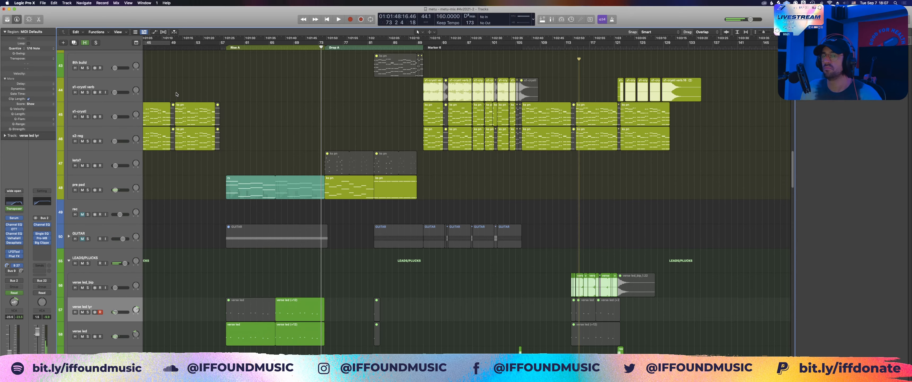
Step: Look through the chord and impact tracks above the leads and move the playhead to bar 66
scroll(253, 110, "down", 1)
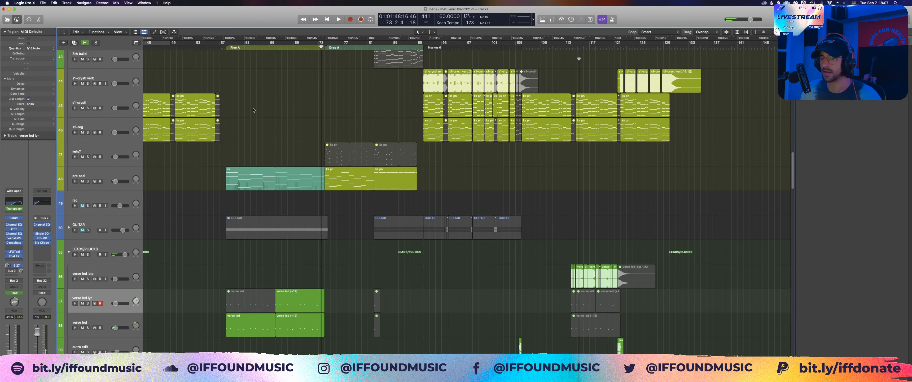
scroll(300, 125, "down", 2)
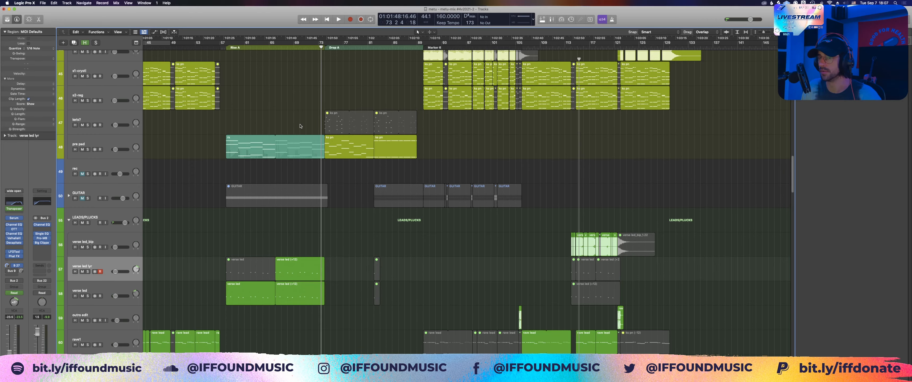
scroll(300, 126, "up", 6)
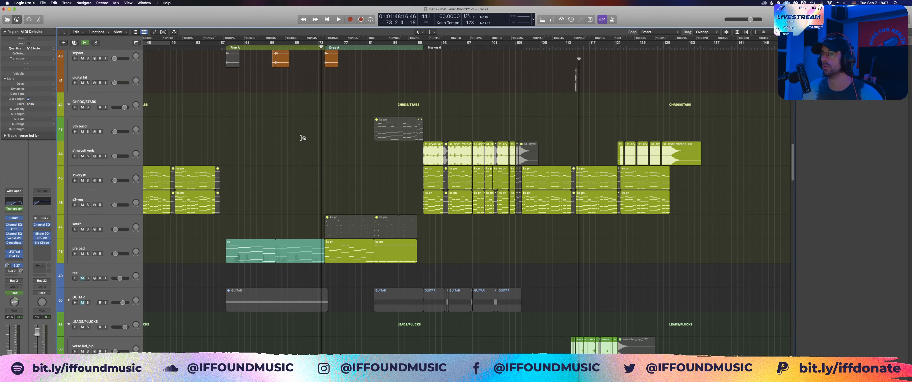
scroll(301, 138, "up", 6)
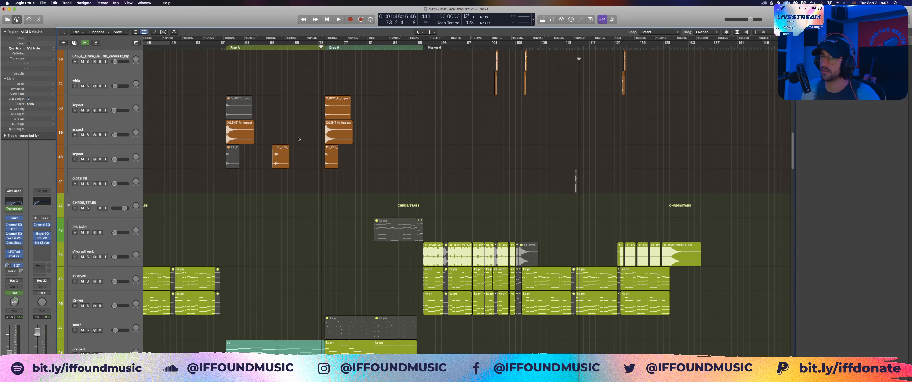
left_click(275, 46)
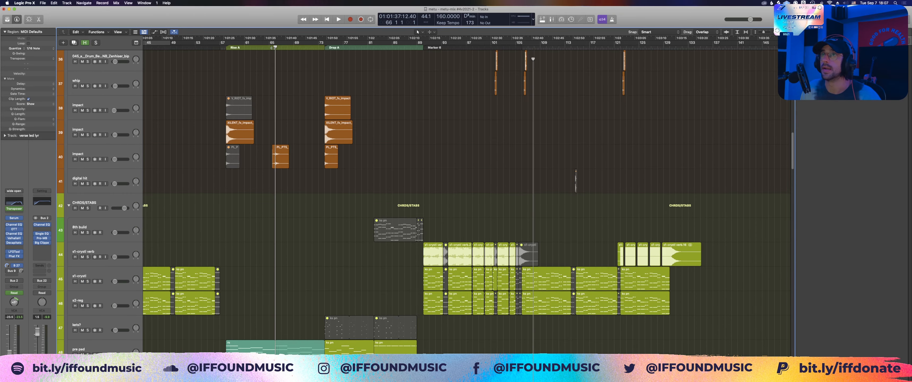
Step: Point out the two impact regions around bar 66 below the breaks track by selecting them, and clear the selection
scroll(301, 140, "up", 7)
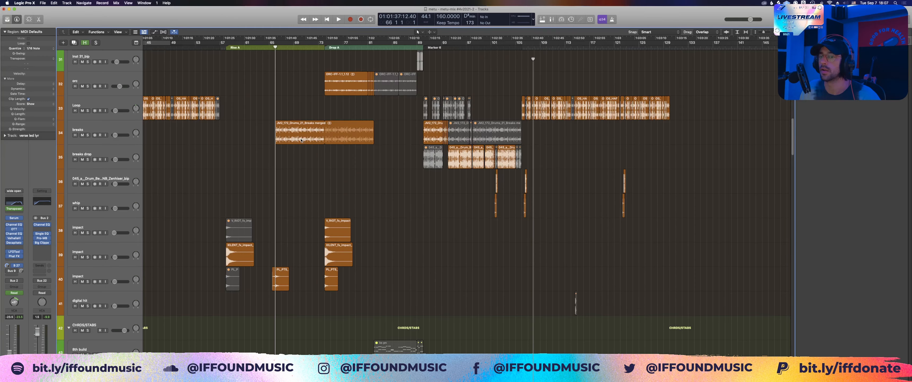
scroll(259, 261, "down", 1)
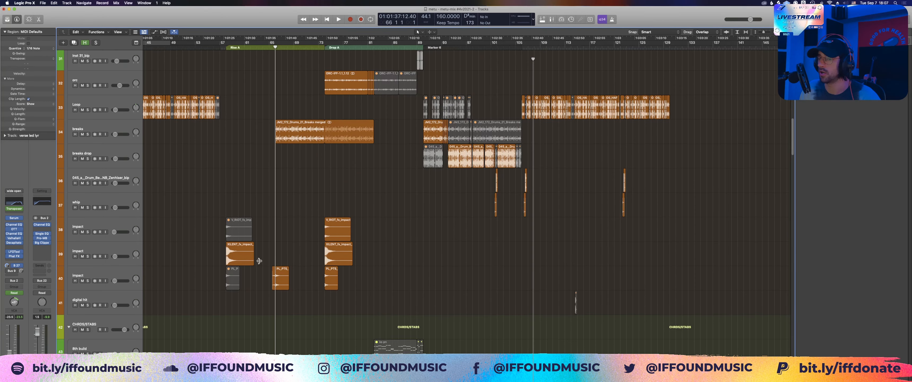
left_click_drag(259, 261, 299, 292)
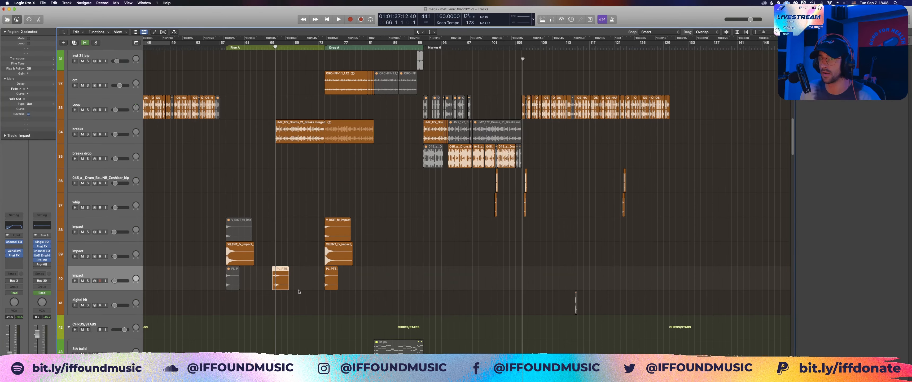
left_click(289, 251)
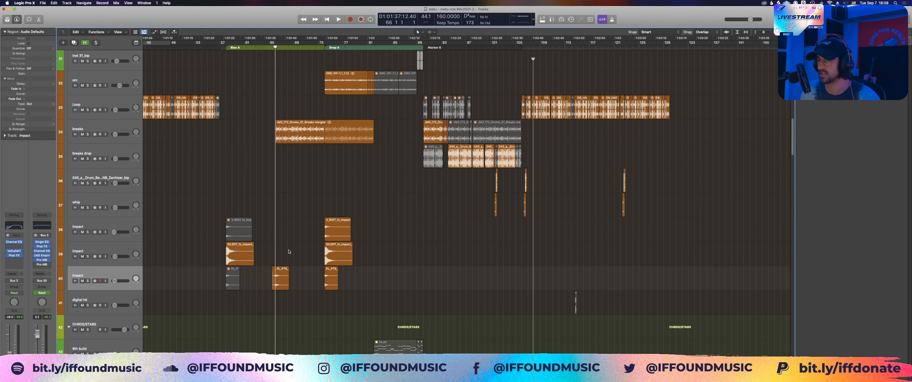
Step: View the whole arrangement, zoom in on the percussion tracks between bars 66 and 82, and play from bar 66
scroll(288, 248, "up", 10)
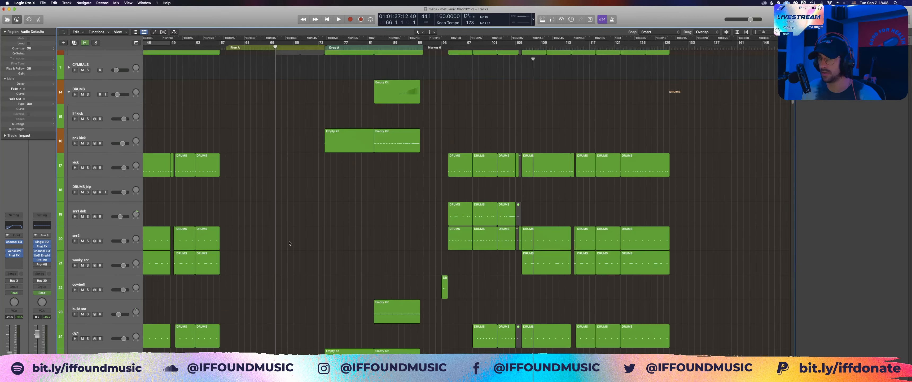
left_click(399, 122, "ctrl+alt")
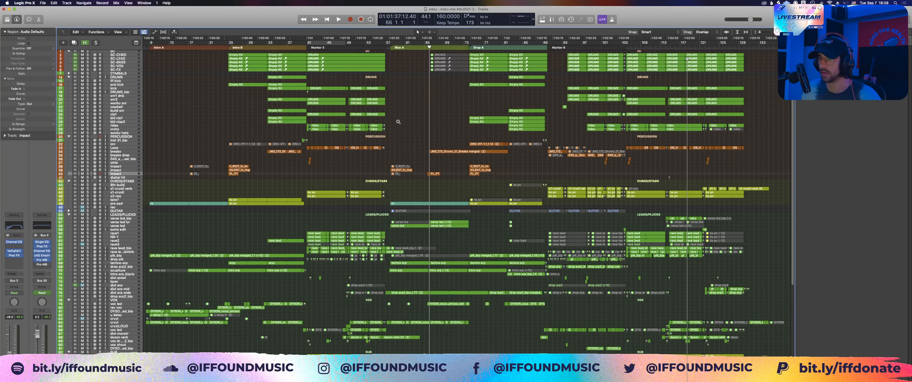
left_click(398, 122, "ctrl+alt")
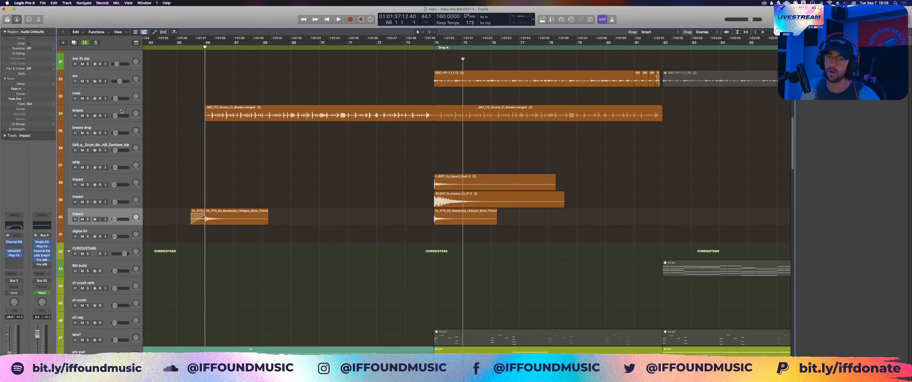
key("space")
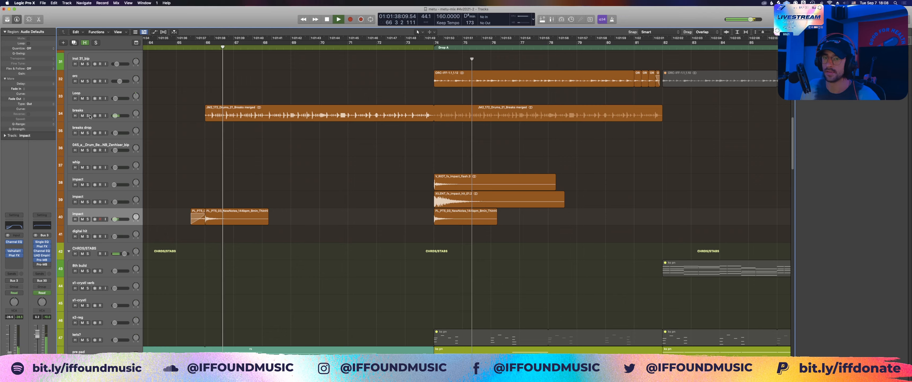
Step: Solo the breaks track, select its drum region before the drop, and zoom in on the waveform's transients
left_click(88, 116)
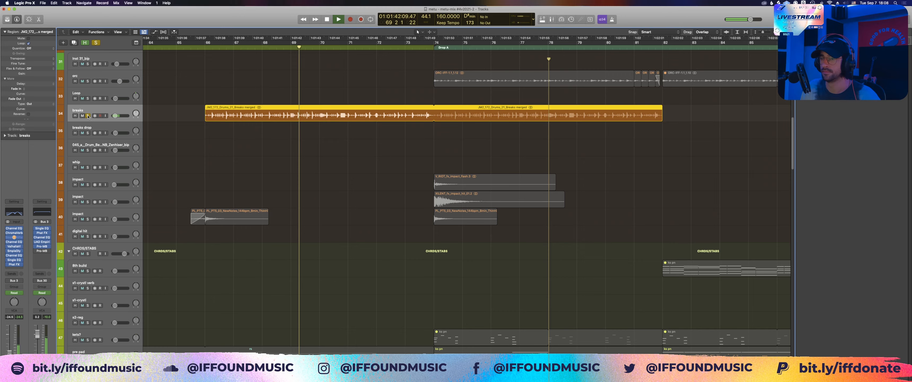
key("z")
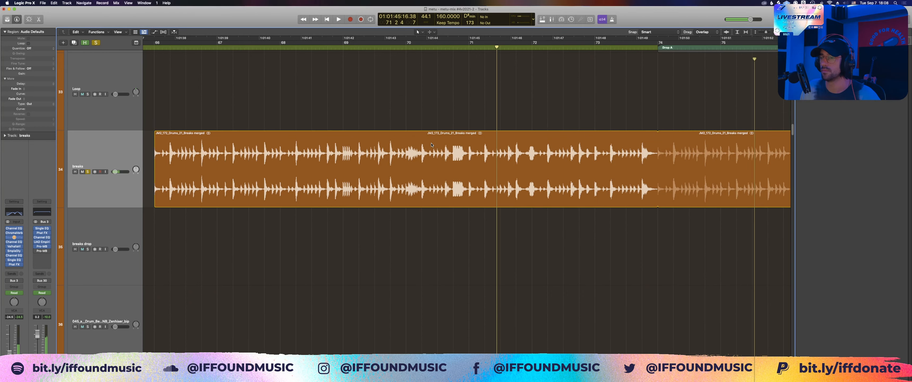
left_click_drag(222, 121, 204, 155)
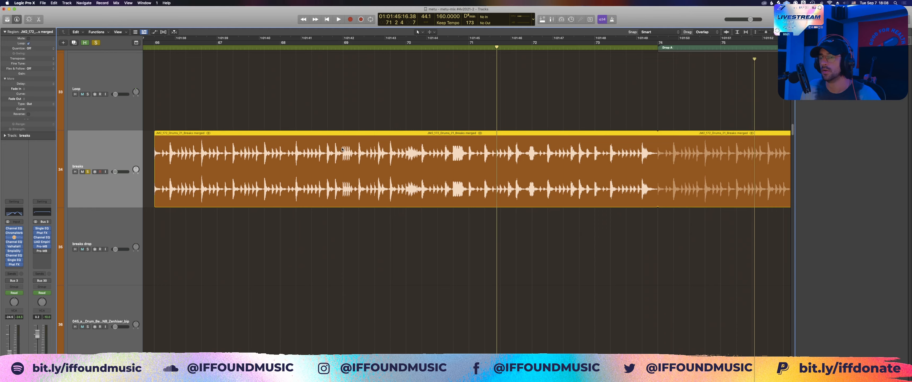
scroll(342, 149, "up", 10)
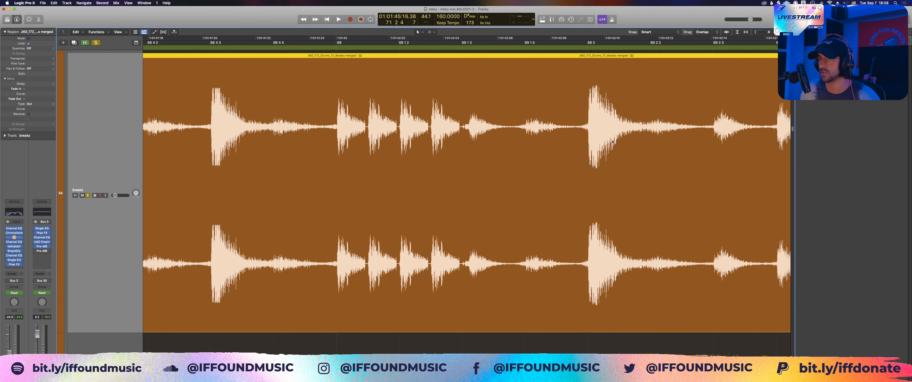
Step: View the complete breaks region from bar 66 to 82, play it from around bar 68, and stop near bar 70
left_click(428, 146, "ctrl+alt")
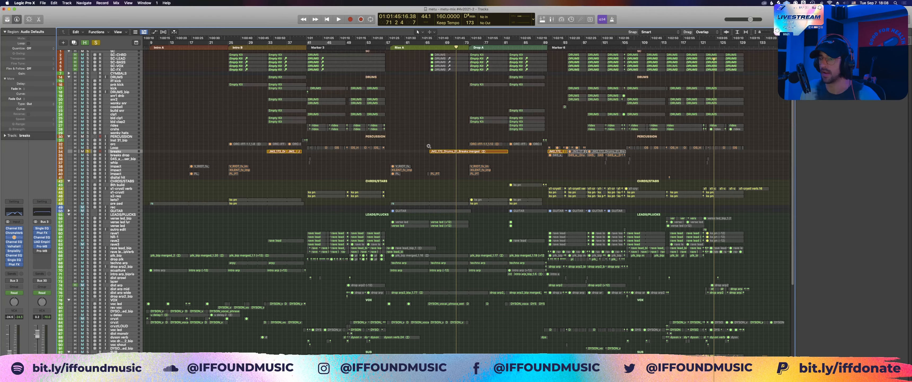
left_click_drag(428, 146, 512, 162)
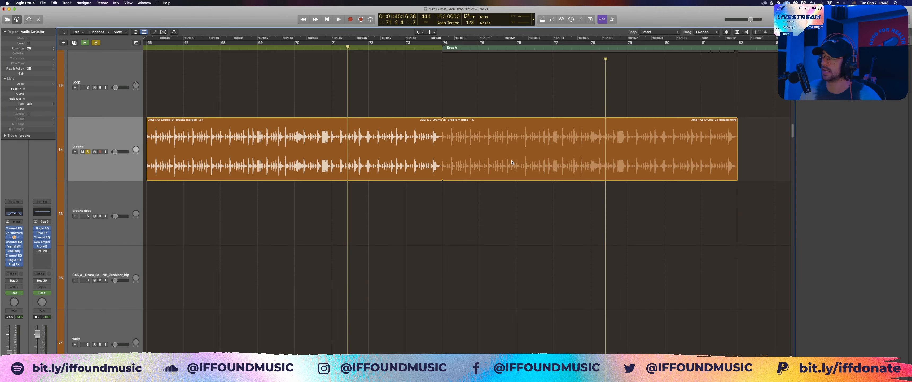
scroll(308, 112, "left", 3)
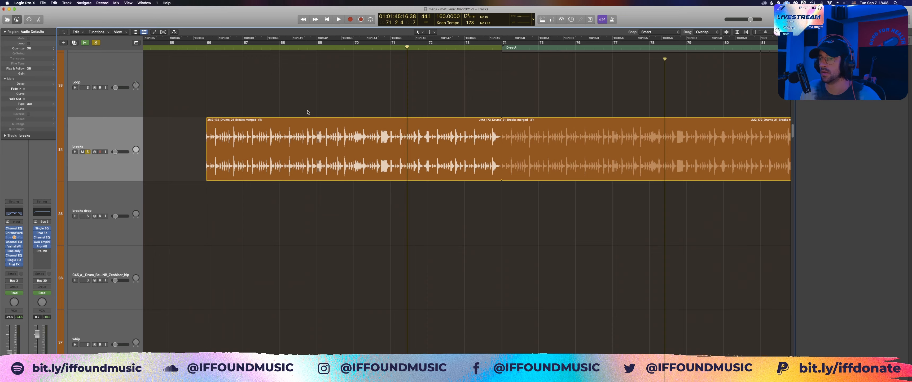
left_click(307, 112)
key("space")
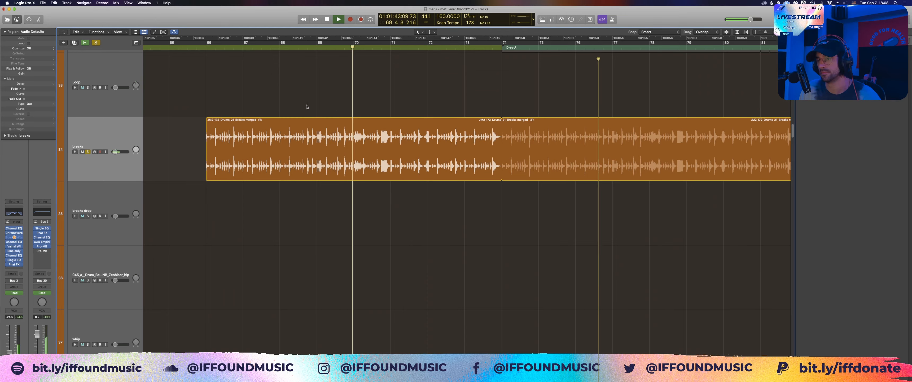
key("space")
Step: Zoom in on the chopped break hits around bar 70 and play the soloed breaks from just before beat 69 4
scroll(337, 132, "up", 10)
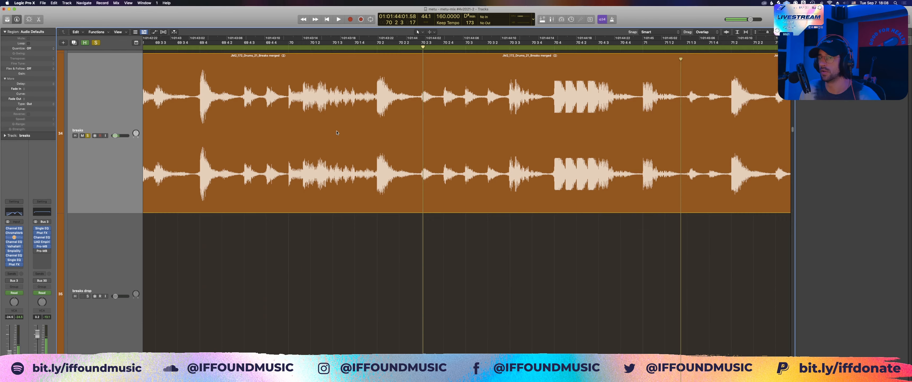
scroll(284, 85, "up", 3)
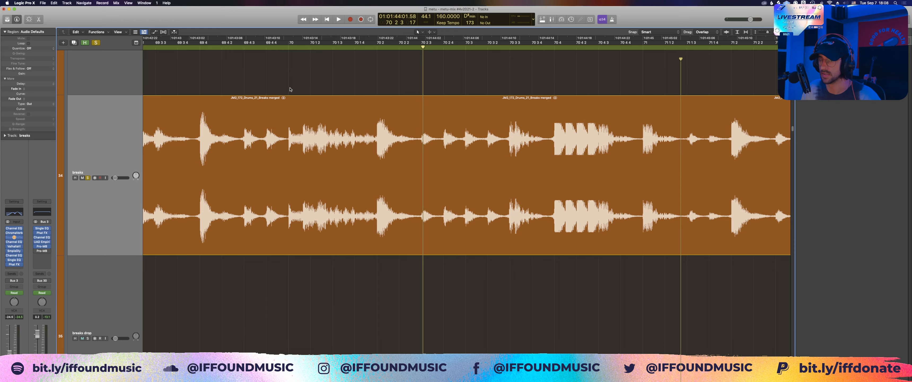
left_click(193, 79)
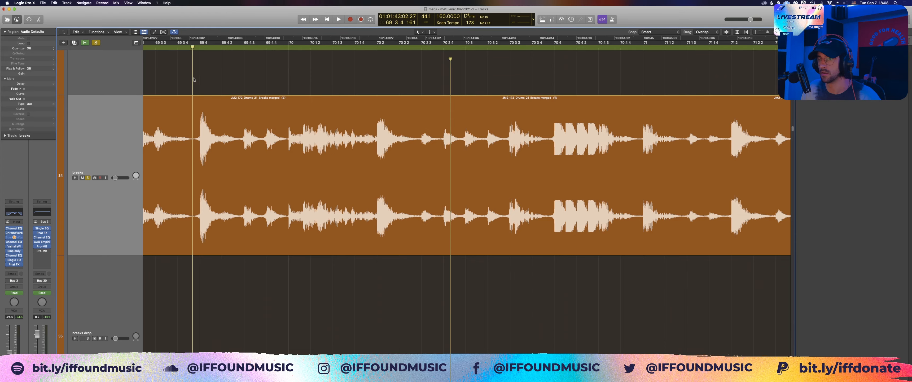
key("space")
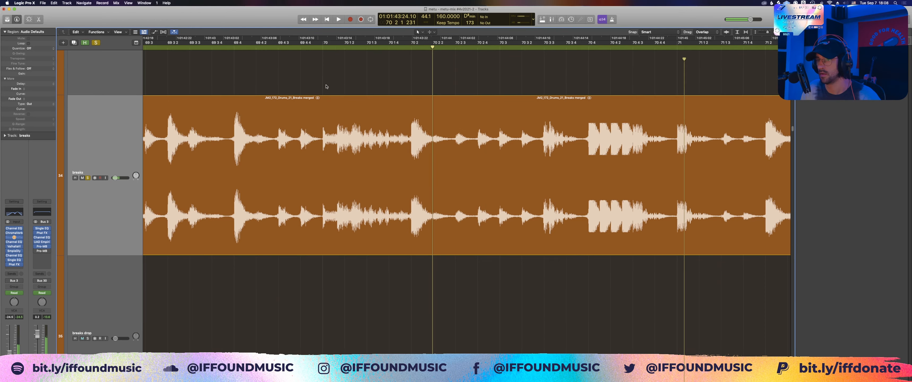
Step: Replay the soloed breaks from beat 69 4 to bar 72, zoom out to the region, and clear the solo
left_click(322, 88)
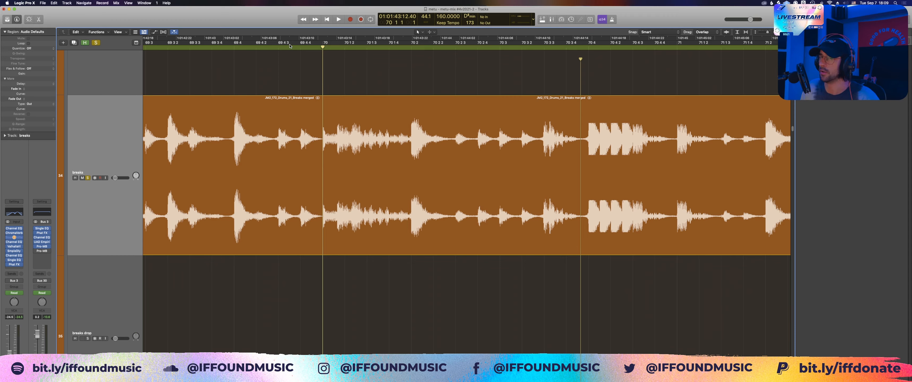
left_click(234, 46)
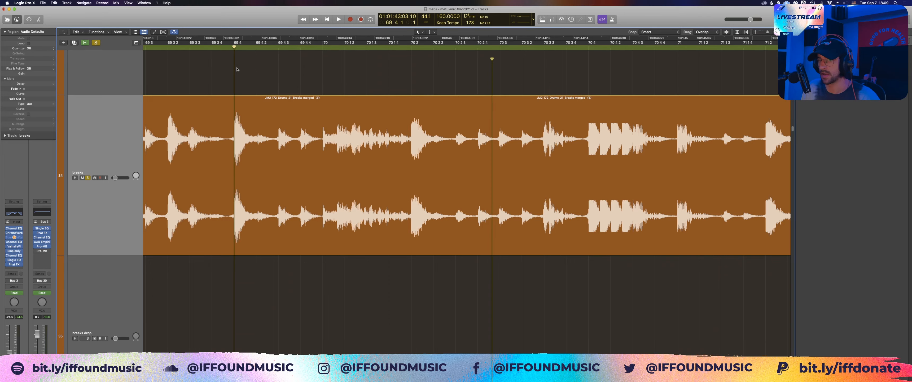
key("space")
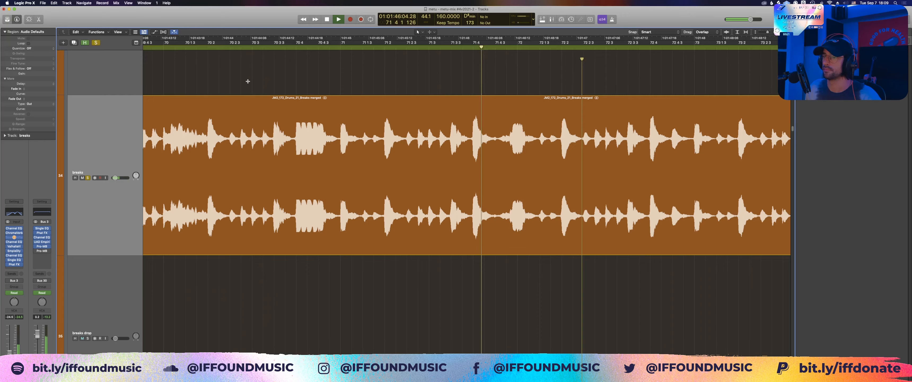
key("space")
key("super+Left")
key("super+Left")
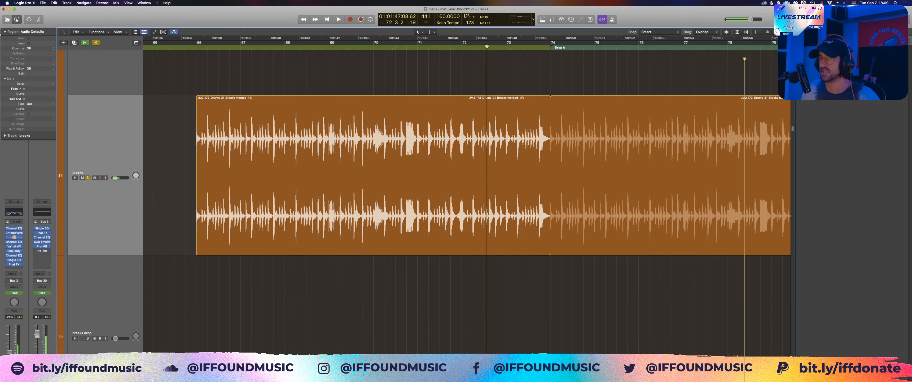
key("s")
Step: Play the full mix from bar 72 into Drop A while looking through the leads, vocal, bass and FX tracks
scroll(349, 113, "down", 5)
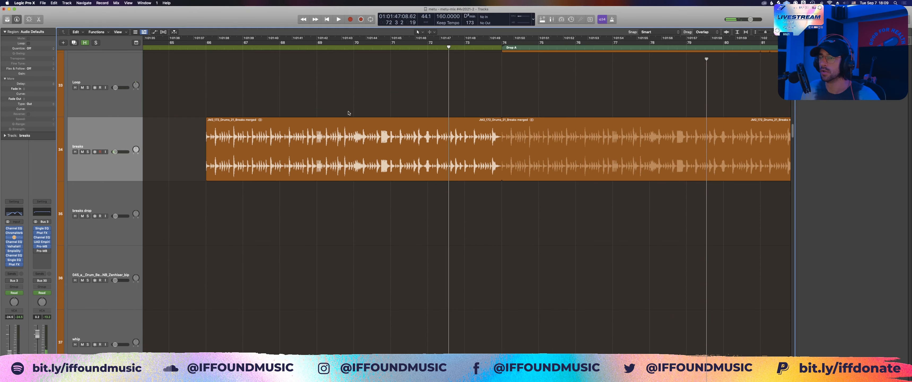
scroll(349, 112, "down", 5)
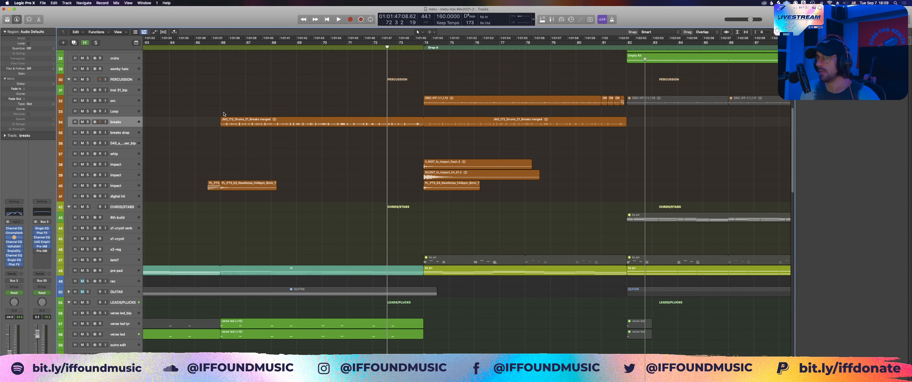
scroll(412, 115, "down", 5)
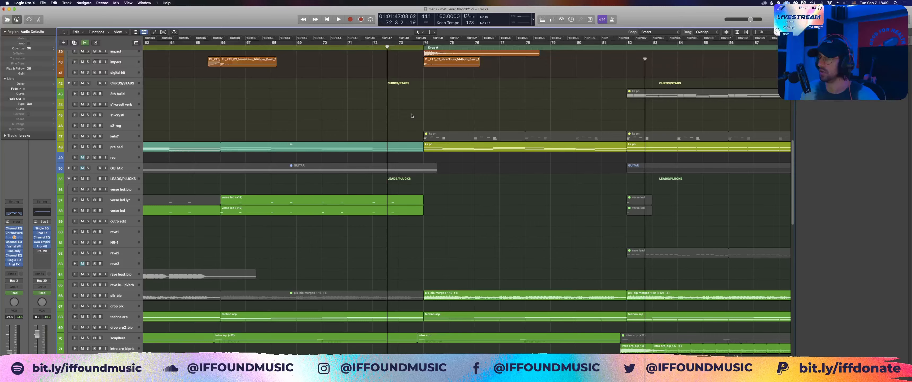
key("space")
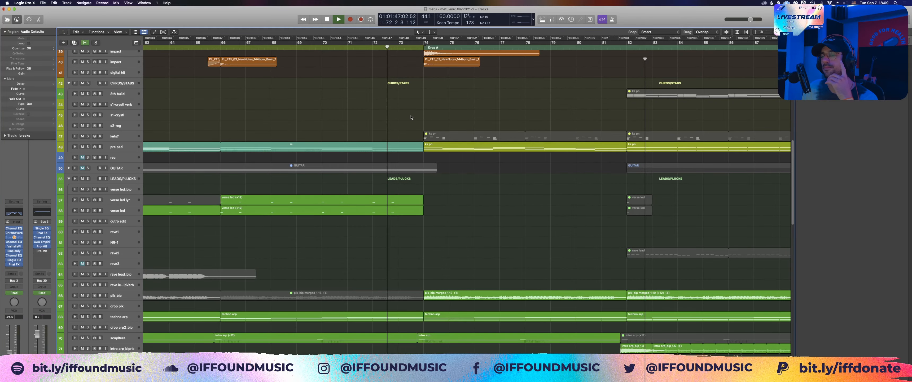
scroll(412, 118, "down", 10)
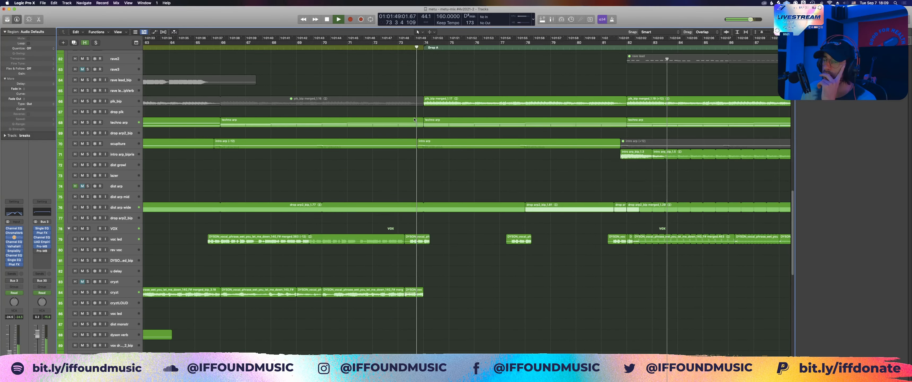
scroll(418, 127, "down", 5)
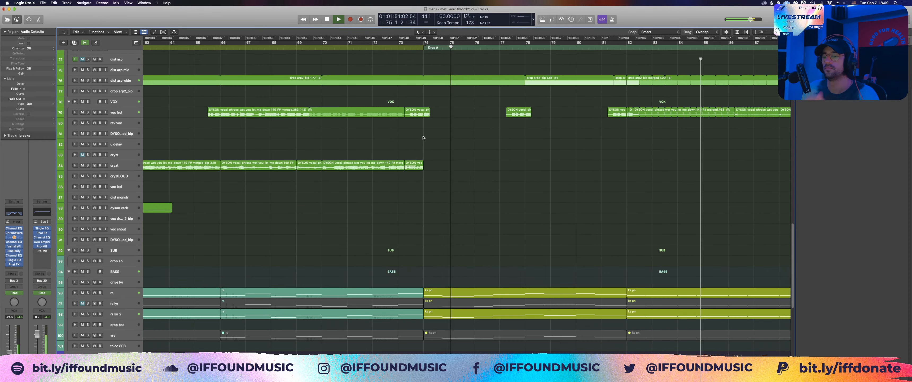
scroll(423, 138, "down", 3)
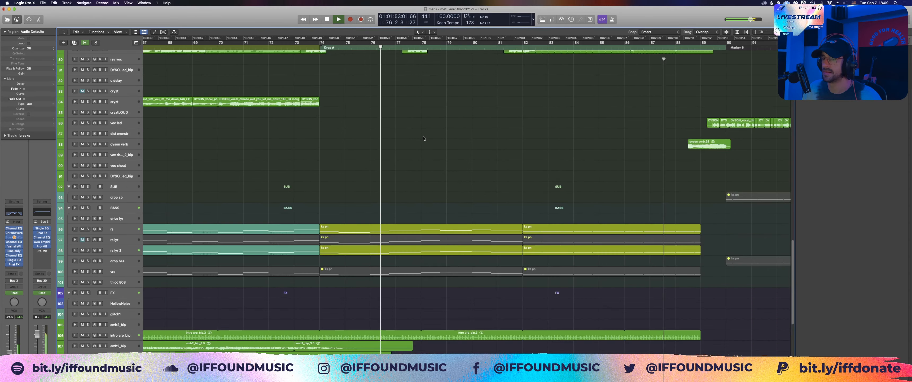
scroll(423, 138, "down", 3)
Step: Return to the percussion tracks, stop playback, zoom in on the orc regions between bars 74 and 82, and solo their track
key("super+Left")
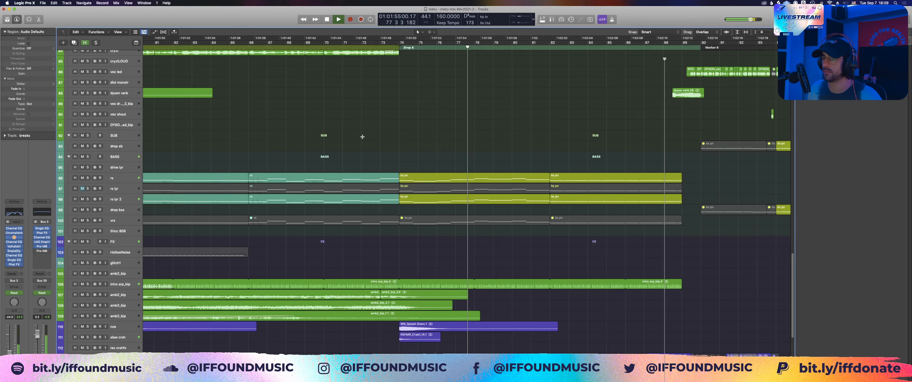
key("super+Left")
key("super+Up")
scroll(420, 134, "up", 15)
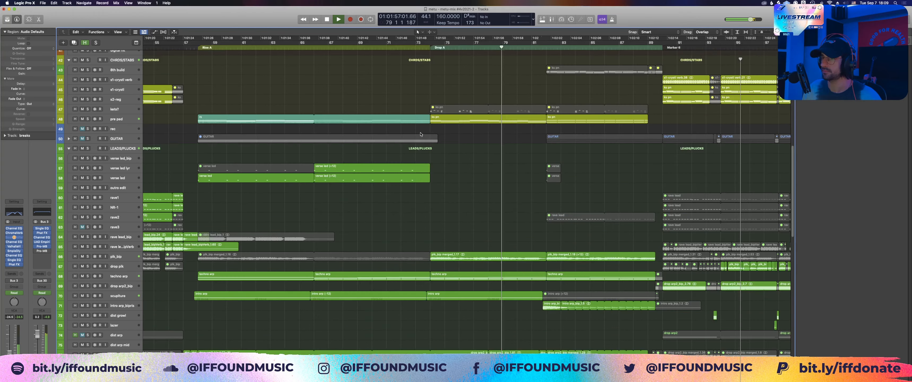
scroll(425, 134, "up", 6)
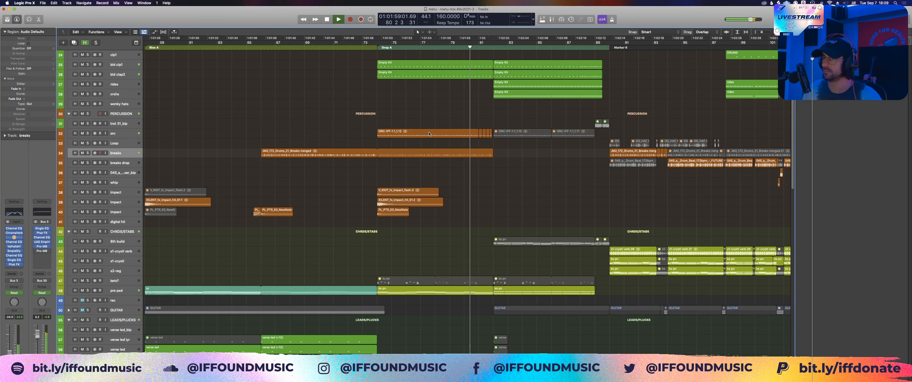
left_click(429, 133)
key("space")
left_click_drag(350, 104, 580, 173)
left_click(88, 194)
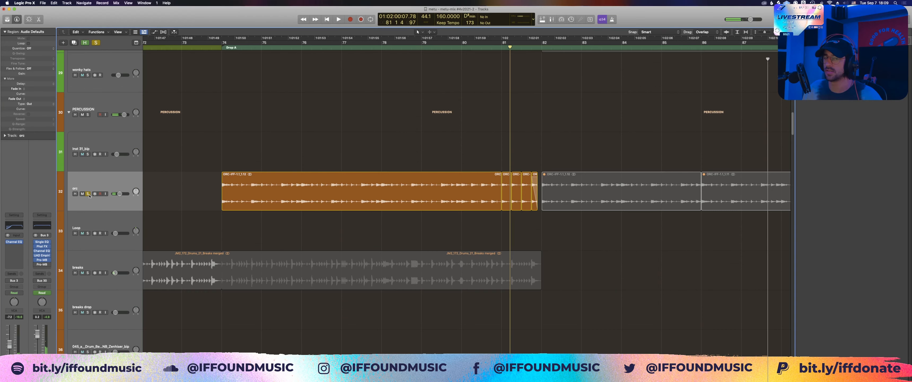
Step: Point out the long orc region, play the soloed track from just before bar 74, and stop at bar 76
left_click(228, 199)
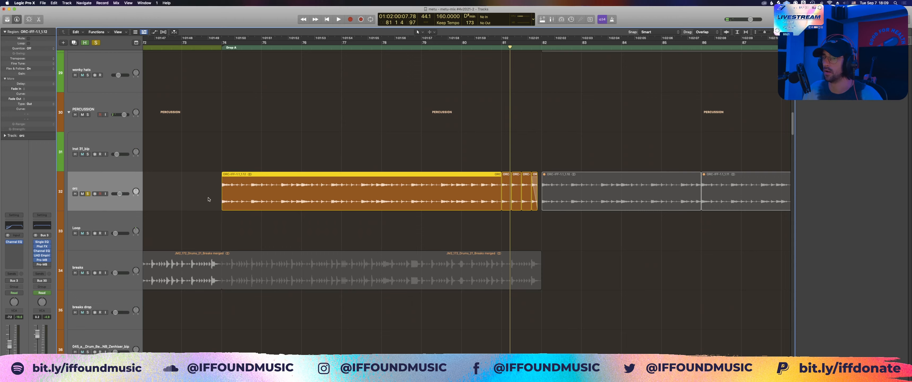
left_click(208, 199)
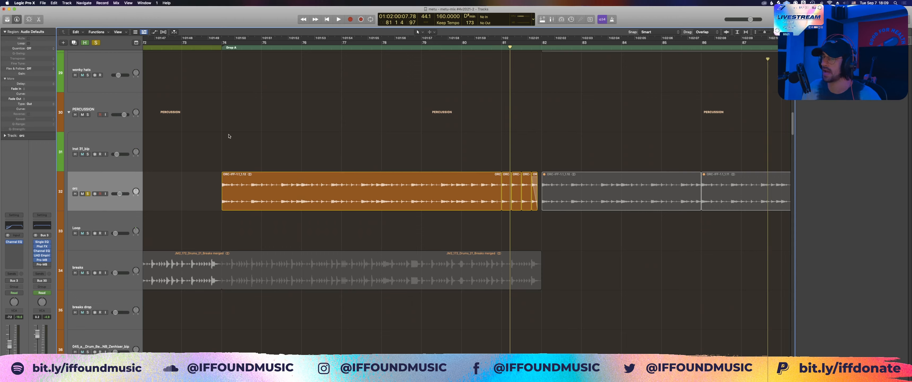
scroll(253, 180, "up", 5)
left_click(197, 165, "shift")
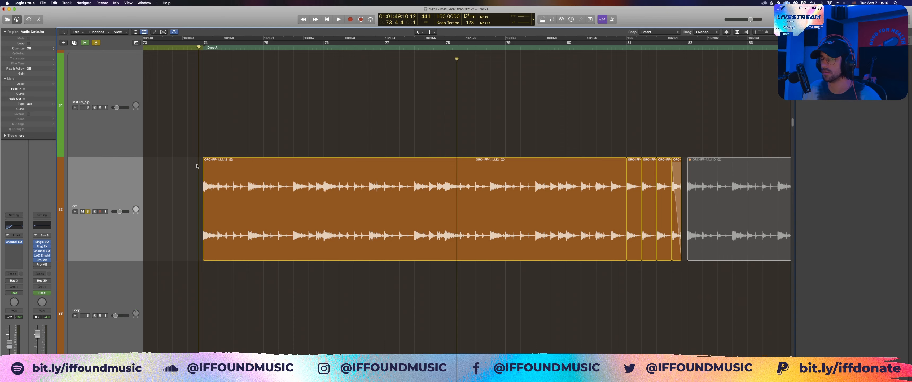
key("space")
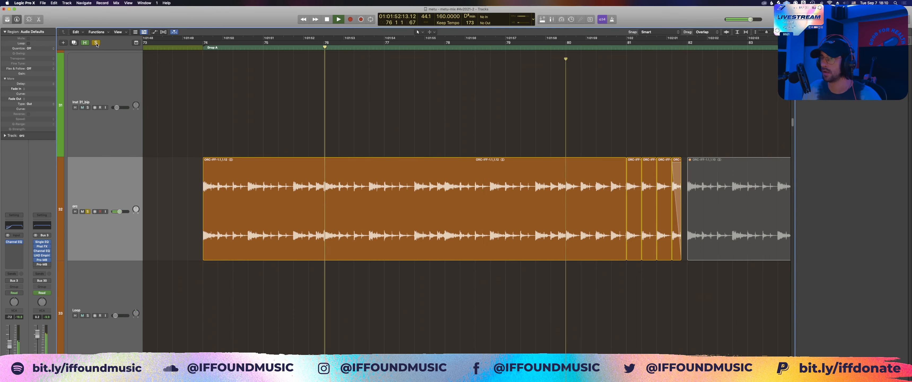
key("space")
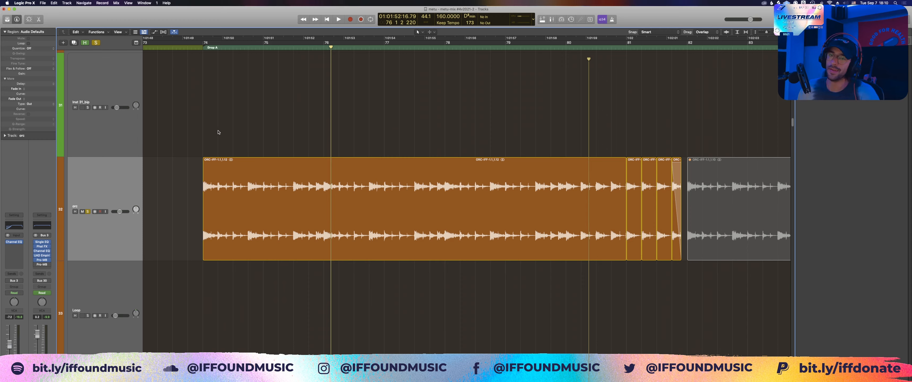
Step: Clear the orc solo, play the full mix from just before bar 74, and view the whole arrangement
left_click(194, 46)
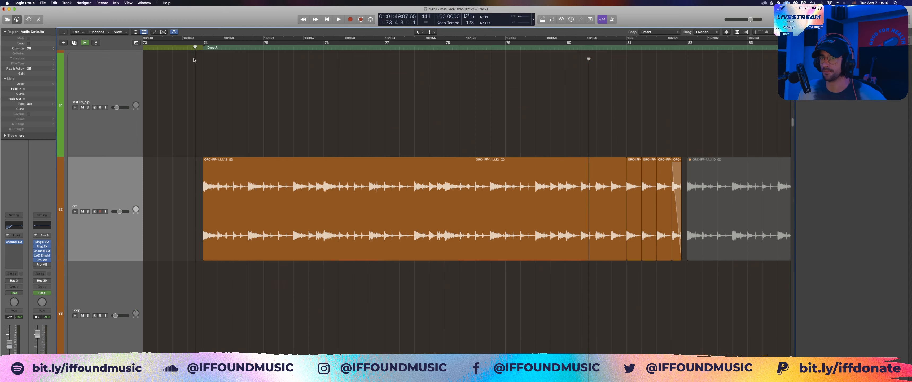
key("space")
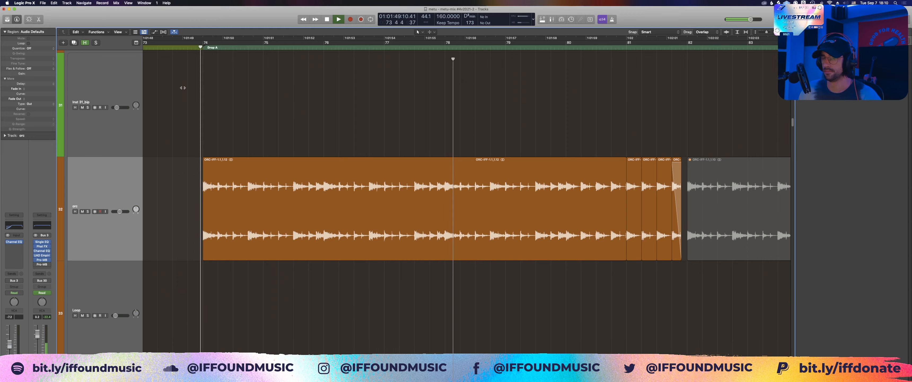
key("z")
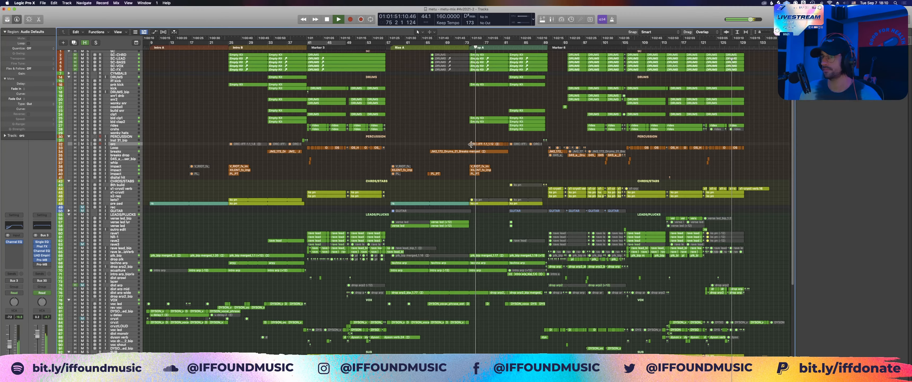
Step: Keep the full mix playing through Drop A while viewing the lower tracks, zoom in on the arp regions, and stop at bar 83
scroll(425, 152, "down", 5)
scroll(390, 158, "right", 3)
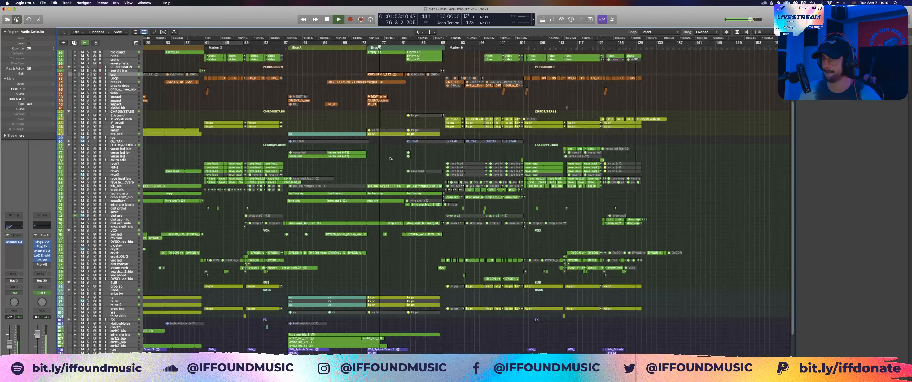
scroll(390, 158, "right", 3)
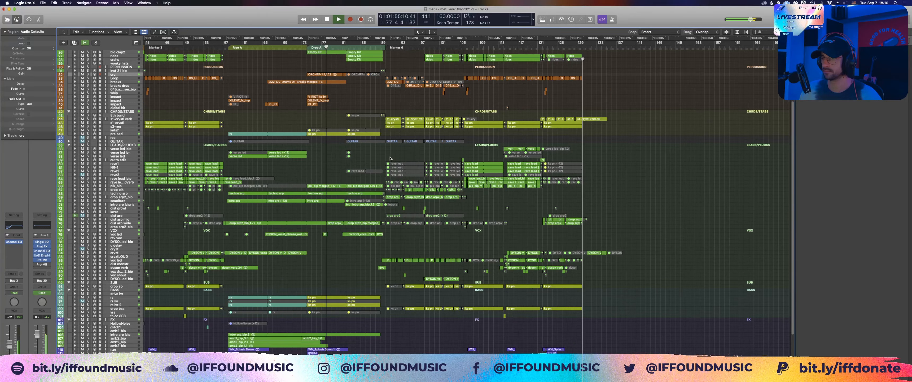
scroll(307, 256, "down", 3)
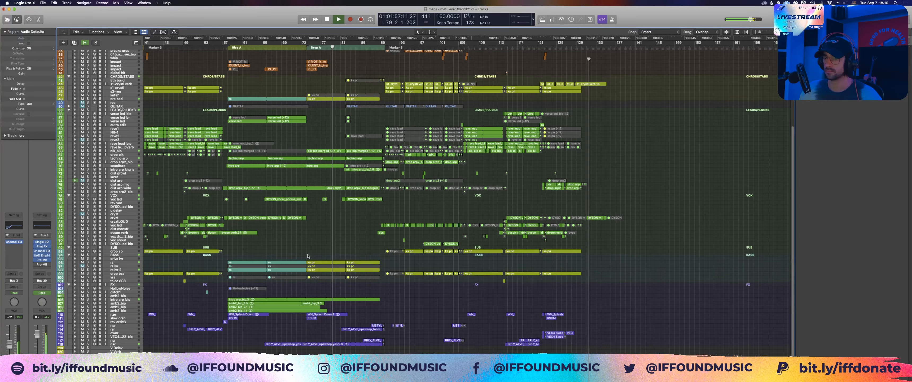
key("z")
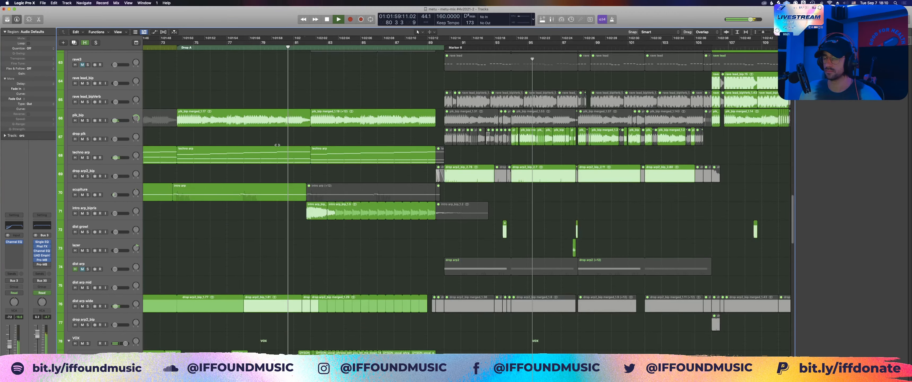
scroll(307, 100, "left", 1)
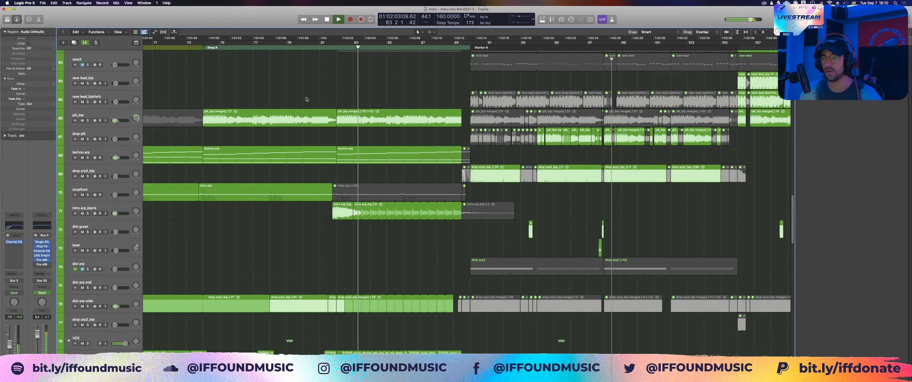
key("space")
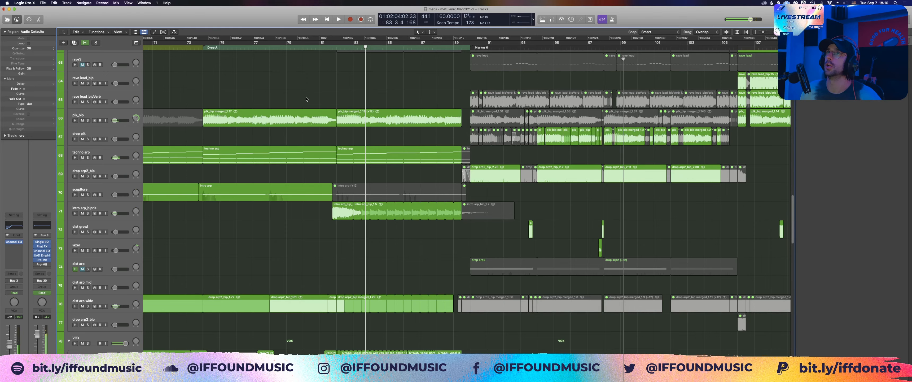
Step: Point out the first long drop arp2_bip region after Marker B, solo the LEADS/PLUCKS group, and zoom in on its regions
left_click(387, 149)
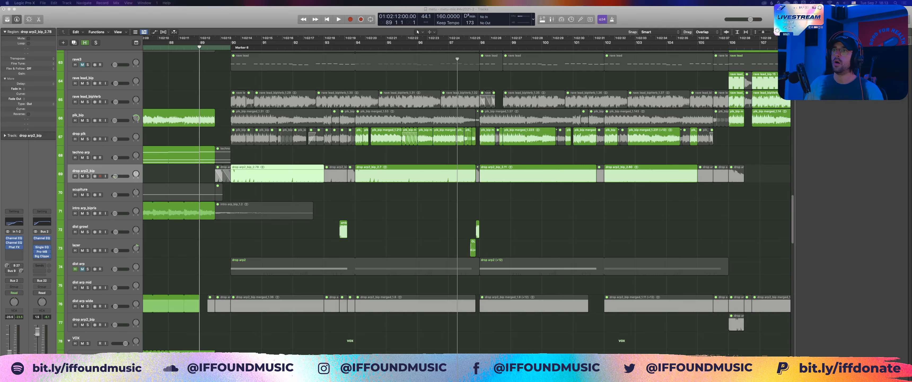
left_click(212, 87)
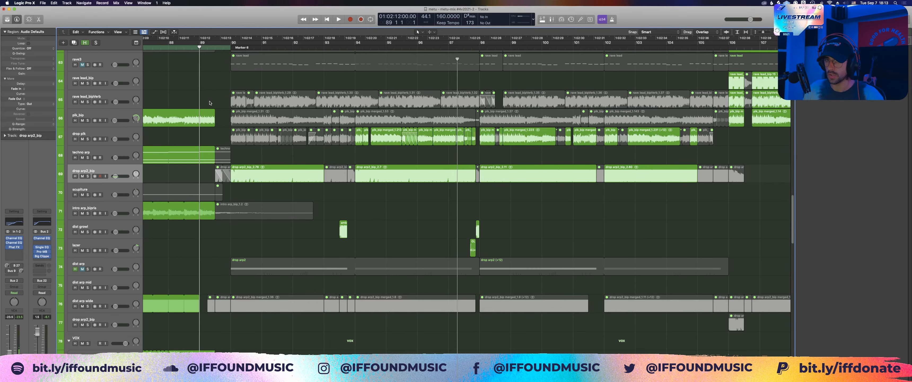
key("z")
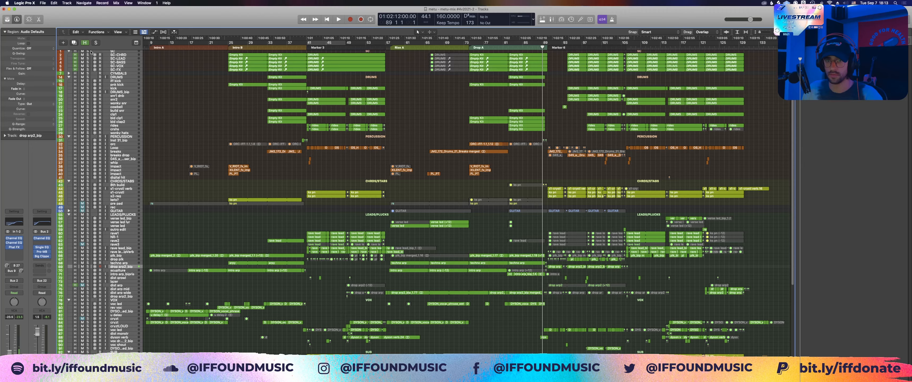
key("z")
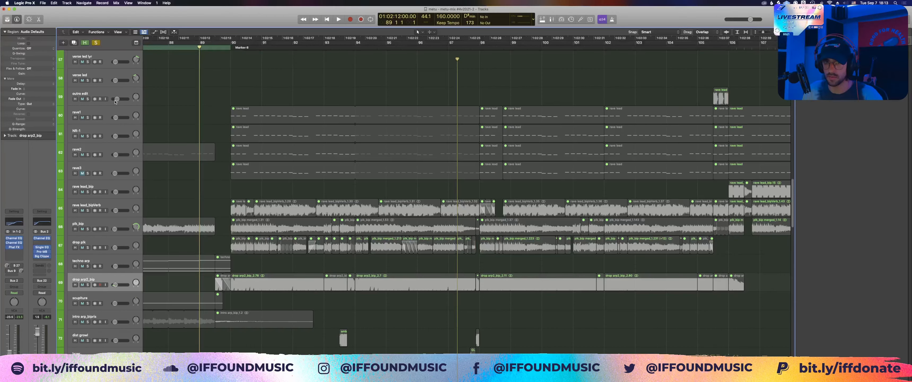
scroll(210, 183, "up", 5)
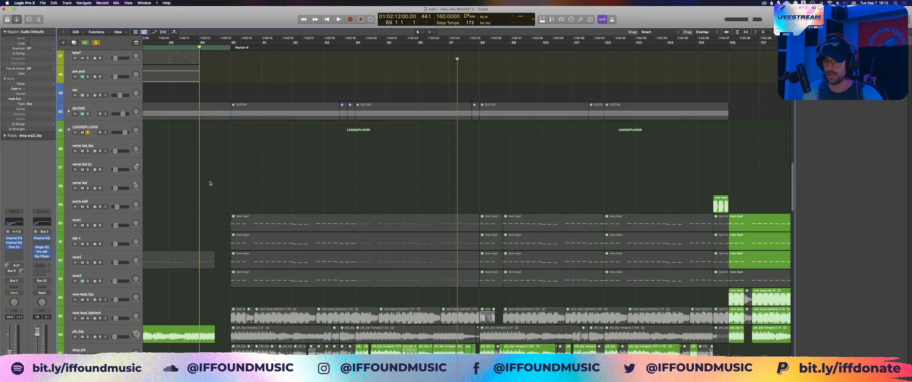
key("z")
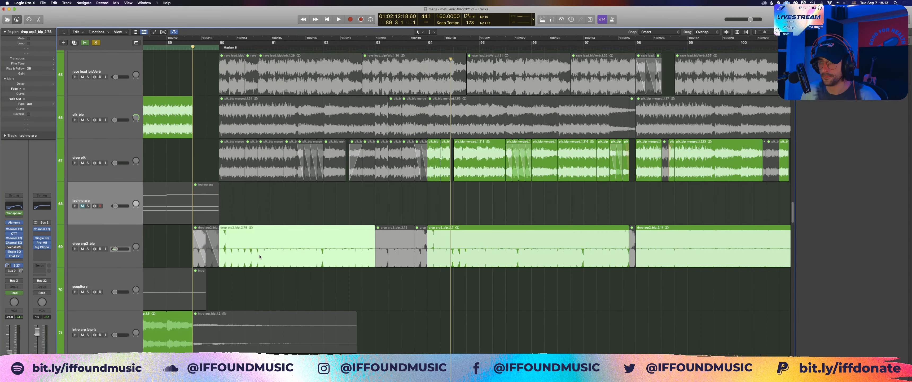
Step: Play the soloed leads from bar 89 and follow the drop arp2_bip and drop plk regions past Marker B
left_click(260, 256)
key("space")
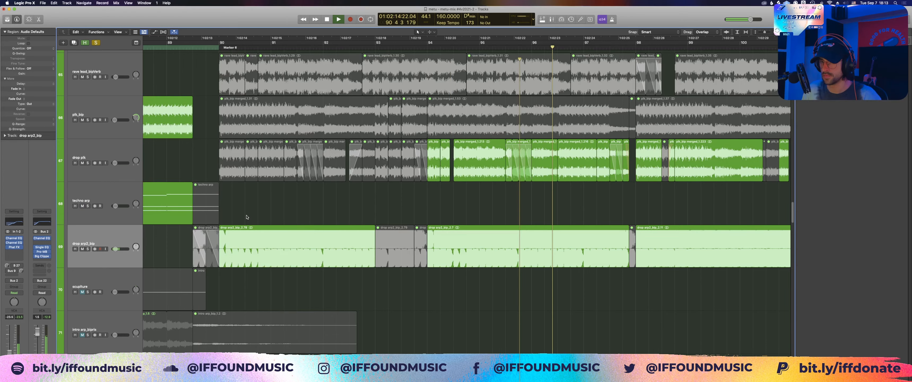
key("z")
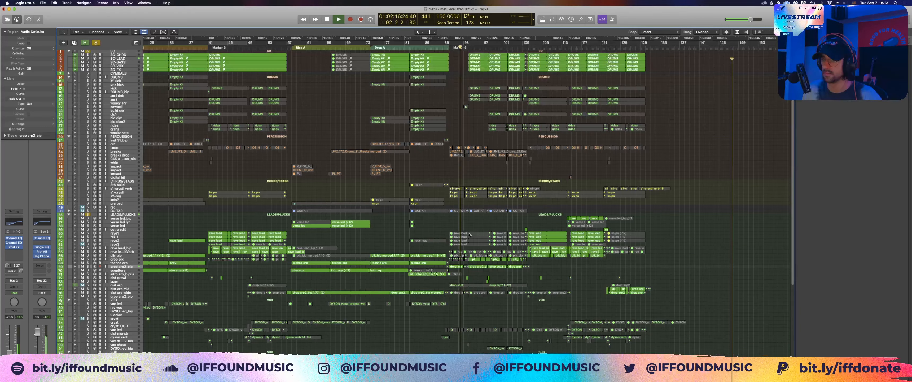
key("z")
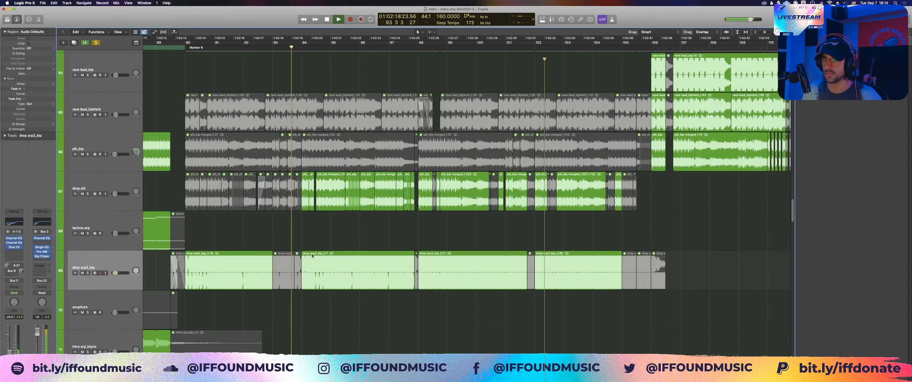
scroll(312, 255, "down", 2)
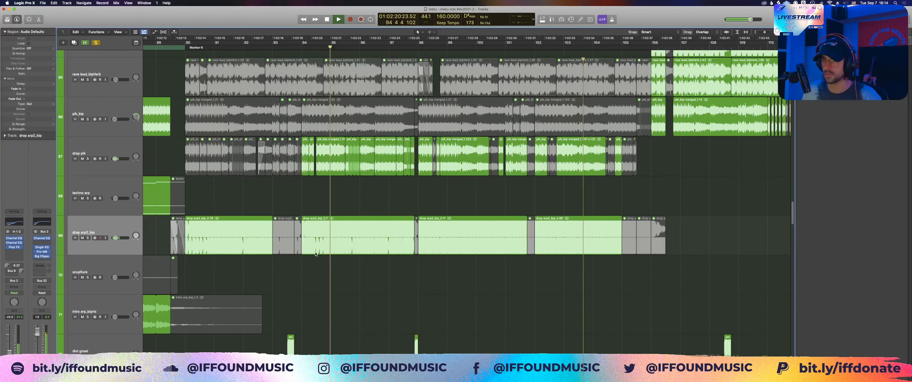
scroll(316, 254, "right", 3)
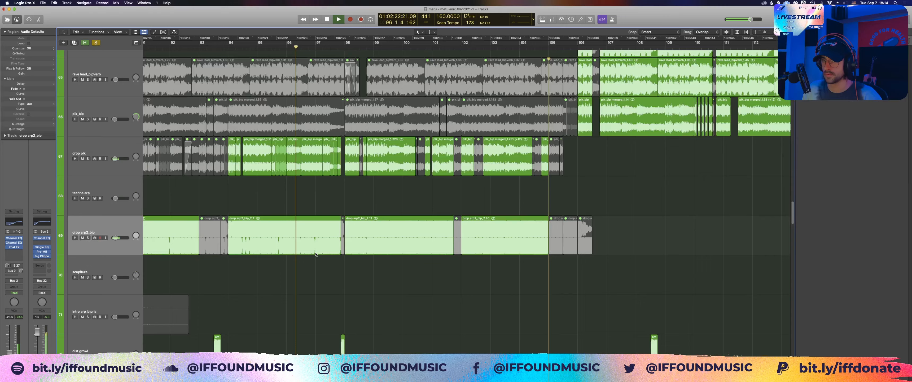
Step: Look through the other lead and arp tracks during soloed playback, return to drop arp2_bip, and stop at bar 102
scroll(316, 253, "up", 10)
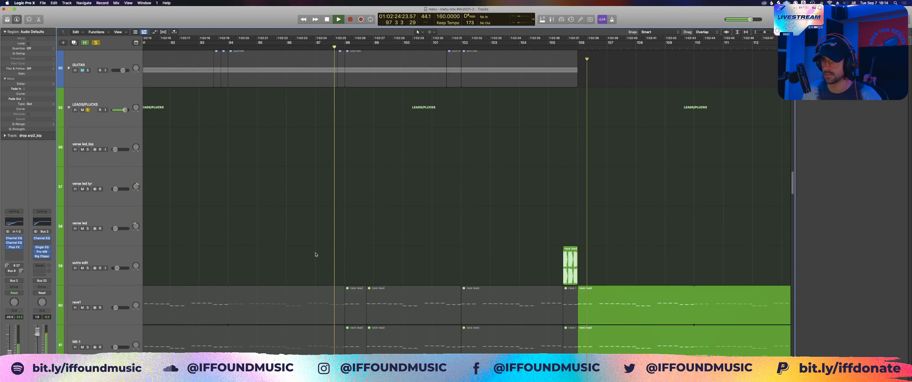
scroll(316, 254, "down", 15)
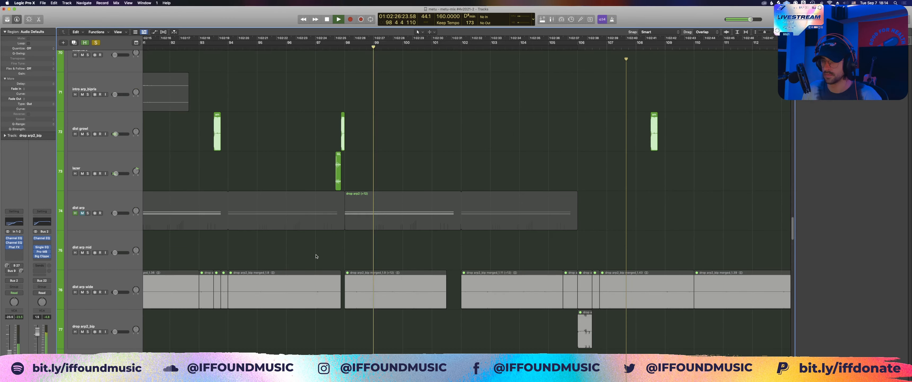
scroll(316, 257, "up", 1)
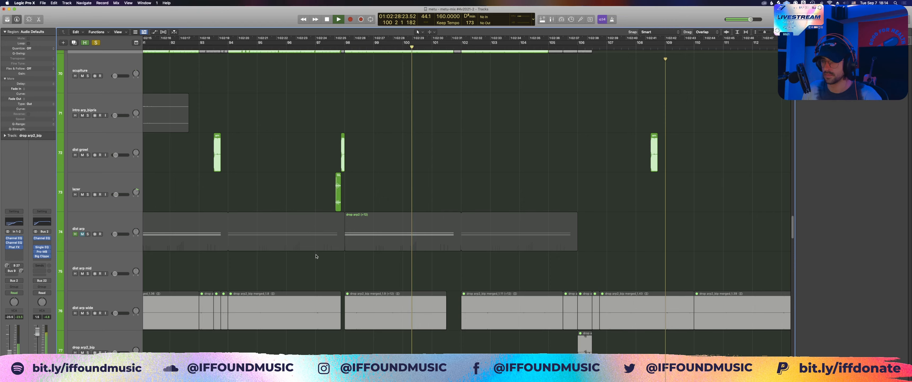
scroll(316, 256, "up", 5)
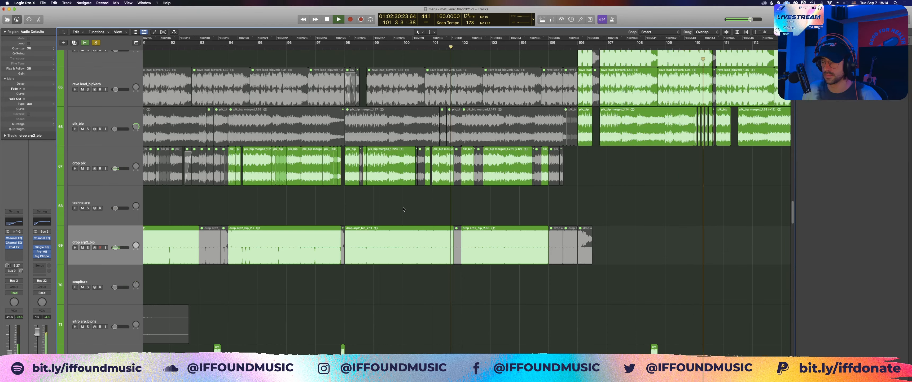
key("space")
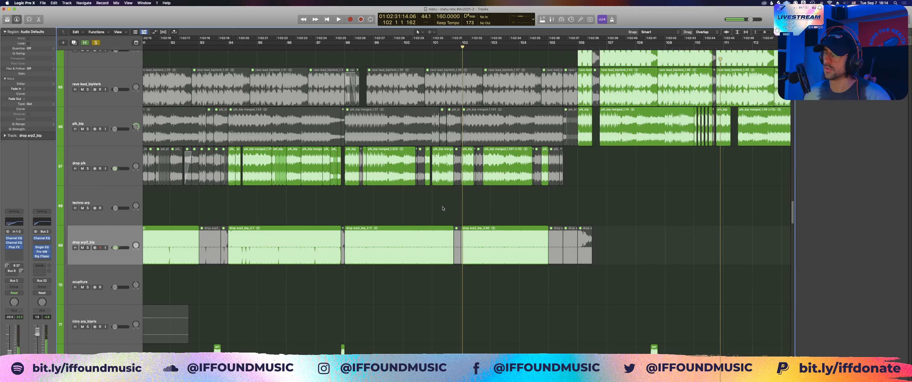
Step: Look through the distorted arp and vocal tracks around Marker B, and move the playhead back to bar 88
scroll(442, 208, "down", 6)
scroll(181, 191, "left", 9)
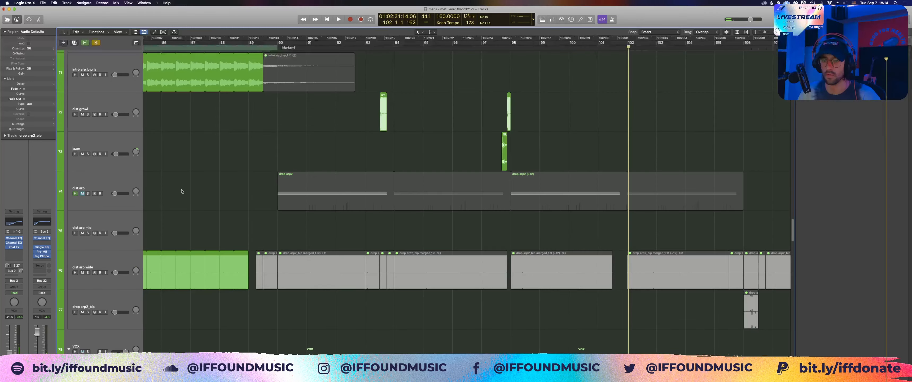
scroll(181, 191, "down", 6)
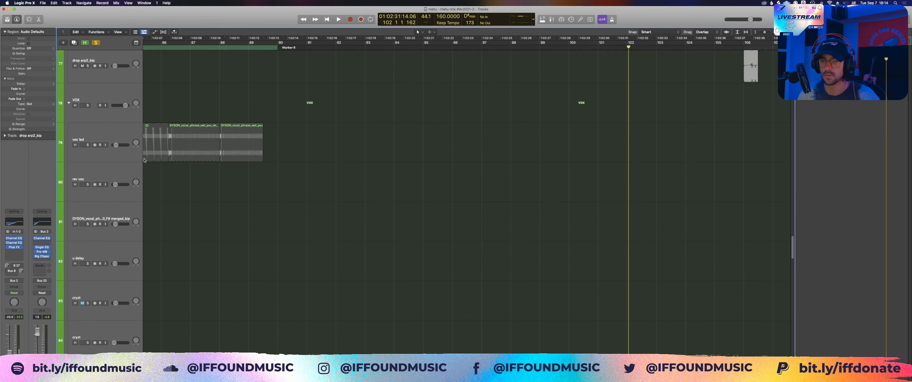
scroll(264, 177, "down", 8)
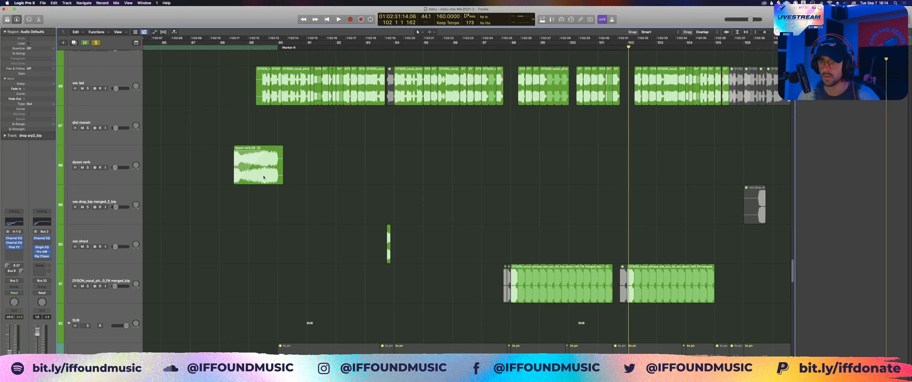
scroll(264, 177, "up", 20)
left_click(226, 43)
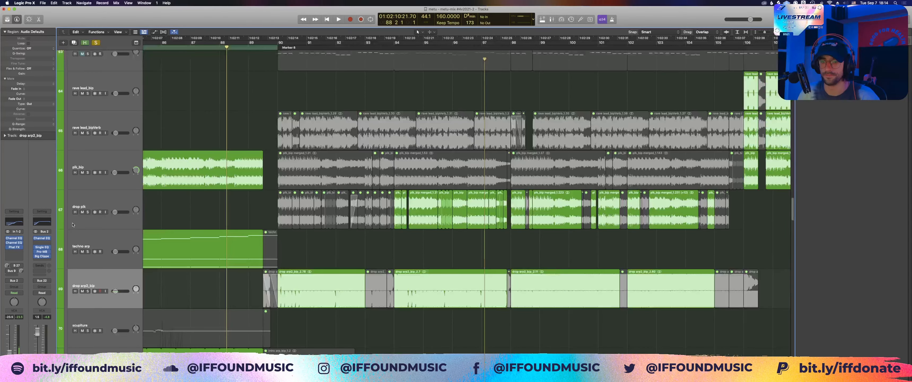
Step: Switch the solo from the LEADS/PLUCKS group to the VOX group and bring the voc led regions into view
scroll(73, 224, "up", 11)
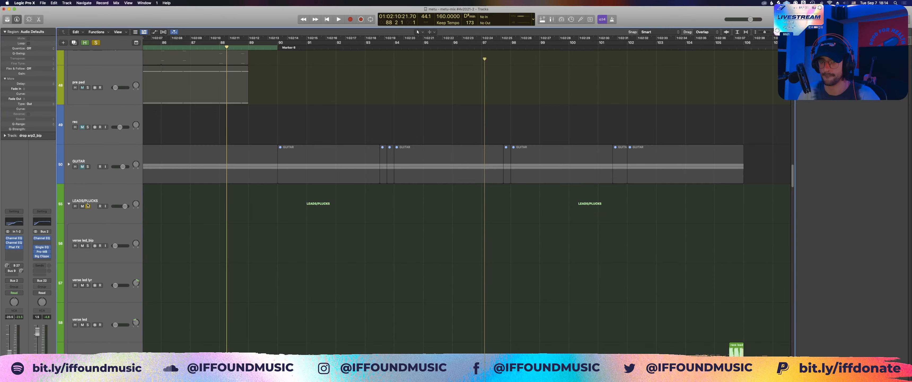
left_click(87, 205)
scroll(128, 196, "down", 20)
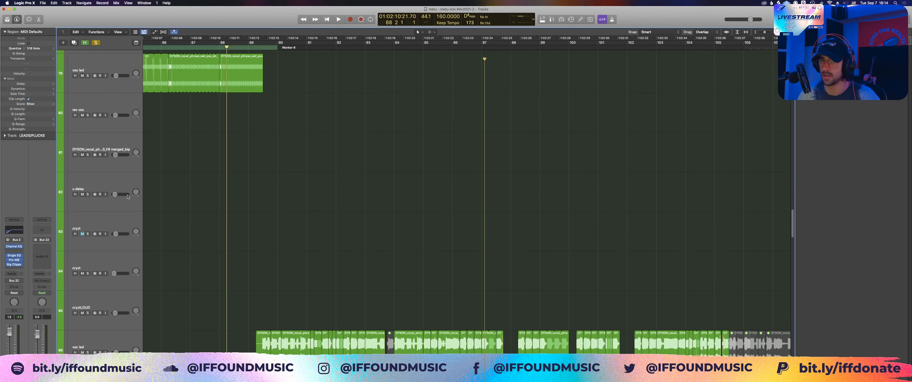
left_click(128, 197)
scroll(268, 163, "down", 4)
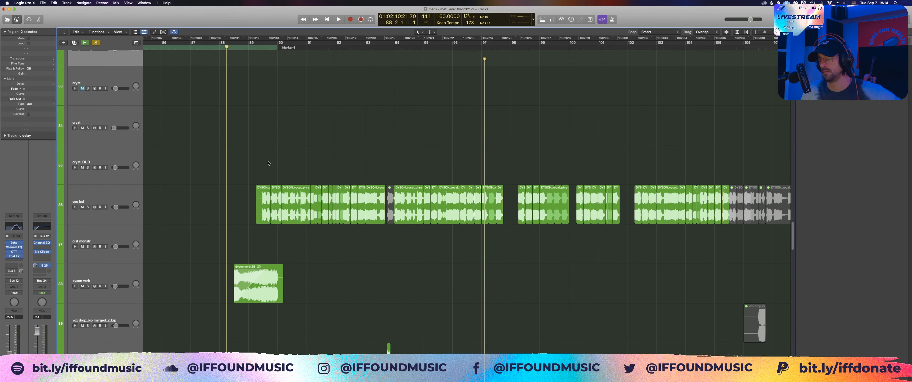
Step: Play the soloed vocals from bar 88, point out the repeated DYSON vocal regions after bar 98, and stop near the end of bar 105
left_click(268, 163)
key("space")
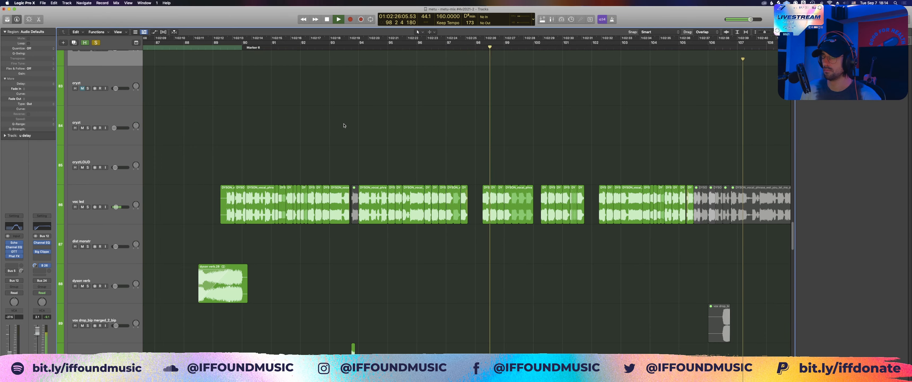
scroll(577, 272, "down", 5)
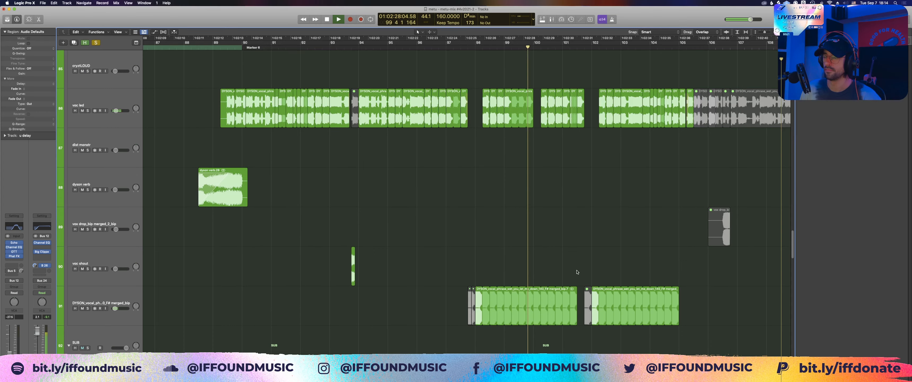
scroll(578, 272, "right", 4)
left_click(577, 301)
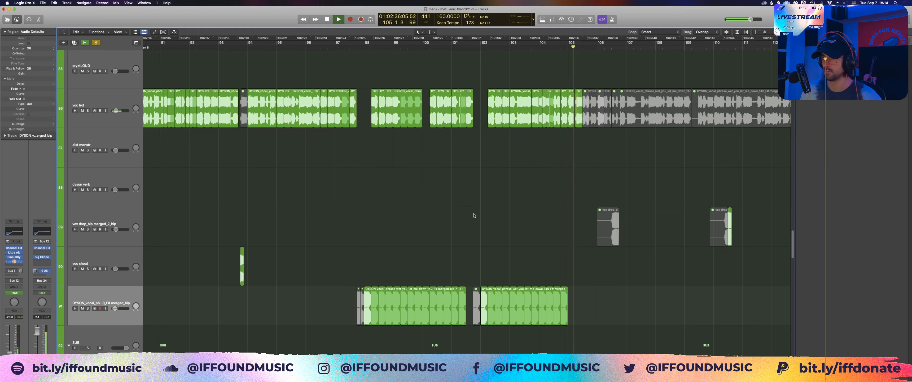
key("space")
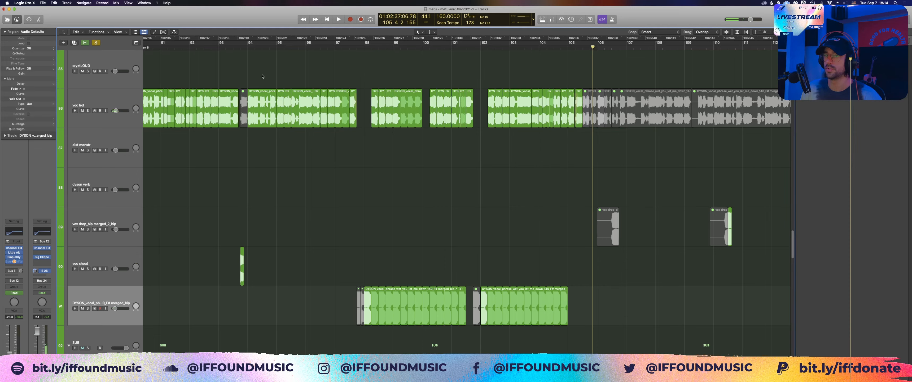
Step: Point out the chopped voc led regions by selecting those around bars 93 to 94 and the short slices around bar 92
scroll(262, 76, "left", 3)
left_click_drag(262, 76, 327, 134)
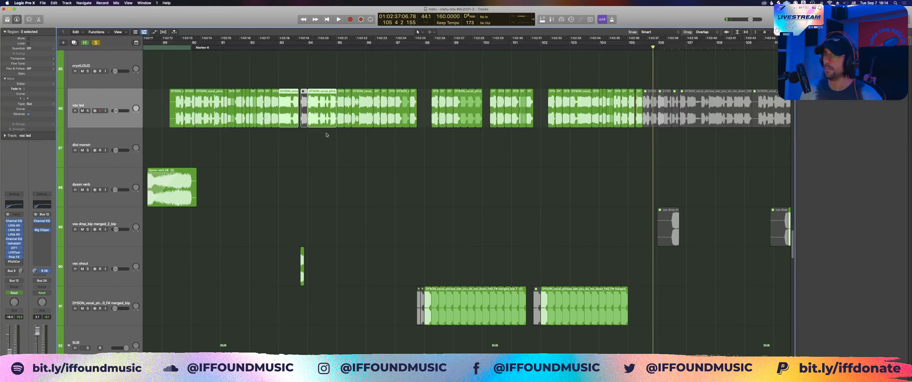
scroll(326, 134, "up", 3)
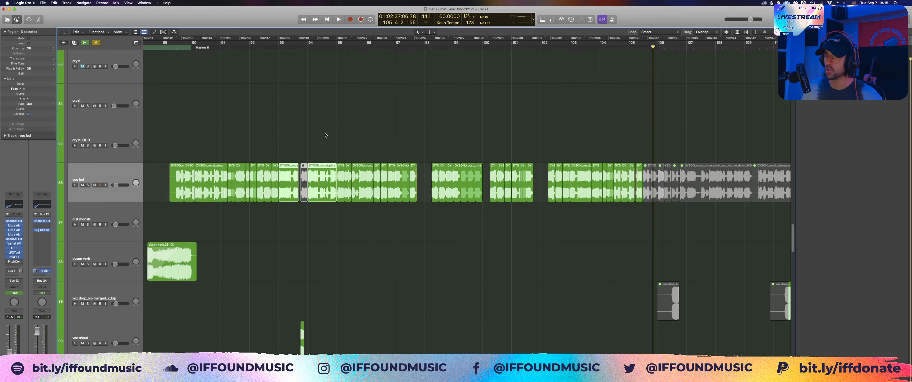
left_click_drag(294, 208, 241, 173)
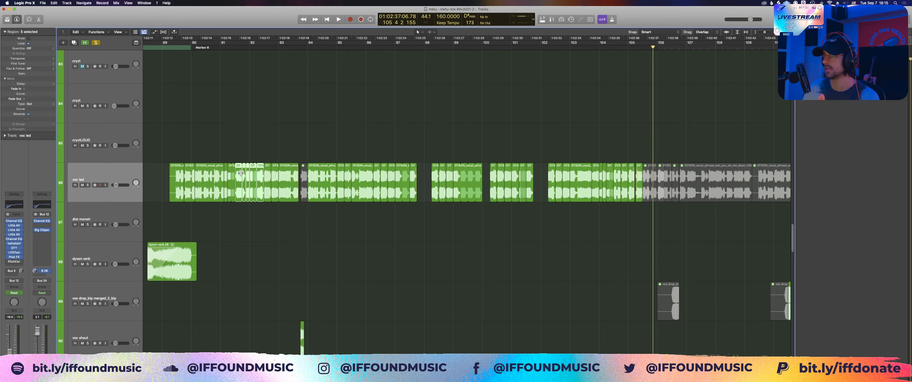
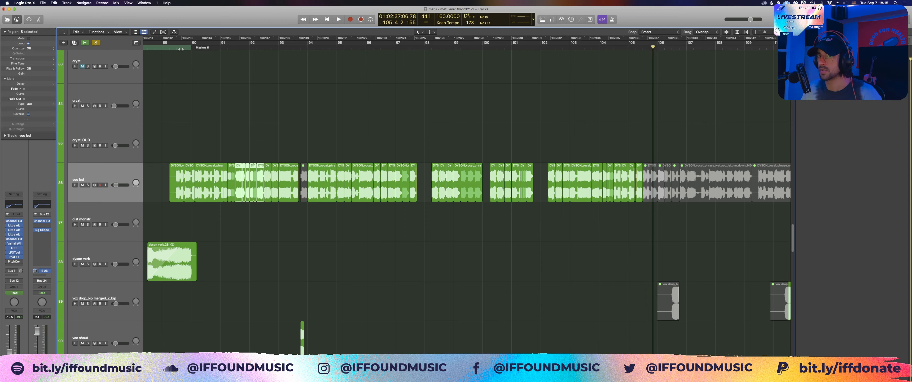
Step: Play the soloed vocals from bar 89 beat 4 into bar 92
left_click(181, 49)
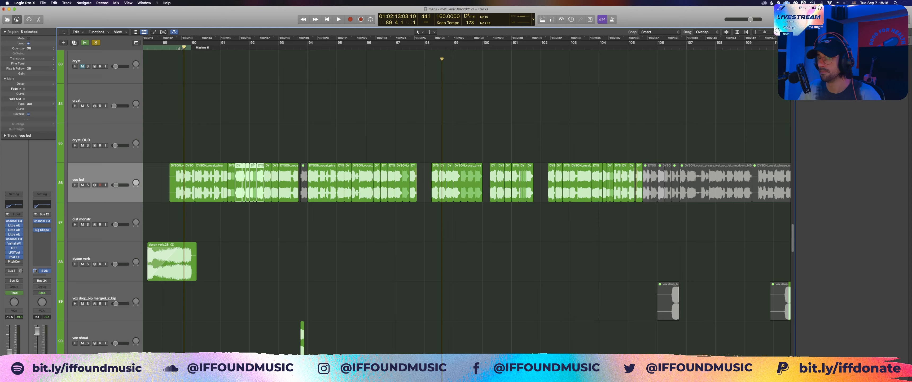
key("space")
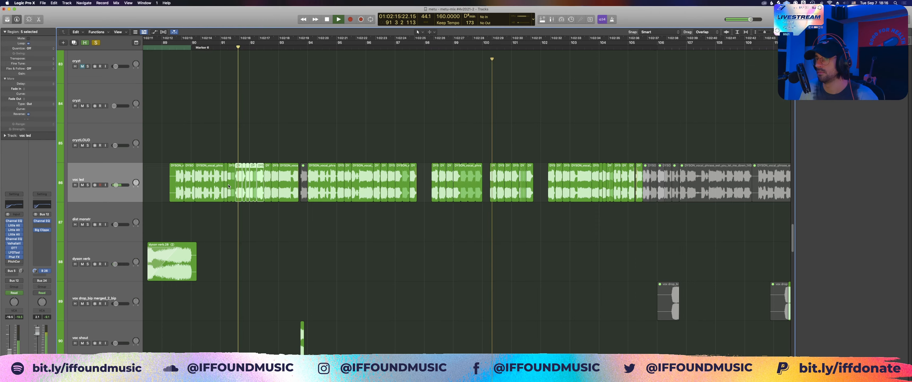
key("space")
Step: Point out the two voc led regions running from bar 90 into bar 91, and play them from bar 90 beat 3
left_click_drag(173, 149, 309, 219)
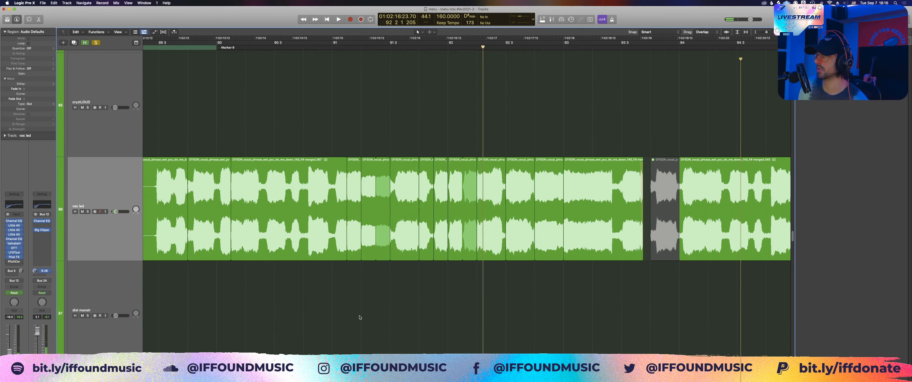
scroll(314, 254, "right", 3)
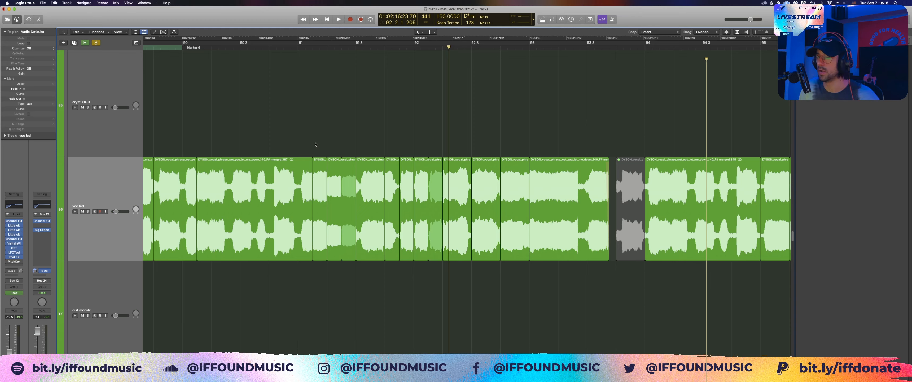
left_click_drag(262, 135, 316, 170)
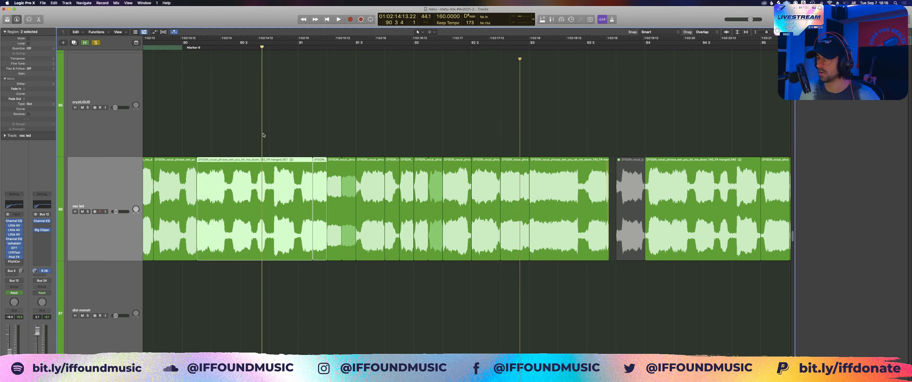
key("space")
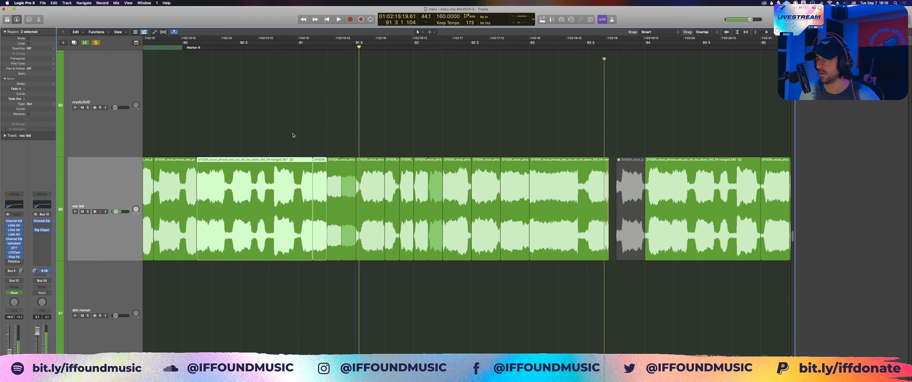
left_click(294, 134)
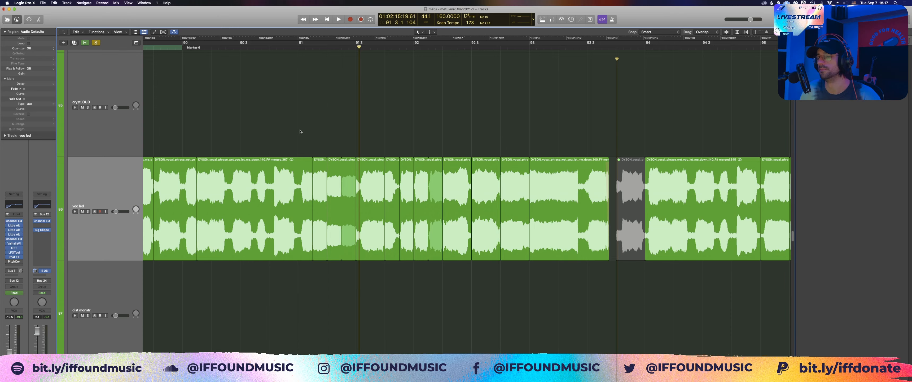
Step: Replay the chopped voc led vocals through bars 91 and 92, stopping in bar 93
key("space")
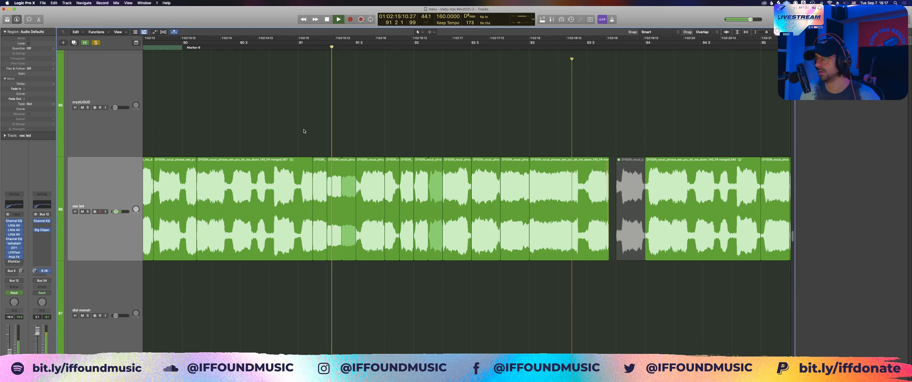
scroll(304, 131, "down", 2)
scroll(306, 133, "right", 2)
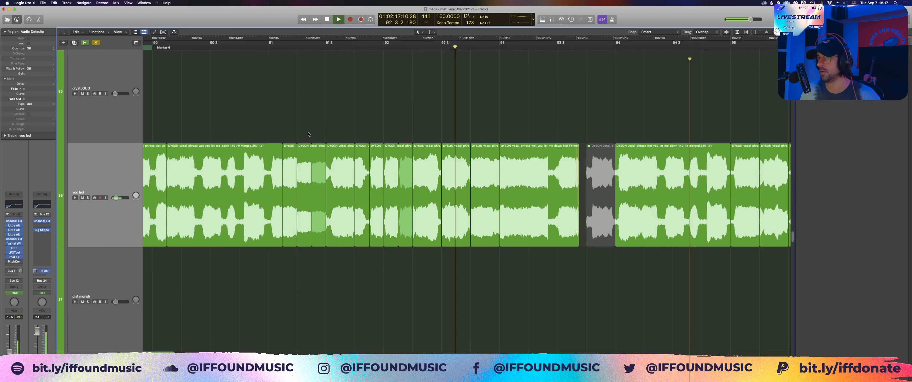
key("space")
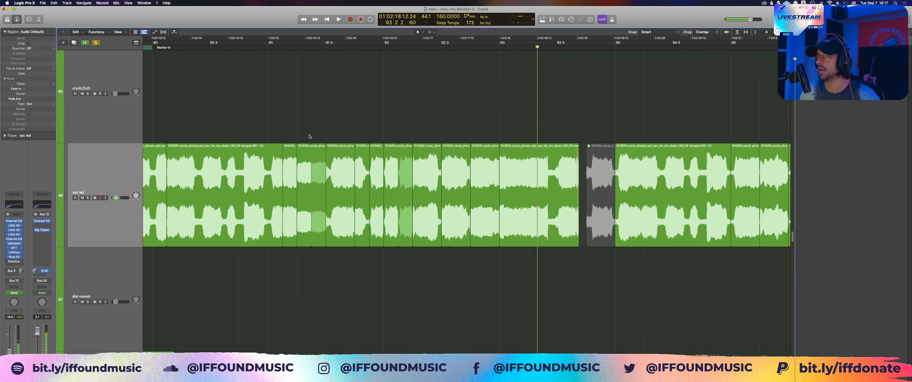
Step: Select the short looped voc led slice in bar 91, inspect it up close, and play the vocals from bar 91 into bar 92
left_click(304, 181)
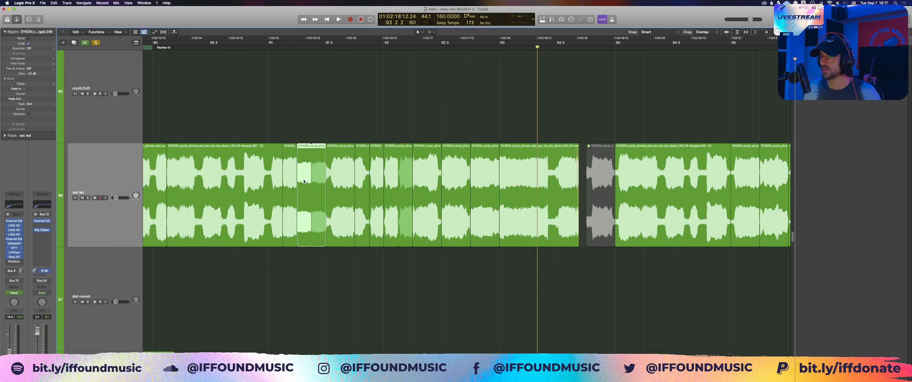
left_click_drag(252, 125, 409, 264)
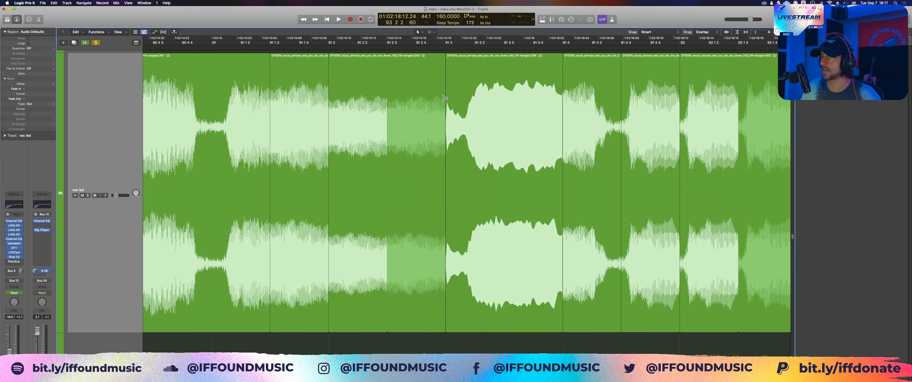
left_click(269, 48)
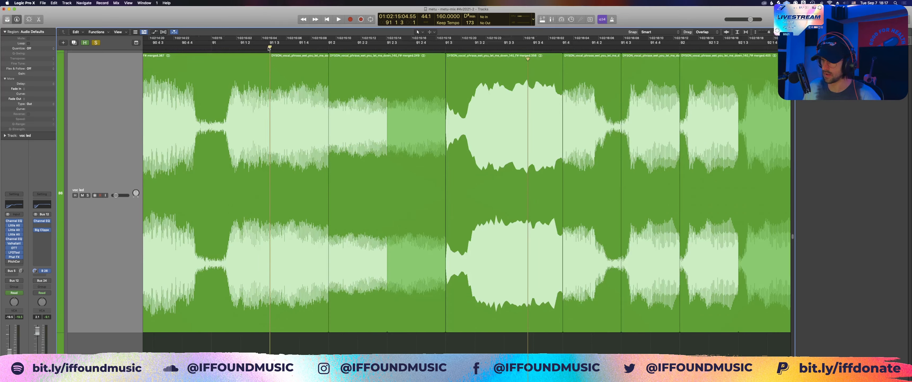
scroll(268, 49, "left", 5)
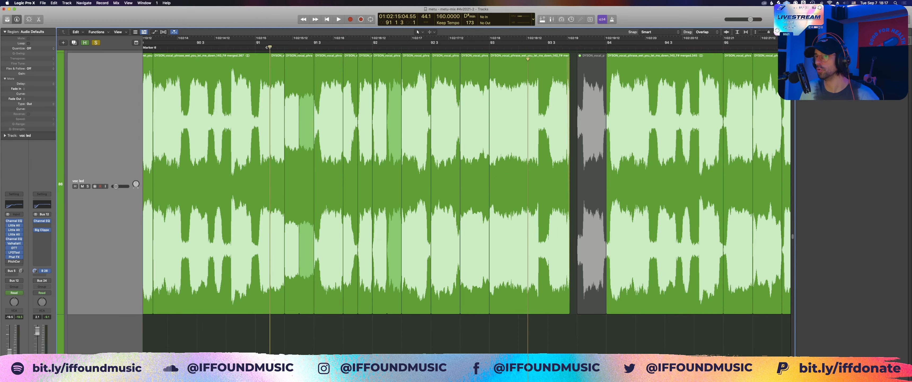
scroll(265, 56, "right", 1)
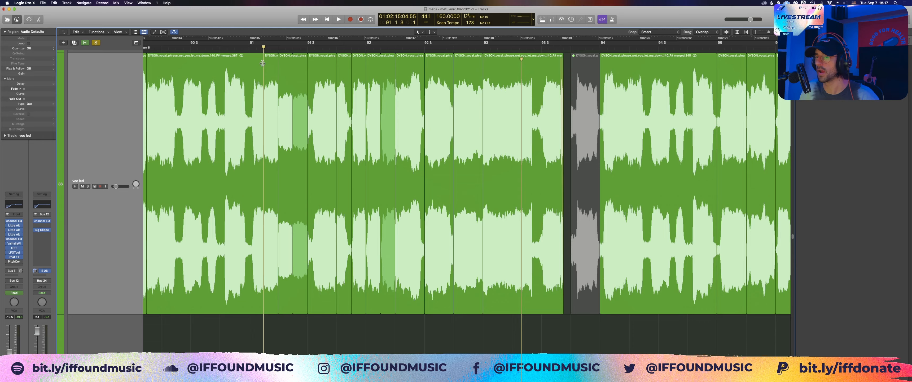
key("space")
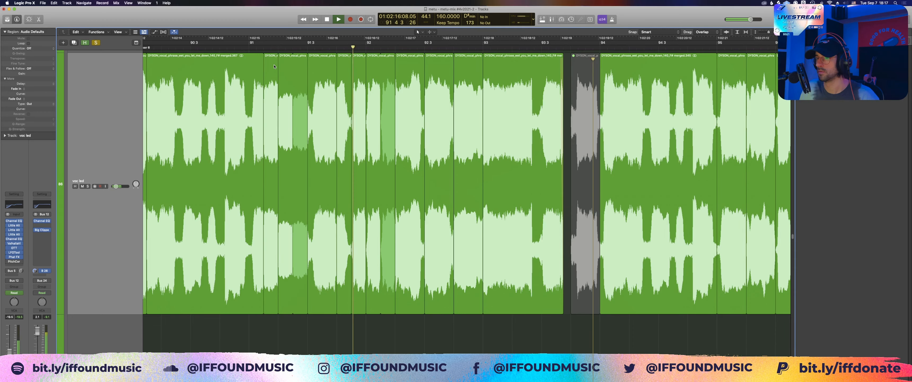
key("space")
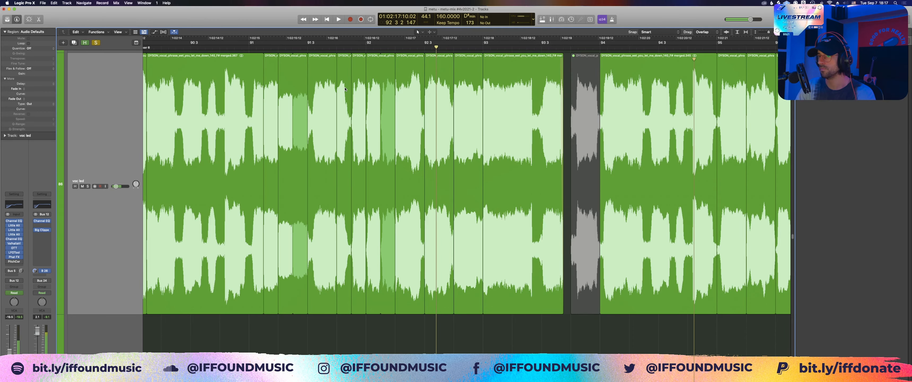
Step: Select the reversed voc led region in bar 92 and play the vocals from bar 91 beat 4 to the end of bar 93
scroll(345, 89, "right", 3)
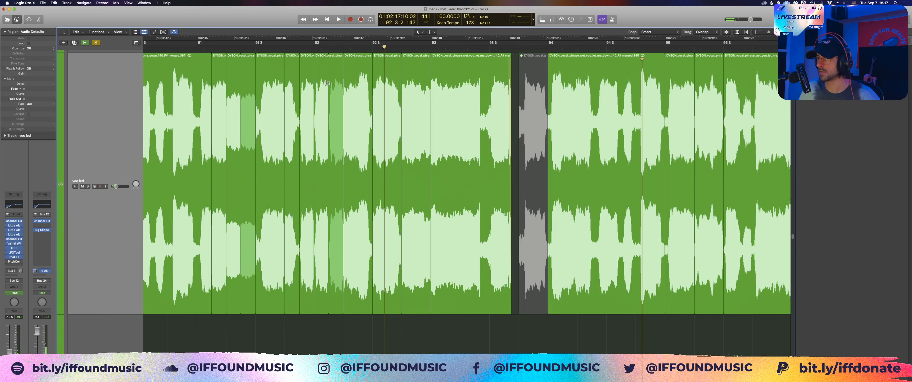
scroll(327, 83, "up", 3)
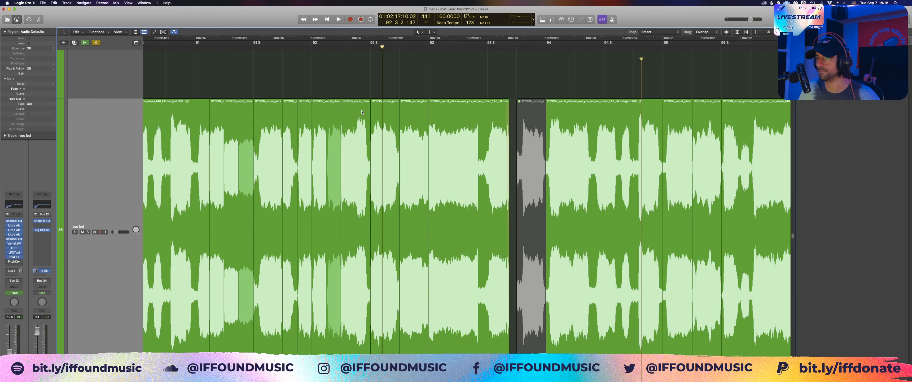
left_click(361, 112)
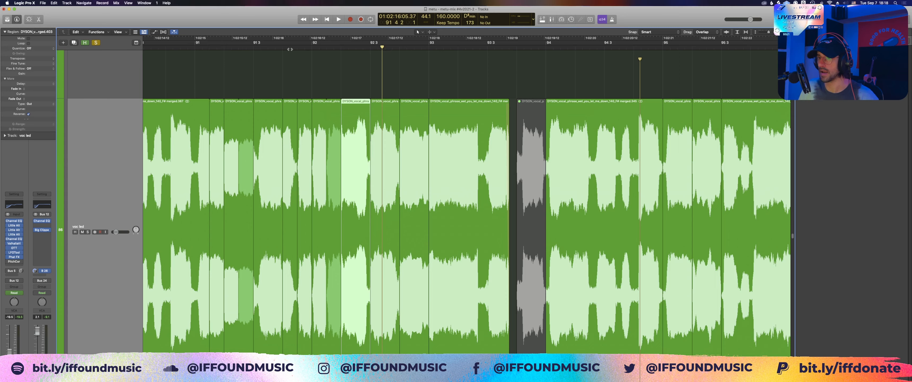
key("space")
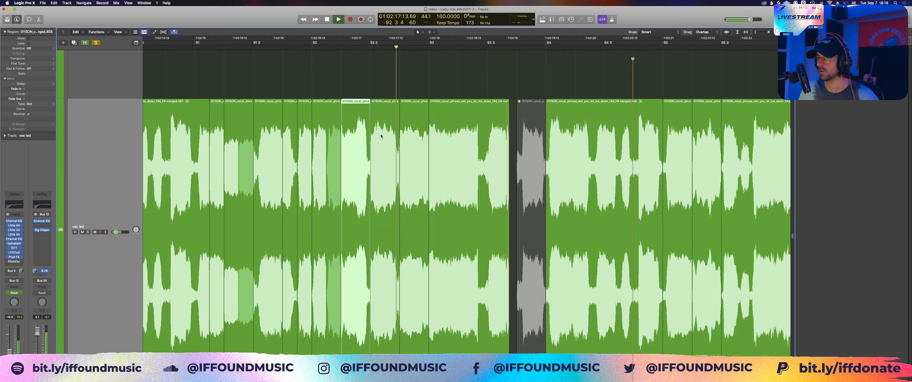
key("space")
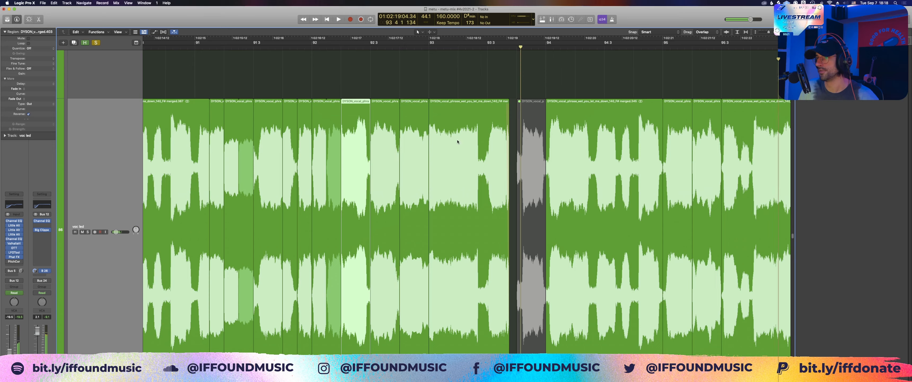
Step: Turn off Reverse on the voc led region at bar 93, audition it from bar 92, and switch Reverse back on
left_click_drag(421, 90, 457, 142)
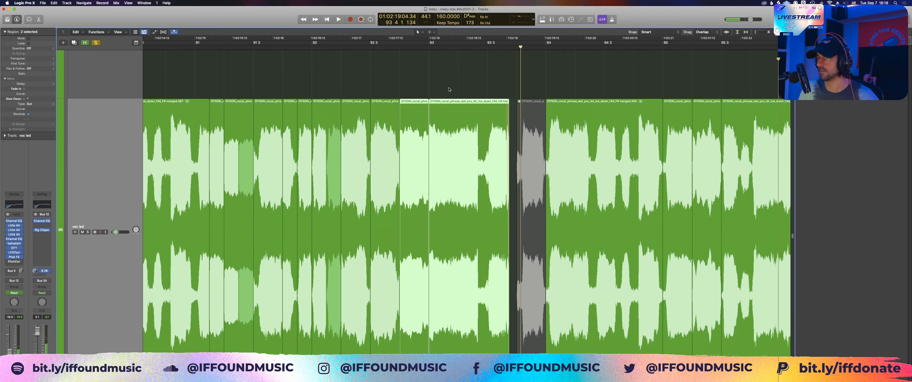
left_click(456, 137)
key("ctrl+shift+r")
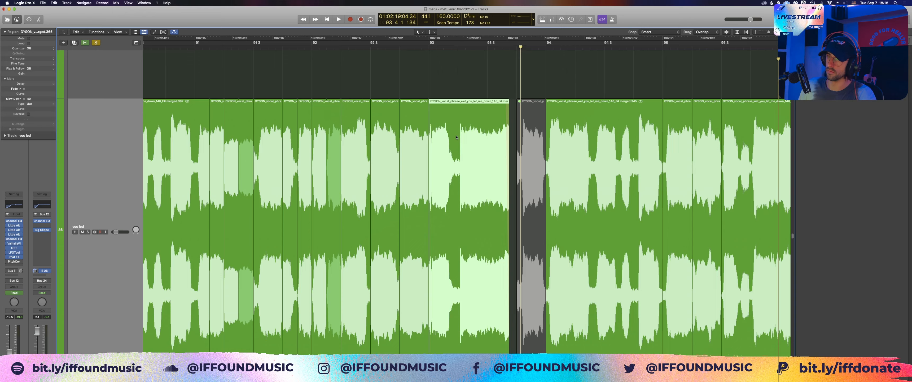
left_click(348, 91, "shift")
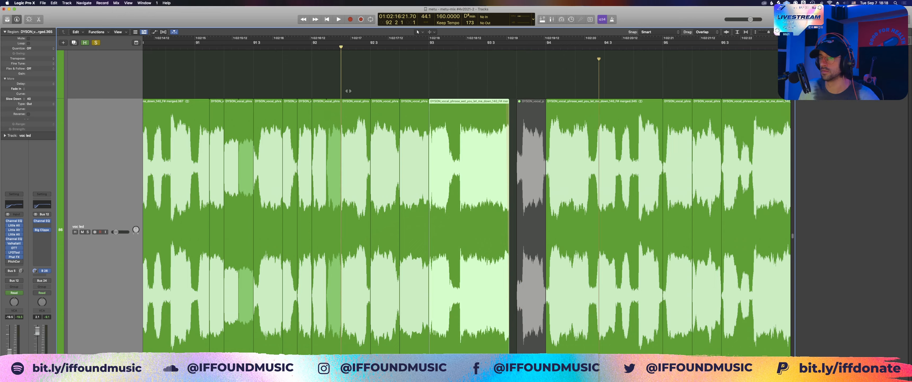
key("space")
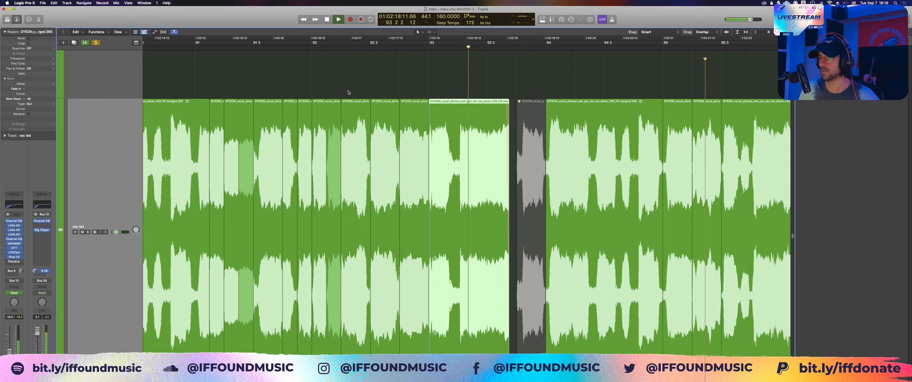
key("ctrl+shift+r")
key("space")
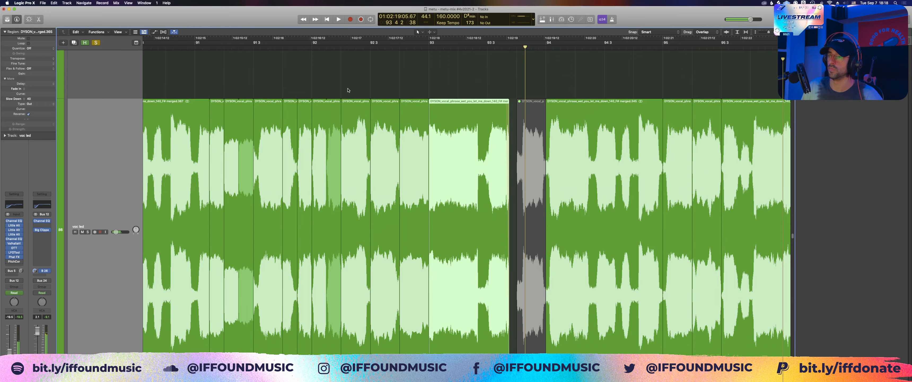
Step: Play the reversed vocal region at bar 93, starting from bar 92 beat 4
left_click(401, 56, "shift")
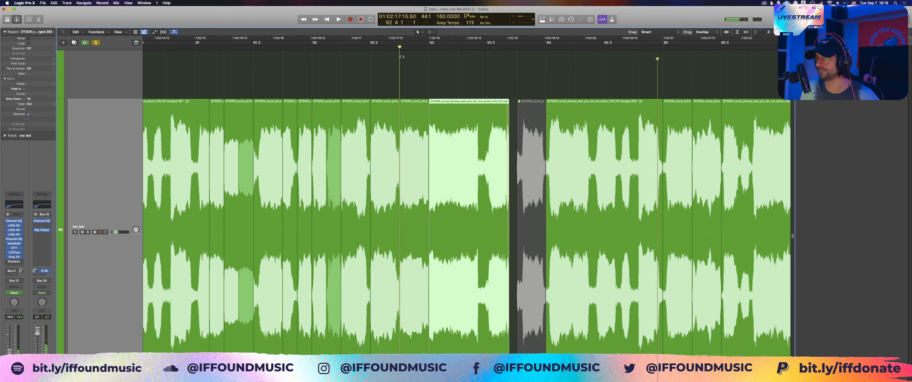
key("space")
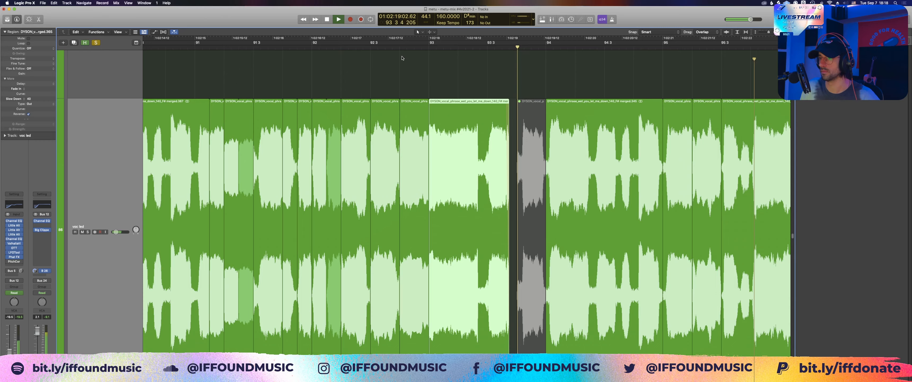
key("space")
Step: Show the voc led track's Formant automation and examine its curve across the vocal regions from bar 90 to bar 106
scroll(401, 70, "right", 5)
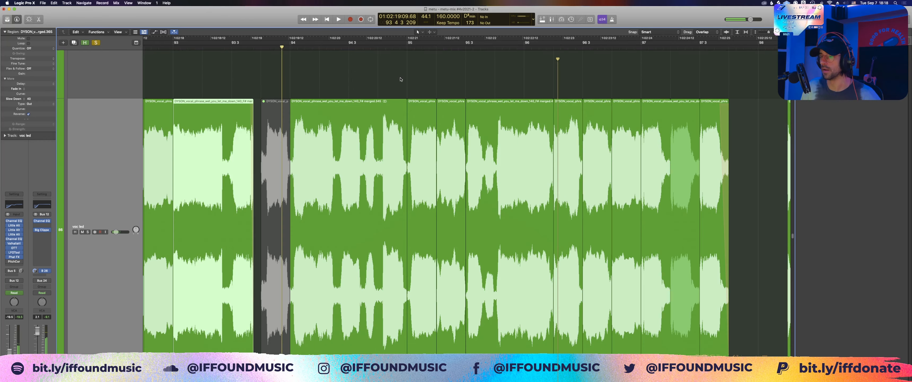
key("super+Left")
key("super+Left")
key("super+Up")
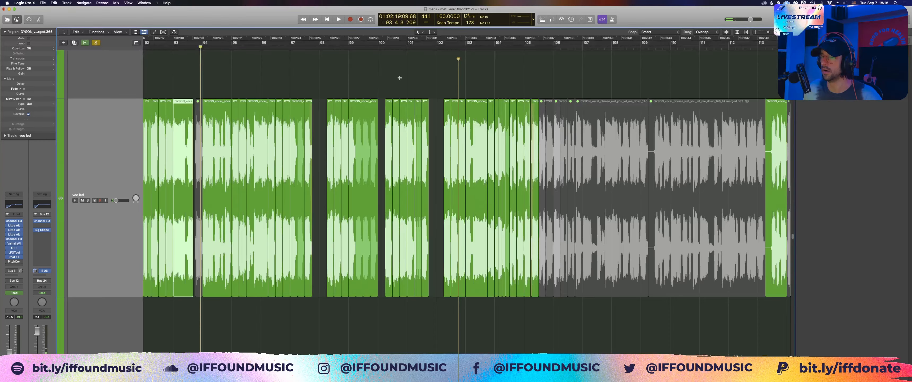
key("a")
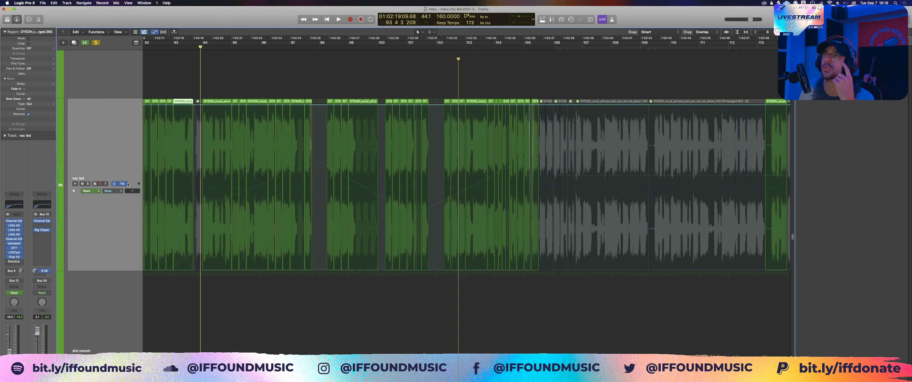
left_click(121, 191)
left_click(137, 197)
scroll(467, 108, "left", 5)
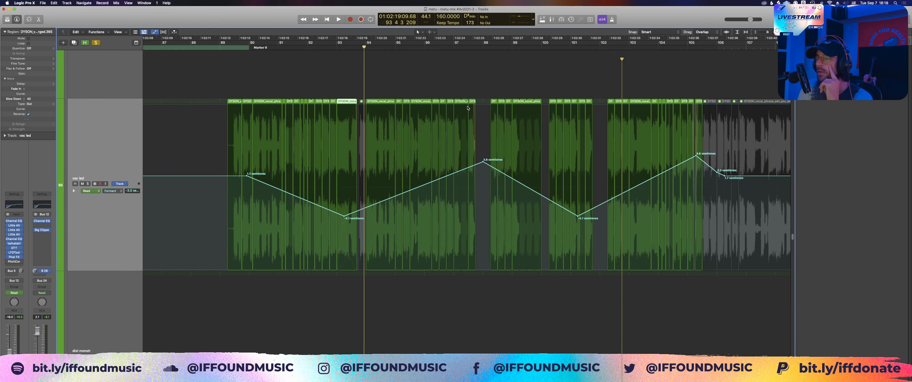
scroll(589, 179, "right", 3)
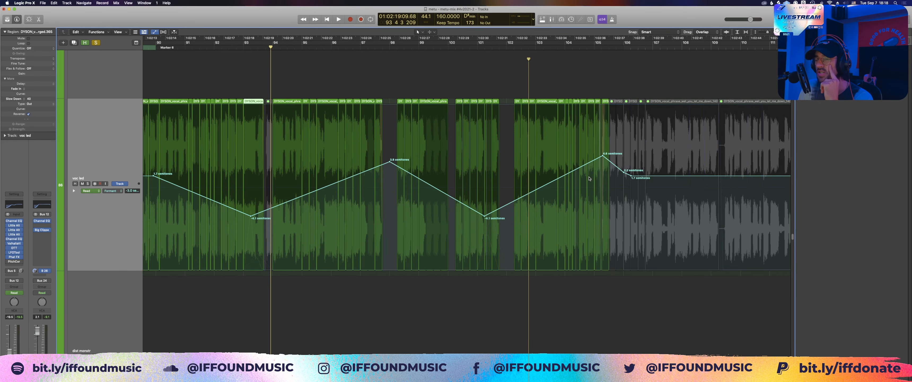
scroll(589, 179, "left", 2)
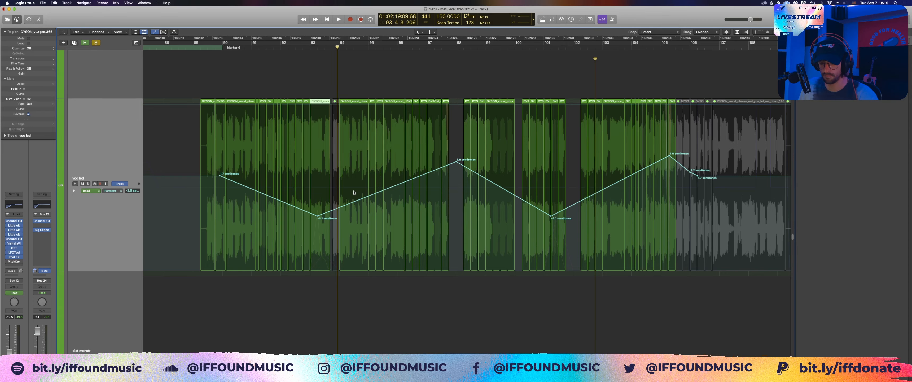
Step: Hide the automation curves and play the soloed vocals from bar 93 beat 4 to bar 99, focusing on the vocal tracks
key("a")
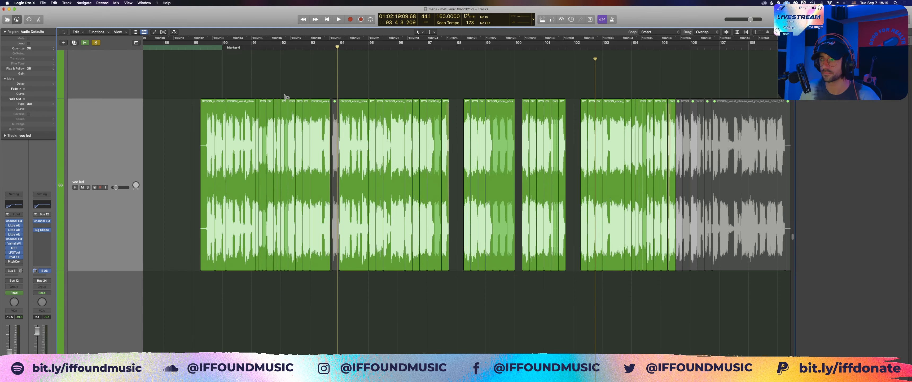
key("z")
key("space")
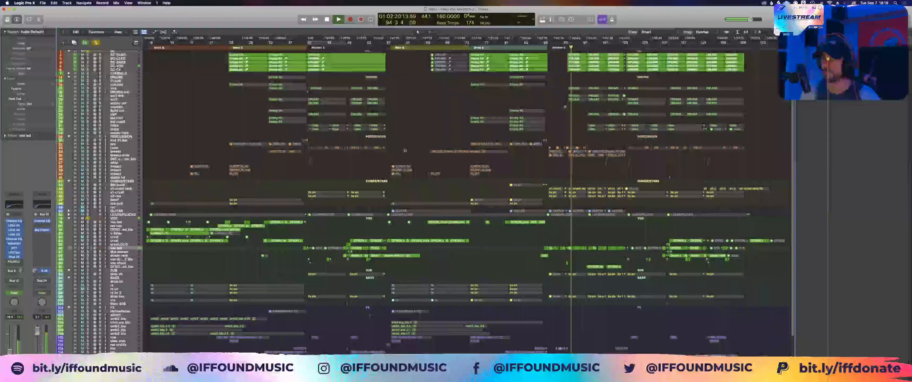
key("z")
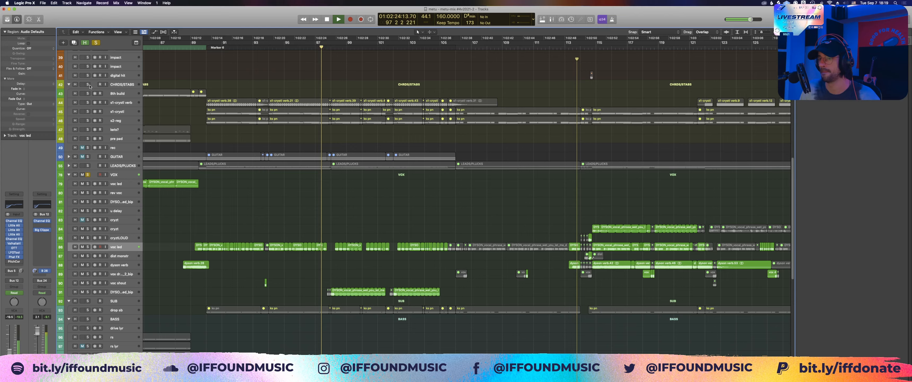
left_click_drag(255, 200, 528, 304)
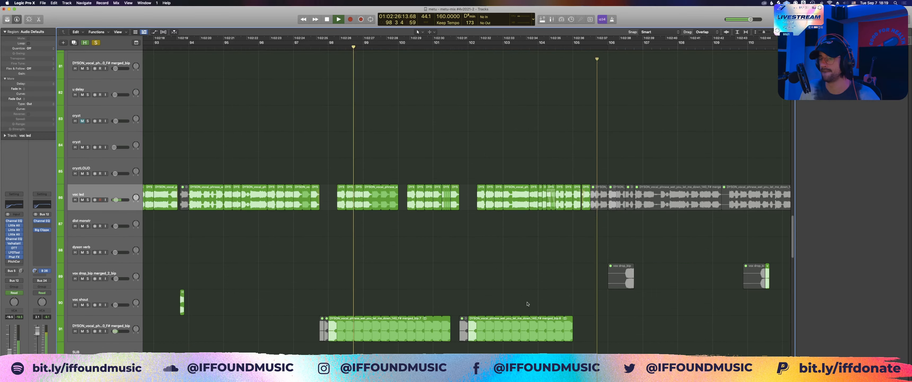
key("space")
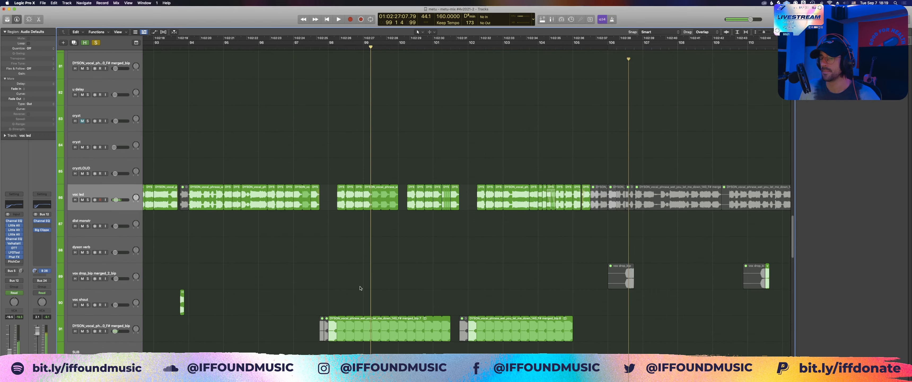
Step: Select the DYSON vocal merged_bip track below voc shout and play the soloed vocals from bar 97 to bar 105 beat 3
left_click(308, 326)
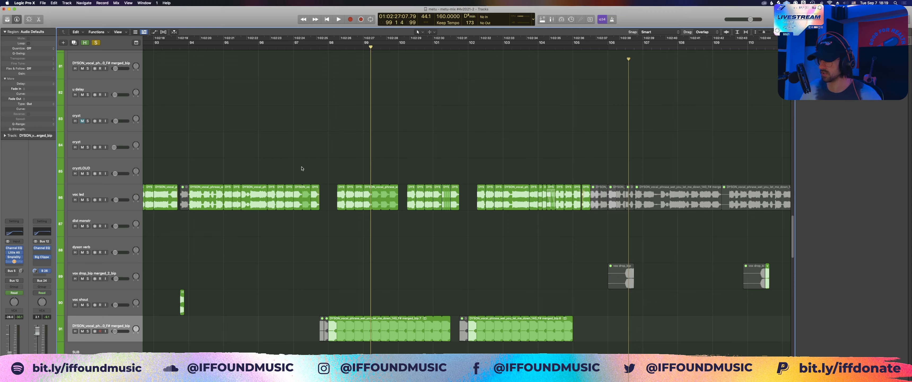
left_click(298, 47)
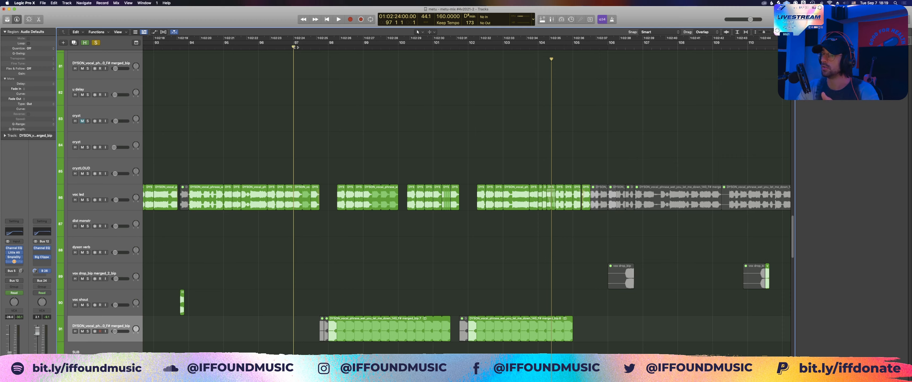
key("space")
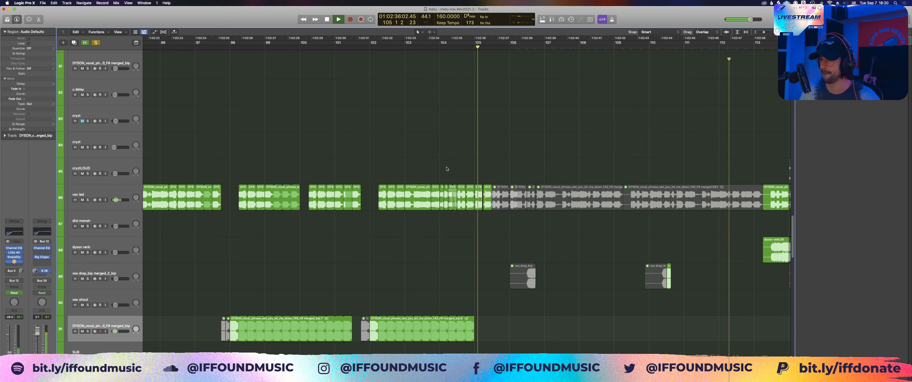
key("space")
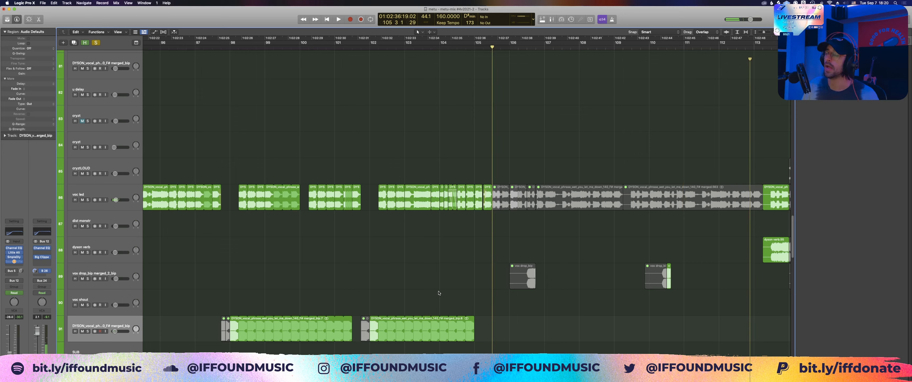
left_click_drag(439, 292, 302, 332)
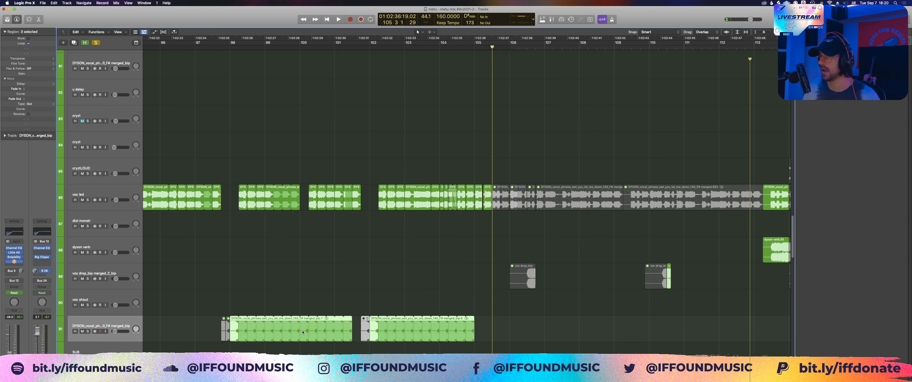
left_click(332, 296)
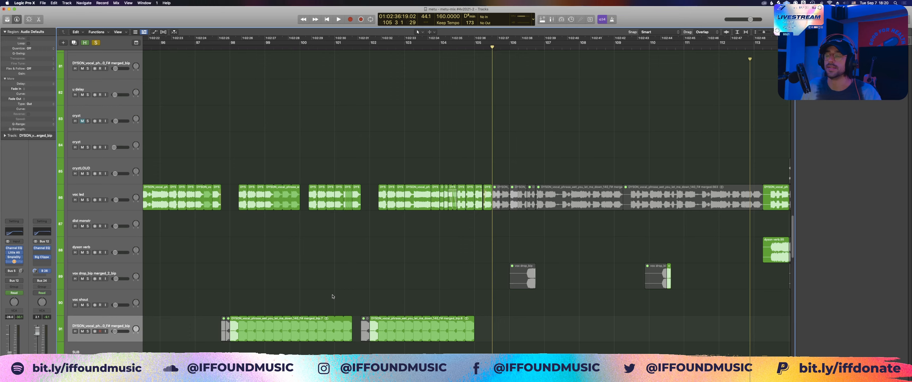
Step: Turn off solo and play the full mix from bar 97 beat 3 while viewing the surrounding drum, chord and vocal tracks
left_click(96, 42)
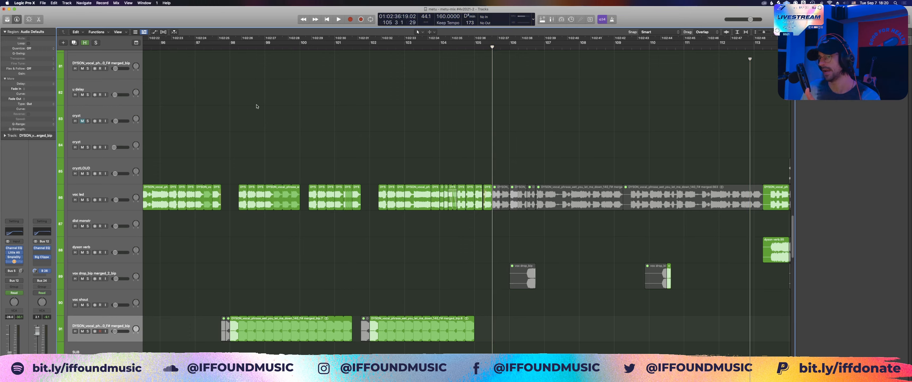
left_click(212, 47)
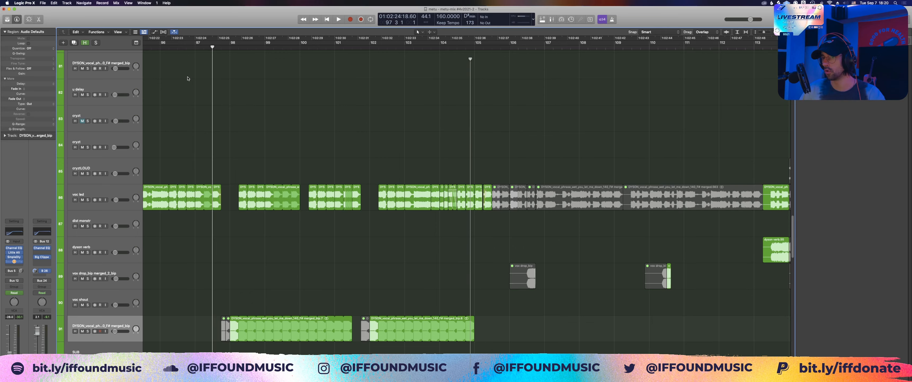
key("space")
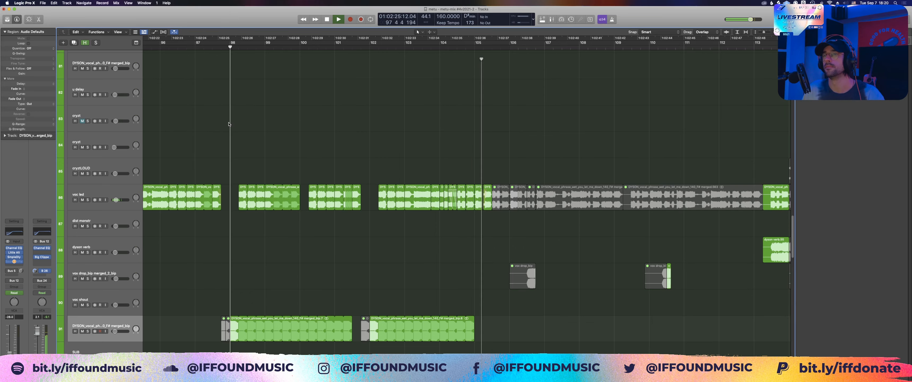
key("z")
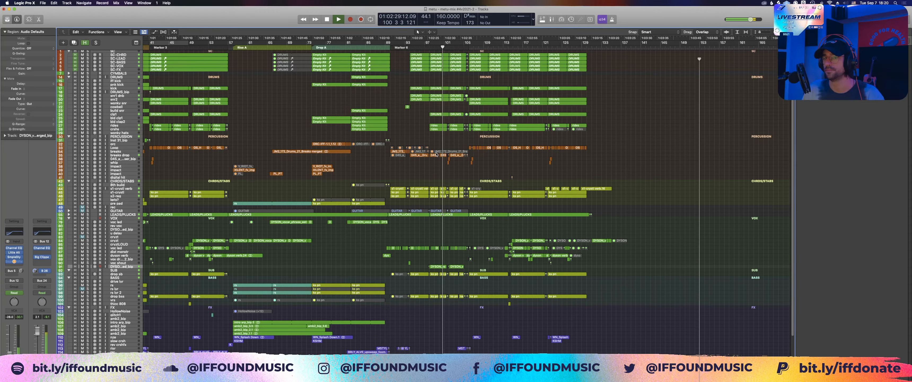
key("z")
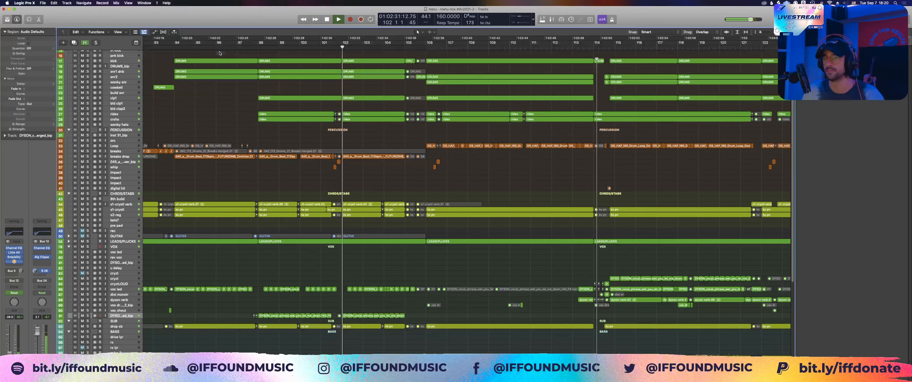
Step: Select the DRUMS_bip track, toggle its Saturation insert during playback, and stop the mix at bar 106 beat 3
left_click(120, 66)
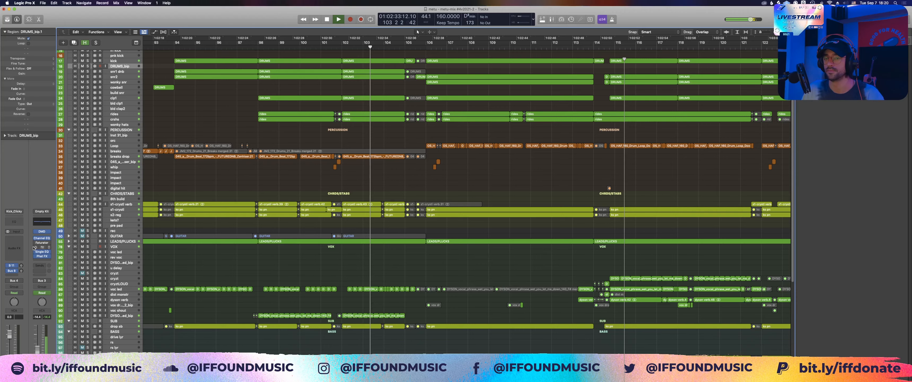
left_click(35, 251)
scroll(238, 128, "right", 3)
left_click(238, 128)
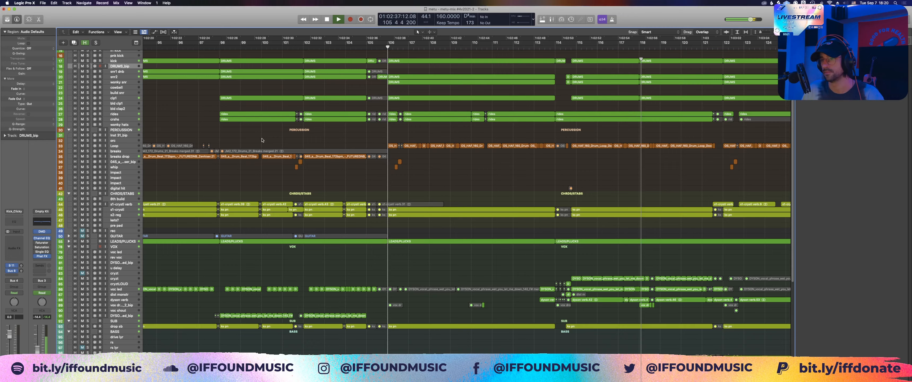
key("space")
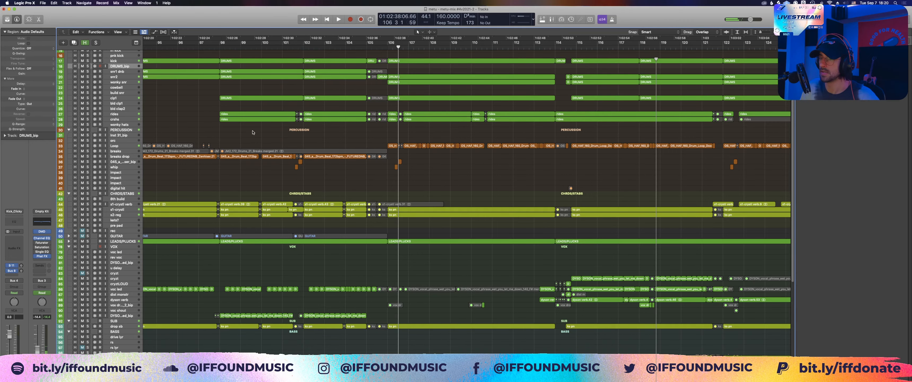
Step: Zoom in on the vocal tracks between bars 89 and 106 and select the voc led track
scroll(250, 152, "left", 5)
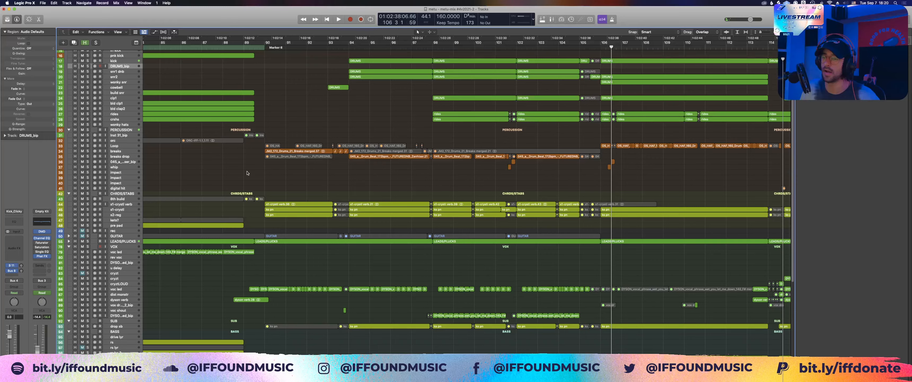
left_click_drag(237, 182, 627, 259)
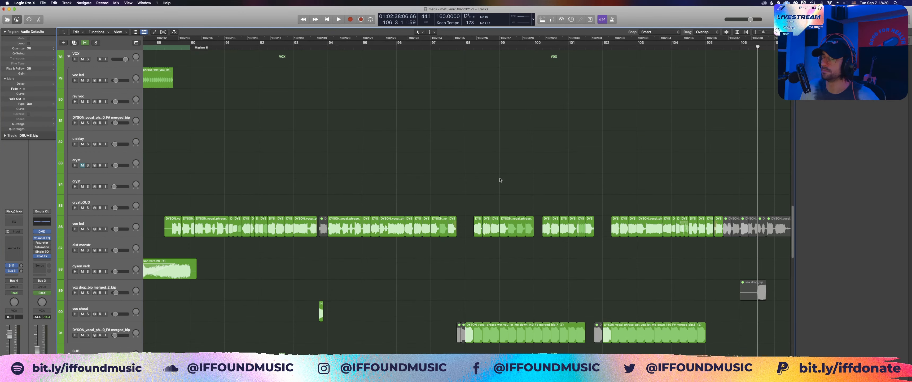
left_click(603, 225)
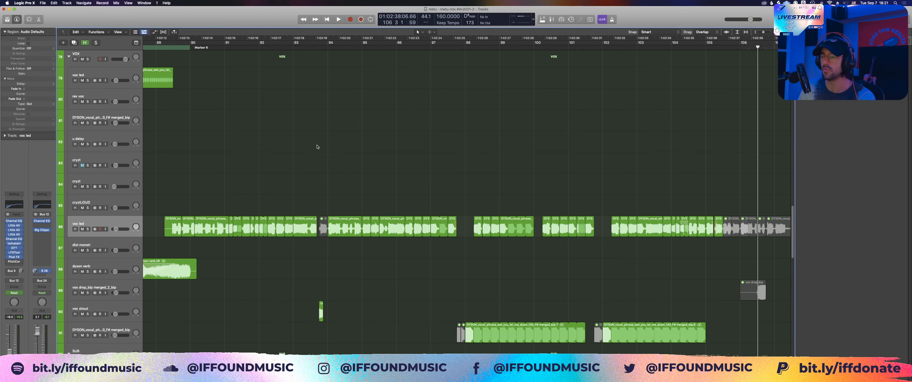
Step: Solo the CHRDS/STABS stack and play its chord layers through to bar 96
scroll(248, 175, "up", 10)
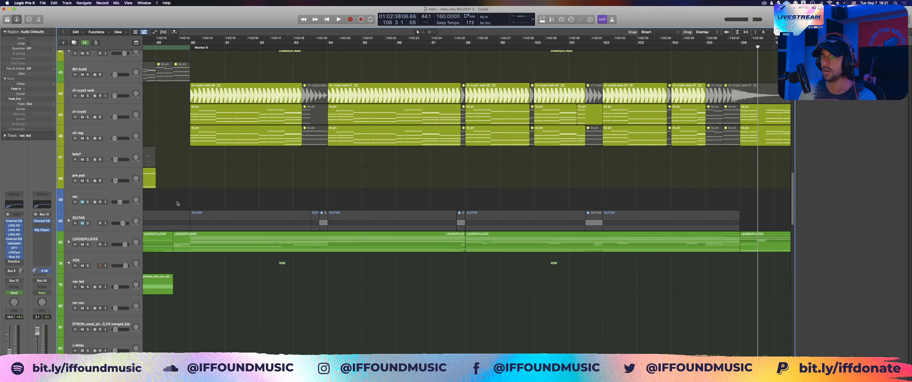
scroll(178, 203, "up", 2)
left_click(87, 94)
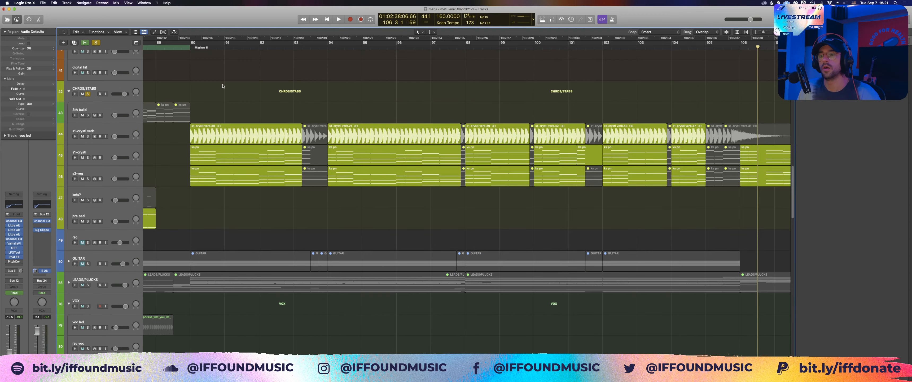
left_click(182, 96)
key("space")
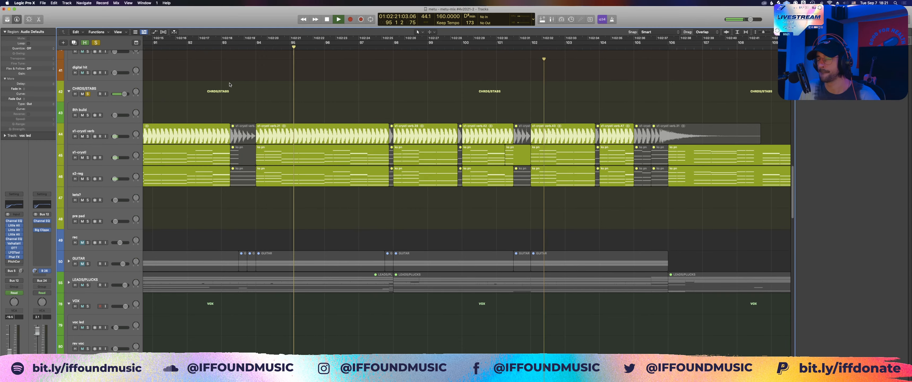
key("space")
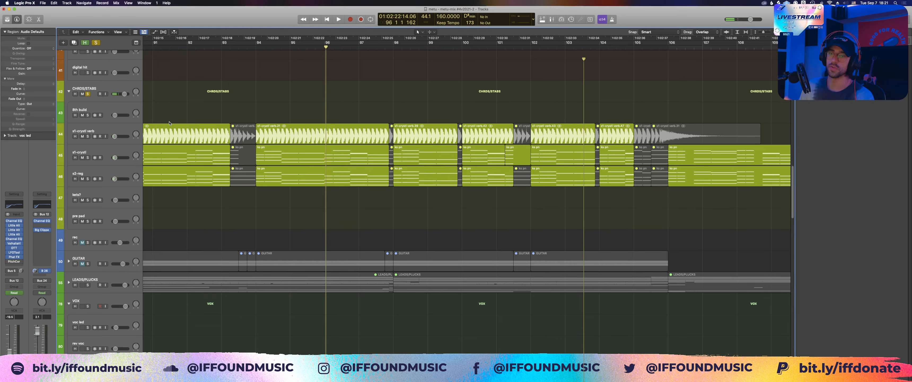
Step: Solo the s1-crystl verb track and play its first region from bar 89 beat 3 to bar 91 beat 2
left_click(119, 141)
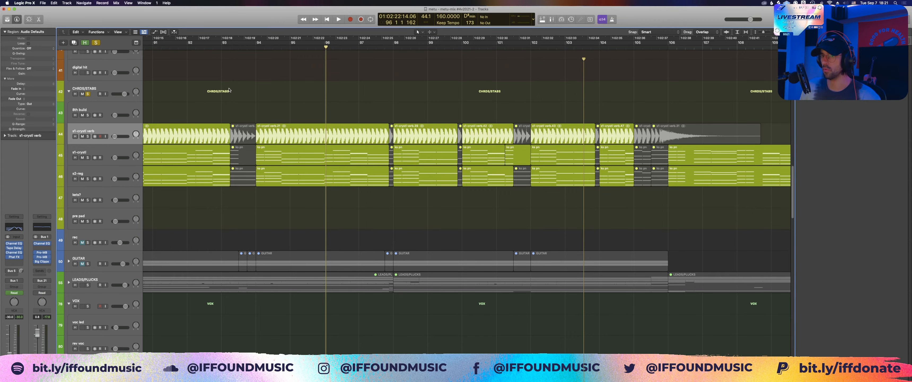
scroll(229, 90, "left", 5)
left_click(234, 131)
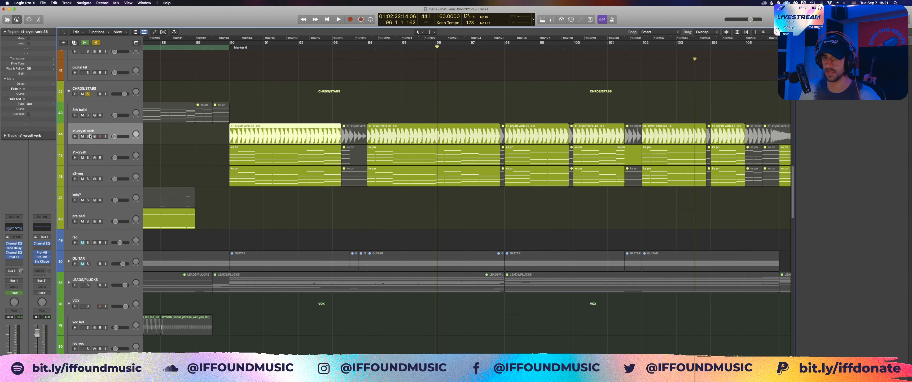
left_click(87, 136)
left_click(217, 47)
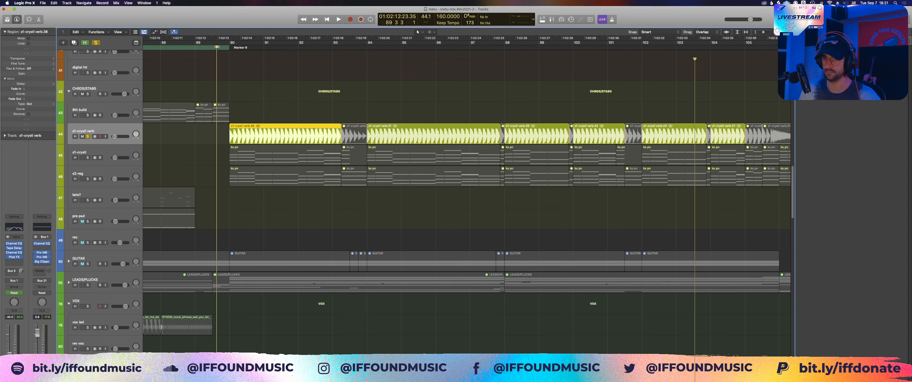
key("space")
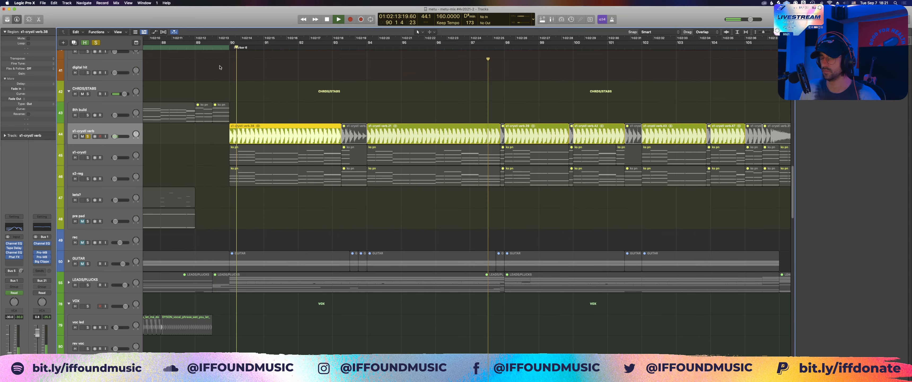
scroll(220, 68, "down", 1)
key("space")
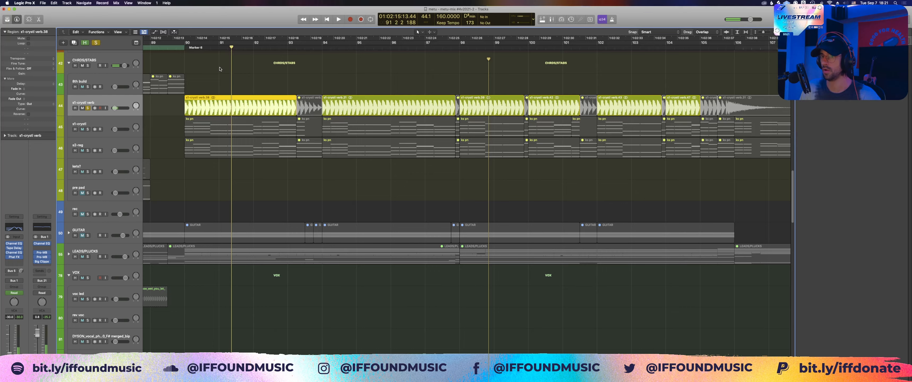
Step: Turn off solo and return the playhead to bar 89 beat 3, showing the whole arrangement with no regions selected
left_click_drag(219, 69, 217, 172)
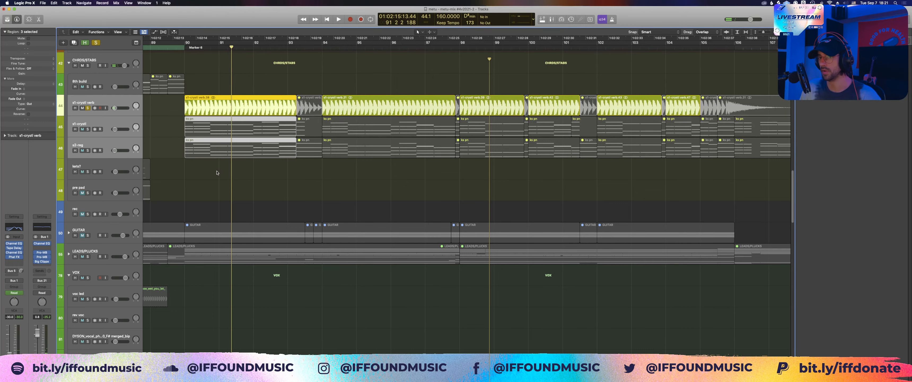
key("ctrl+s")
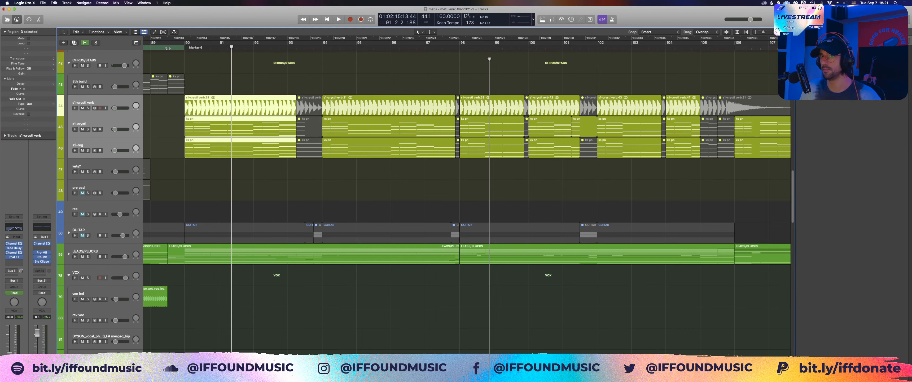
left_click(168, 48)
left_click(232, 159)
key("z")
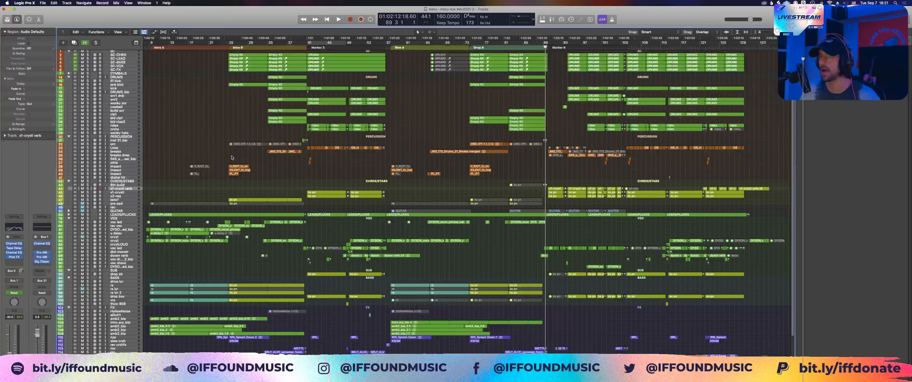
scroll(310, 214, "down", 3)
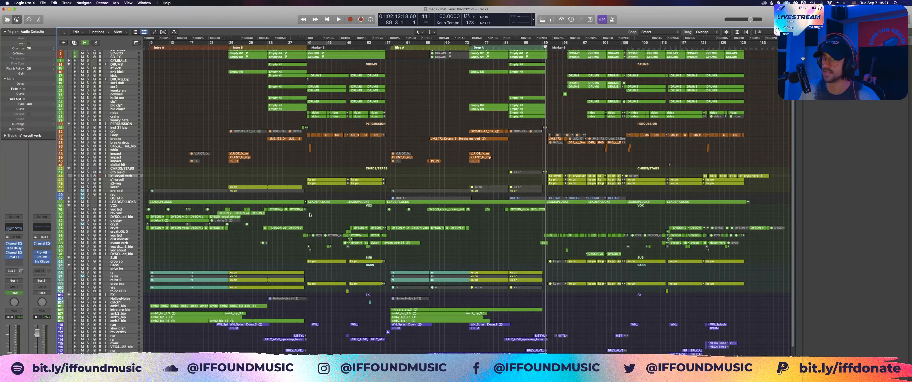
Step: Expand the LEADS/PLUCKS stack and pick out its muted rave lead regions, a voc led chop and the first s1-crystl verb region after bar 89
left_click(68, 202)
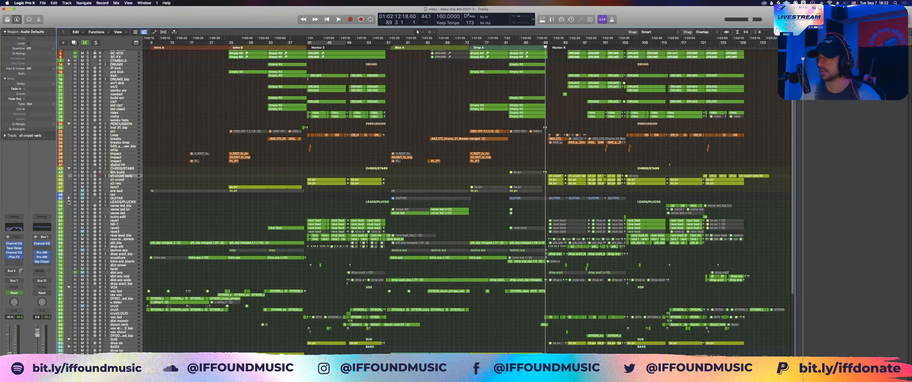
left_click_drag(563, 216, 584, 248)
left_click(559, 317)
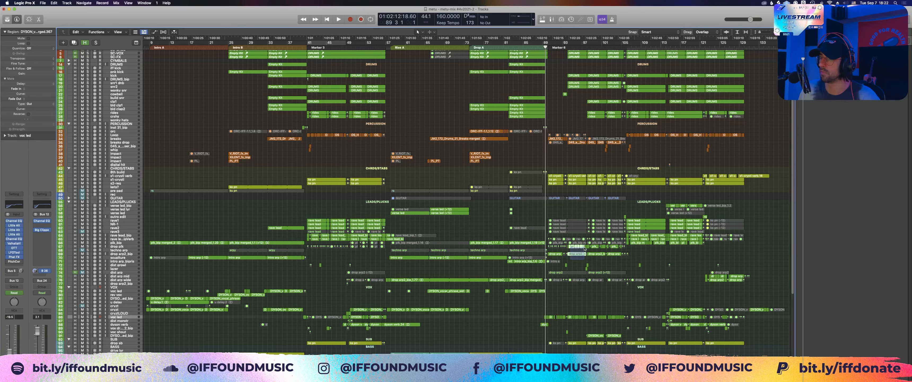
left_click_drag(584, 219, 555, 234)
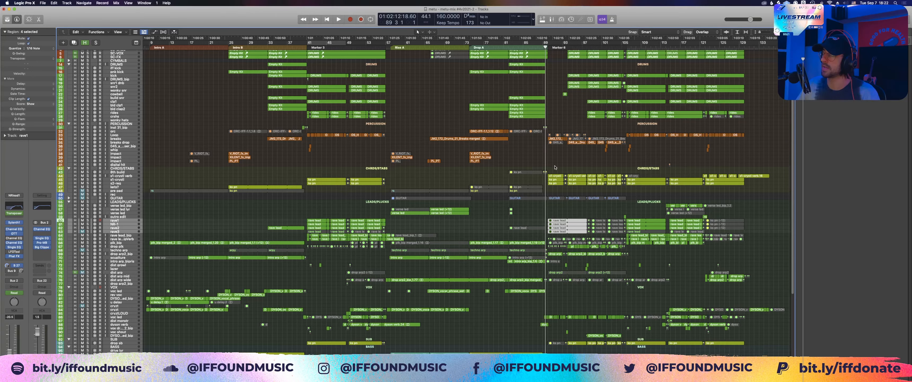
left_click(561, 176)
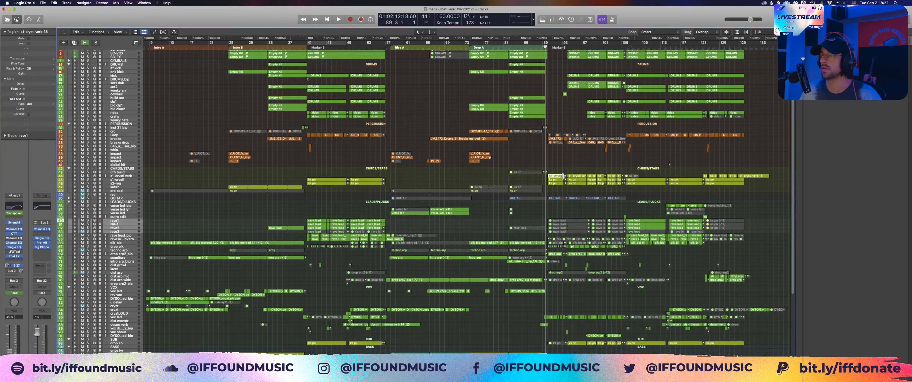
Step: Play the full arrangement from bar 89 through to bar 102
scroll(519, 120, "right", 2)
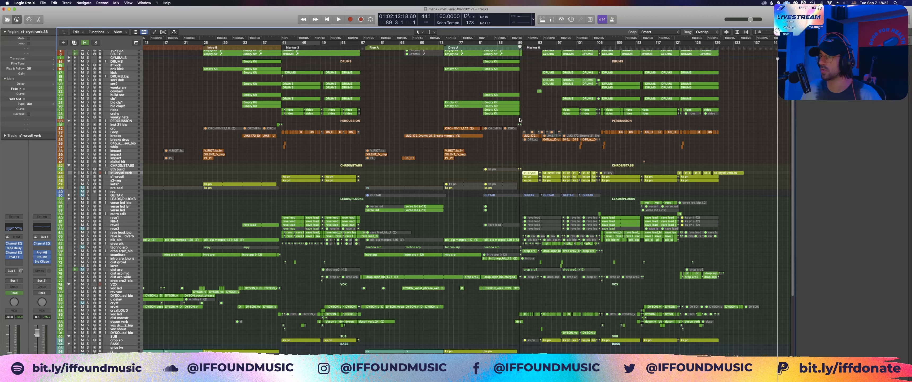
left_click(517, 46)
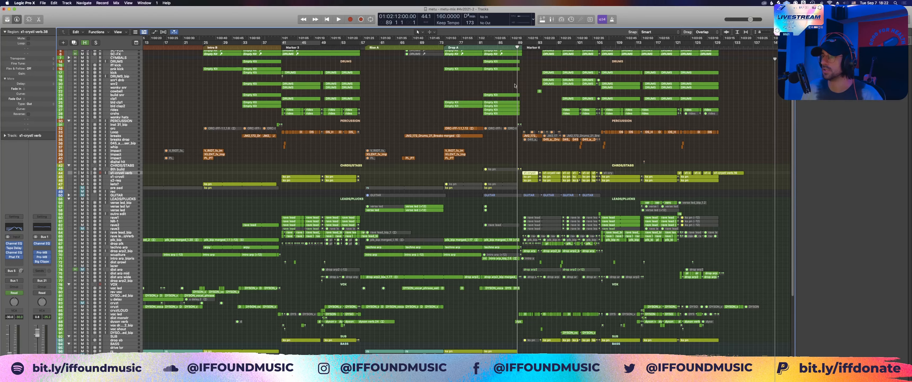
scroll(515, 86, "up", 3)
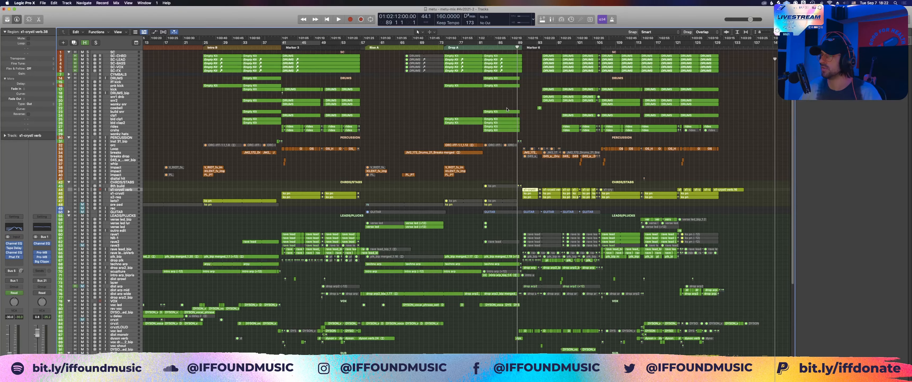
key("space")
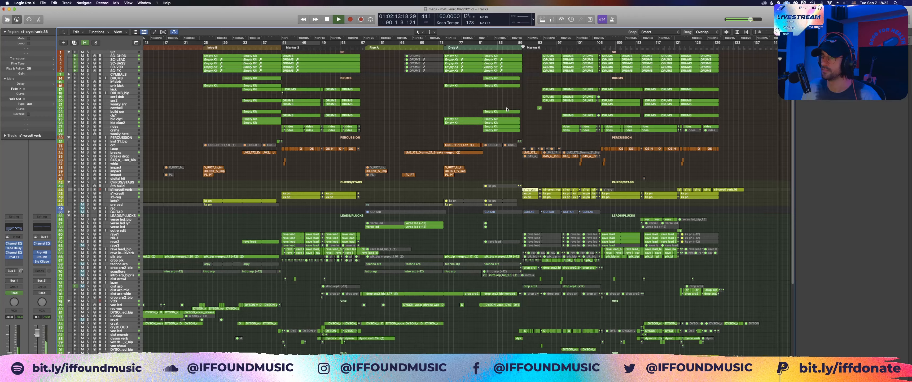
left_click(510, 103)
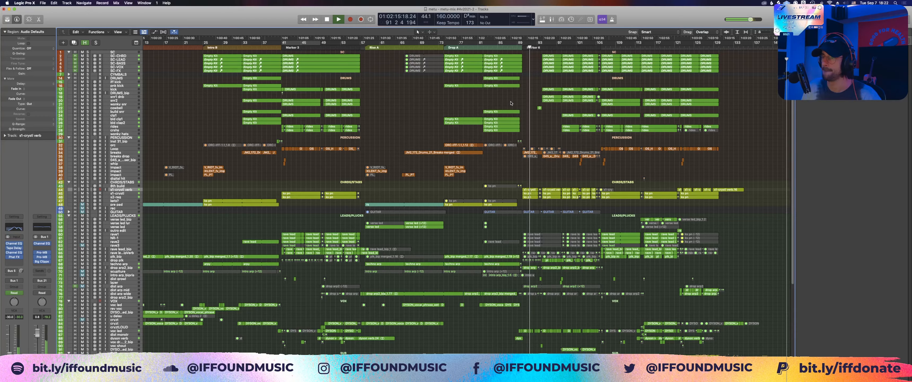
scroll(510, 103, "right", 3)
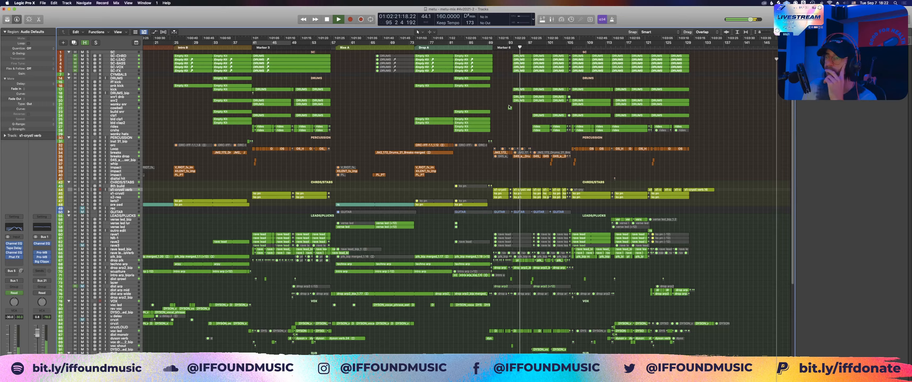
scroll(520, 108, "down", 5)
key("space")
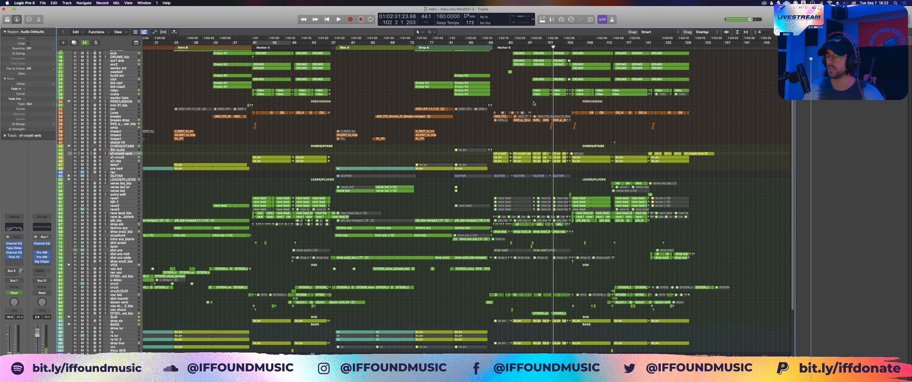
Step: Zoom in on the sub and vocal tracks between bars 90 and 105, examine the voc led chops, and return to the whole arrangement
scroll(522, 239, "down", 8)
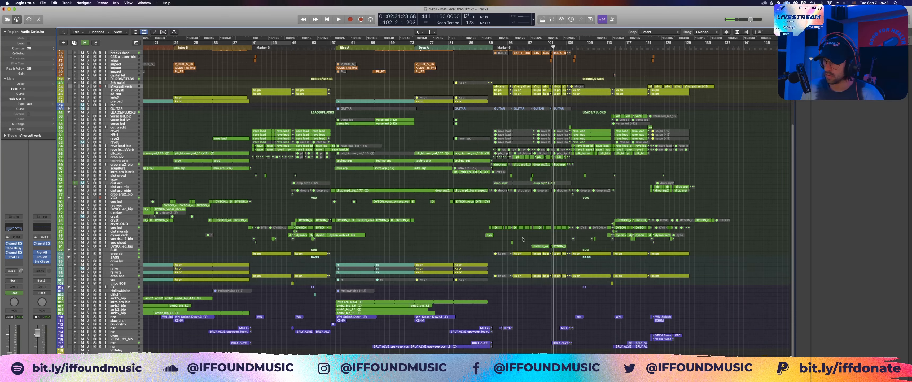
left_click_drag(508, 245, 570, 270)
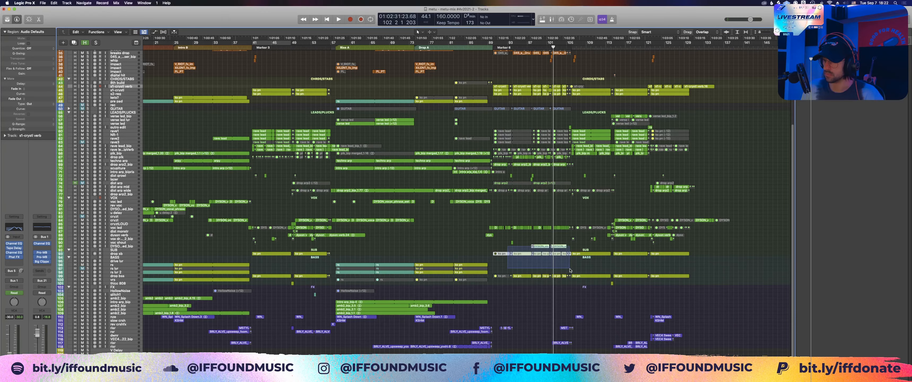
key("z")
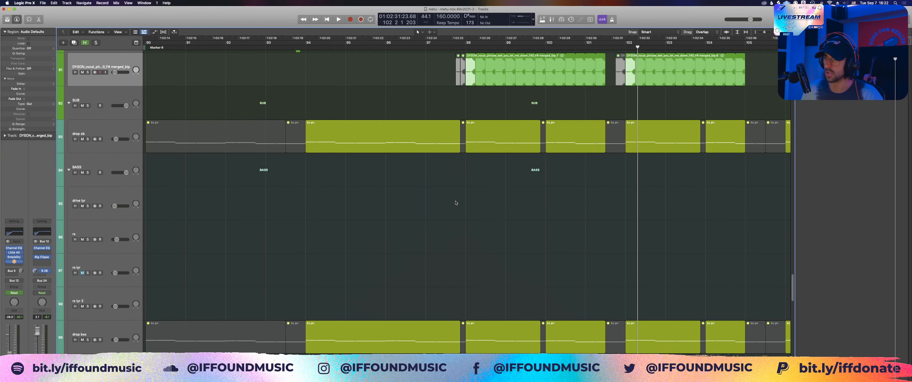
scroll(458, 199, "up", 5)
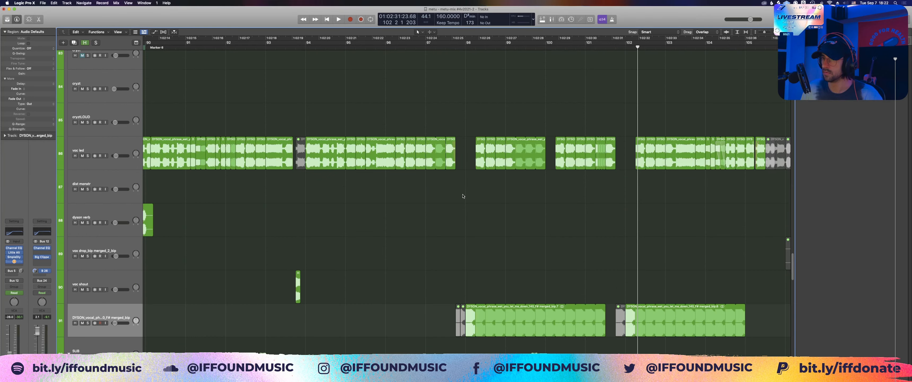
left_click_drag(486, 110, 300, 160)
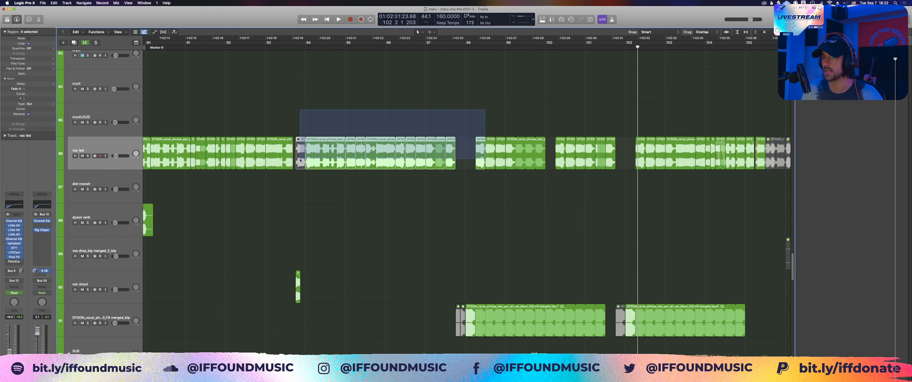
left_click(571, 110)
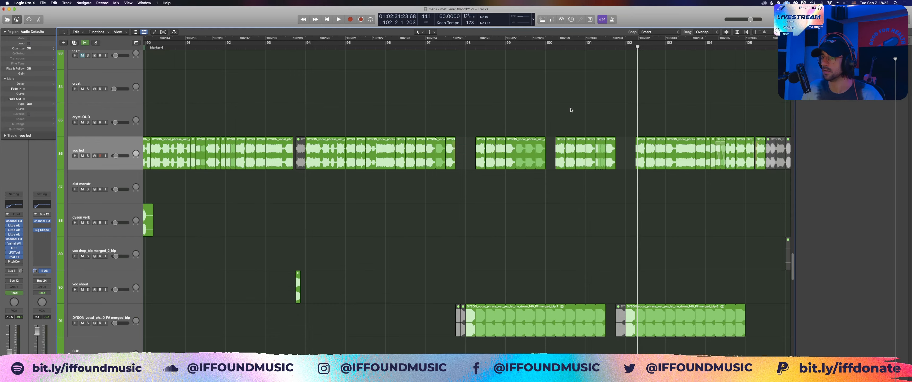
key("z")
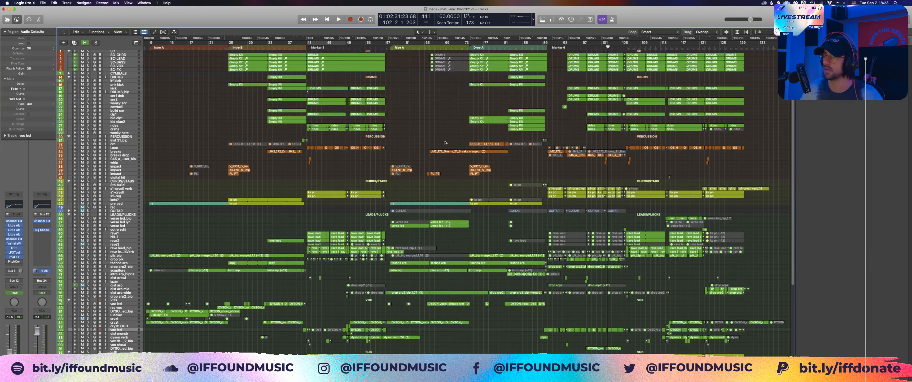
Step: Collapse all track stacks into a compact overview and select the CYMBALS stack
scroll(625, 224, "right", 3)
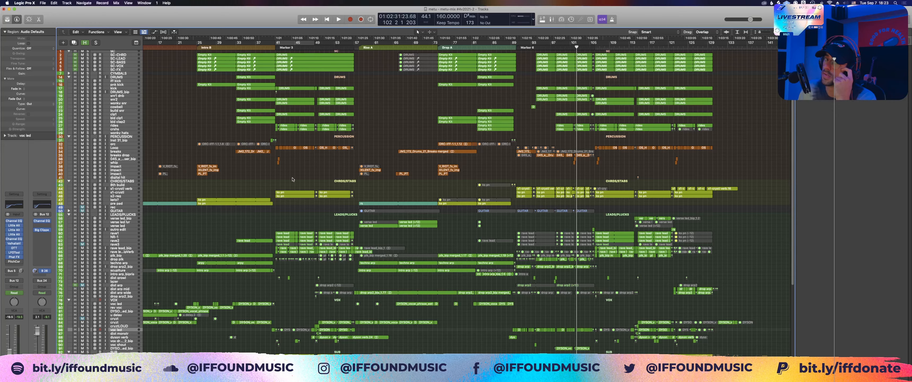
left_click(124, 200)
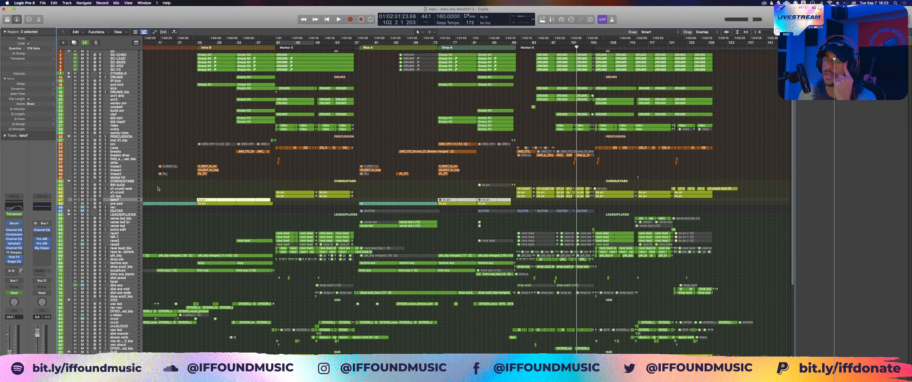
left_click(158, 188)
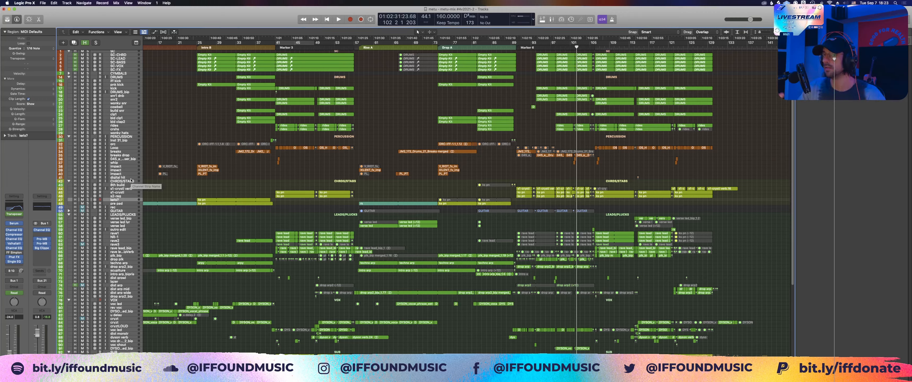
left_click(69, 77, "alt")
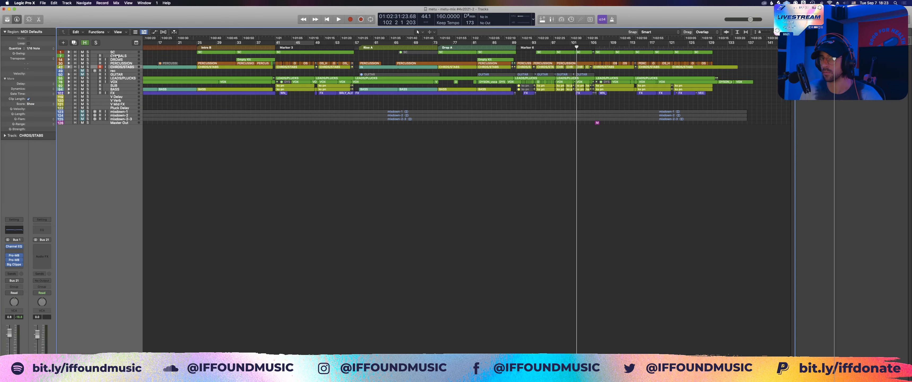
left_click(117, 55)
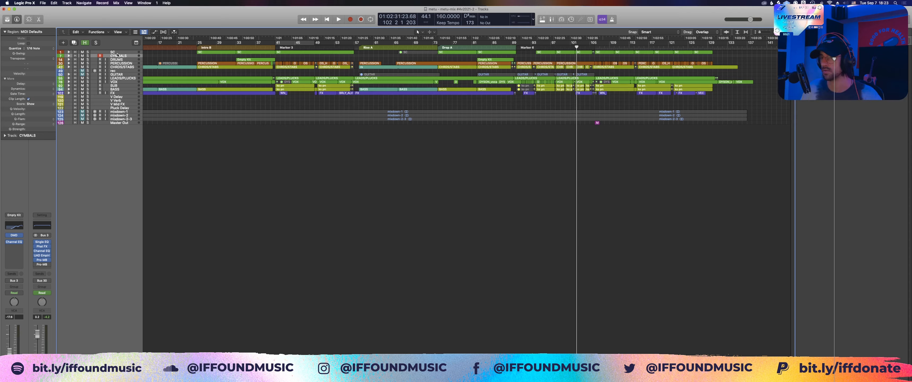
Step: Import mixdown-4.wav from the project's audio files onto a new track below mixdown-2-3 and zoom in on the mixdown tracks
left_click(427, 119)
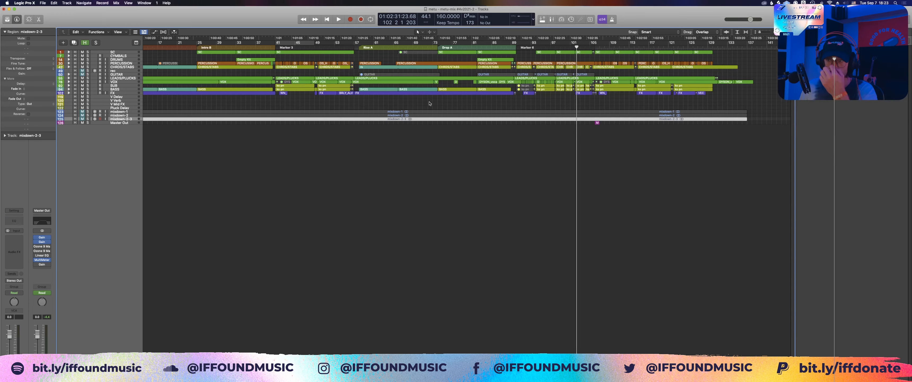
left_click(762, 119)
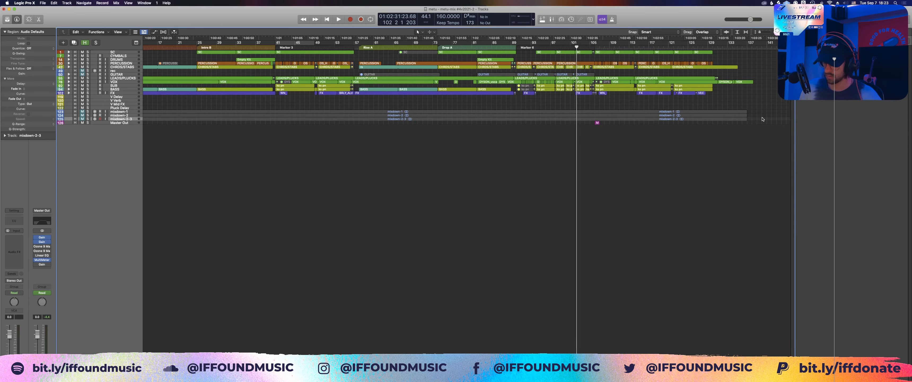
key("f")
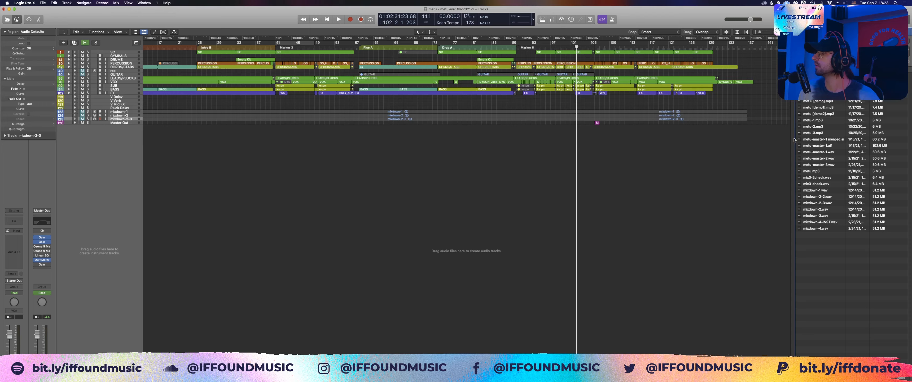
left_click(794, 139)
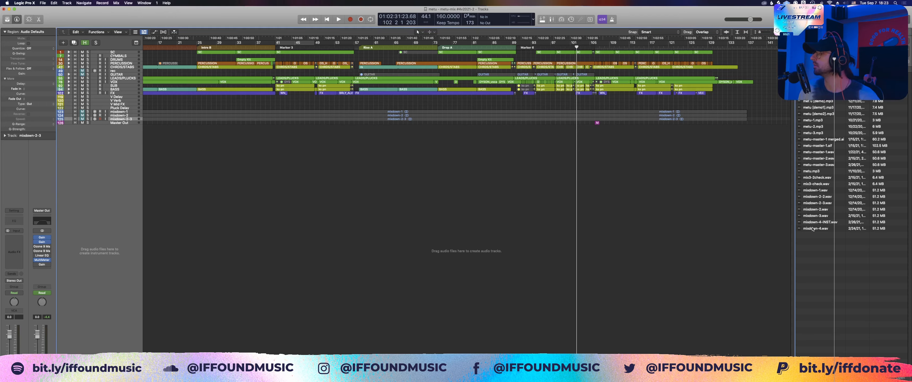
left_click_drag(813, 228, 205, 192)
key("f")
key("z")
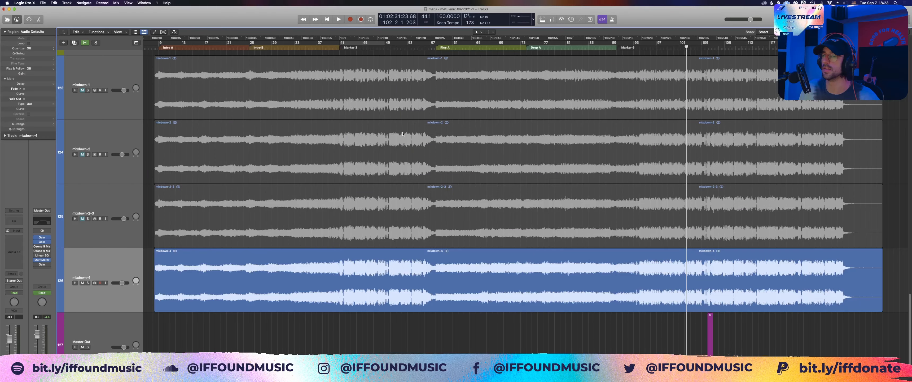
Step: Compare the waveforms of mixdown-1 and mixdown-2 with the other mixdown versions across the whole song
left_click(425, 84)
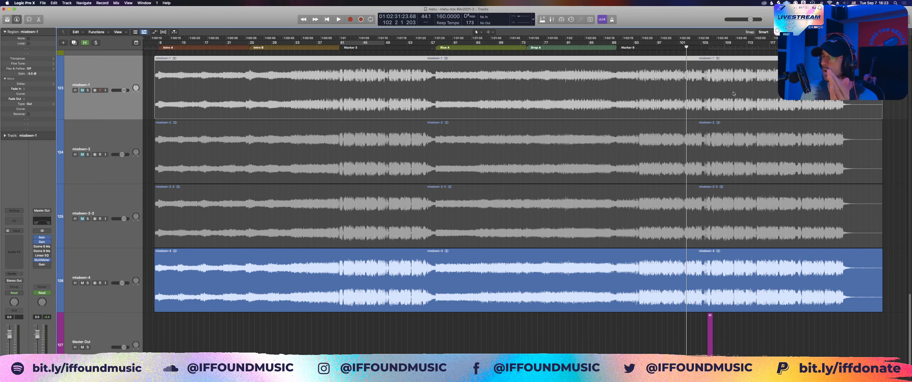
scroll(734, 94, "up", 2)
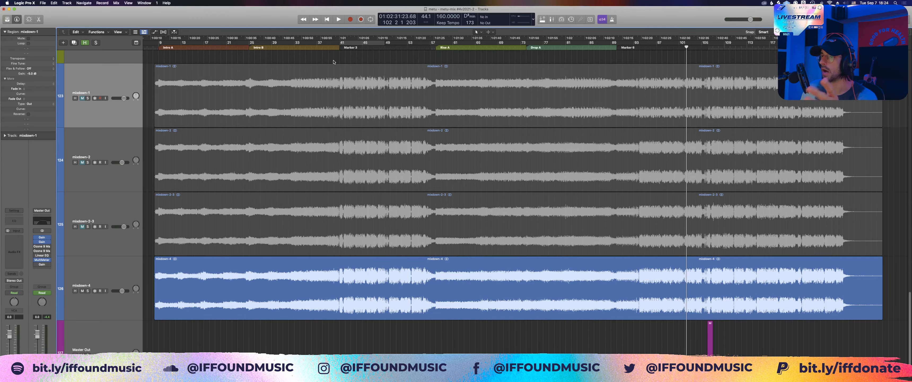
left_click(324, 76)
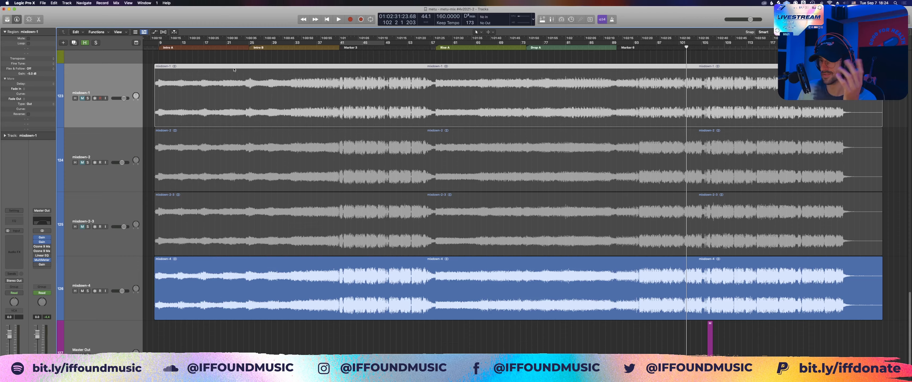
left_click(185, 160)
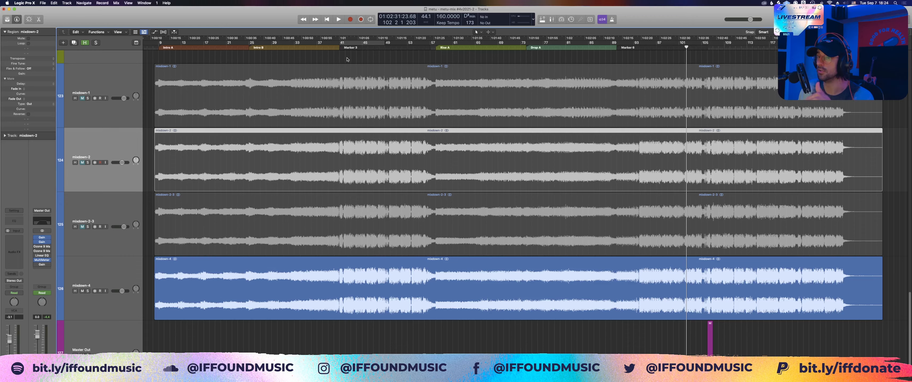
left_click(351, 82)
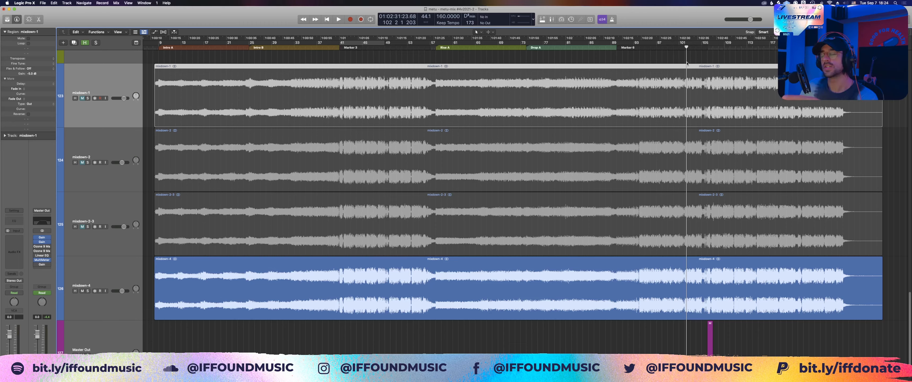
left_click(693, 55)
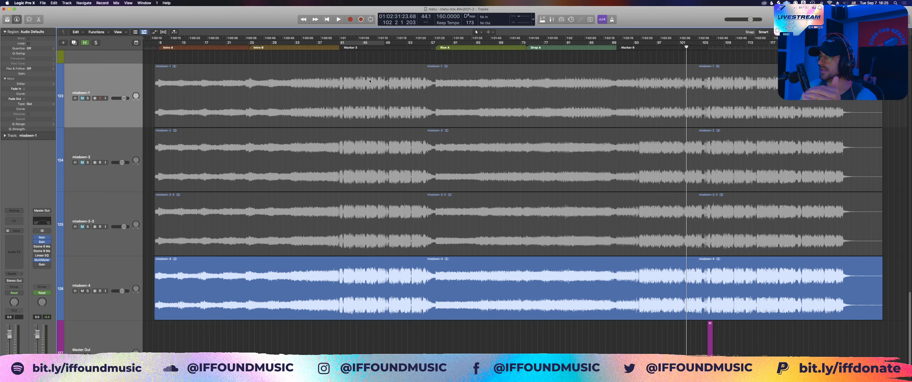
scroll(369, 81, "up", 1)
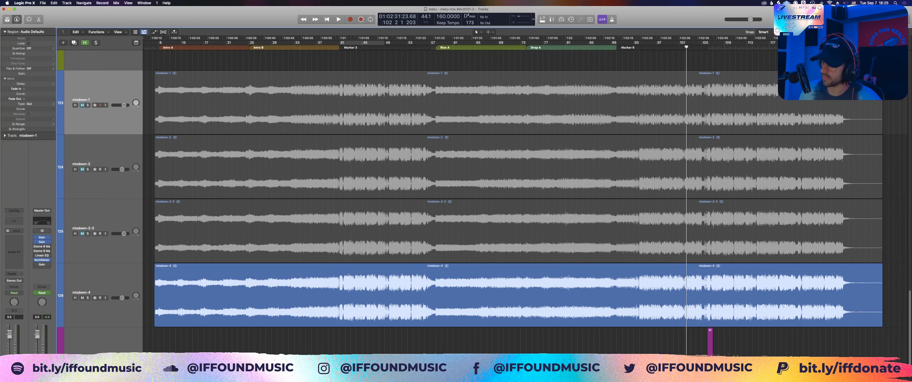
Step: Select the four mixdown regions together, fit them to the view and compare their waveforms over the whole song
key("f")
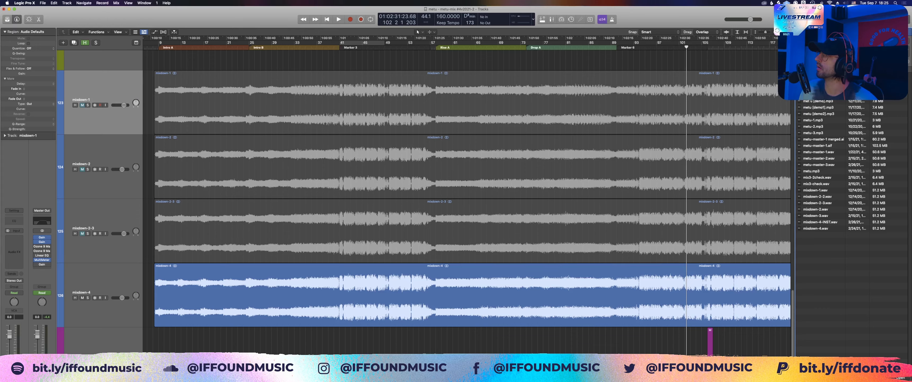
key("f")
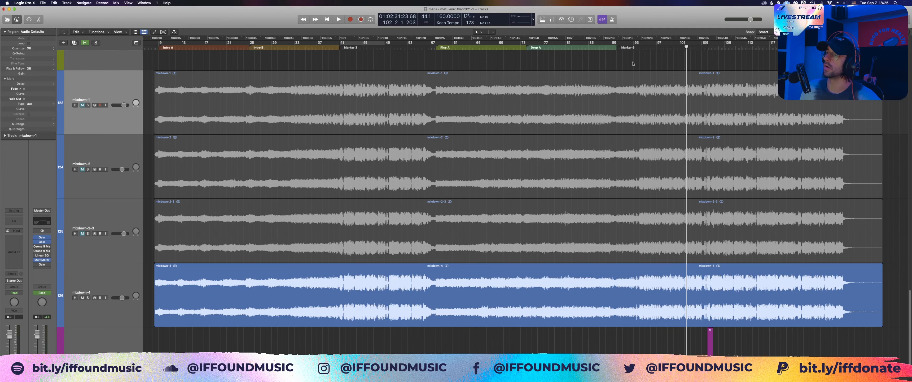
left_click(584, 189)
scroll(585, 188, "up", 5)
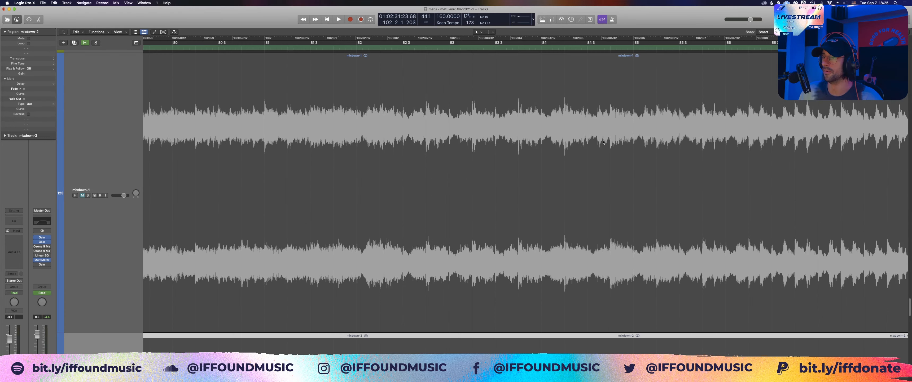
key("z")
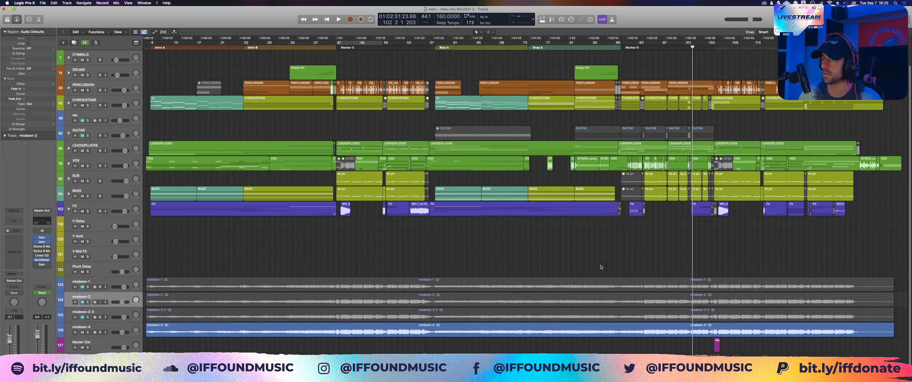
left_click_drag(601, 267, 618, 328)
key("z")
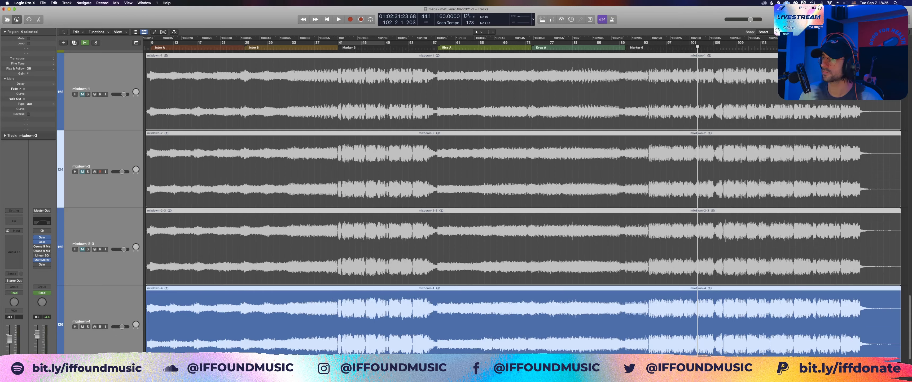
scroll(589, 59, "up", 1)
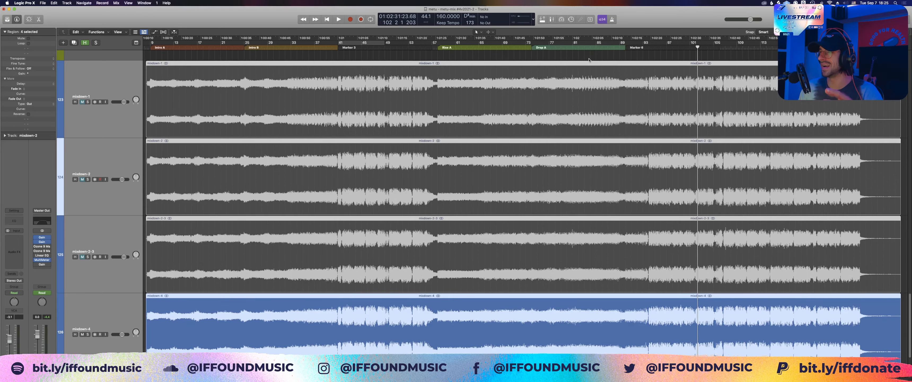
left_click(589, 59)
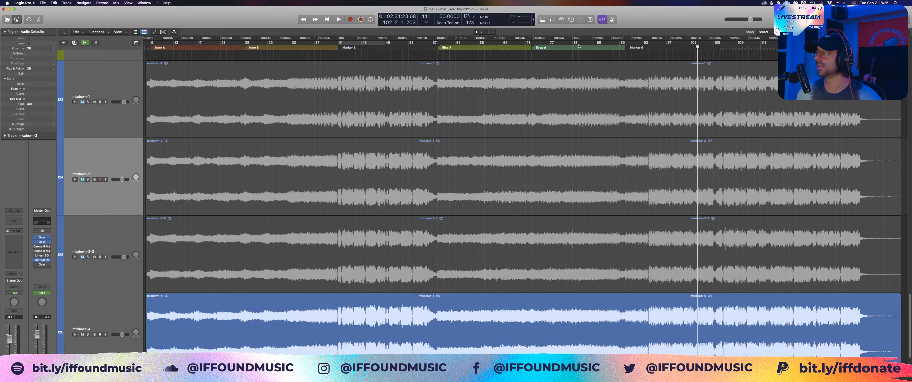
Step: Examine the four mixdown waveforms closely between about bars 83 and 109, and return to a view of the full song
left_click_drag(577, 56, 602, 290)
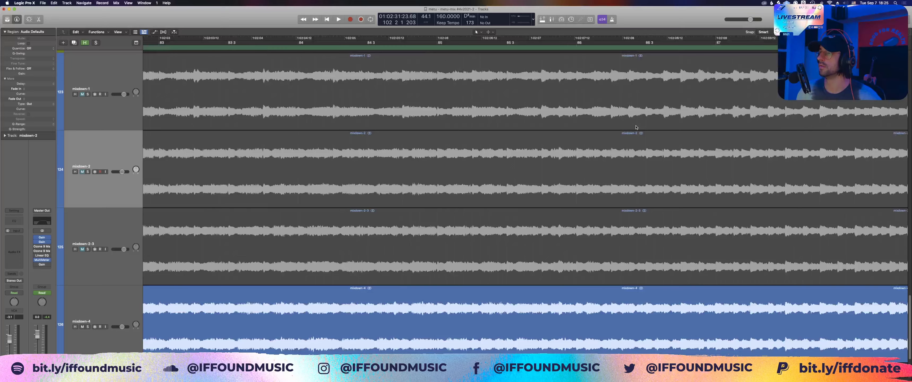
key("super+Left")
key("super+Left")
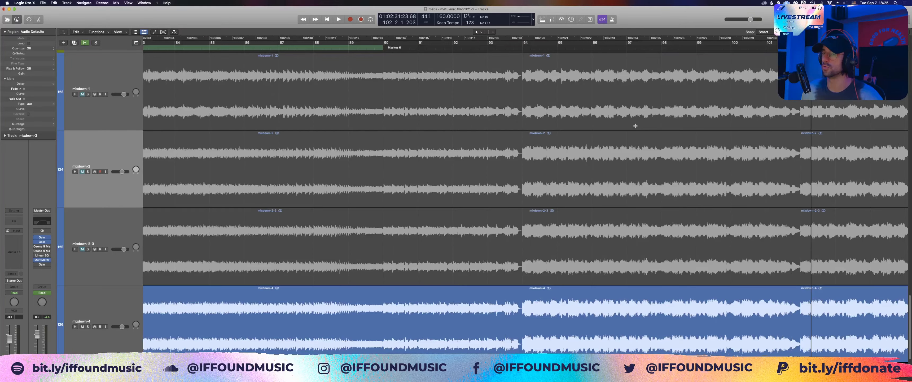
scroll(635, 126, "right", 5)
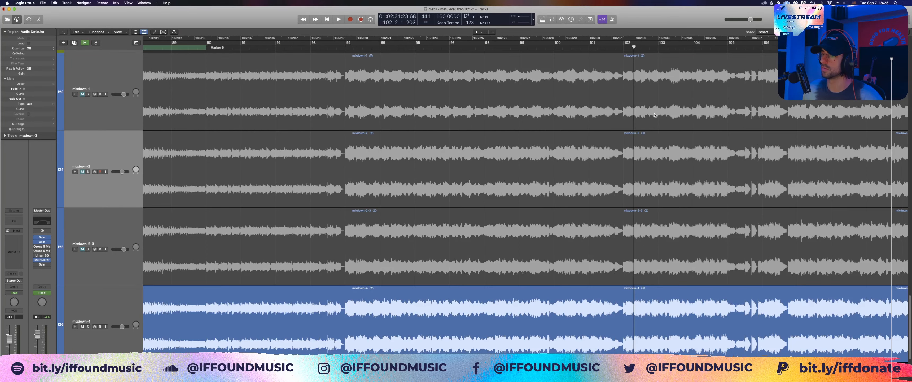
key("super+Up")
key("super+Left")
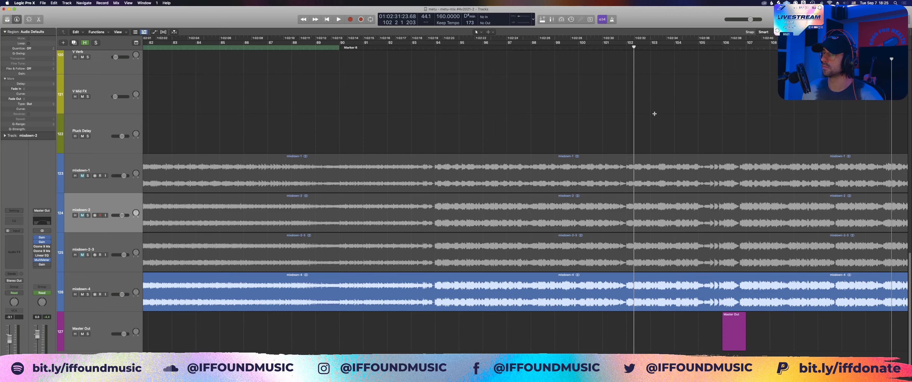
key("super+Left")
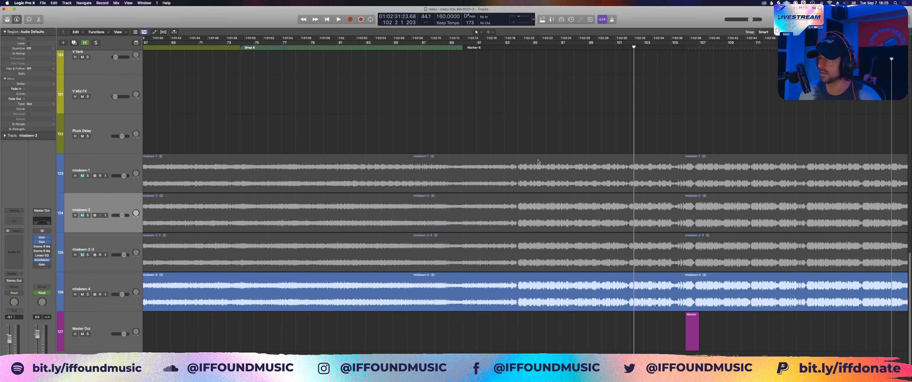
key("super+Left")
key("super+Left")
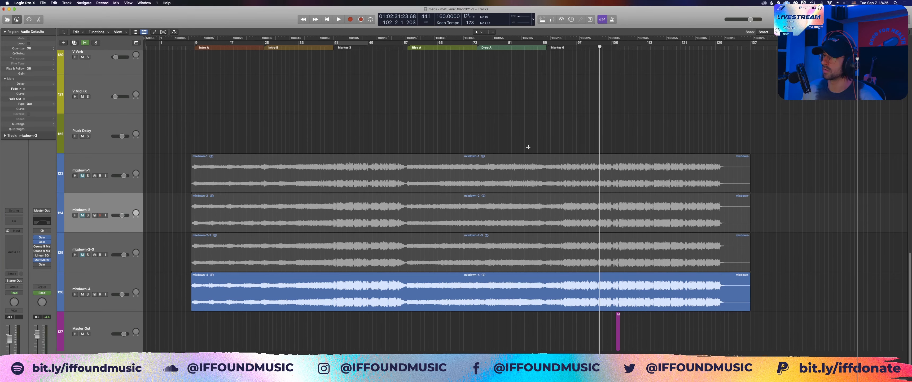
key("super+Right")
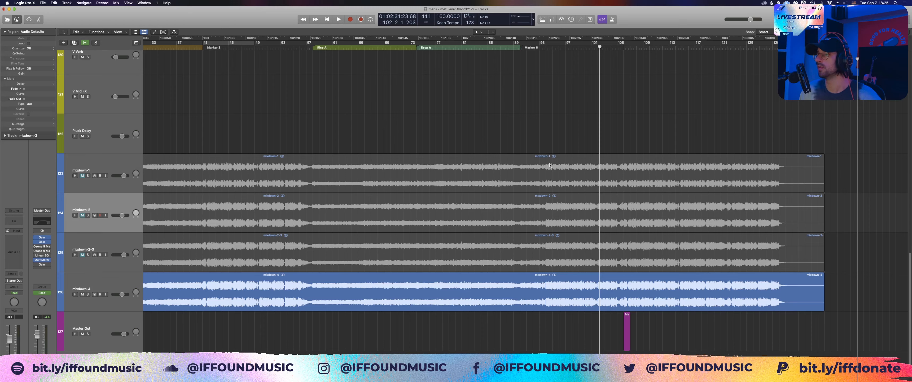
Step: Look through the arrangement's track stacks from SC down to FX and return to the mixdown tracks
scroll(550, 165, "up", 15)
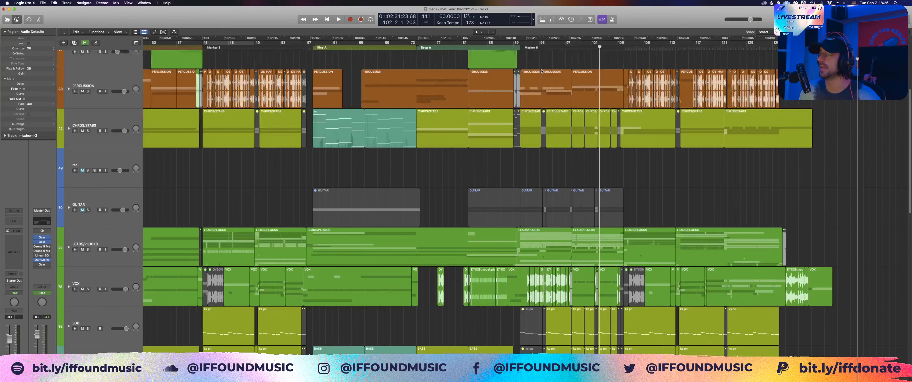
scroll(550, 80, "up", 1)
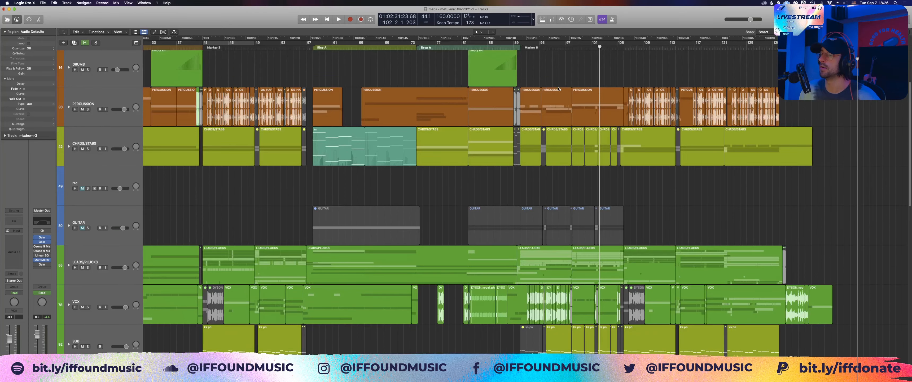
scroll(558, 88, "down", 15)
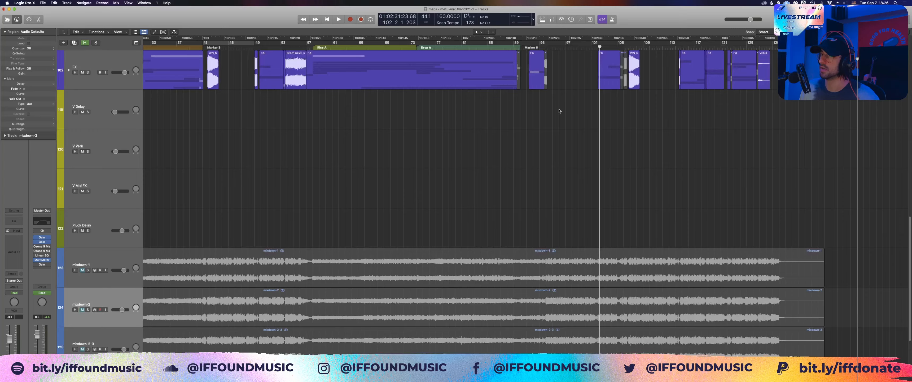
scroll(559, 111, "up", 15)
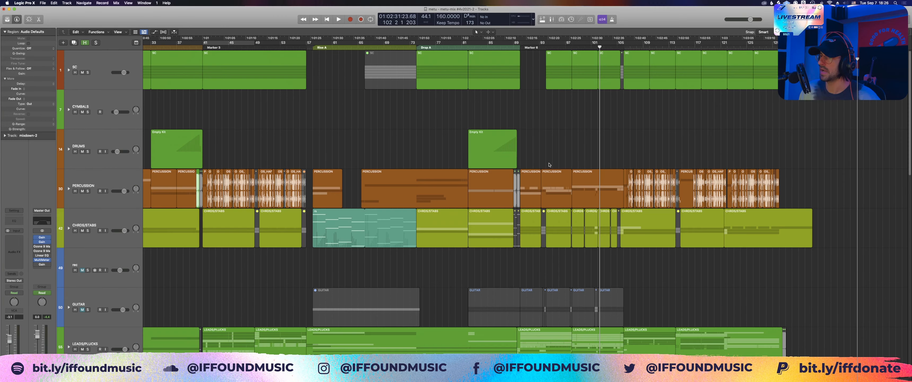
scroll(549, 164, "down", 6)
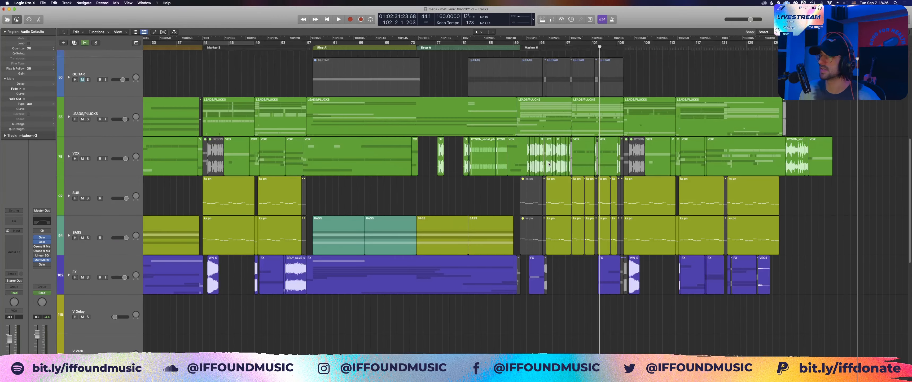
scroll(549, 163, "down", 8)
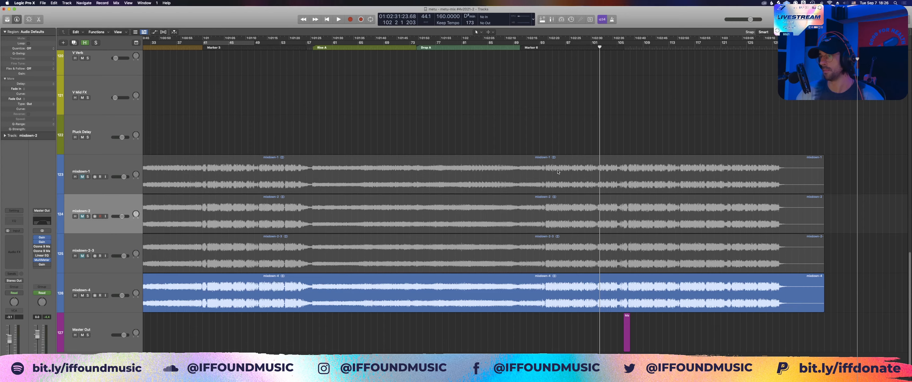
Step: Compare the four mixdown waveforms around the level jump at bar 94 and through the rest of the song
left_click(549, 213)
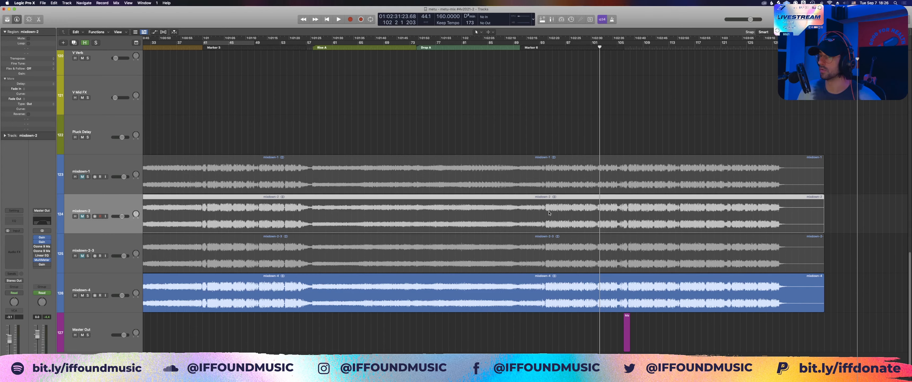
left_click_drag(531, 184, 601, 301)
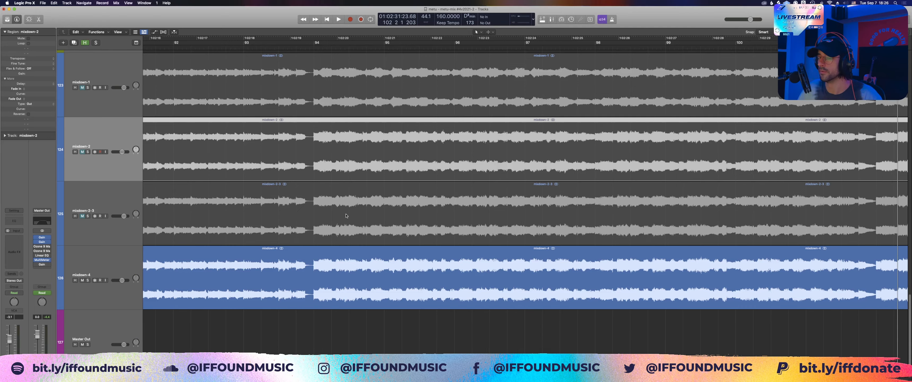
left_click(332, 328)
key("super+Left")
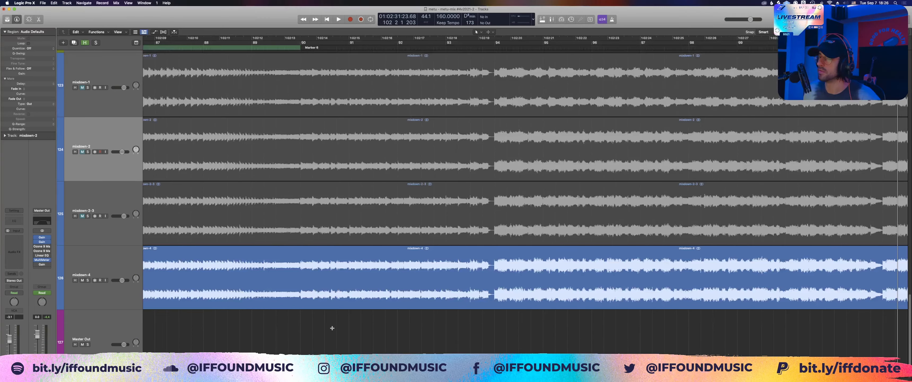
key("super+Left")
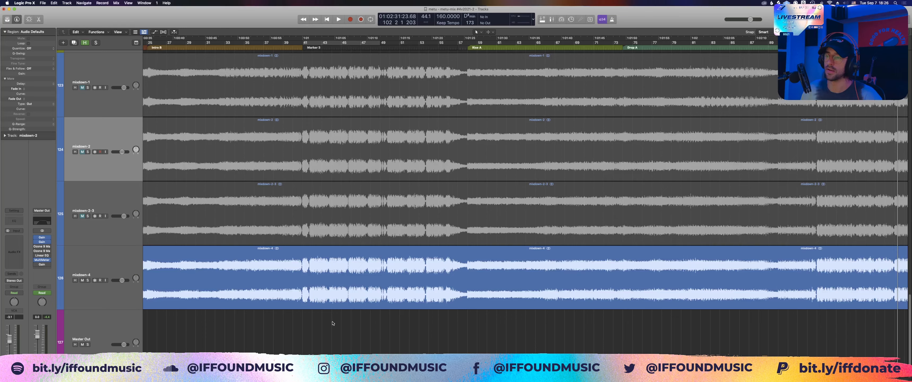
scroll(332, 321, "right", 5)
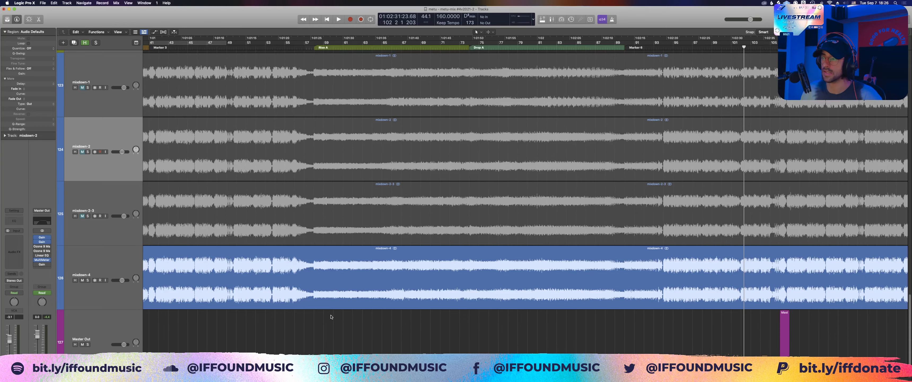
scroll(382, 310, "right", 8)
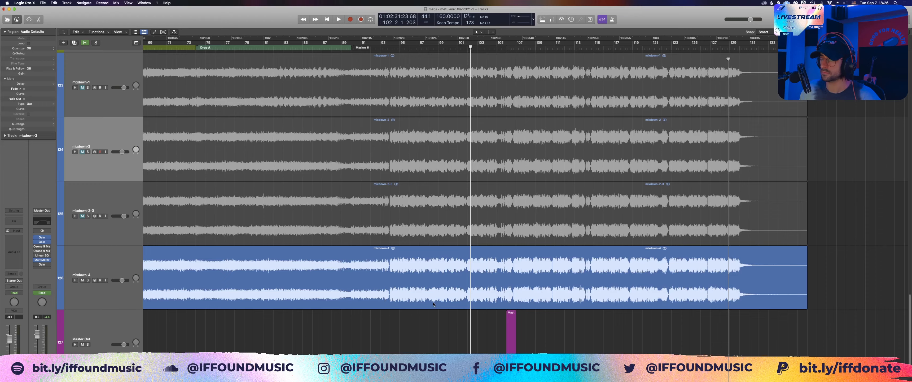
left_click_drag(417, 333, 449, 102)
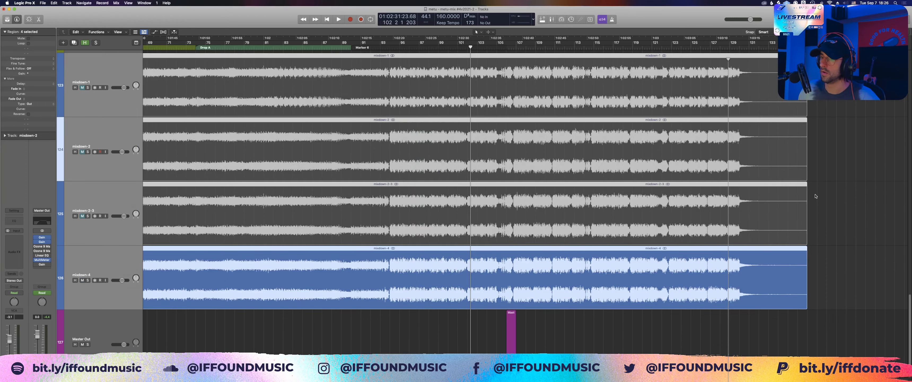
key("shift+m")
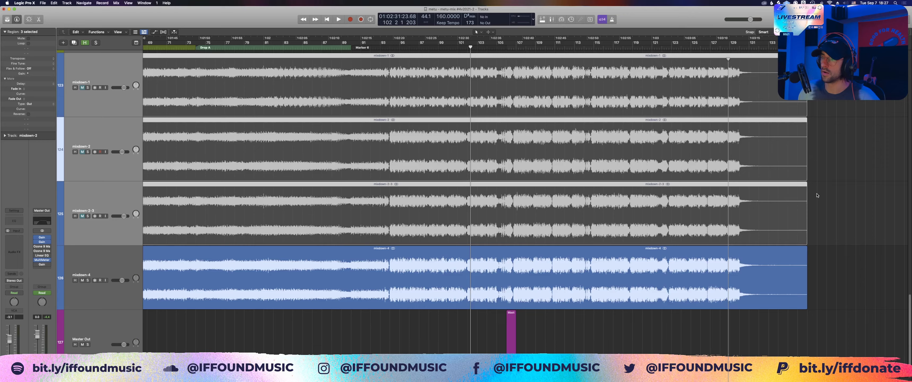
left_click(817, 195)
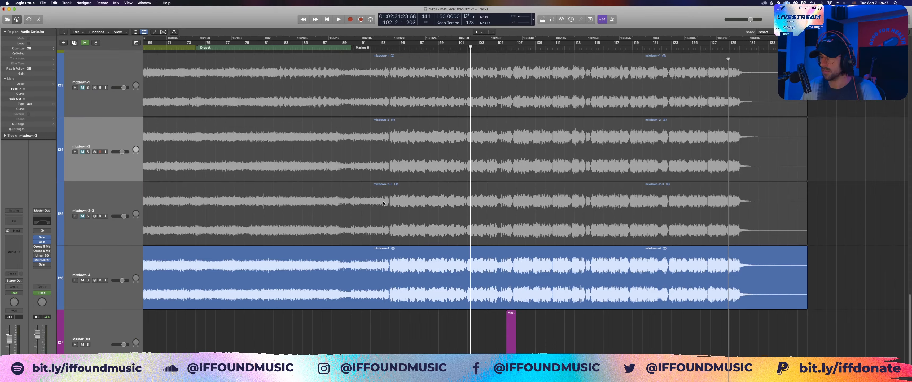
Step: Fit the mixdown-4 region to the view, examine its full waveform, and return to the whole arrangement
left_click(419, 301)
key("z")
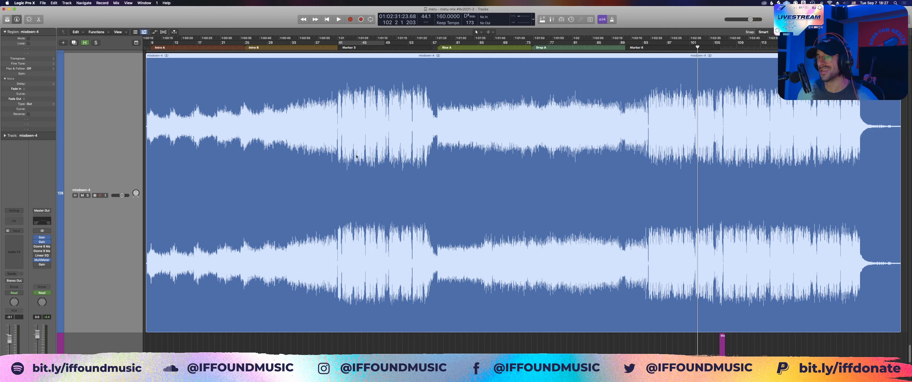
left_click(357, 344)
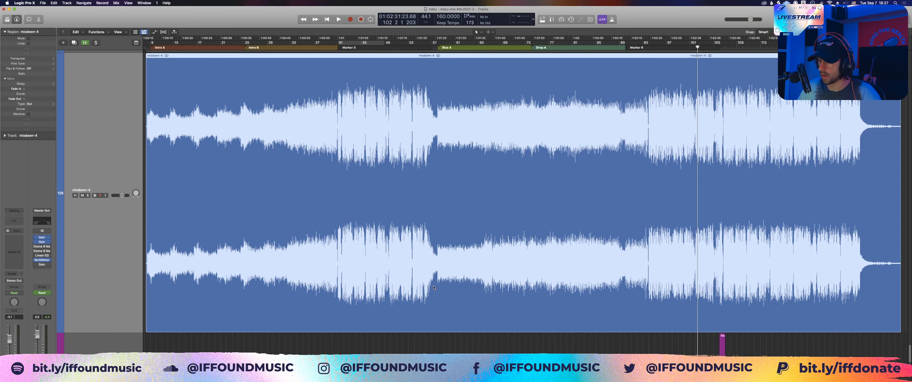
key("z")
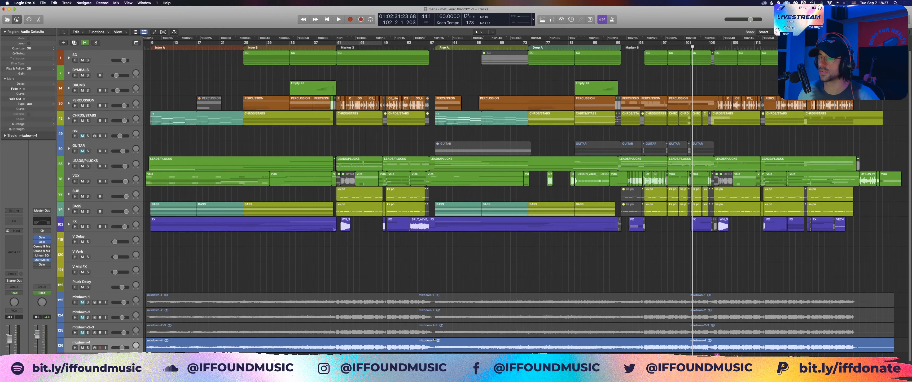
Step: Switch to the master - base mastering project and clear the selection of its mixdown-4-INST.1 region
left_click(434, 339)
left_click(43, 4)
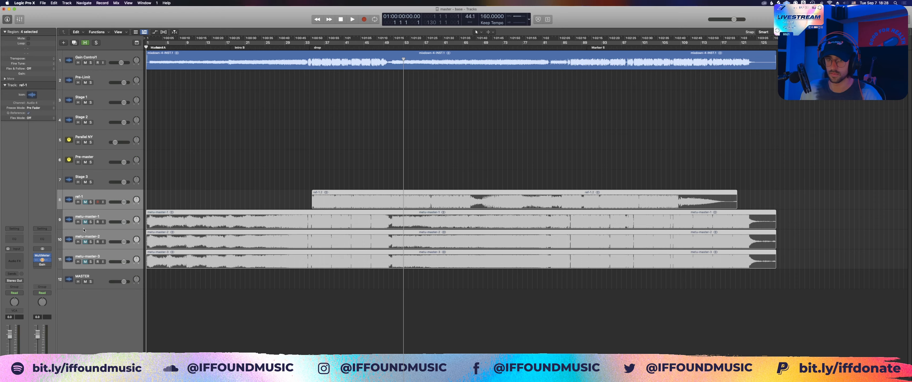
key("h")
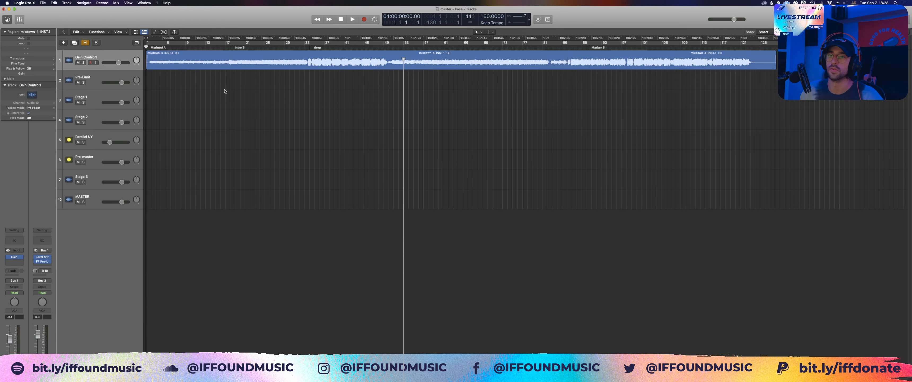
left_click(224, 90)
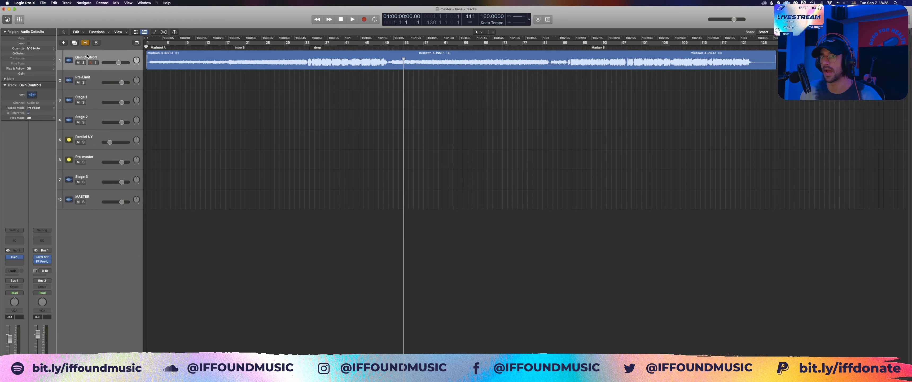
Step: Look through the mastering chain's Gain Control1, Pre-Limit and Stage 2 tracks and their channel plug-ins
left_click(87, 57)
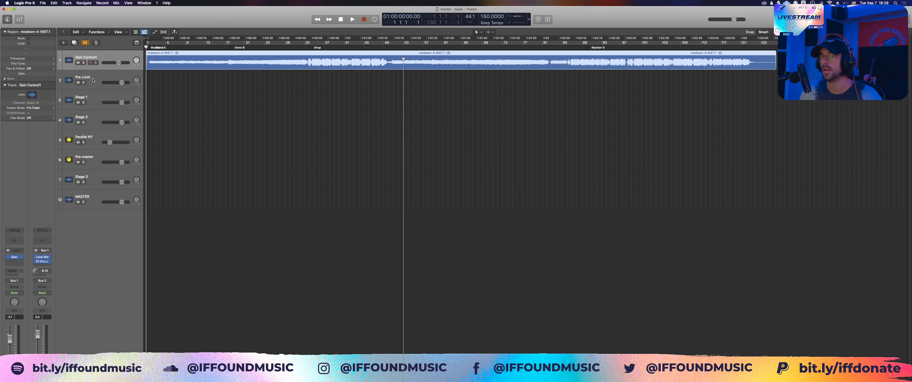
left_click(92, 80)
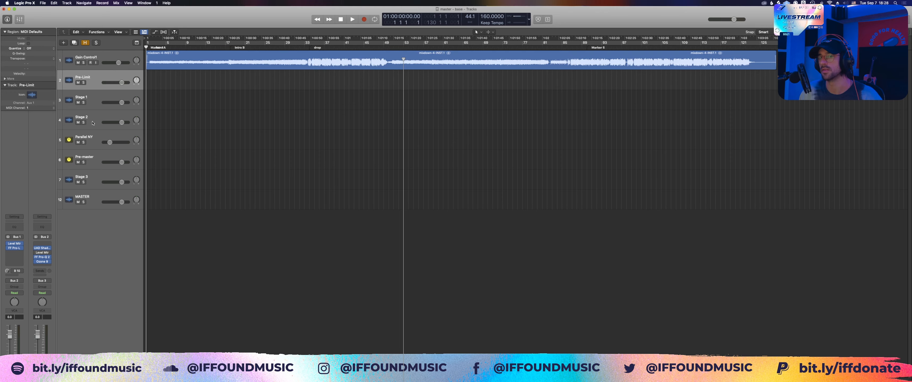
left_click(93, 123)
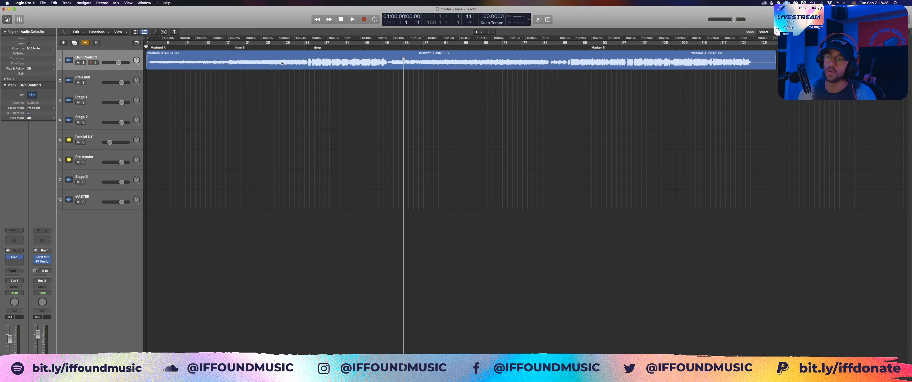
Step: Fit the mixdown-4-INST.1 region to the view and examine its waveform and the fades at its start and end
left_click(282, 63)
key("z")
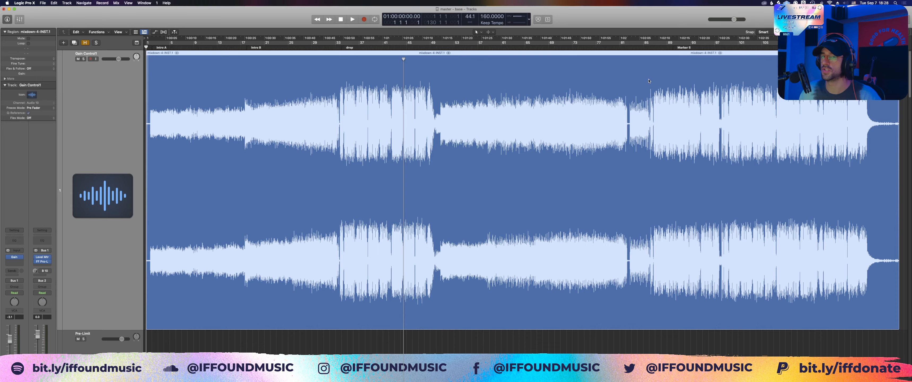
key("z")
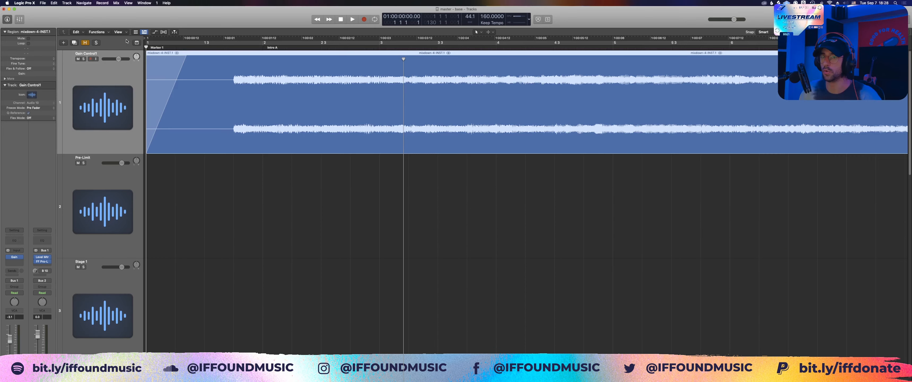
left_click(274, 201)
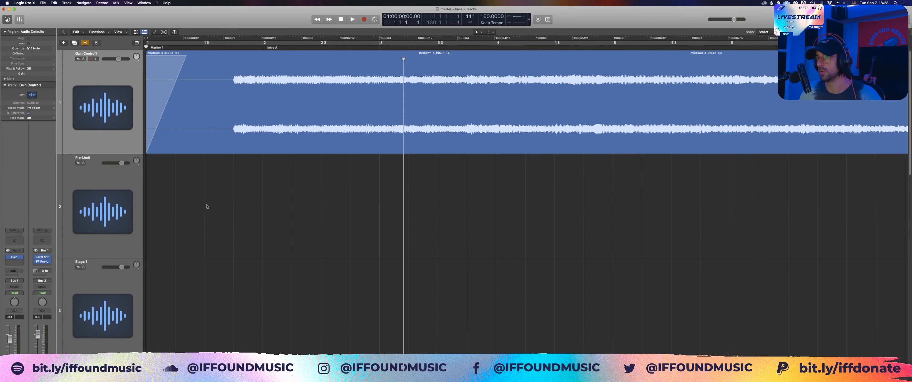
key("z")
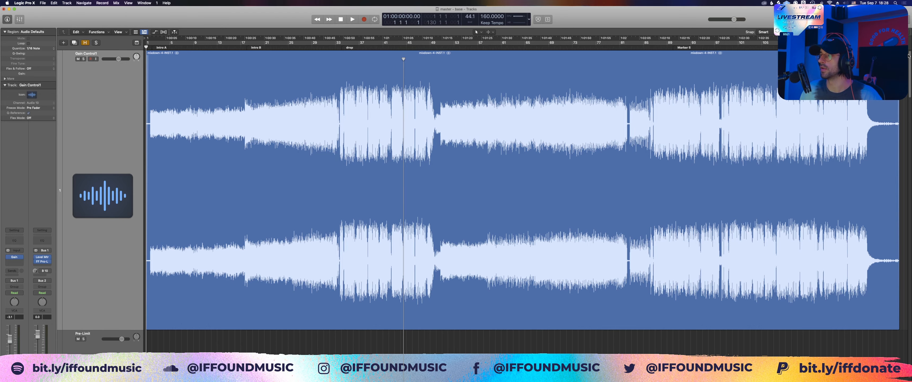
left_click_drag(906, 59, 863, 85)
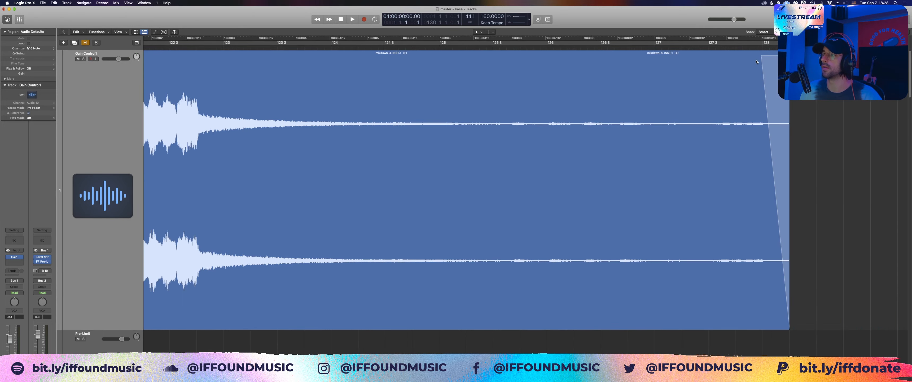
key("z")
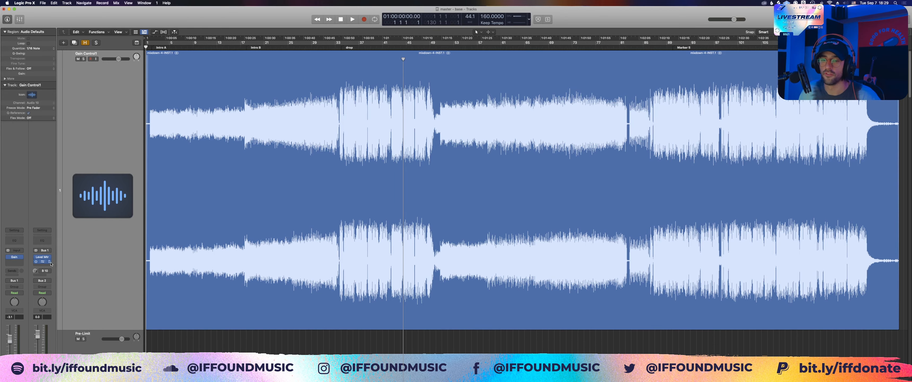
Step: Return to the full track list and open the FabFilter Pro-L limiter on the Pre-Limit track, placing its window below the waveform
left_click(79, 249)
scroll(79, 249, "down", 3)
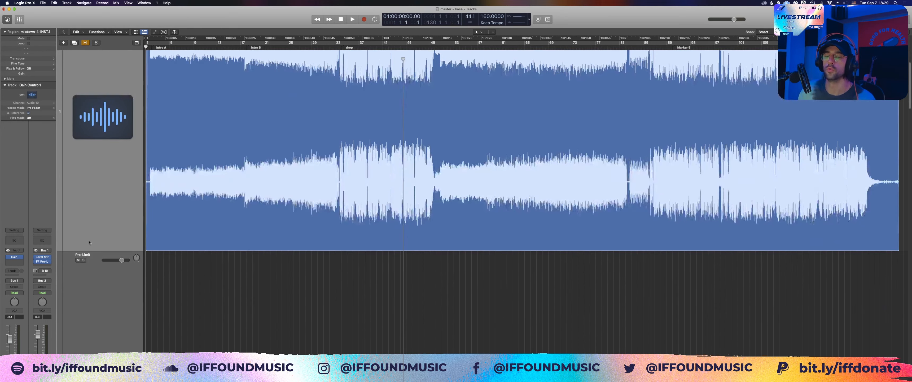
key("z")
left_click(83, 109)
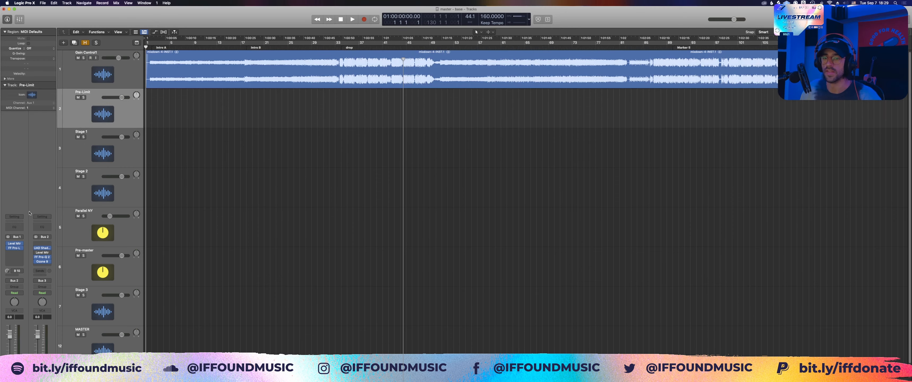
left_click(15, 249)
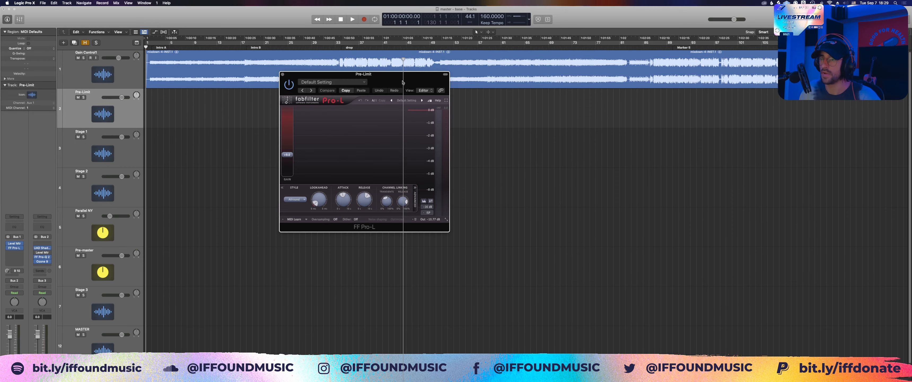
left_click_drag(402, 82, 344, 124)
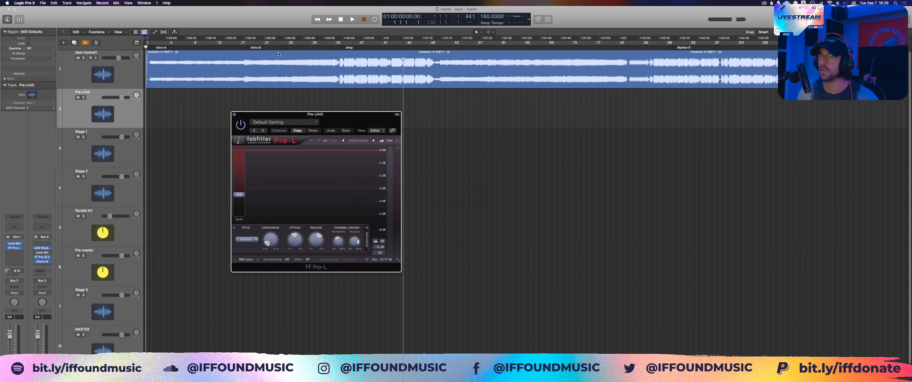
Step: Play the first drop from bar 33 to watch the Pre-Limit limiter's gain reduction, and return to bar 33
left_click(336, 47)
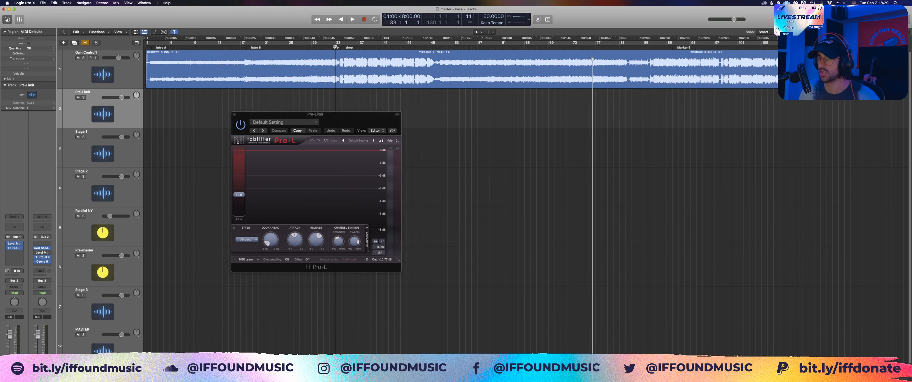
key("space")
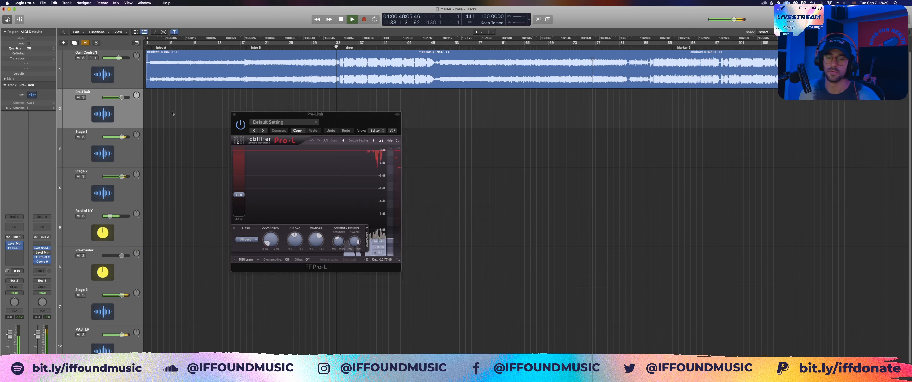
key("space")
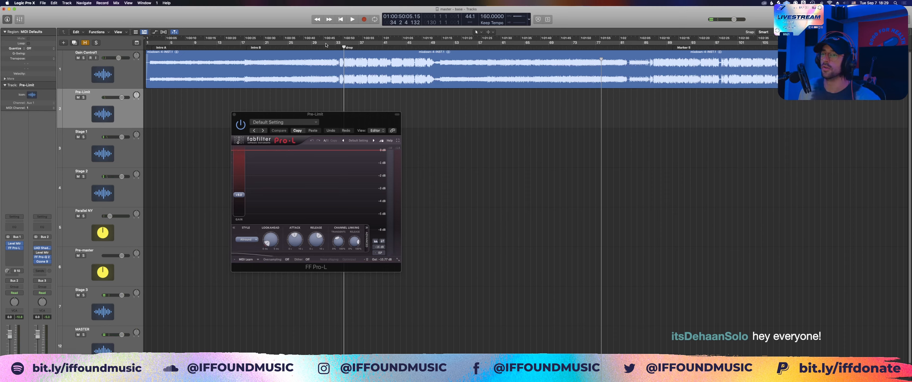
left_click(334, 45)
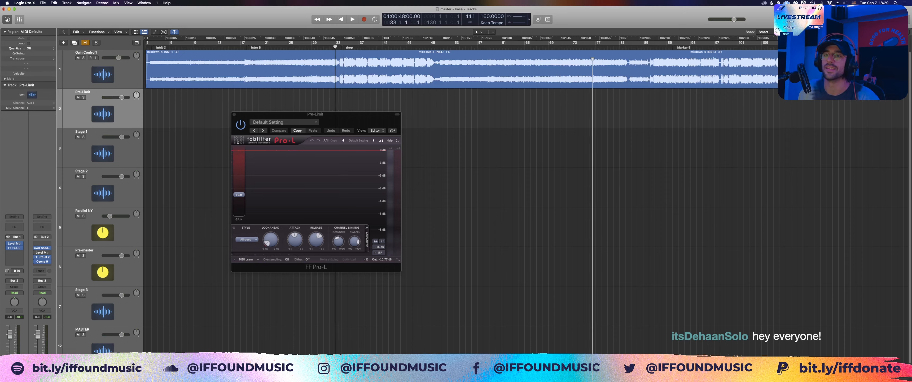
Step: Play the Intro A section to check the limiter's response to the quieter material, and stop playback
left_click(158, 46)
key("space")
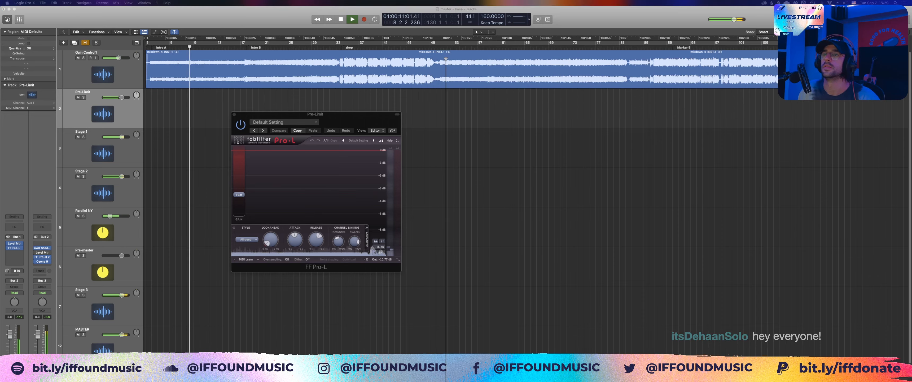
left_click(463, 154)
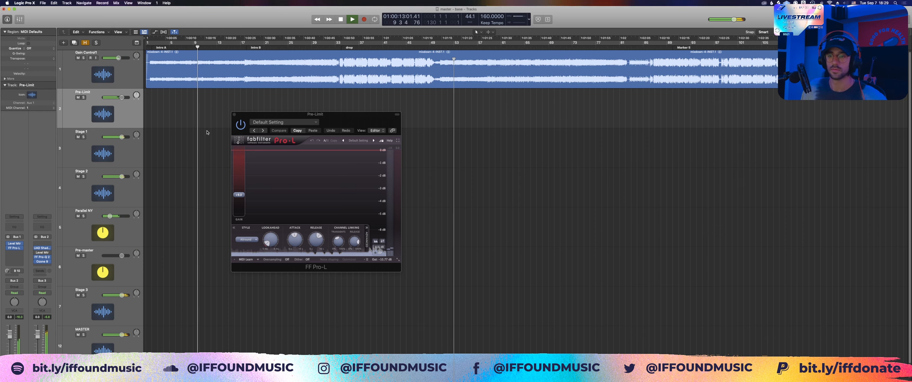
key("space")
Step: Hide the limiter window, select the mixdown-4-INST.1 region on Gain Control1, and show the limiter again
key("v")
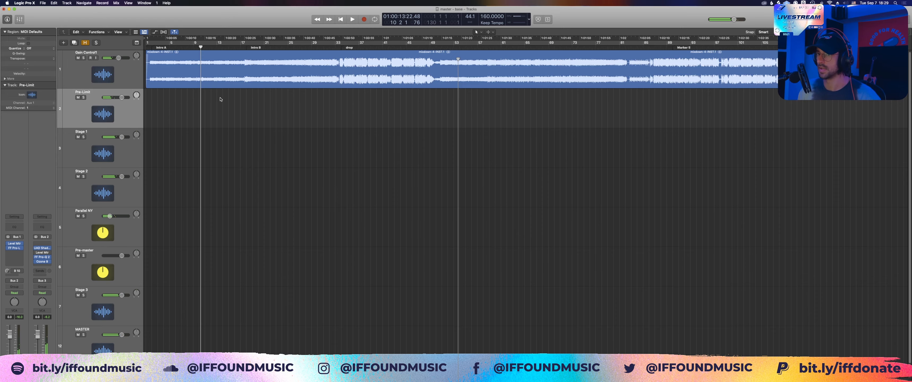
left_click(222, 81)
left_click(222, 113)
left_click(222, 76)
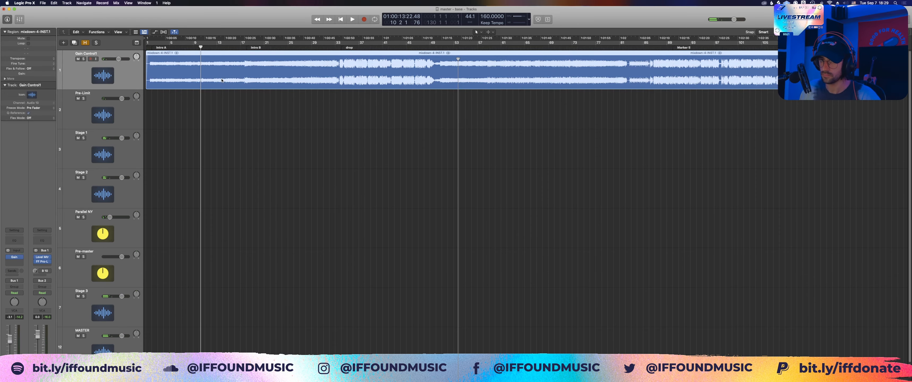
key("v")
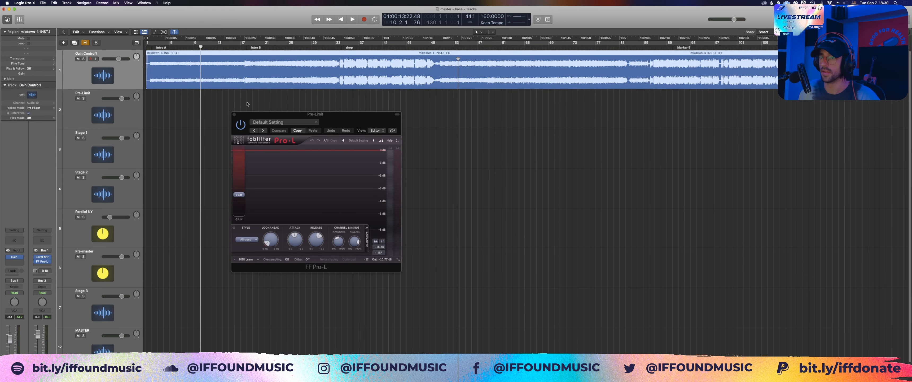
Step: Compare the limiter's activity around Intro B with the drop from bar 33, and stop playback
key("shift+period")
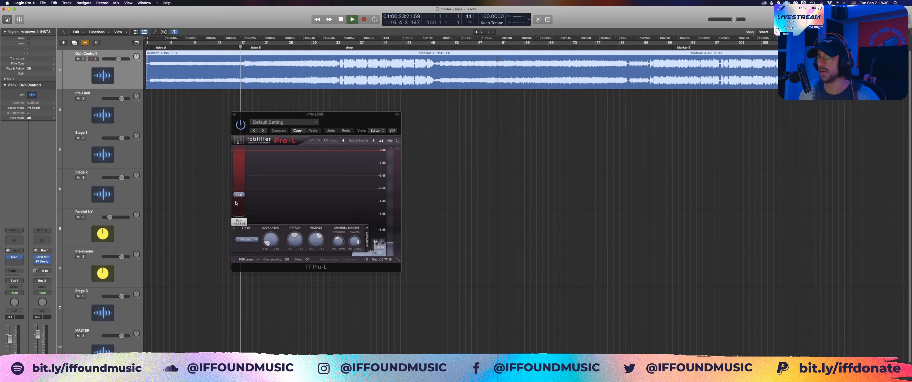
key("space")
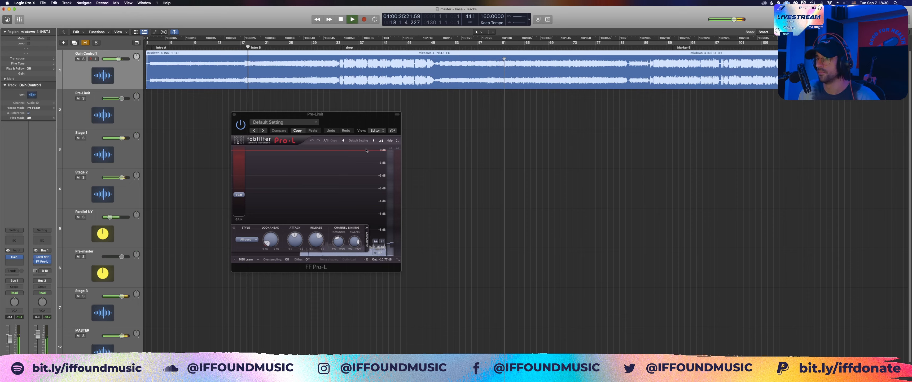
left_click(335, 49)
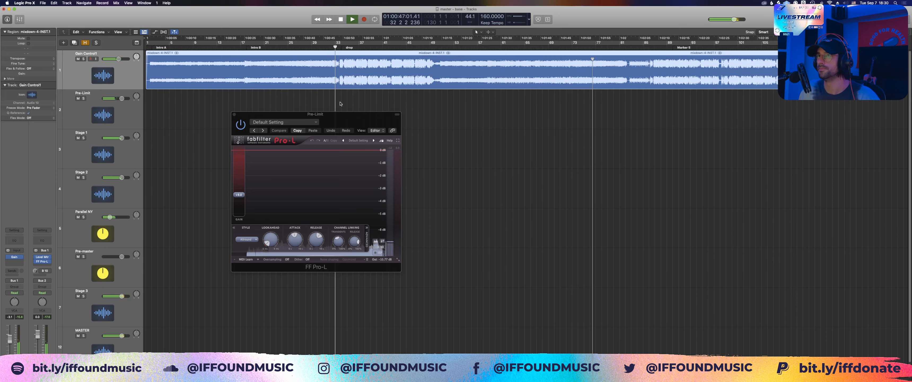
left_click(398, 150)
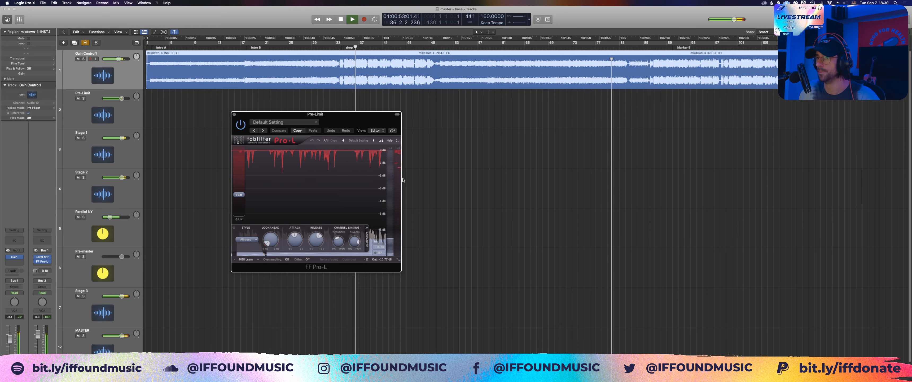
key("space")
Step: Close the Pro-L limiter and open the UAD Shadow Hills Mastering Compressor on the Stage 1 track
left_click(425, 138)
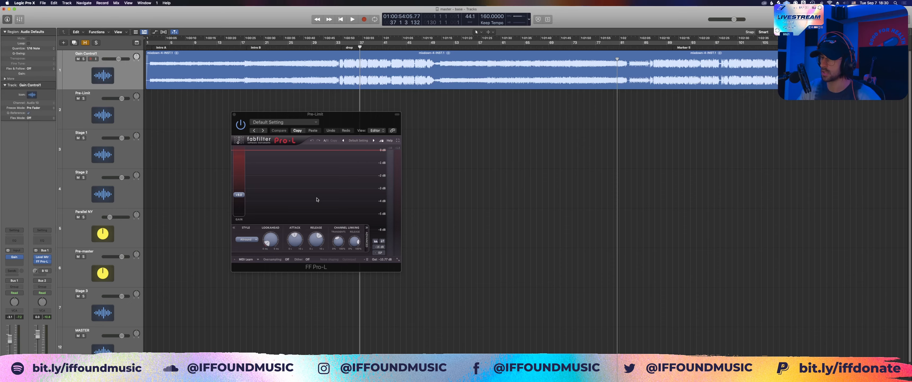
left_click(233, 115)
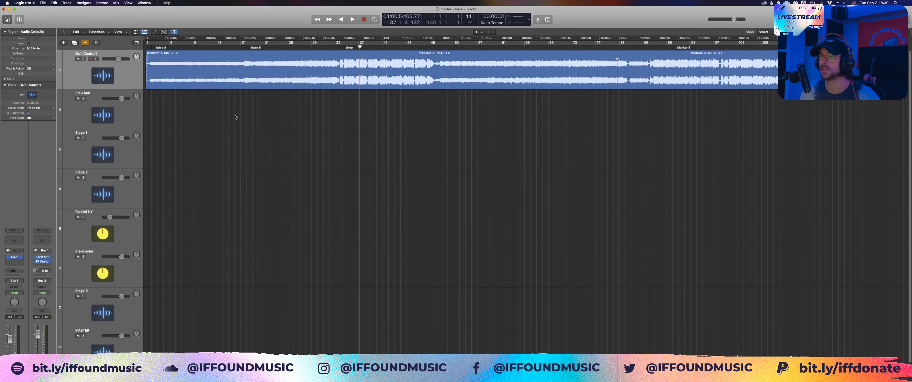
left_click(235, 117)
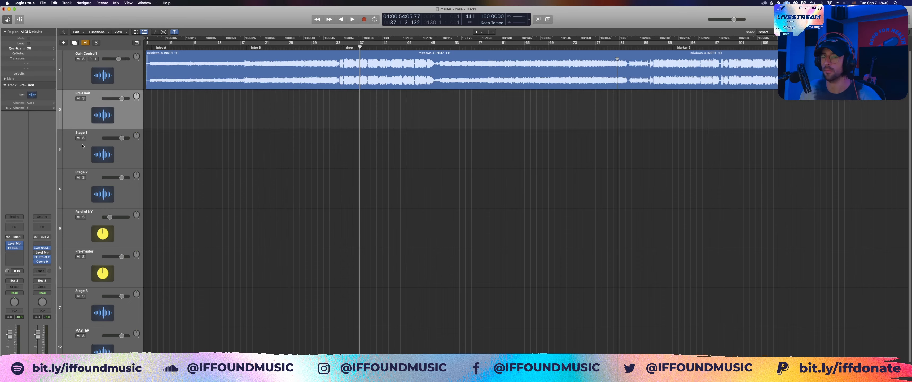
left_click(82, 146)
left_click(15, 248)
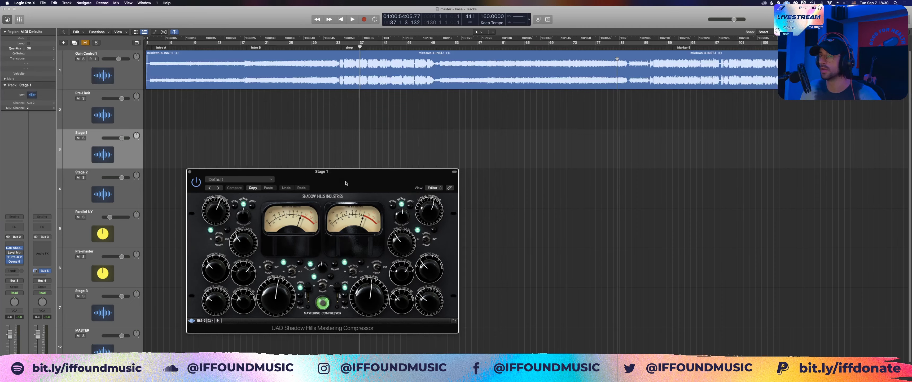
Step: Move the Shadow Hills compressor window clear of the track headers and start playback from bar 33 to watch its meters
left_click_drag(346, 183, 348, 152)
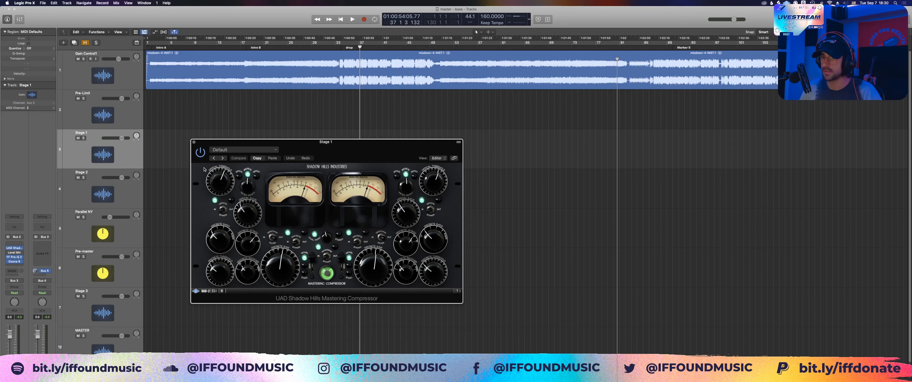
left_click_drag(349, 147, 345, 144)
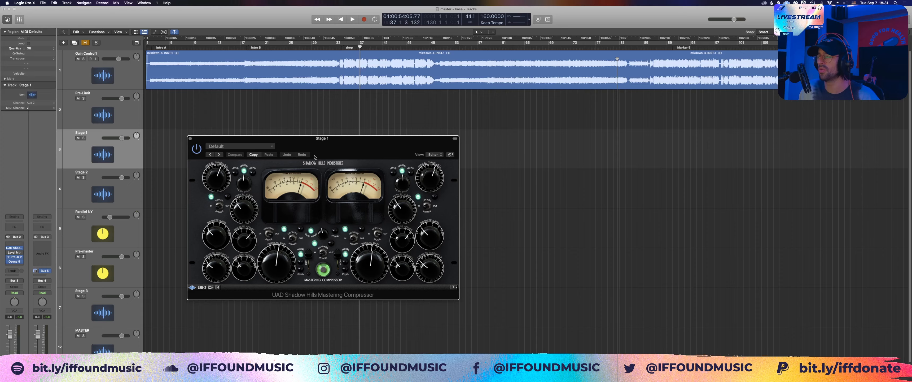
left_click_drag(315, 157, 413, 148)
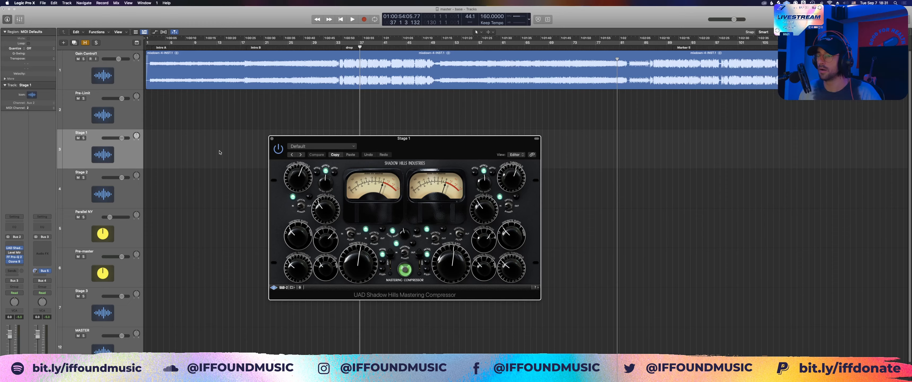
mouse_move(437, 144)
left_mouse_down()
mouse_move(485, 136)
mouse_move(453, 142)
left_mouse_up()
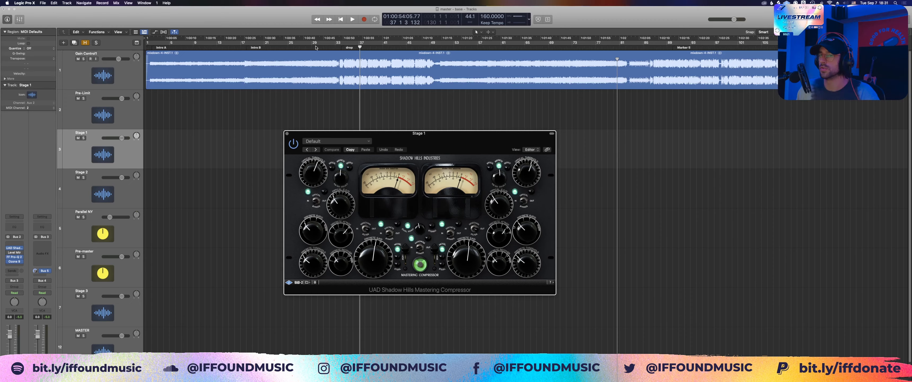
double_click(334, 50)
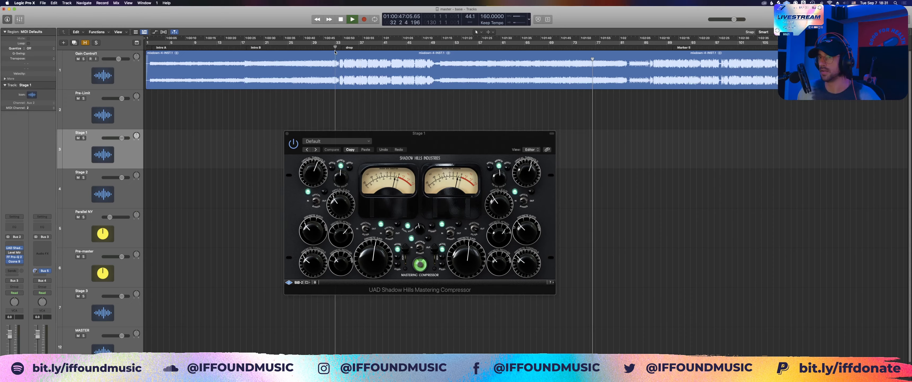
Step: Move the Shadow Hills compressor window aside, switch its first channel's upper selector back one position, and play the drop to check the meters
left_click_drag(414, 137, 400, 126)
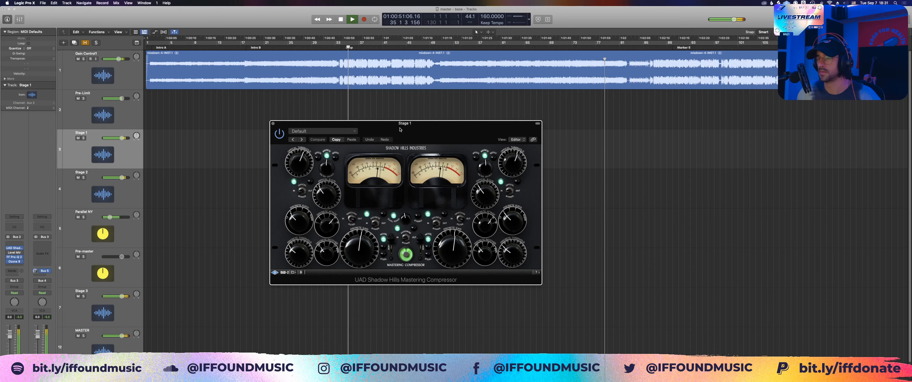
key("space")
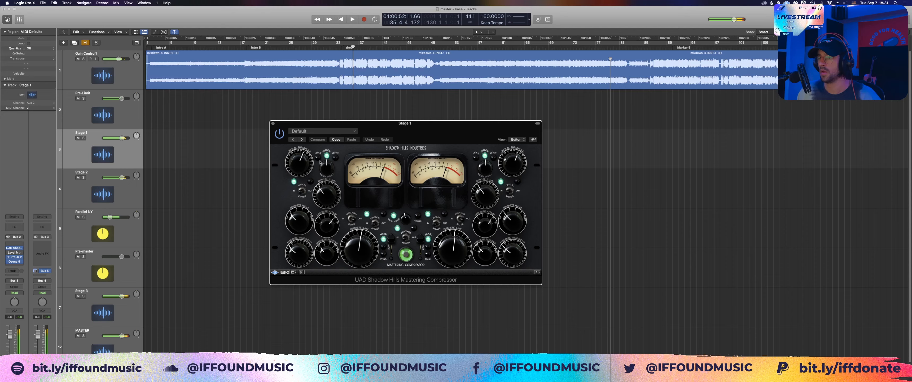
left_click(321, 162)
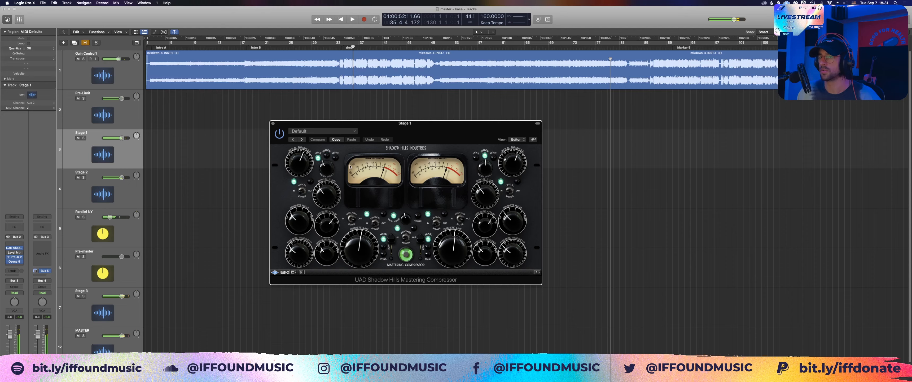
key("space")
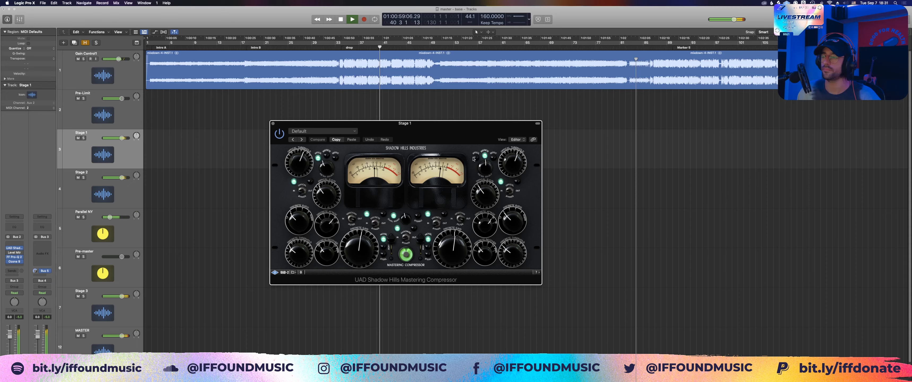
key("space")
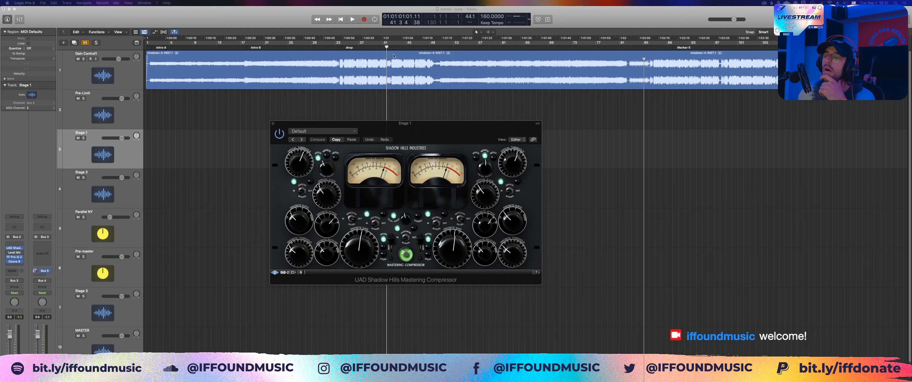
Step: Adjust the innermost small knob in the first channel's lowest row on the Shadow Hills compressor and close the plug-in window
left_click_drag(397, 124, 379, 130)
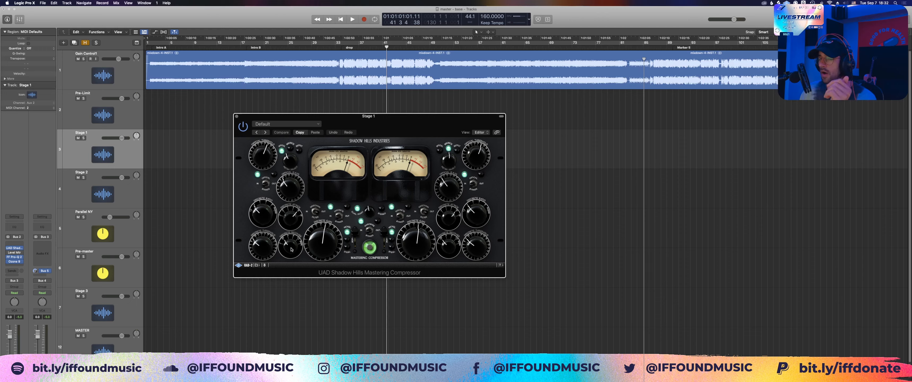
left_click_drag(292, 249, 287, 266)
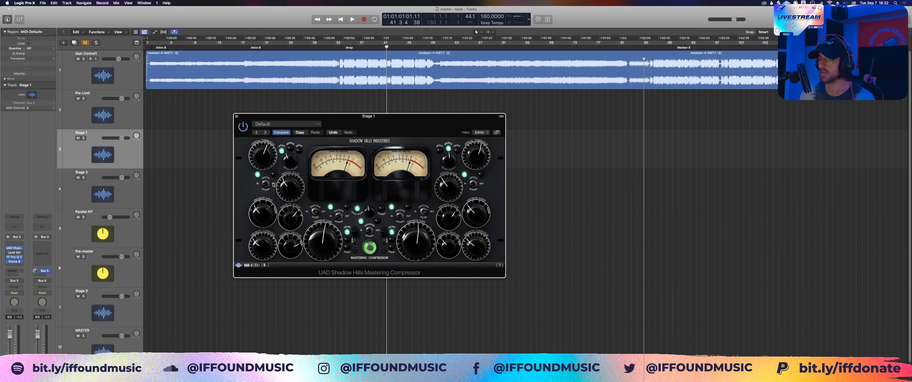
left_click_drag(288, 244, 290, 260)
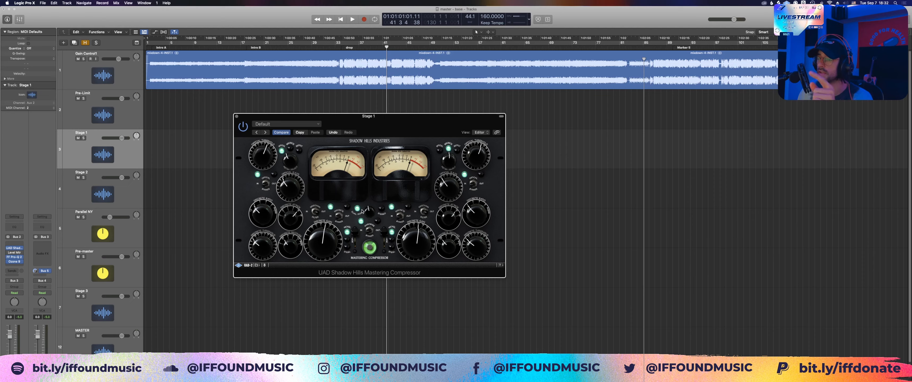
left_click_drag(387, 123, 374, 118)
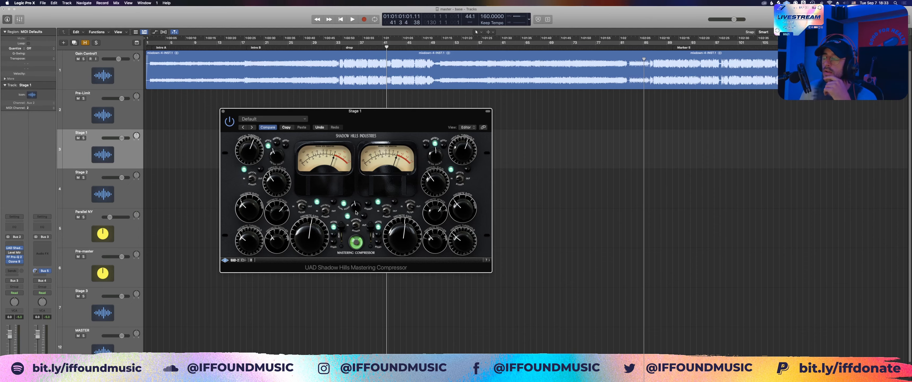
left_click_drag(385, 127, 358, 125)
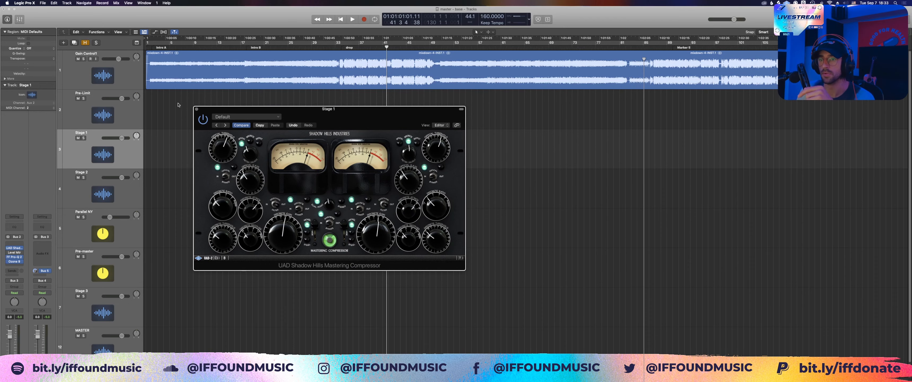
left_click(197, 110)
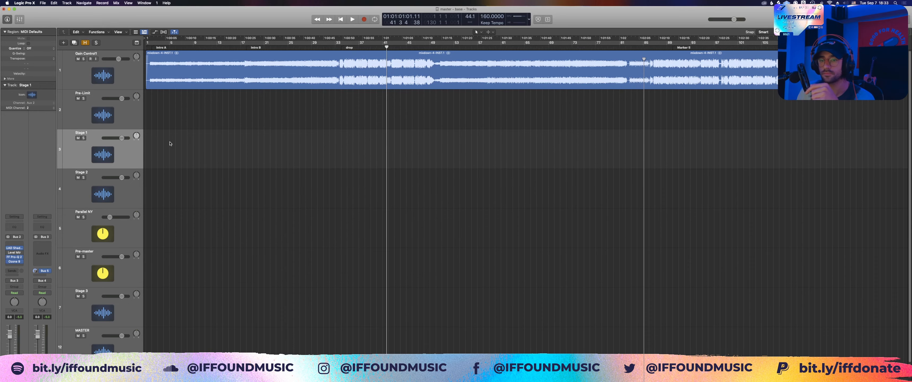
Step: Open the FabFilter Pro-Q 2 on Stage 1, inspect both low-cut bands, and close the equalizer
left_click(14, 257)
left_click_drag(445, 80, 472, 90)
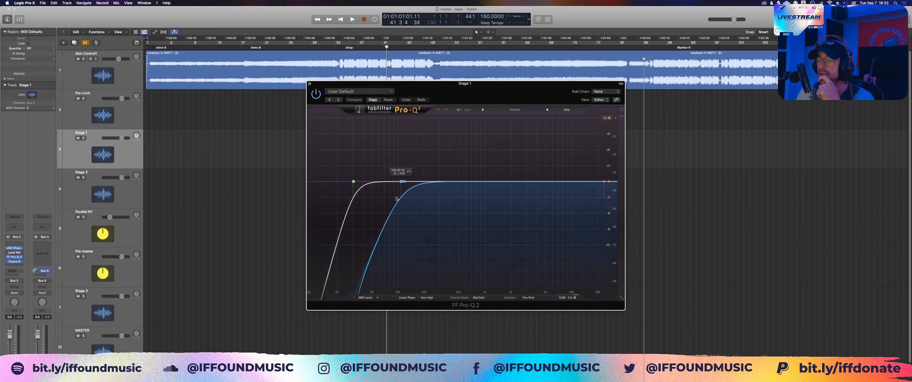
left_click(354, 181)
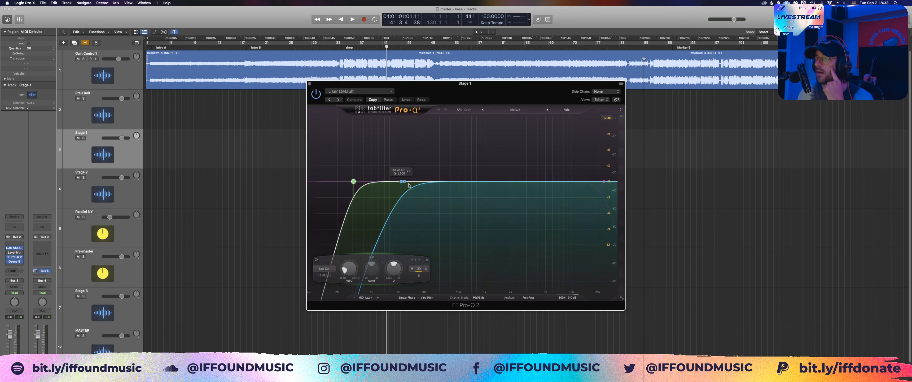
left_click(401, 182)
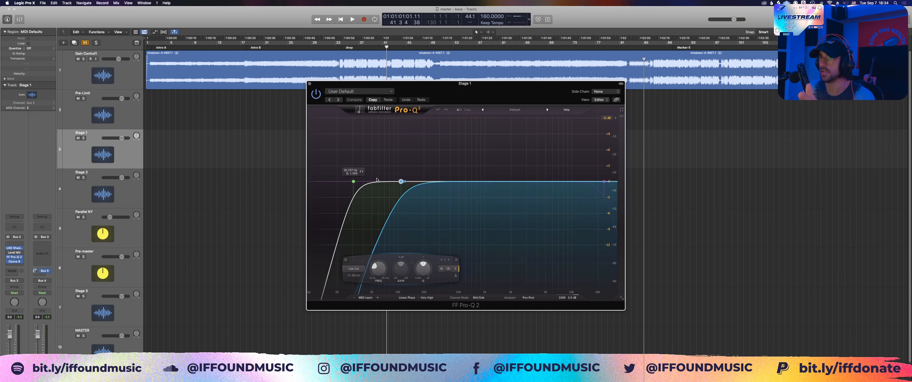
left_click(309, 84)
Step: Select the Stage 2 track, view the Vertigo VSM-3 on the Stage 3 strip, and hide its window
key("Down")
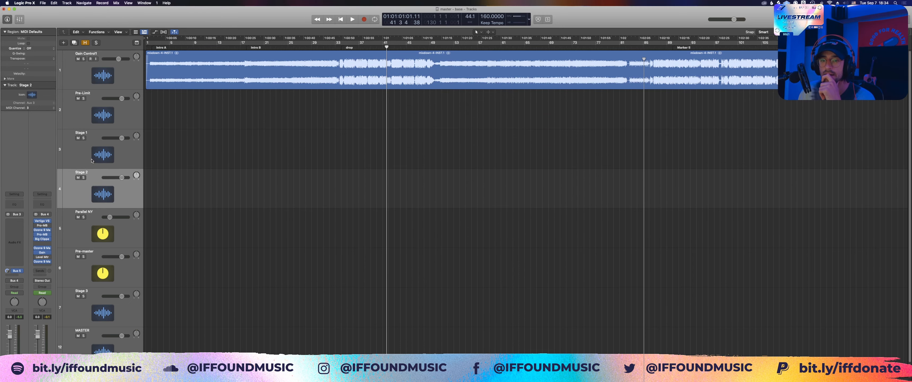
key("Up")
left_click(93, 196)
left_click(42, 220)
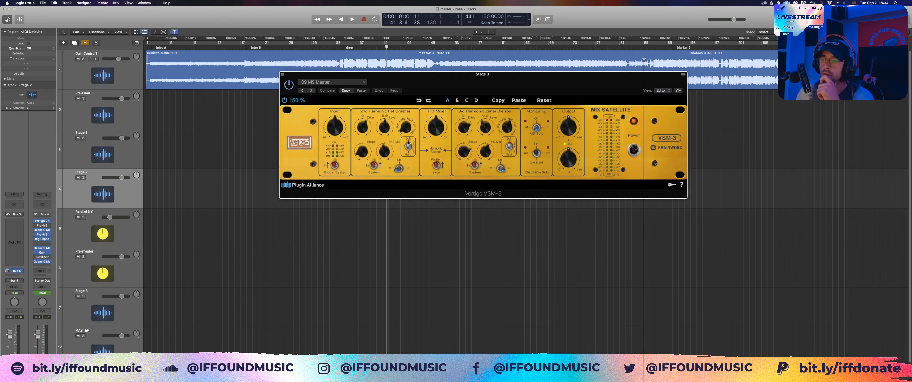
left_click_drag(478, 76, 520, 107)
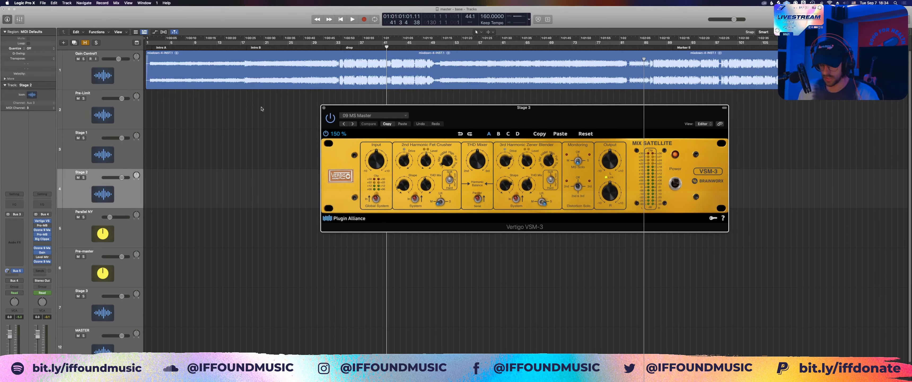
key("super+w")
key("v")
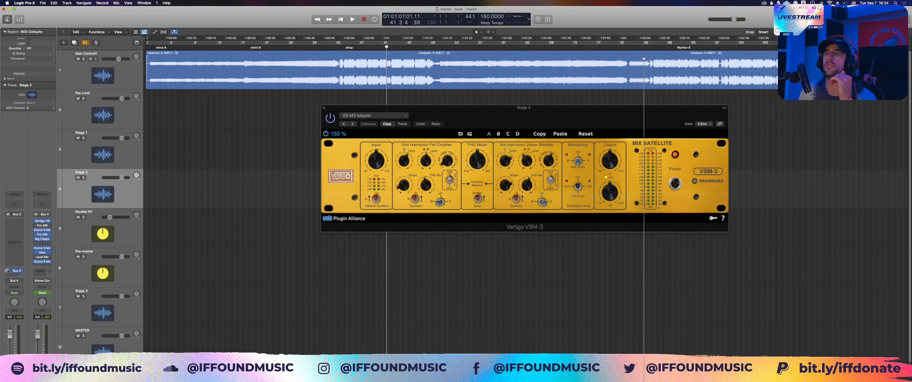
left_click_drag(495, 109, 433, 113)
key("v")
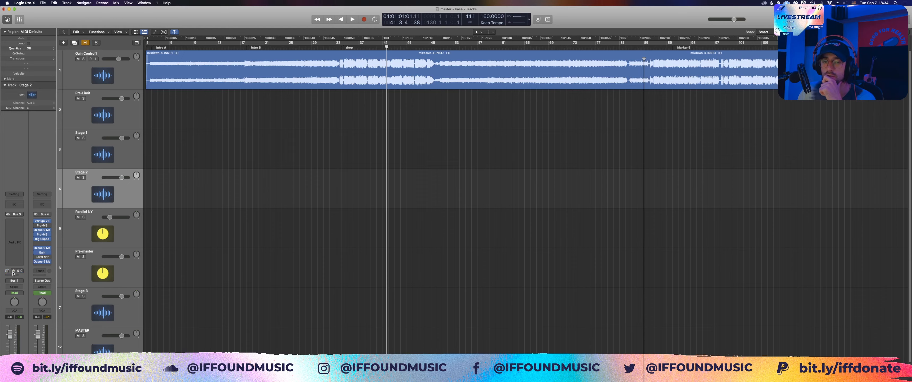
Step: Show the Parallel NY bus strip from Stage 2's Bus 5 send and open its Ozone 9 Maximizer and Oxford Inflator side by side
left_click(13, 270)
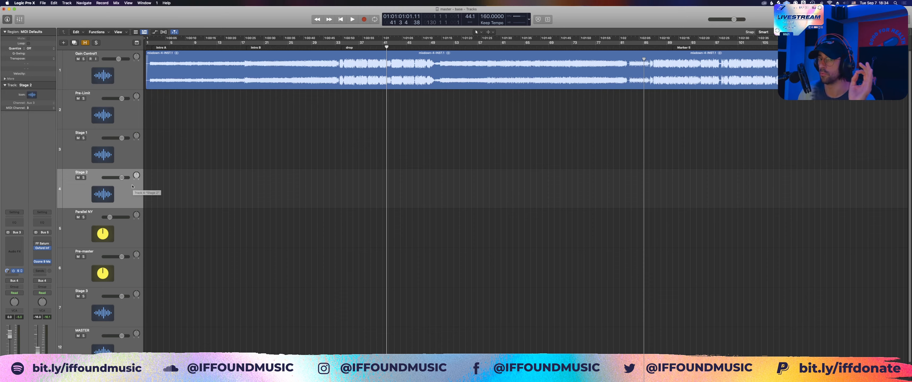
left_click(21, 271)
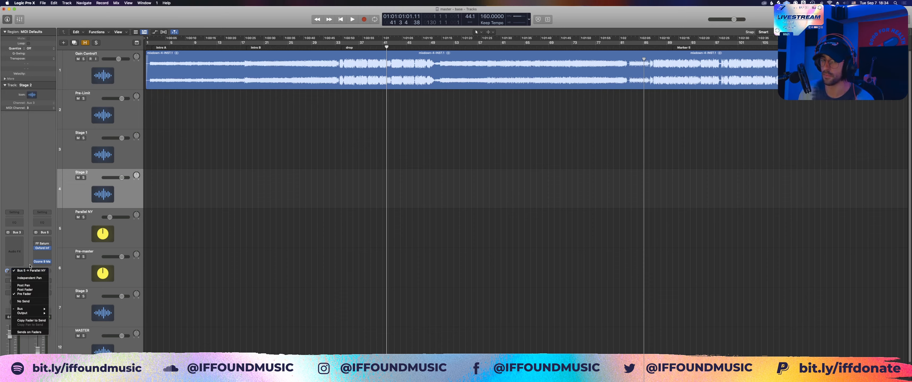
left_click(30, 265)
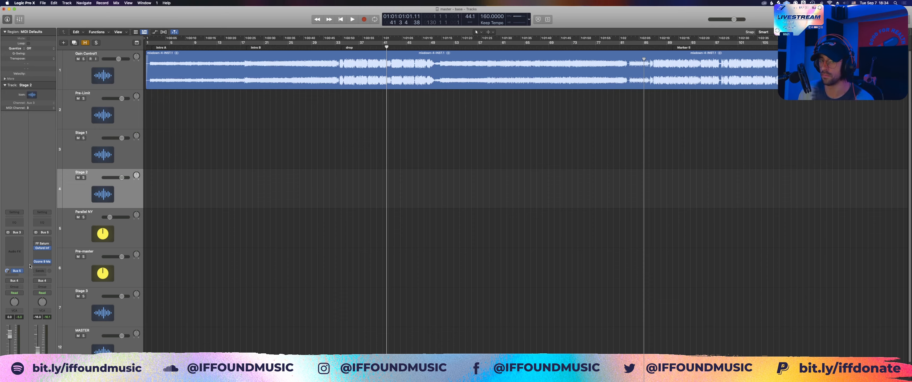
left_click(42, 248)
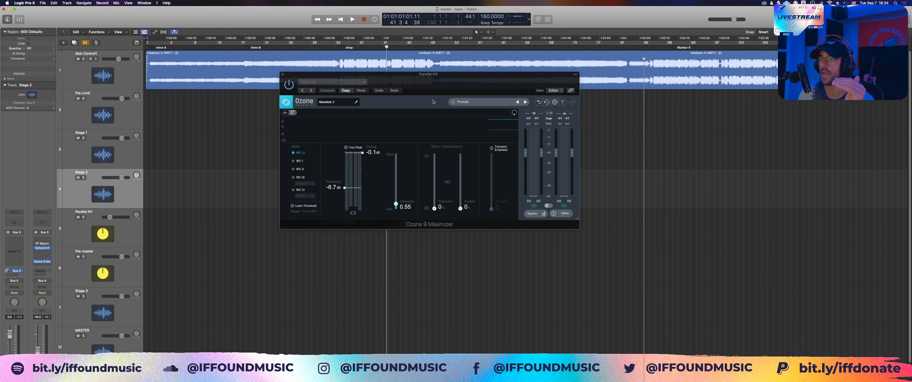
left_click_drag(449, 75, 594, 86)
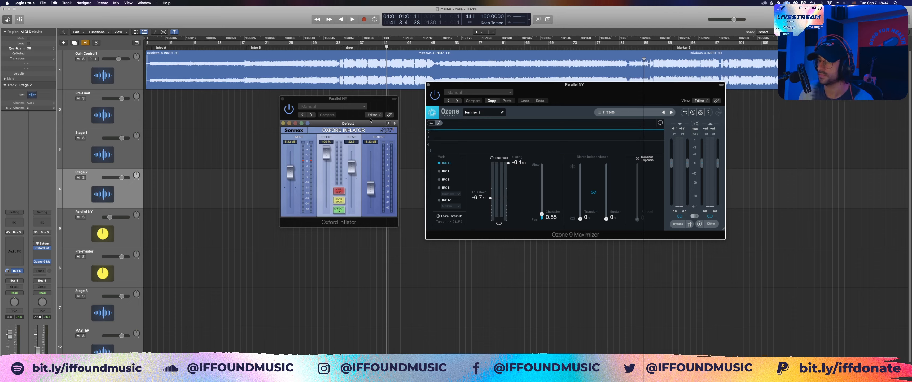
Step: Play the drop to examine the Oxford Inflator and Ozone 9 Maximizer activity on Parallel NY, and stop playback
left_click(330, 47)
key("space")
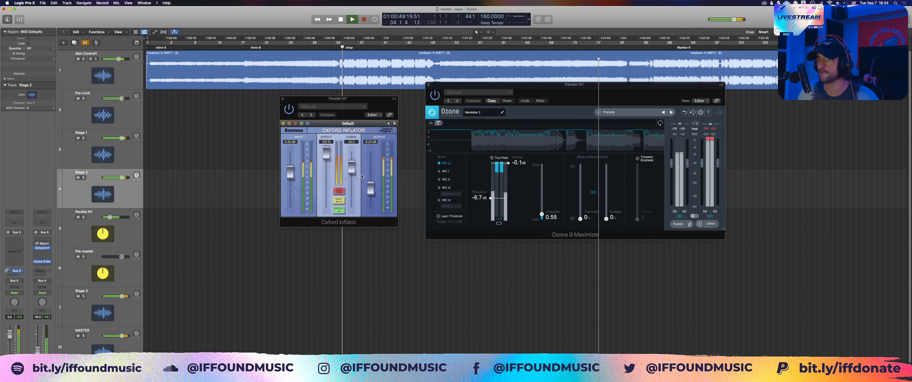
key("space")
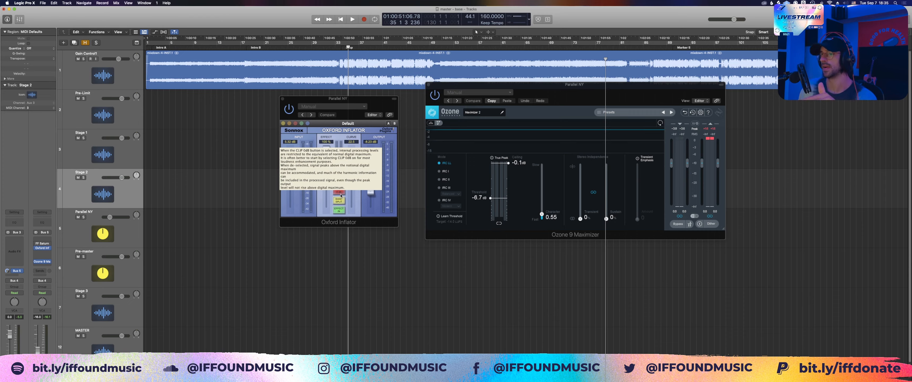
left_click(376, 107)
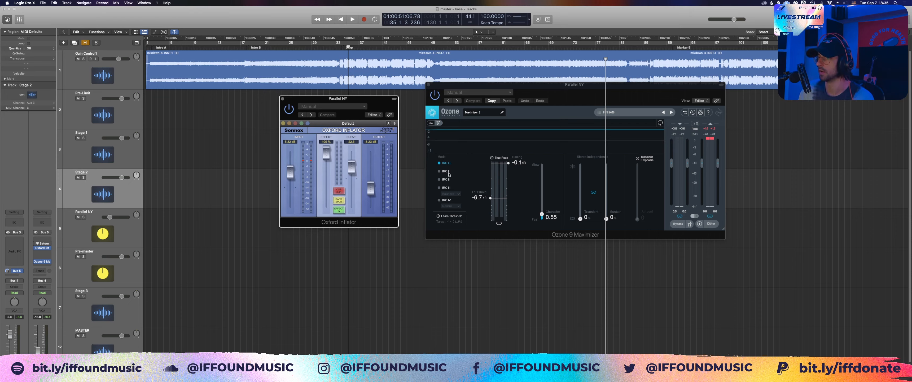
left_click(468, 170)
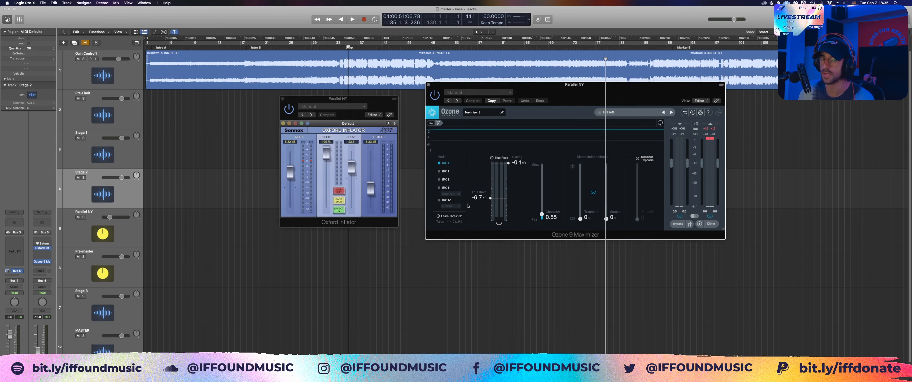
Step: Solo Parallel NY, play the drop from bar 33 while raising its fader to about -3.2 dB, and stop playback
left_click_drag(288, 110, 307, 118)
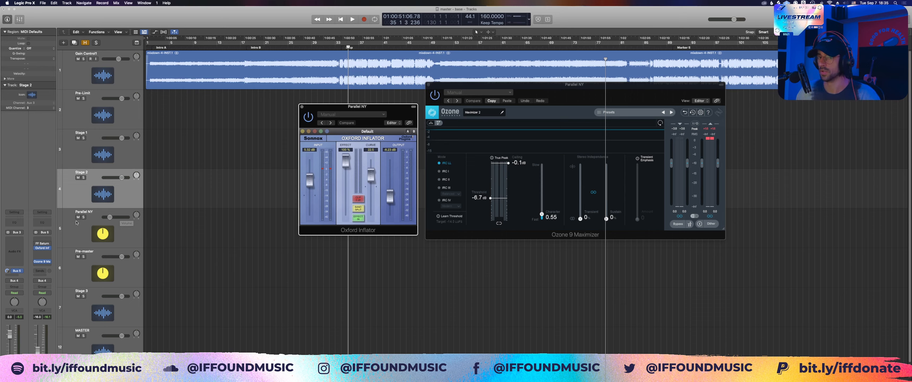
left_click(334, 46)
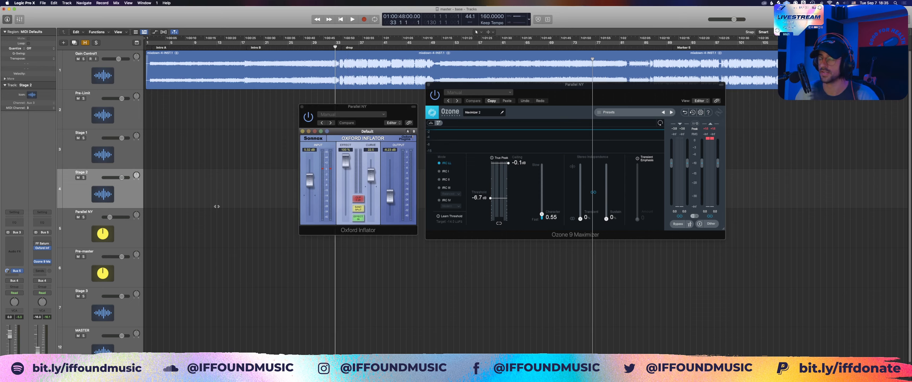
key("space")
left_click(83, 217)
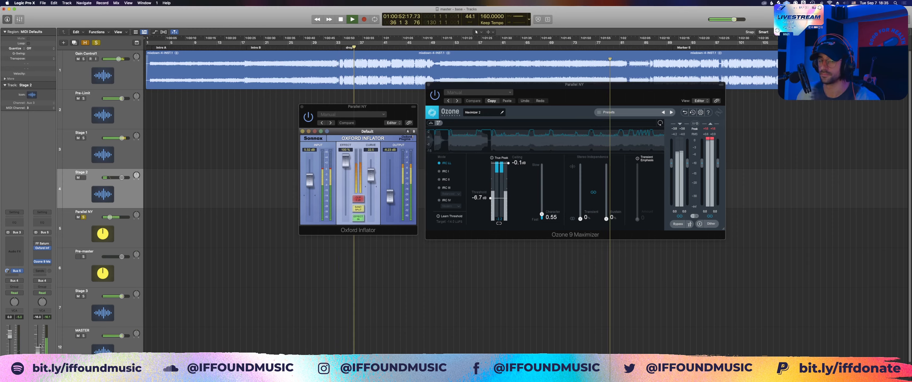
left_click_drag(38, 350, 38, 340)
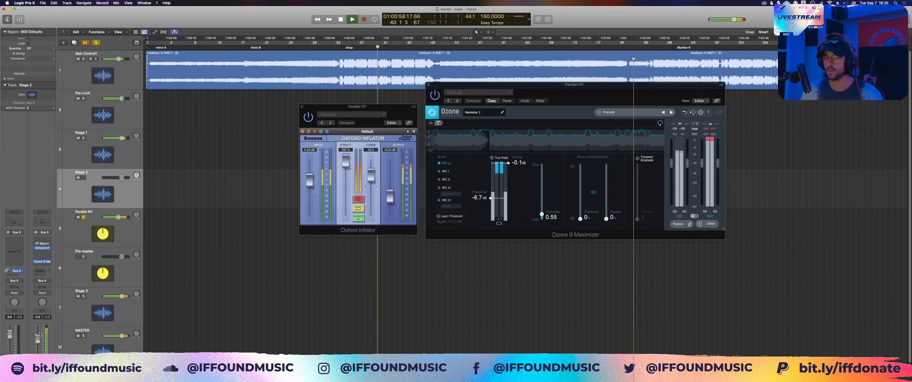
key("space")
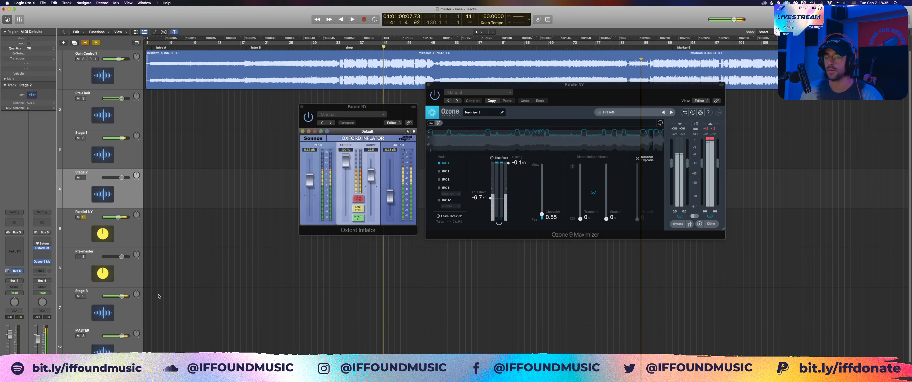
Step: Set the Parallel NY fader to -100 dB and clear its solo
double_click(37, 317)
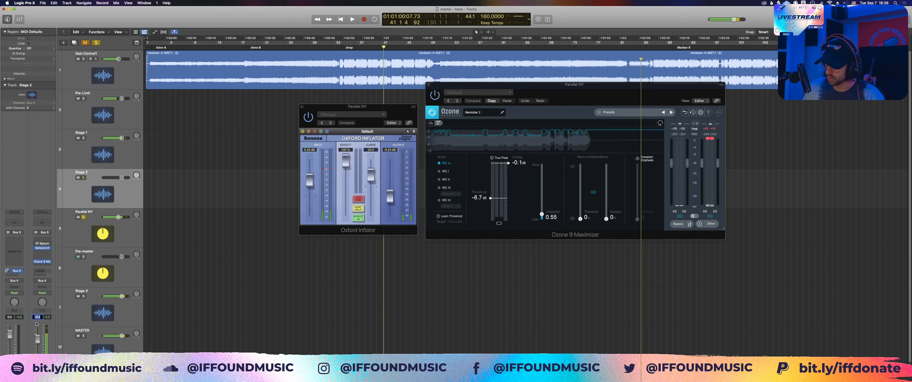
type("-100")
key("Return")
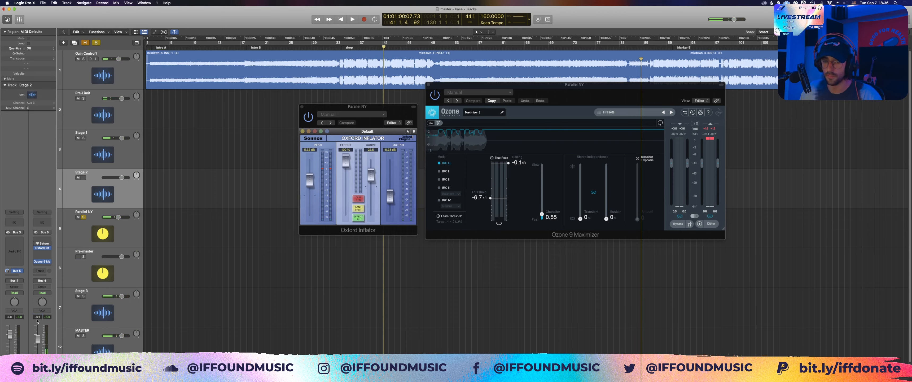
left_click(96, 42)
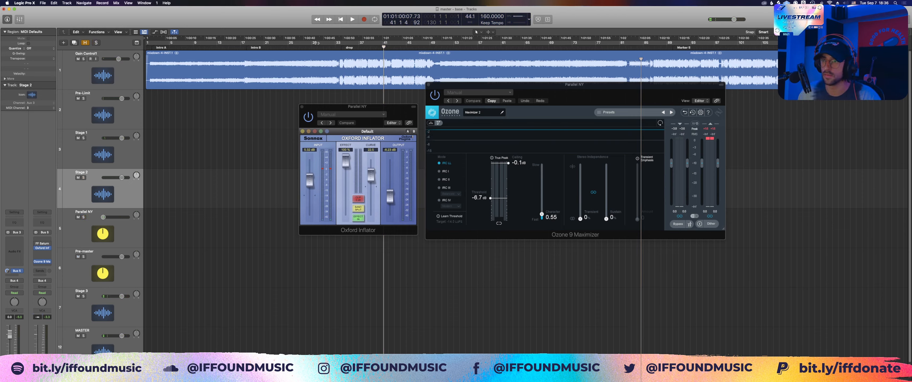
Step: Play the drop from bar 33, compare the Parallel NY fader at -60 dB and -16 dB, leave it at -16 dB, and stop playback
left_click(334, 47)
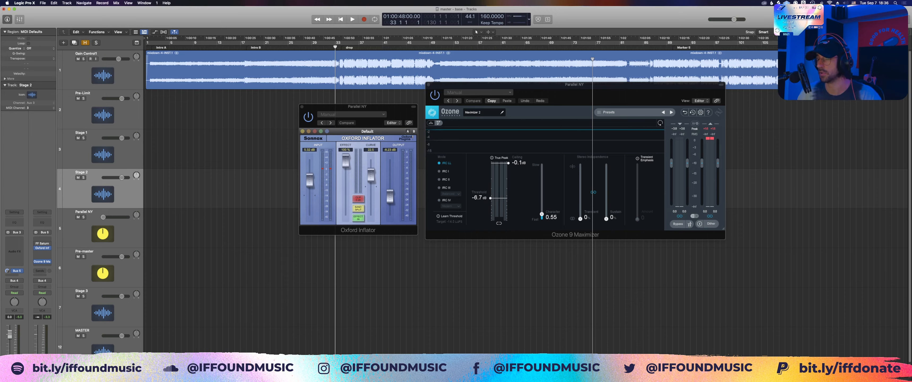
key("space")
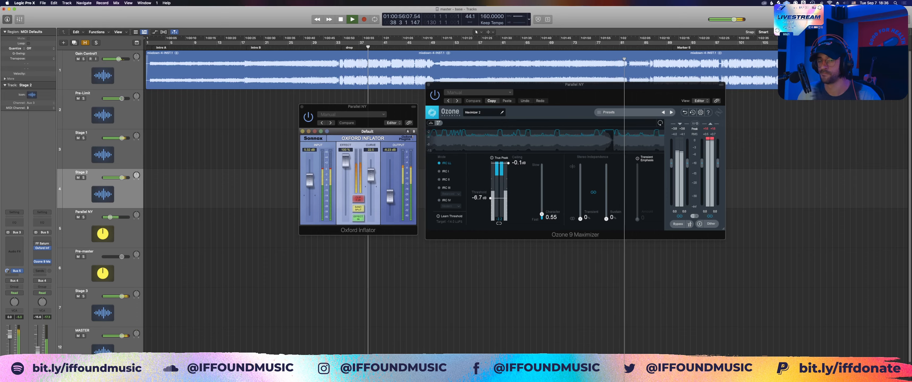
double_click(37, 317)
type("-60")
key("Return")
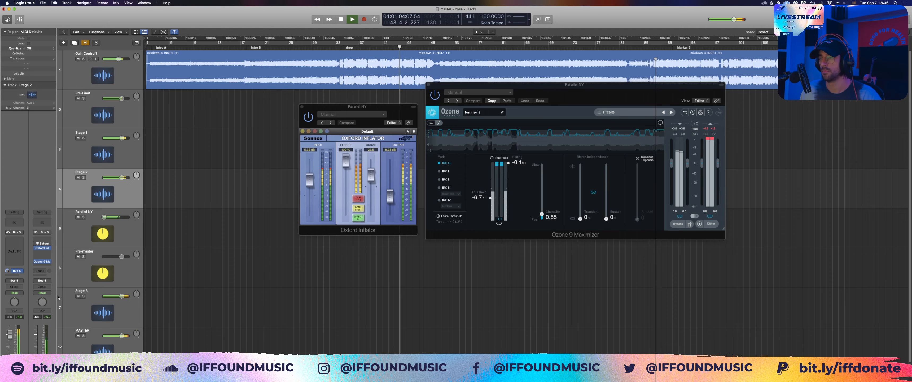
double_click(37, 317)
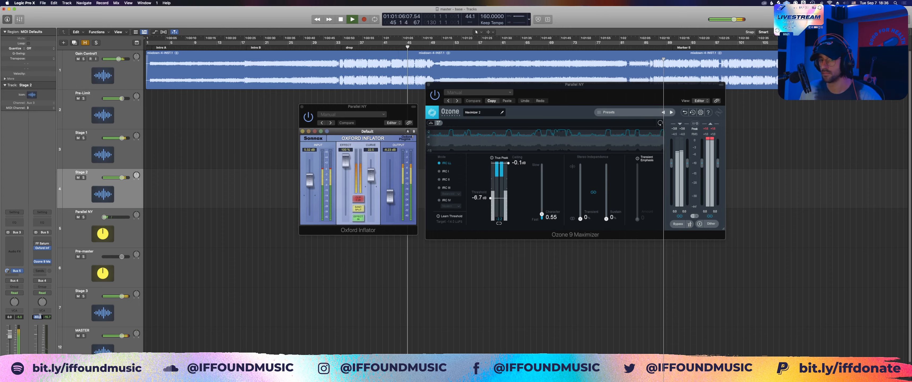
type("-16")
key("Return")
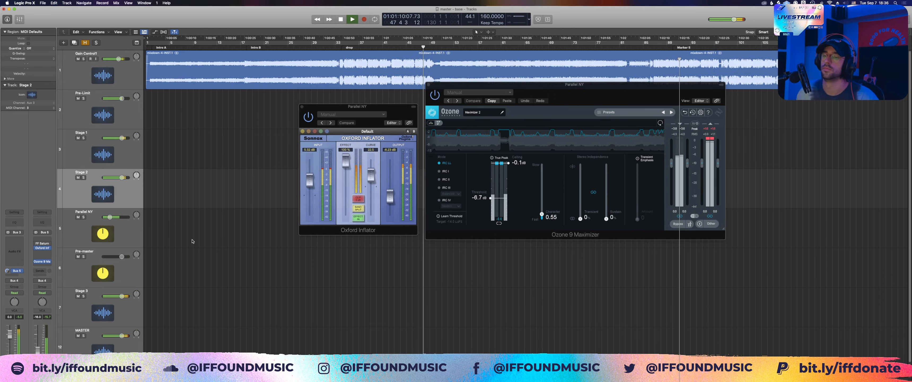
key("space")
Step: Close the Oxford Inflator and Ozone 9 Maximizer windows and select the Stage 3 track
left_click(302, 106)
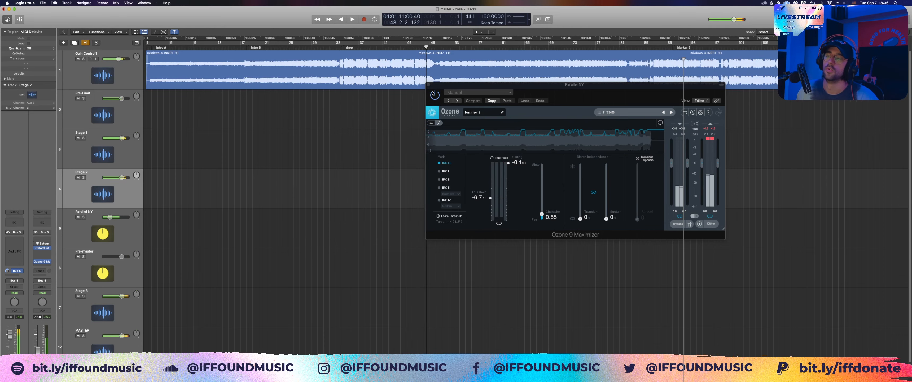
left_click(428, 84)
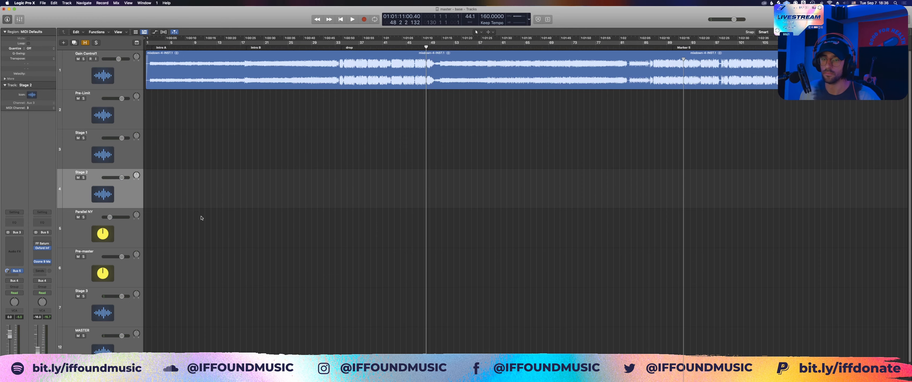
left_click(116, 232)
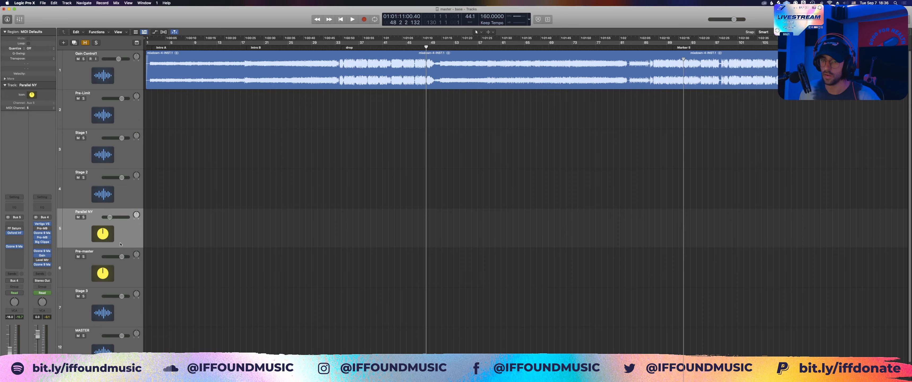
left_click(111, 193)
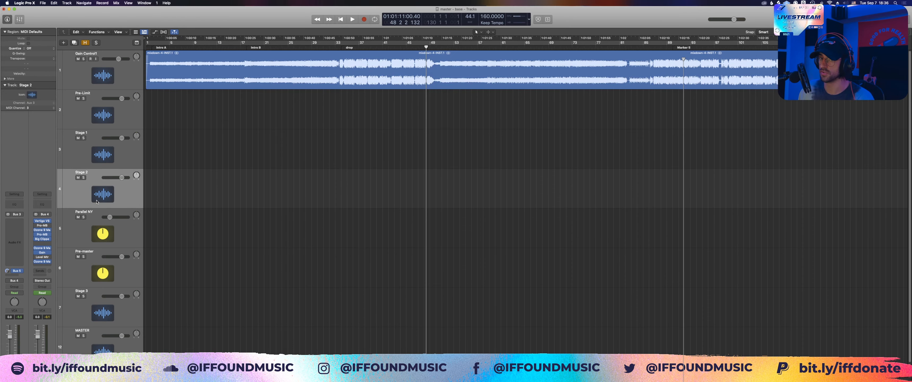
left_click(98, 301)
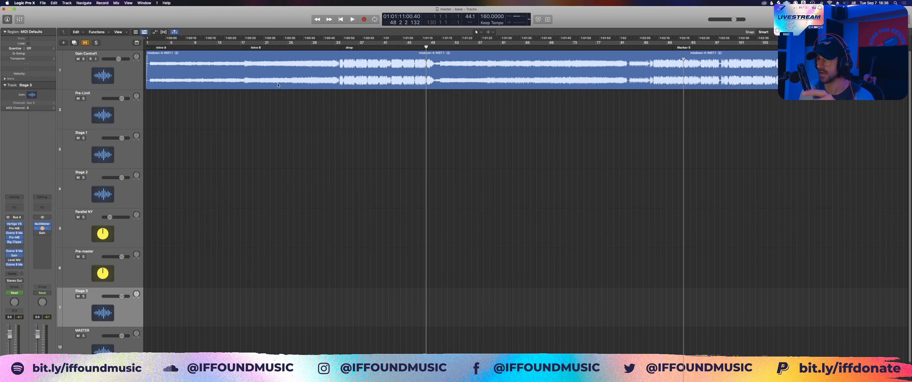
Step: Open the Vertigo VSM-3 on Stage 3 and reposition its window below the waveform
left_click(17, 224)
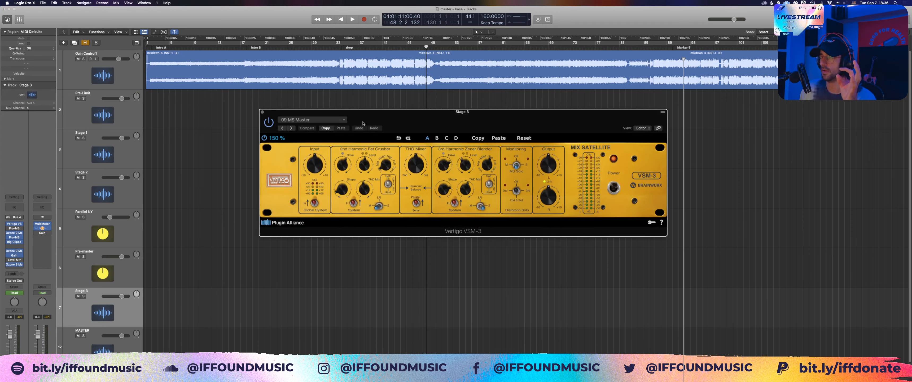
left_click_drag(371, 120, 362, 121)
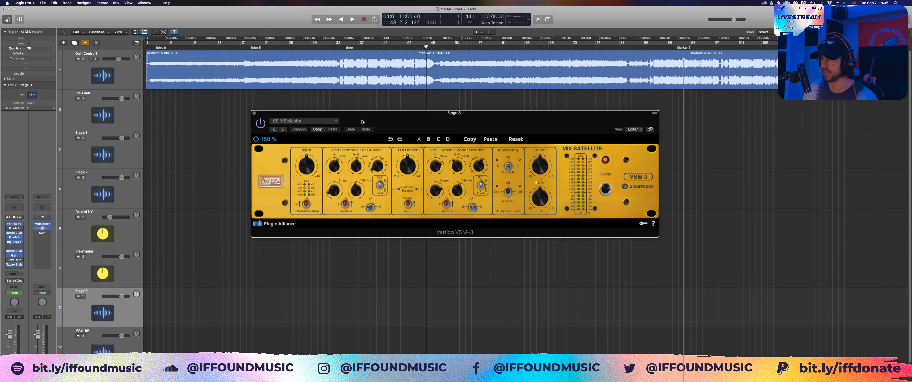
left_click_drag(362, 121, 307, 123)
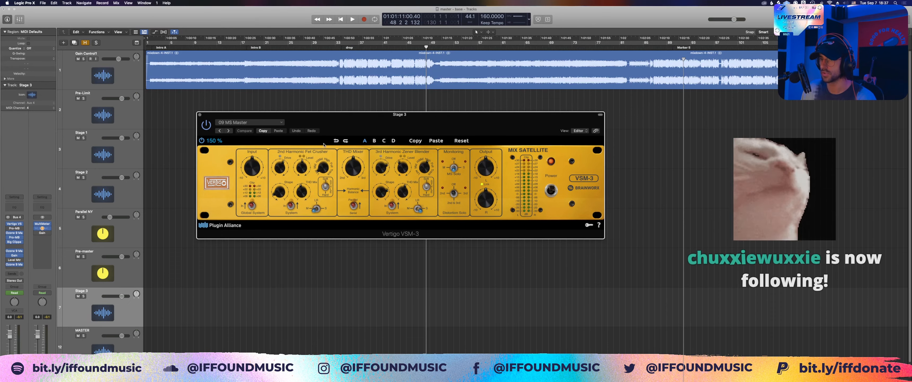
left_click_drag(387, 120, 352, 145)
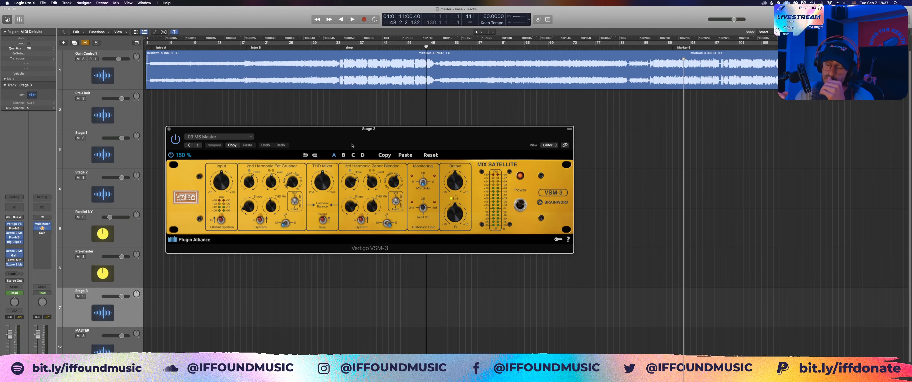
Step: View the Vertigo VSM-3 preset list around 09 MS Master and close it without choosing another preset
left_click(234, 137)
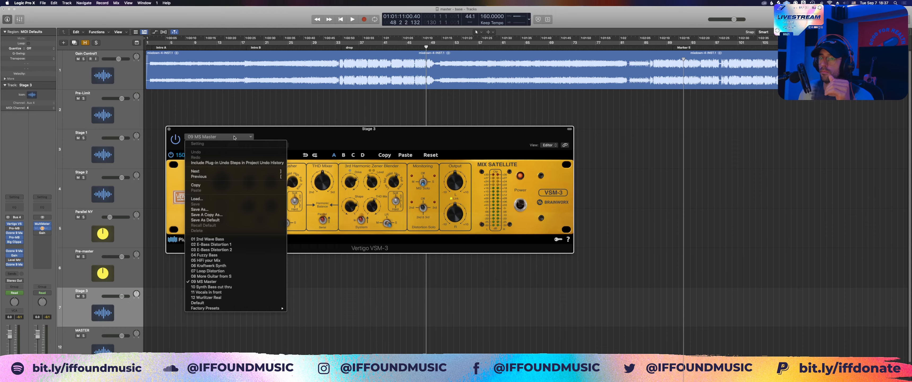
left_click(263, 136)
left_click(227, 137)
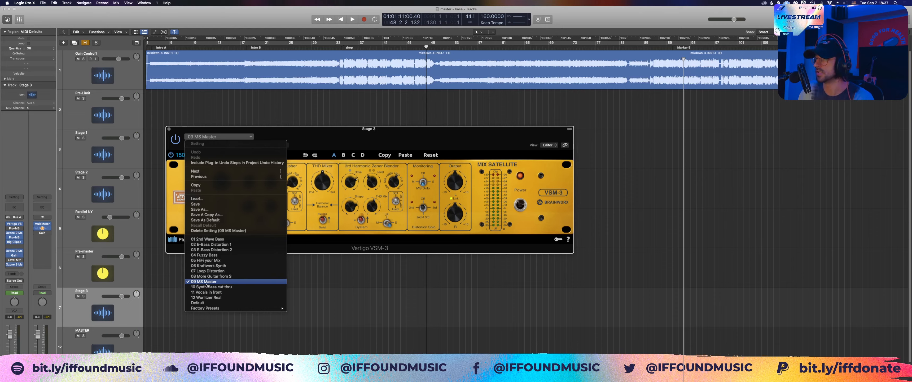
left_click(310, 251)
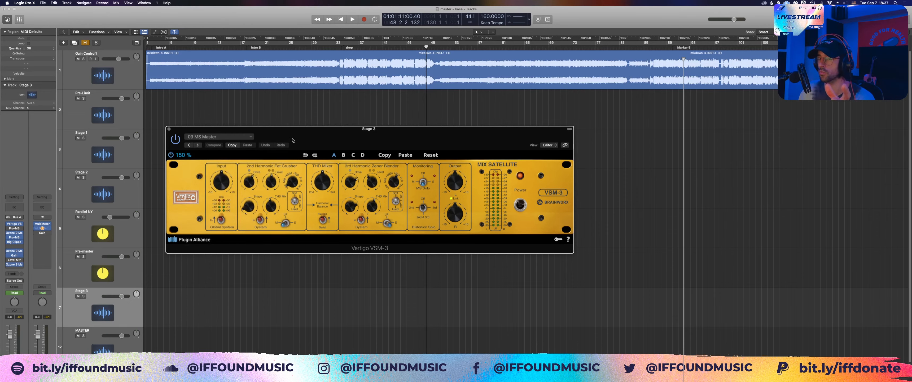
Step: Slightly adjust the THD Mix knobs of the VSM-3's 2nd Harmonic Fet Crusher and 3rd Harmonic Zener Blender
mouse_move(292, 140)
left_mouse_down()
mouse_move(283, 135)
mouse_move(289, 131)
left_mouse_up()
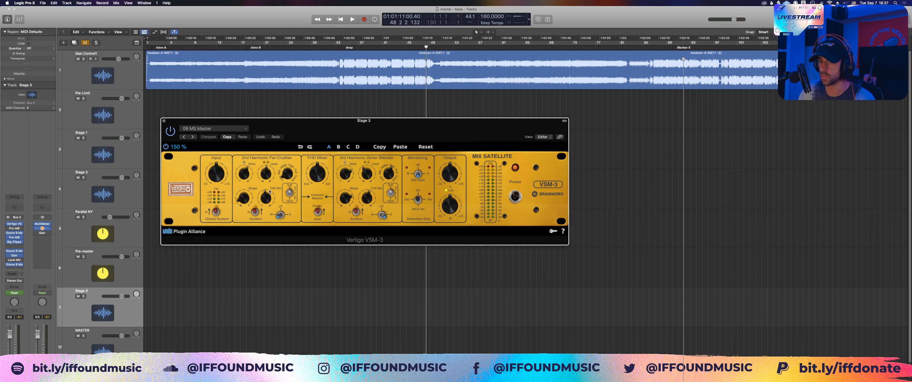
left_click_drag(266, 200, 269, 198)
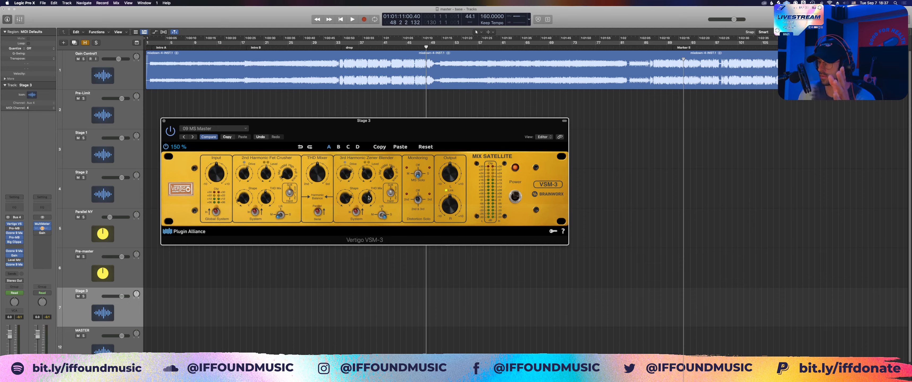
left_click_drag(368, 201, 370, 200)
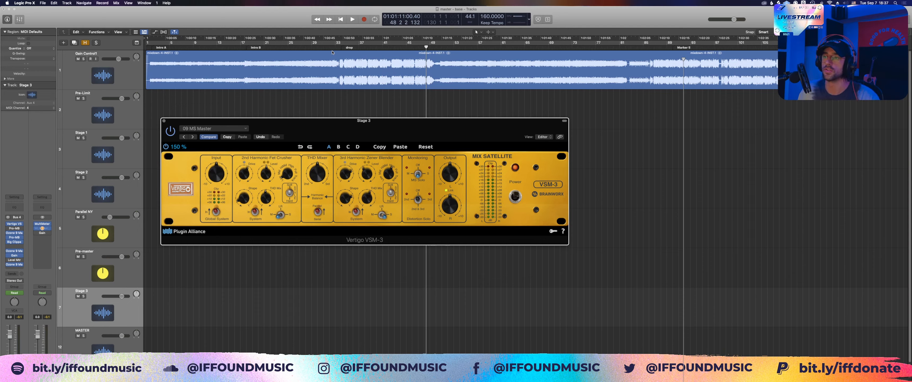
Step: Play the track from about bar 32 to hear the drop through the Stage 3 Vertigo VSM-3
left_click(331, 87)
key("space")
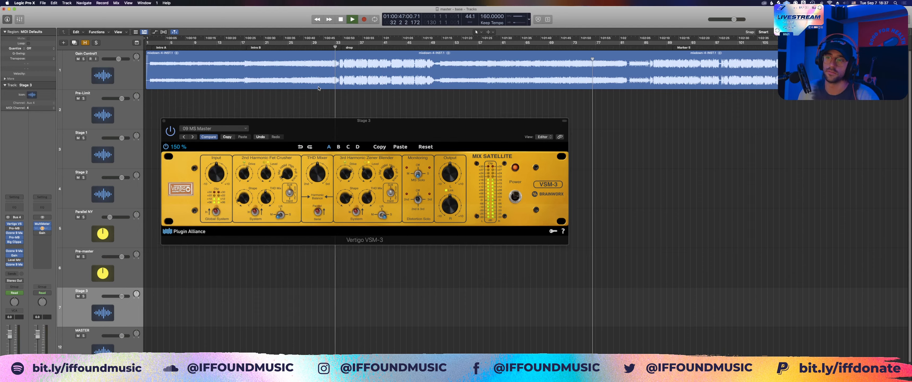
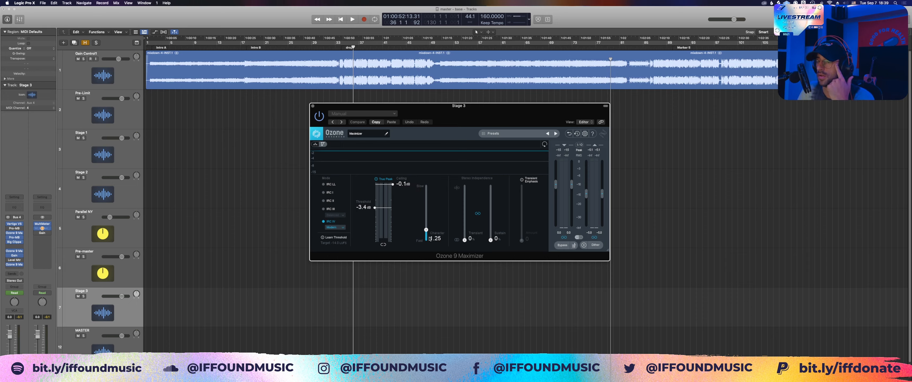
Step: Open the Pro-MB above Big Clipper on Stage 3 in place of the Maximizer and show its band's controls, with the playhead at bar 32
left_click(313, 106)
left_click(14, 237)
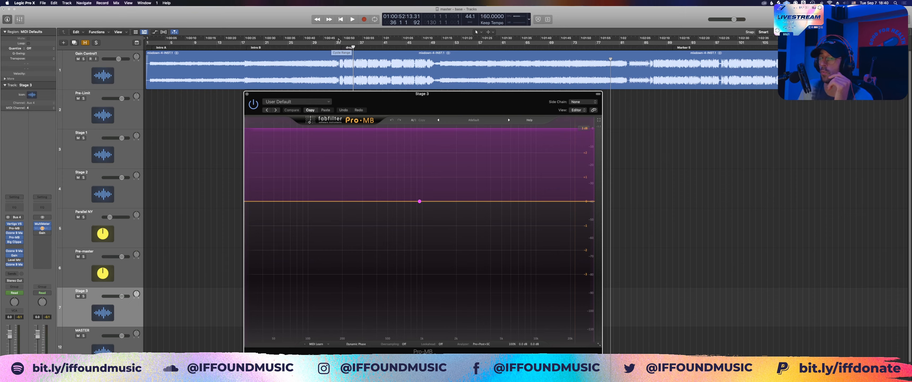
left_click(330, 46)
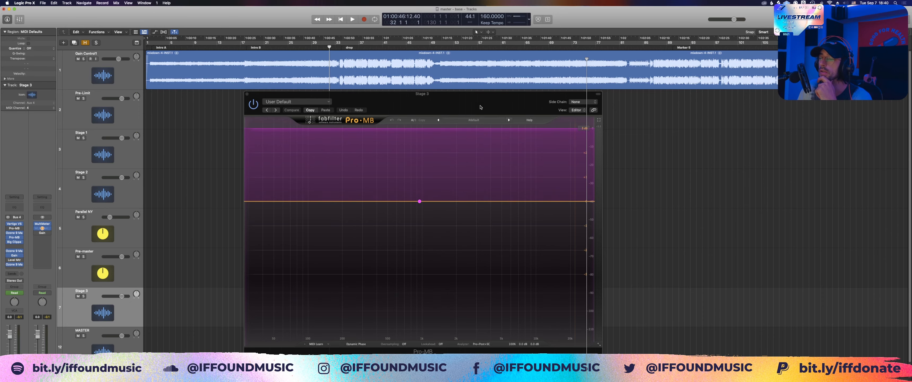
left_click_drag(480, 107, 504, 115)
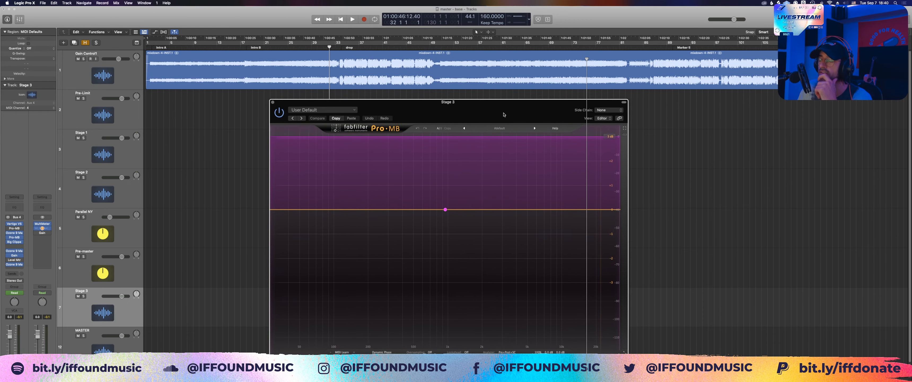
left_click(445, 210)
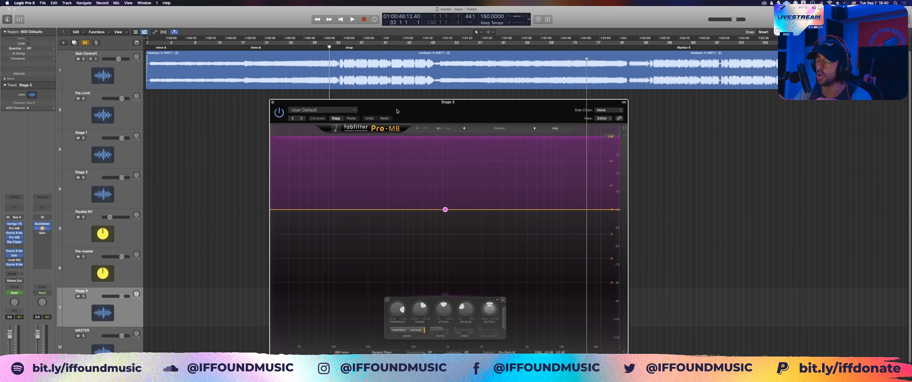
Step: Check the Ozone 9 Maximizer that precedes Pro-MB on Stage 3, and play the drop from bar 32
left_click(14, 233)
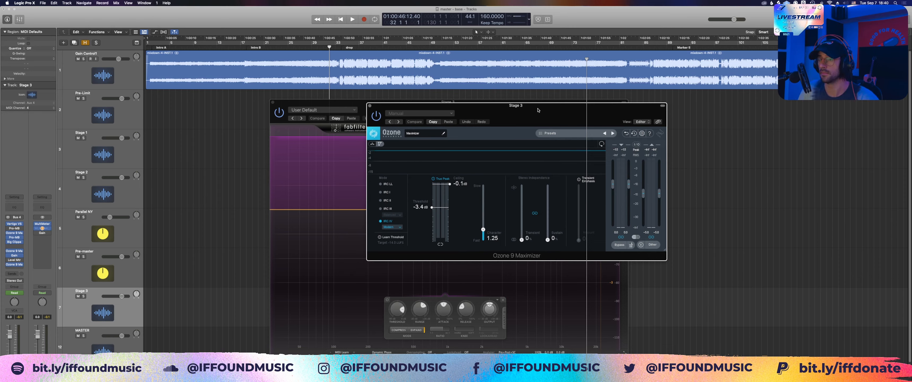
left_click(369, 106)
key("space")
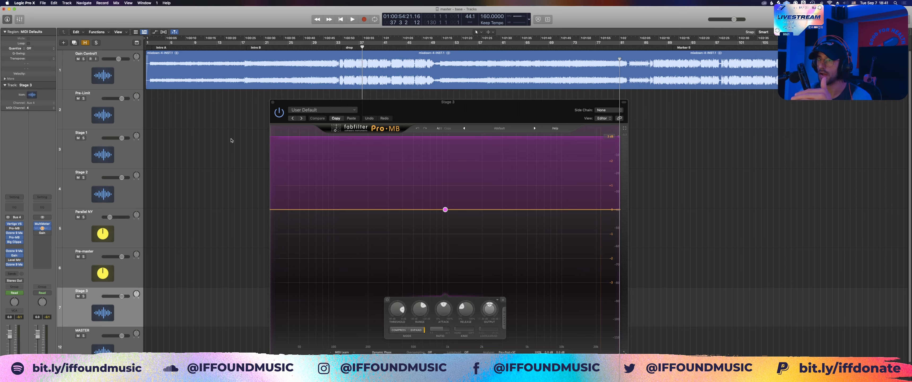
Step: Close Pro-MB and open the Big Clipper plug-in on the Stage 3 channel strip
left_click(273, 102)
left_click(21, 241)
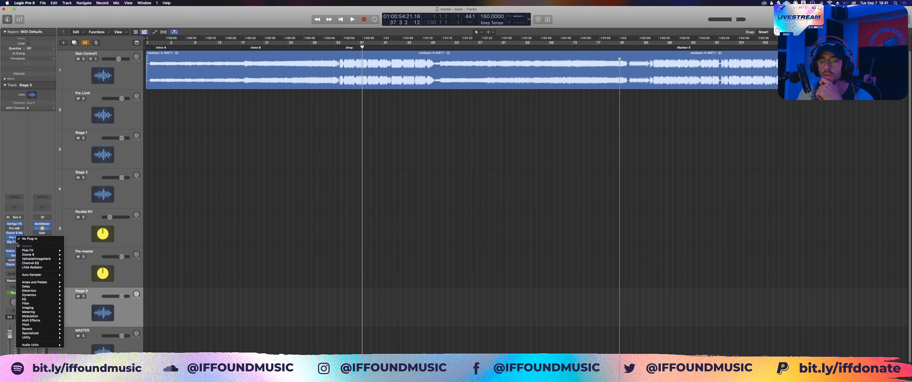
left_click(12, 242)
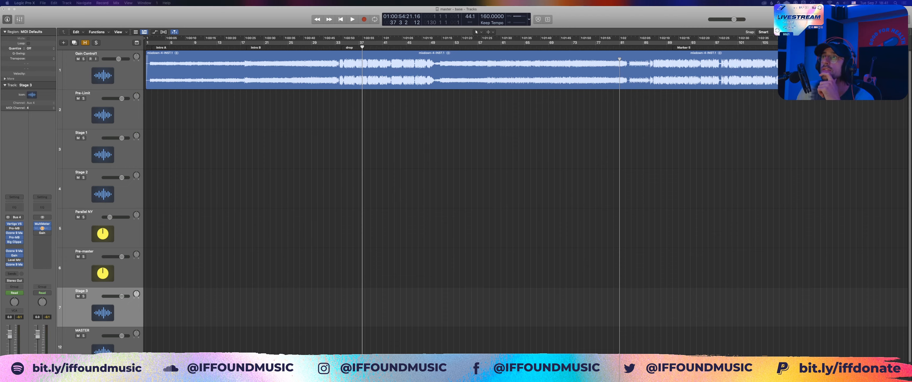
left_click_drag(471, 378, 423, 145)
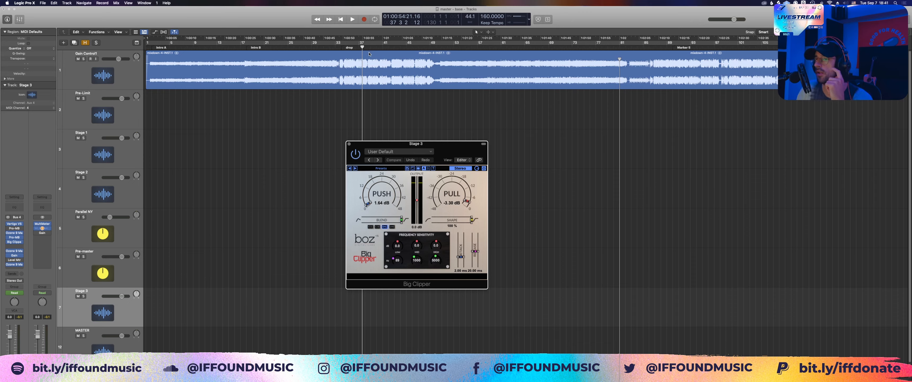
Step: Return the playhead to bar 32 and set Big Clipper's blend between clipper and limiter to 100 %
left_click(329, 48)
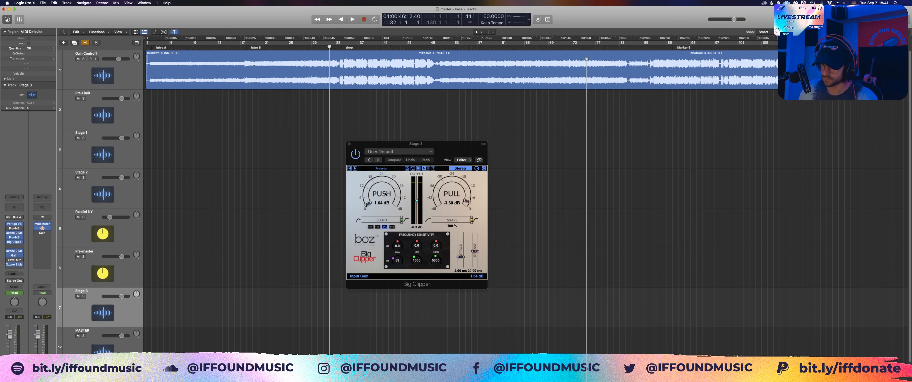
left_click_drag(401, 219, 401, 220)
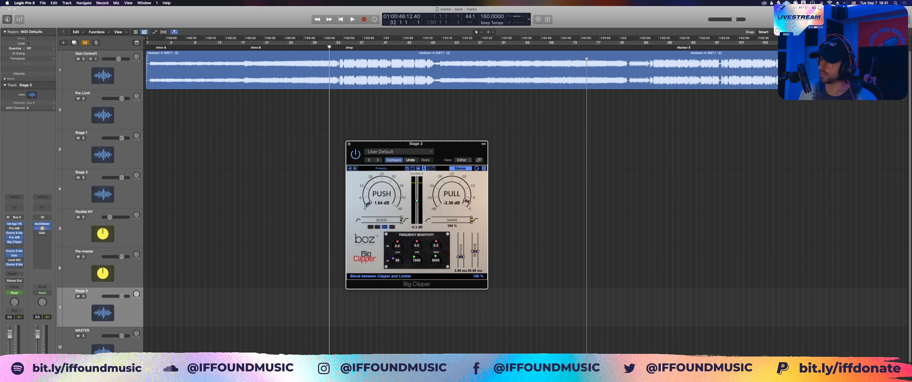
left_click(401, 219)
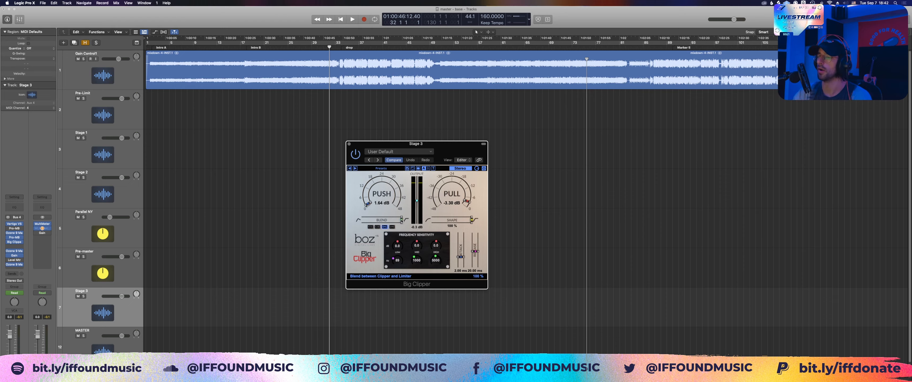
Step: Play the drop and set Big Clipper's output gain to 0.0 dB, stopping playback at bar 35
key("space")
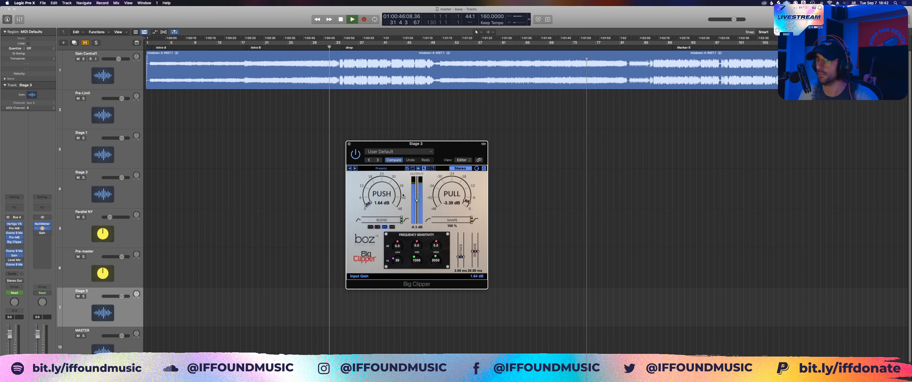
left_click(400, 129)
scroll(414, 205, "up", 1)
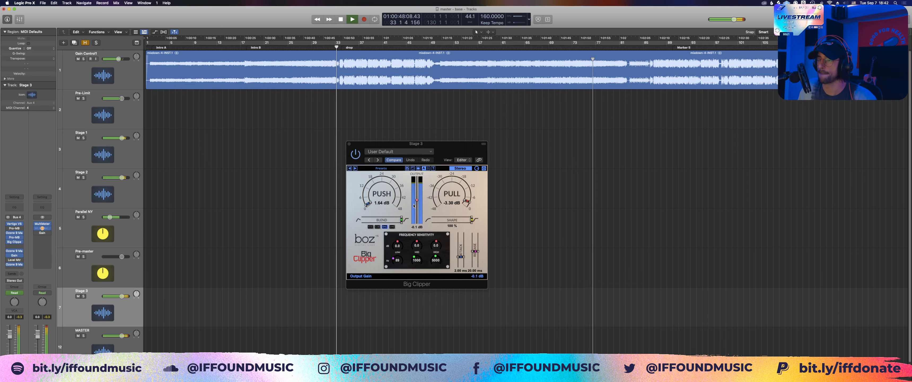
scroll(413, 205, "up", 1)
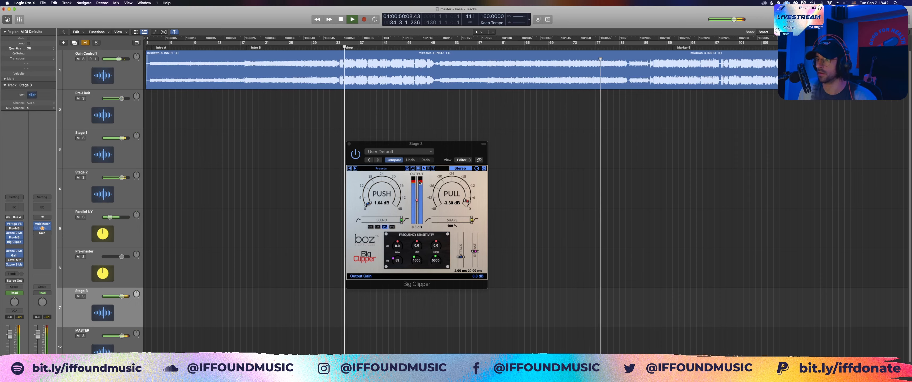
key("space")
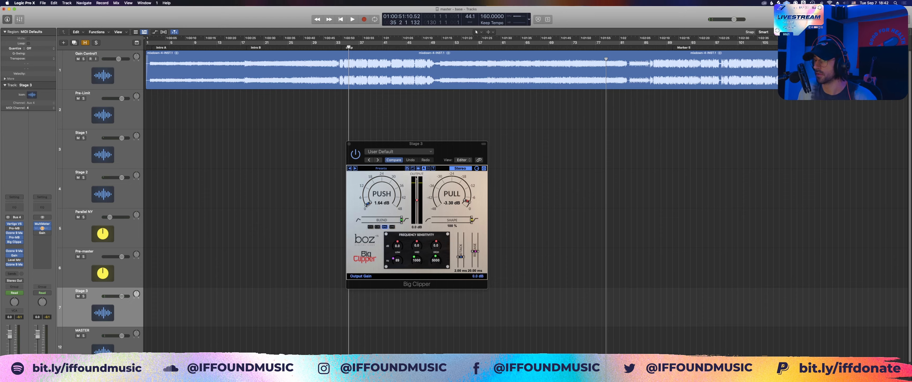
Step: Replace Big Clipper's window with the Ozone 9 Maximizer that follows it on Stage 3, and play the drop to check its limiting
left_click(349, 144)
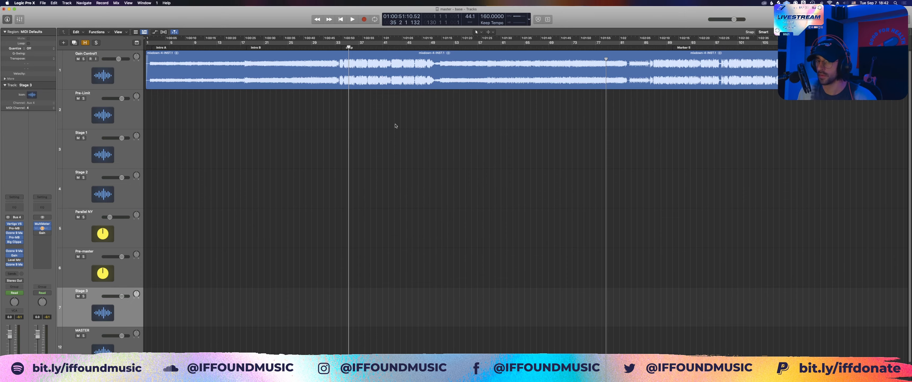
left_click(14, 251)
left_click_drag(460, 89, 498, 103)
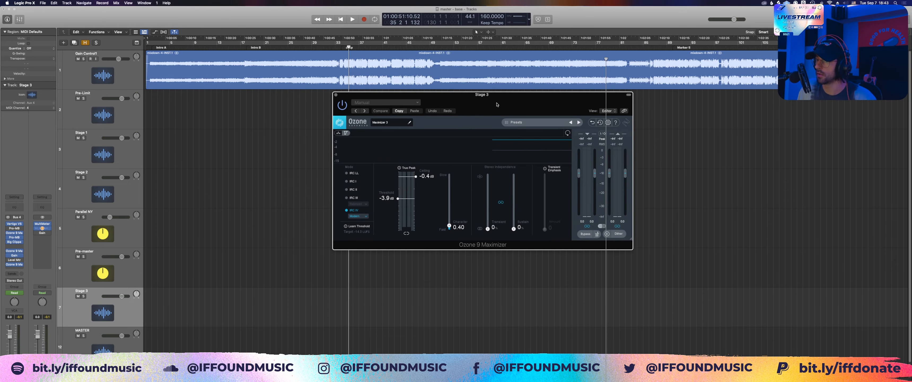
key("space")
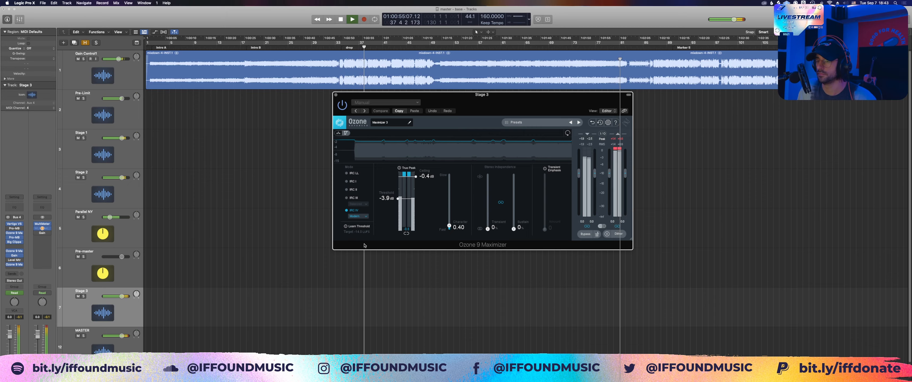
key("space")
left_click(307, 244)
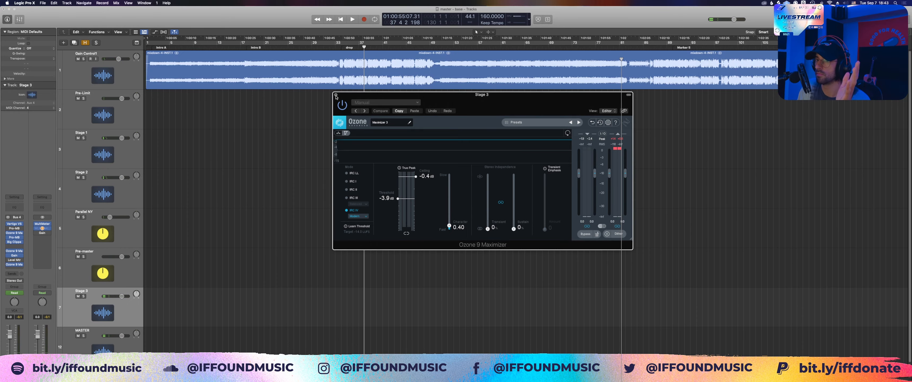
left_click(336, 96)
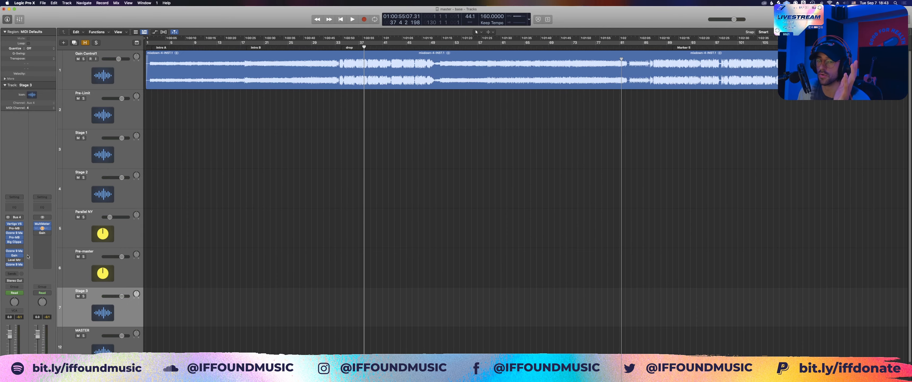
Step: Inspect the output gain automation along the Stage 3 track, and hide the automation lanes again
left_click(365, 88)
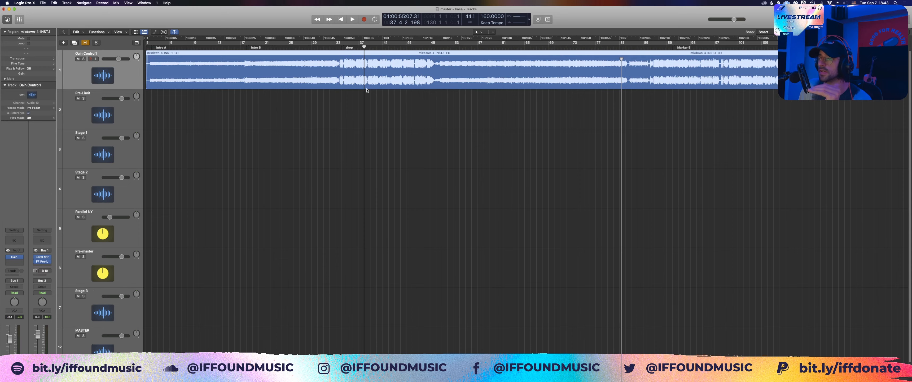
left_click(381, 96)
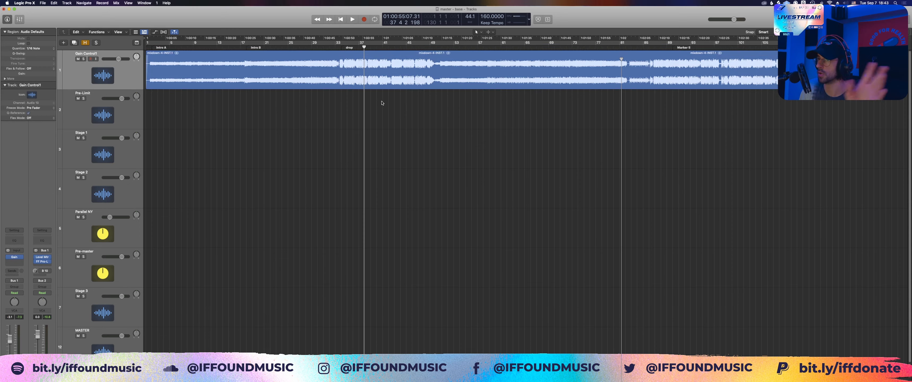
left_click(82, 307)
key("a")
key("super+Left")
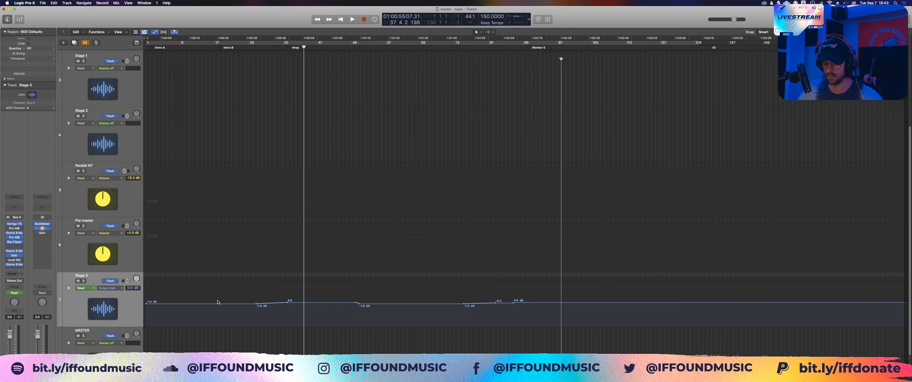
key("a")
Step: Import the "If found - Met You [24-bit Master]" file from the project files onto a new track below Stage 3, starting at bar 1
key("f")
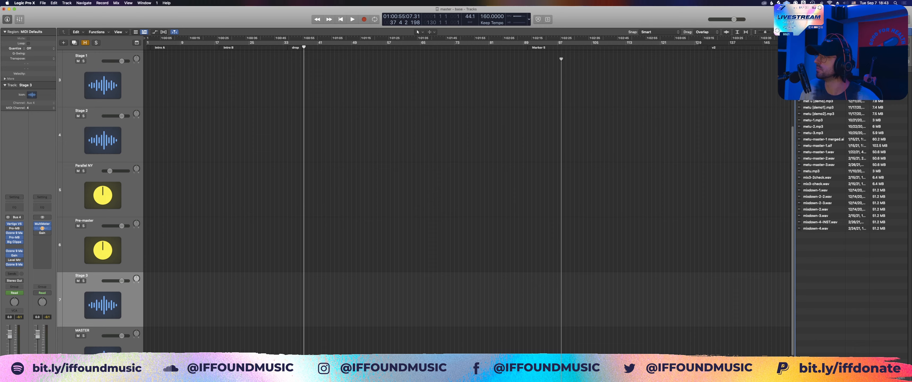
left_click_drag(845, 69, 873, 69)
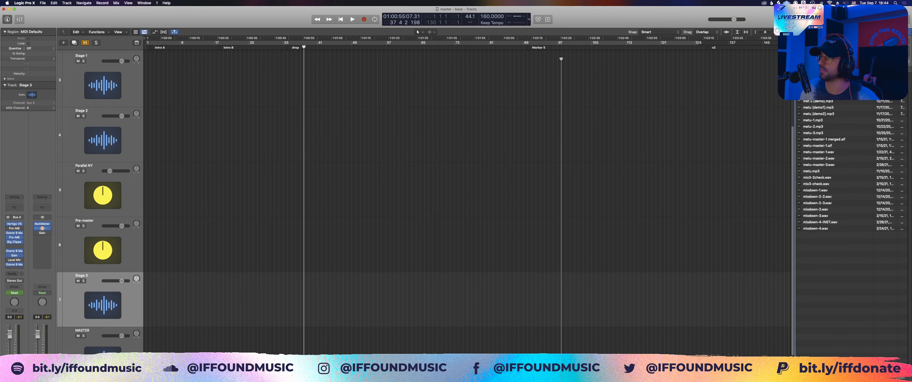
left_click_drag(818, 89, 142, 347)
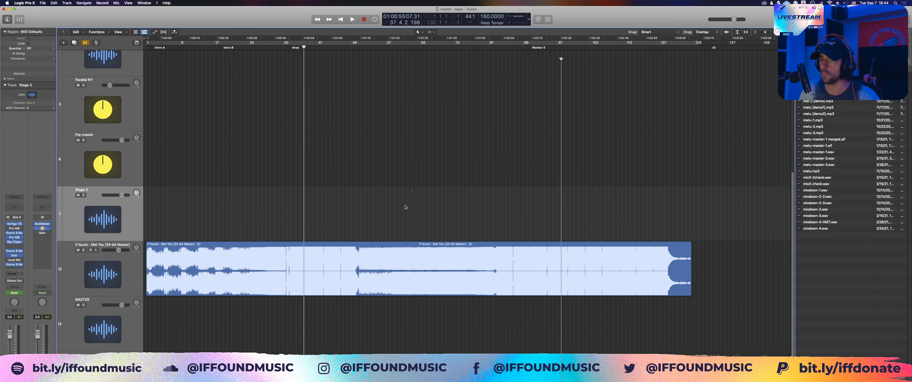
Step: Examine the imported 24-bit master's waveform through the build-up and into the drop
key("super+Right")
key("super+Right")
key("super+Right")
key("super+Down")
key("super+Down")
key("super+Down")
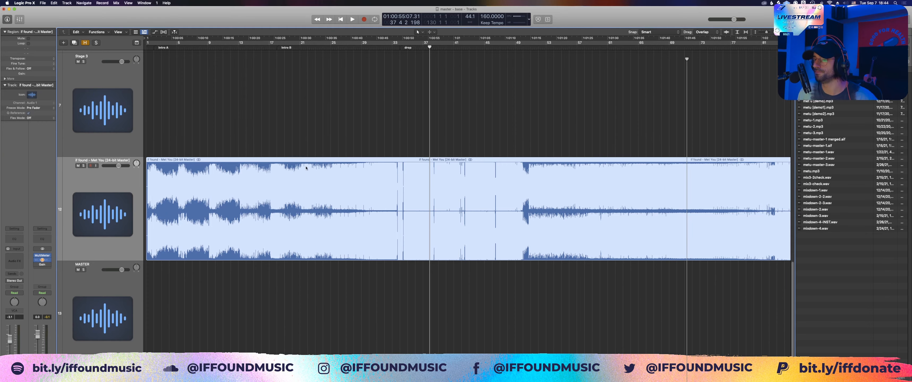
left_click_drag(349, 146, 472, 256)
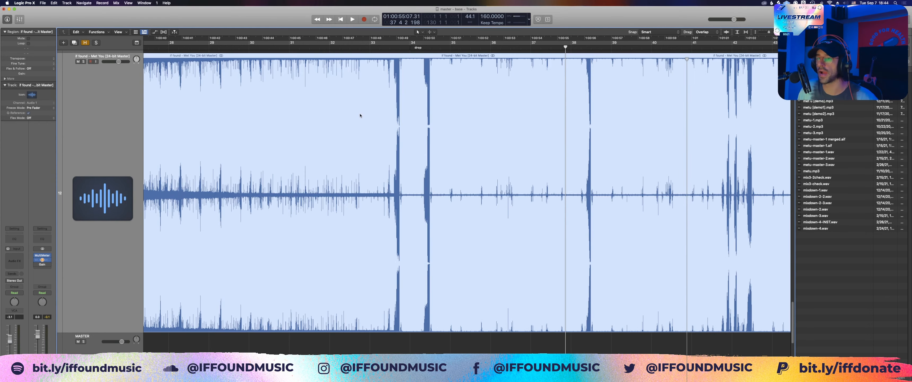
scroll(353, 98, "up", 1)
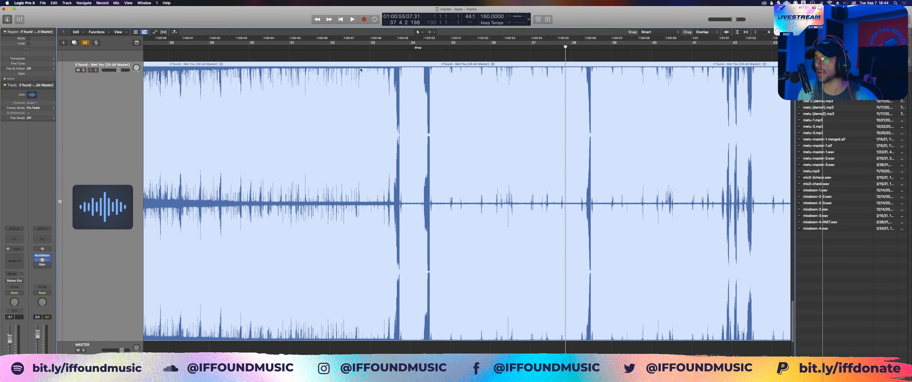
left_click_drag(227, 57, 456, 254)
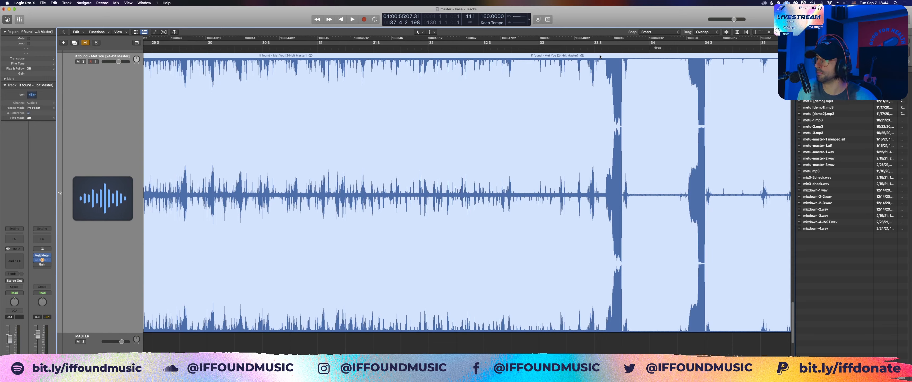
Step: Inspect the short gaps in the master's waveform around bars 33 and 34 closely, and compare them with the surrounding build-up and drop
scroll(600, 61, "right", 10)
key("super+Right")
key("super+Right")
key("super+Right")
key("super+Right")
key("super+Right")
key("super+Right")
key("super+Right")
key("super+Right")
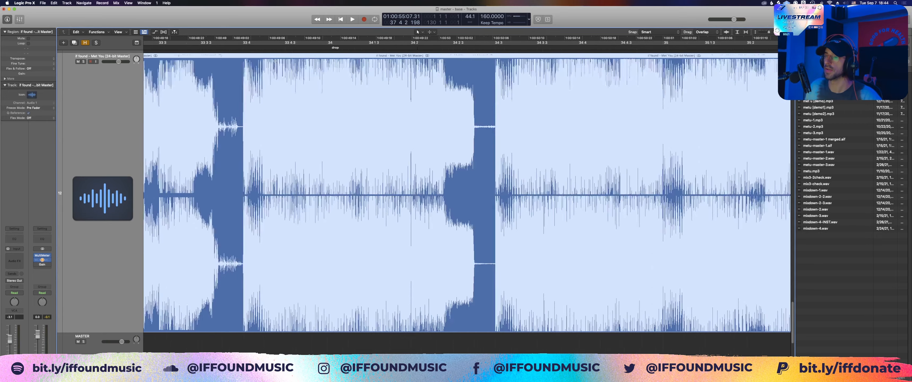
key("super+Left")
key("super+Left")
key("super+Up")
key("super+Left")
key("super+Left")
key("super+Left")
key("super+Left")
key("super+Left")
key("super+Left")
key("super+Left")
key("super+Left")
key("super+Down")
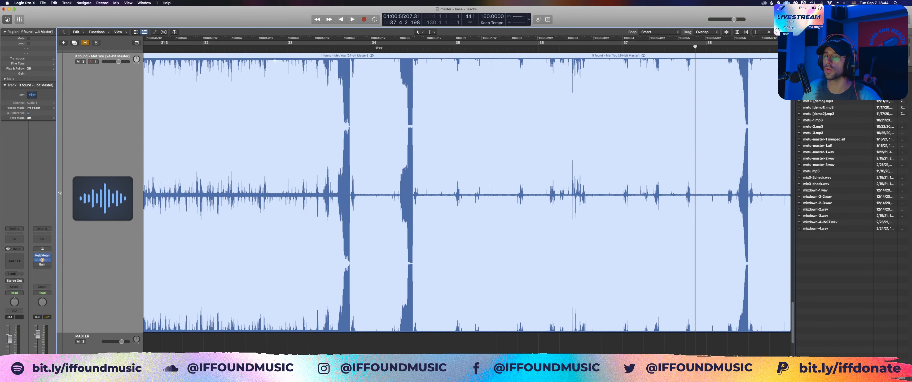
key("super+Left")
key("super+Left")
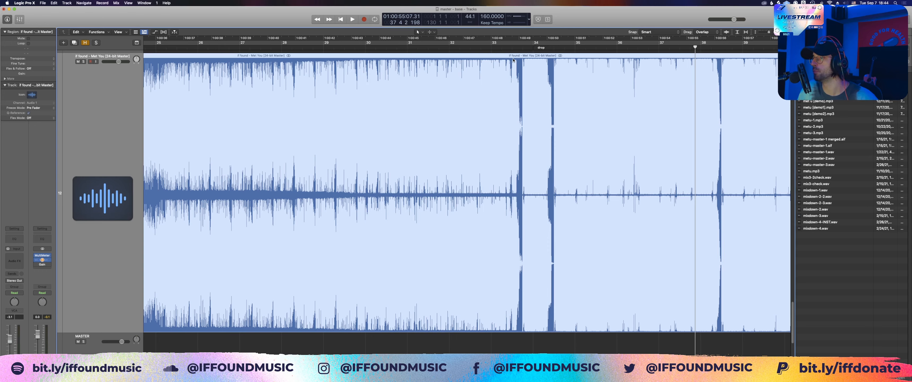
Step: Solo the imported 24-bit master track and play it from around bar 31 into the drop, reading its loudness on the MultiMeter
key("v")
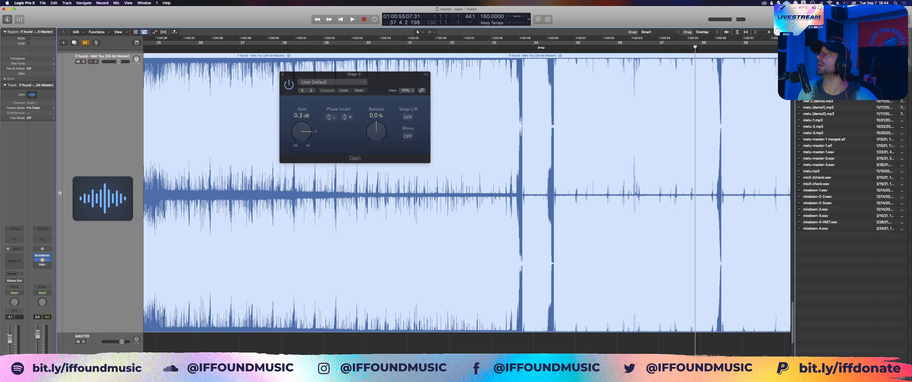
left_click(408, 41)
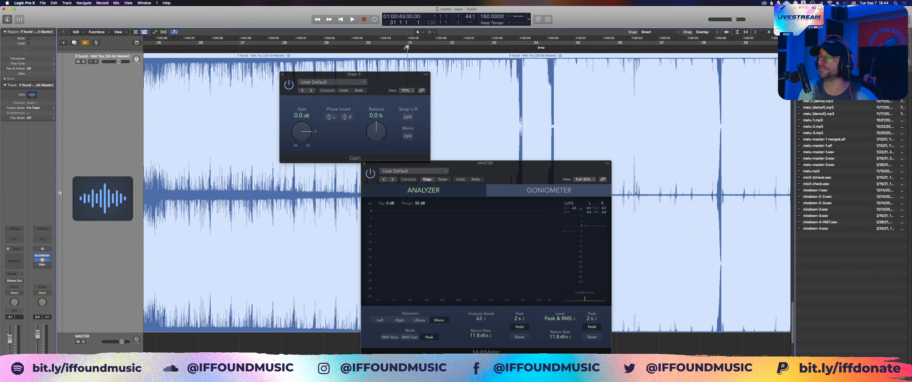
scroll(84, 69, "up", 1)
left_click(84, 67)
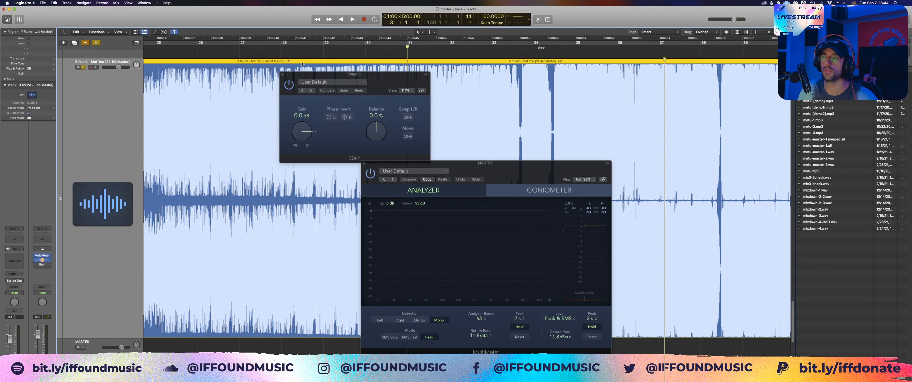
key("space")
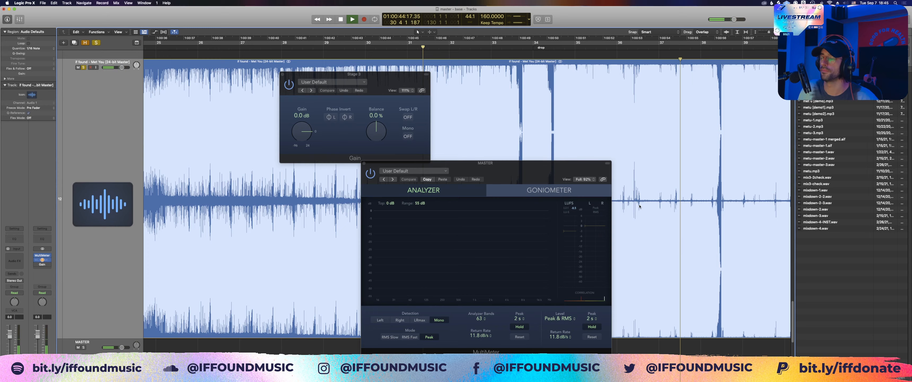
left_click_drag(578, 172, 569, 154)
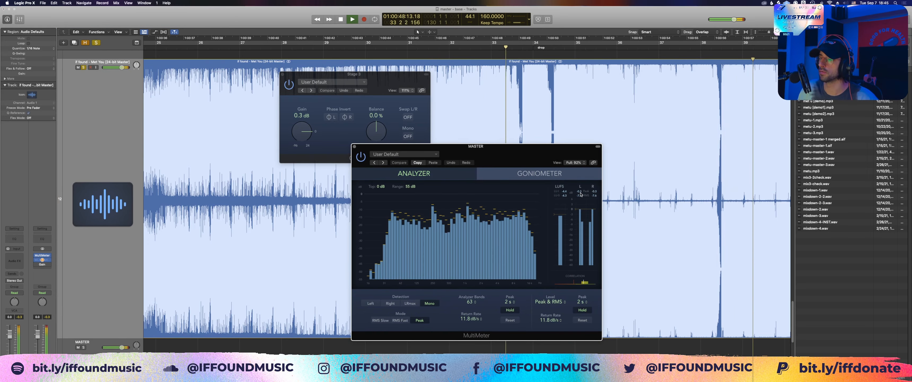
key("space")
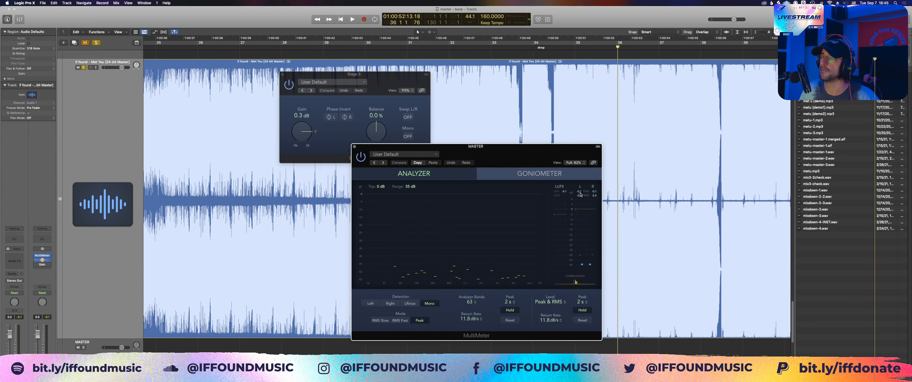
Step: Hide the plug-in windows and examine the 24-bit master's waveform across the whole song, comparing the intro, build-ups and drops
scroll(473, 102, "right", 1)
scroll(473, 103, "right", 5)
scroll(463, 93, "up", 3)
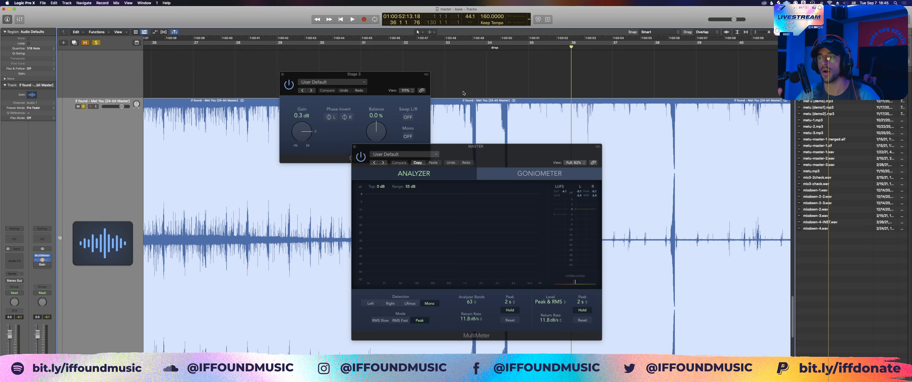
key("v")
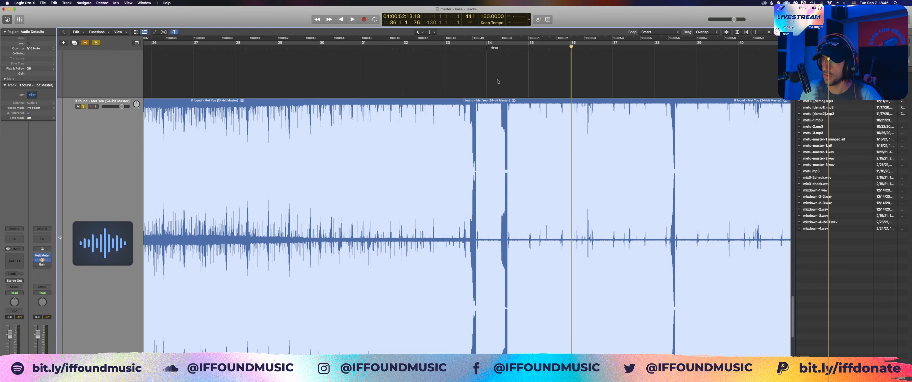
key("z")
left_click_drag(206, 284, 546, 351)
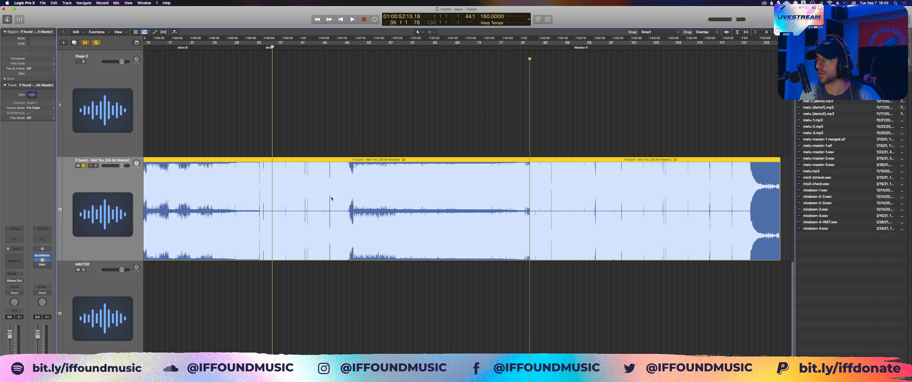
left_click(351, 314)
scroll(278, 213, "left", 2)
scroll(278, 213, "left", 2)
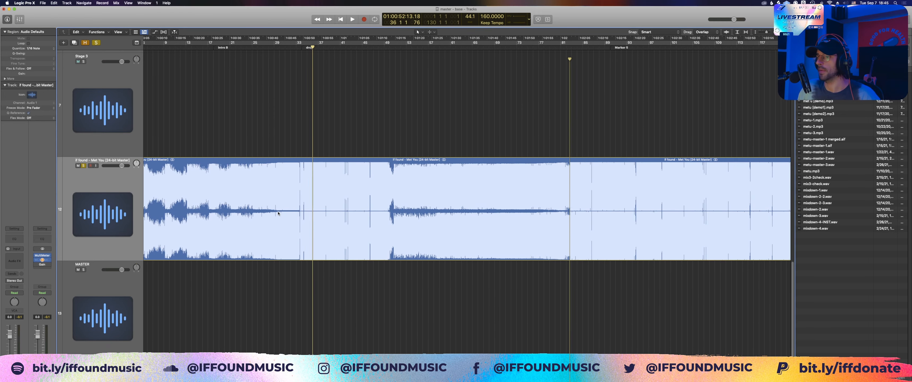
scroll(295, 166, "up", 2)
scroll(295, 165, "down", 3)
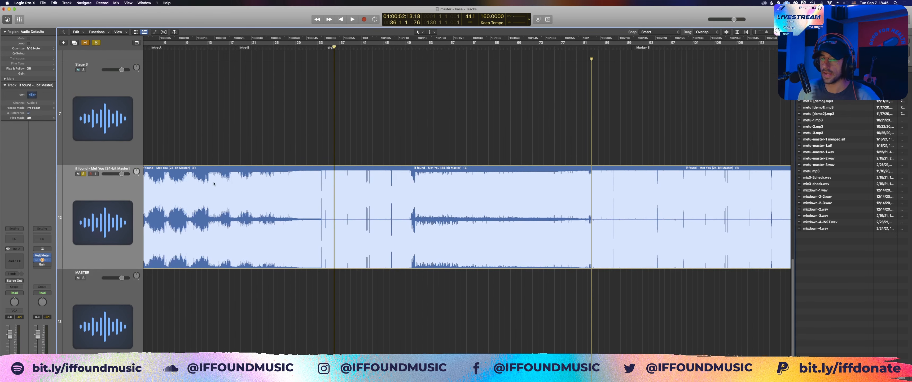
Step: Show the automation lanes and check which plug-in parameters are automated on the Stage 3 track
left_click(118, 300)
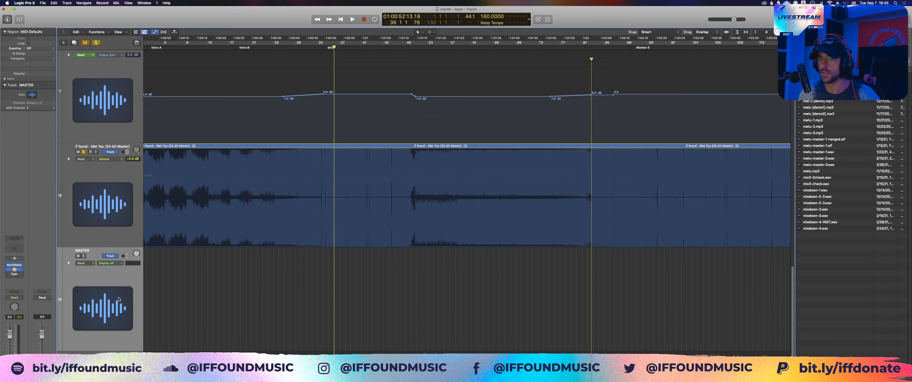
key("a")
left_click(111, 157)
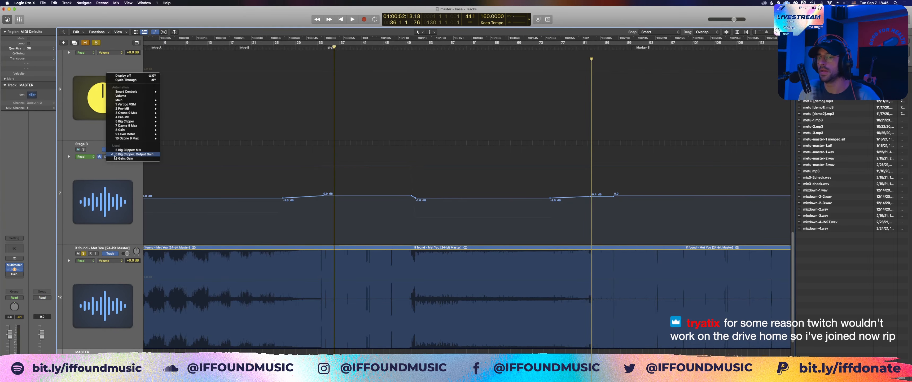
left_click(115, 168)
left_click(115, 168)
Step: Inspect the Ozone 9 Maximizer at the end of the Stage 3 chain, and close its window and the gain window
left_click(15, 255)
left_click(42, 224)
left_click(14, 264)
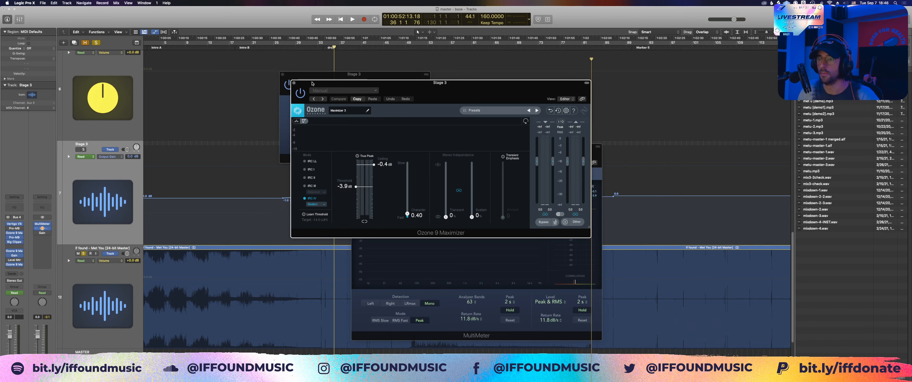
left_click(293, 83)
left_click(282, 74)
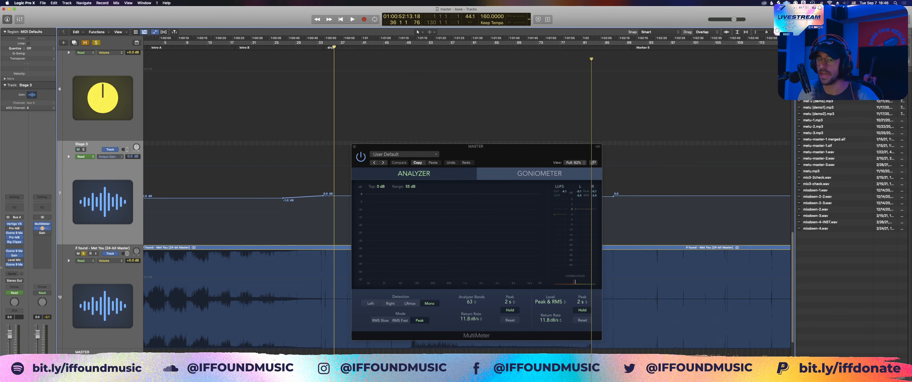
Step: Display the Gain plug-in's gain automation on the Stage 3 track and inspect it closely around the drop at bar 34
left_click(14, 254)
left_click(302, 131)
left_click(282, 74)
left_click(354, 146)
scroll(327, 195, "up", 10)
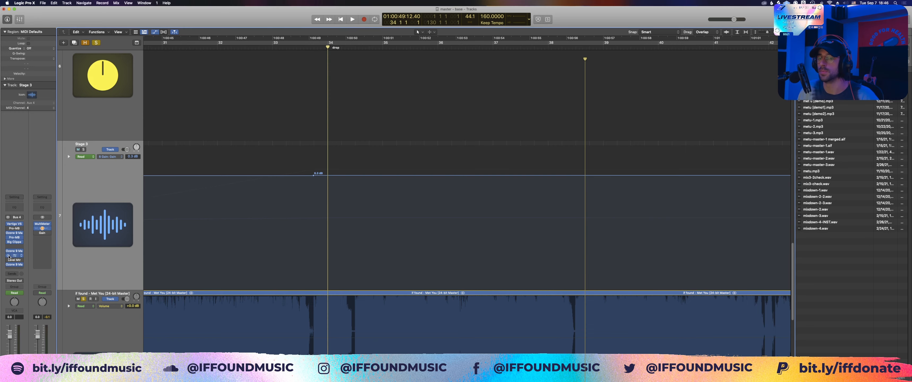
Step: Check the ceiling of the Ozone 9 Maximizer placed just before the Gain plug-in on Stage 3, and close it
left_click(15, 251)
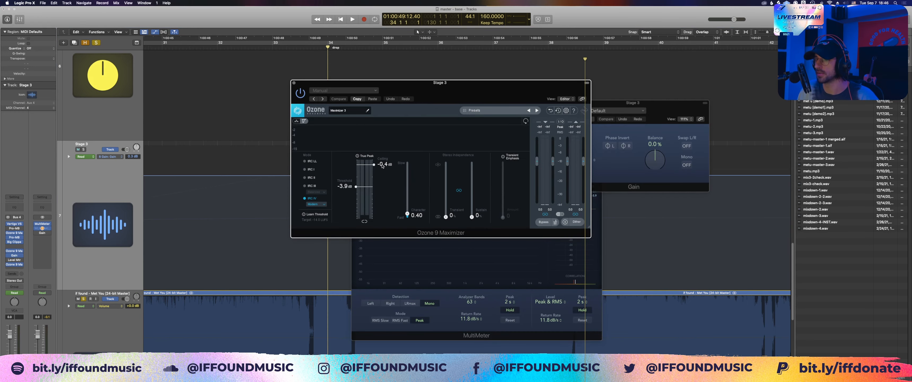
left_click(283, 88)
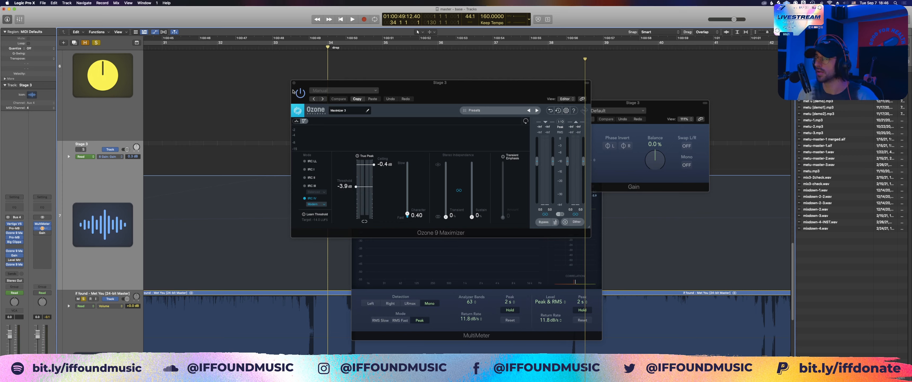
left_click(294, 83)
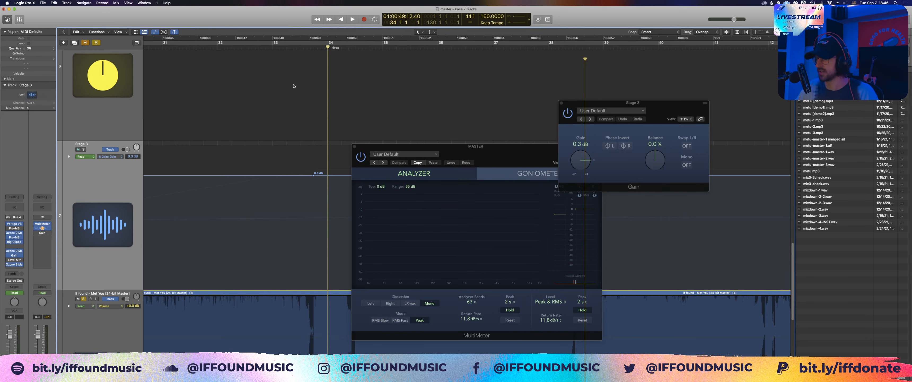